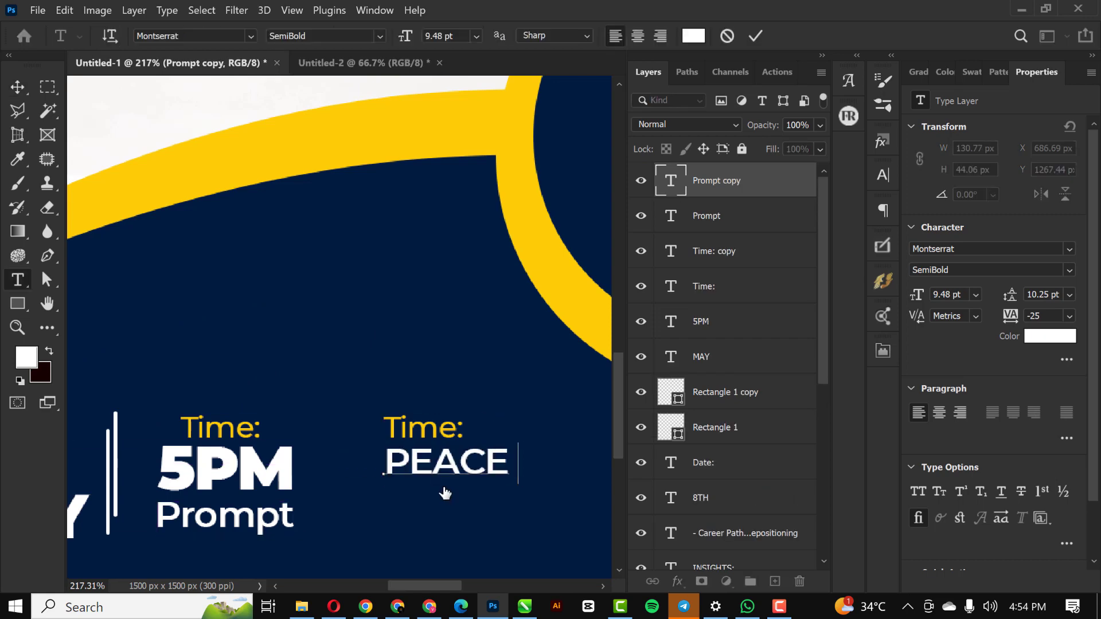
# Change the venue name to PEACE HOUSE and type the venue's street address on two lines below.
pyautogui.write('HOUSE')
pyautogui.moveTo(446, 462); pyautogui.dragTo(446, 510)
pyautogui.doubleClick(671, 181)
pyautogui.click(471, 325)
pyautogui.press('Return')
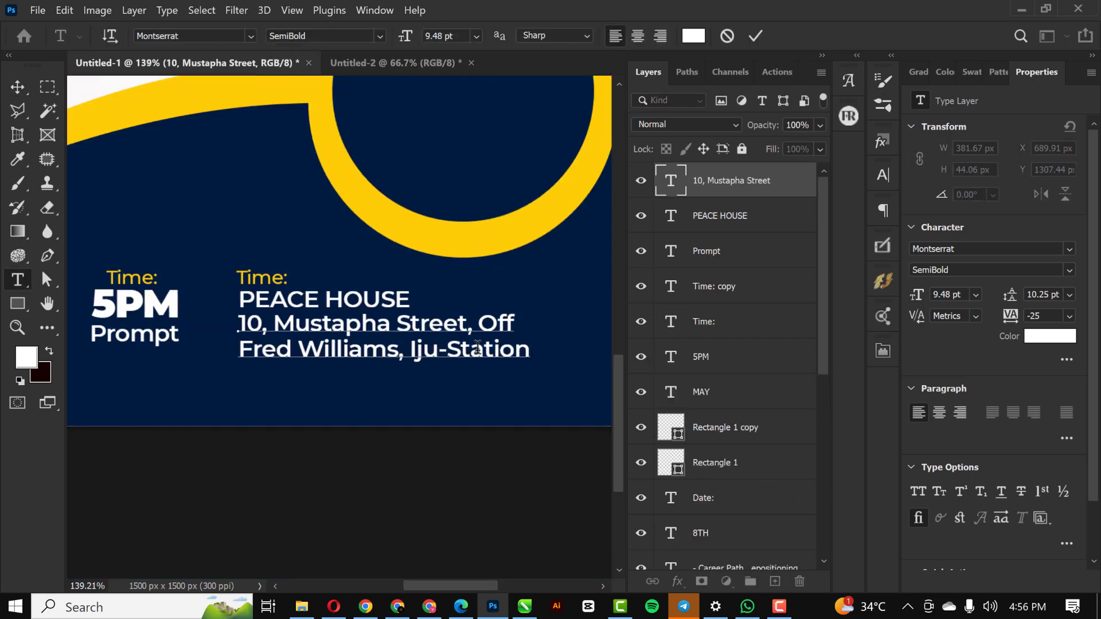
# Resize the PEACE HOUSE text and select the footer layers from 8TH through the address layer.
pyautogui.hotkey('ctrl', 't')
pyautogui.hotkey('ctrl', '0')
pyautogui.click(304, 229)
pyautogui.keyDown('shift'); pyautogui.click(752, 344); pyautogui.keyUp('shift')
pyautogui.hotkey('ctrl', 't')
pyautogui.keyDown('shift'); pyautogui.click(760, 186); pyautogui.keyUp('shift')
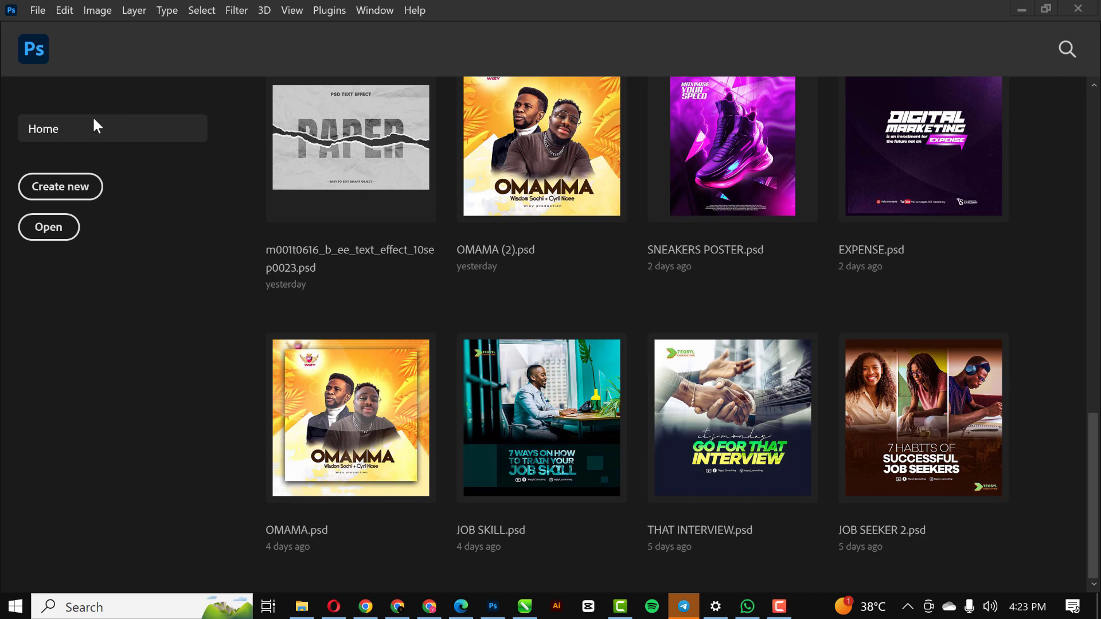
# Create a new 5 × 5 inch, 300 ppi RGB document with a white background.
pyautogui.click(35, 10)
pyautogui.click(56, 28)
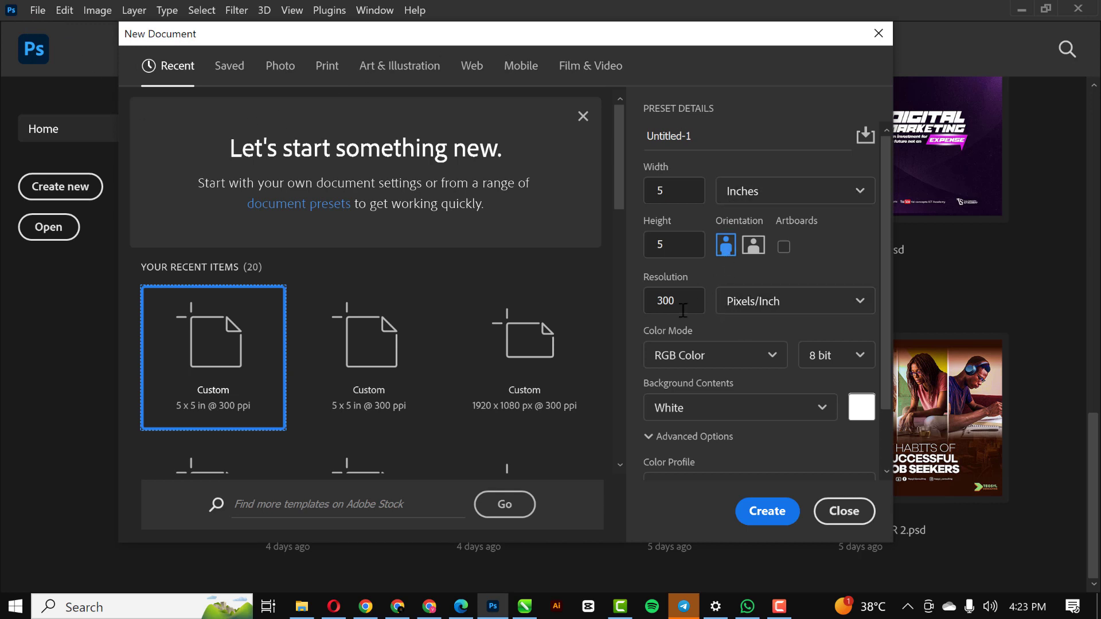
pyautogui.scroll(-2, 717, 380)
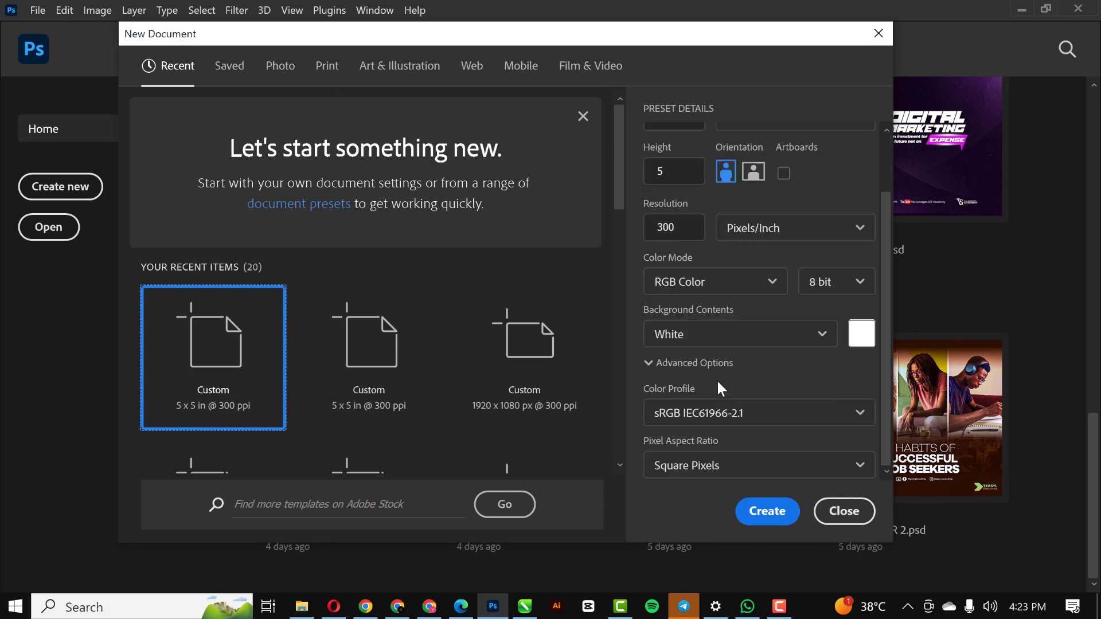
pyautogui.click(776, 519)
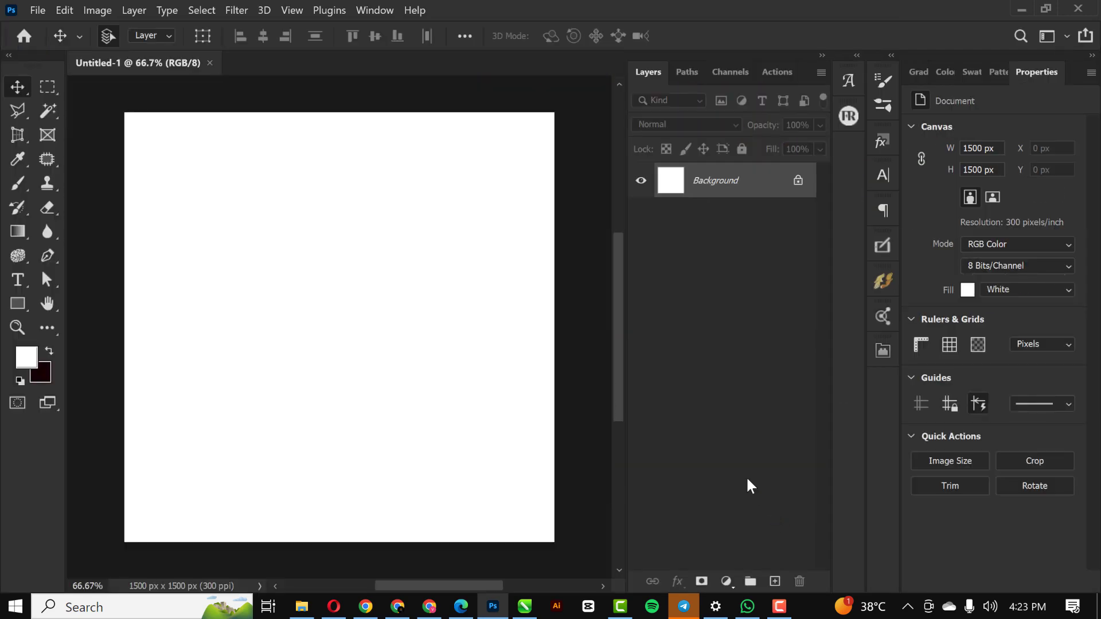
# Add a new layer, delete the locked Background, and add a white Solid Color fill layer.
pyautogui.click(775, 581)
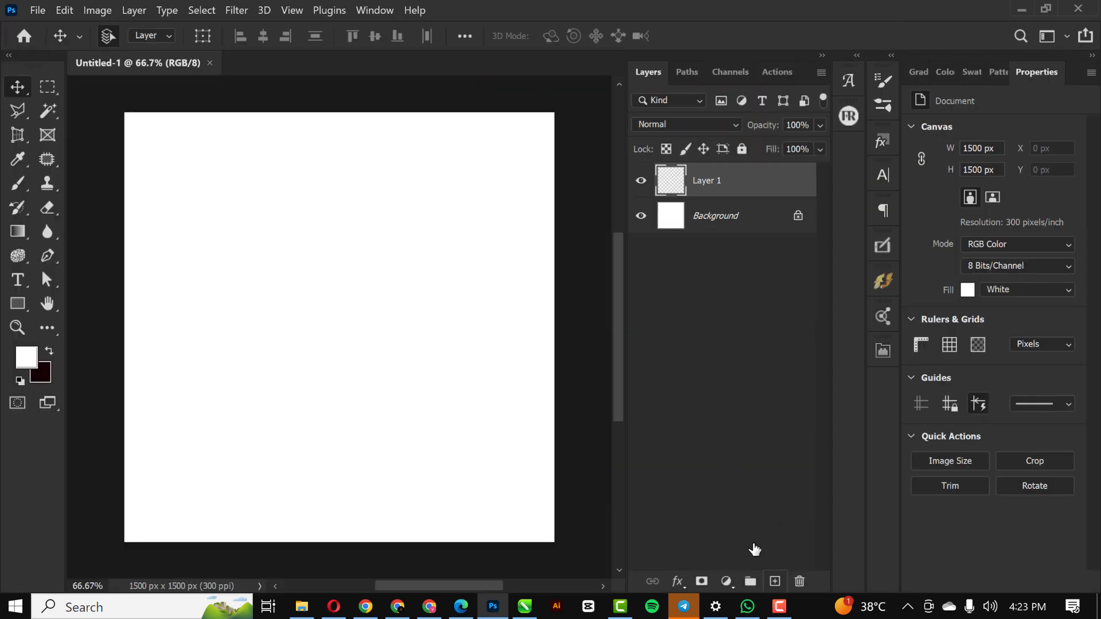
pyautogui.click(789, 222)
pyautogui.press('Delete')
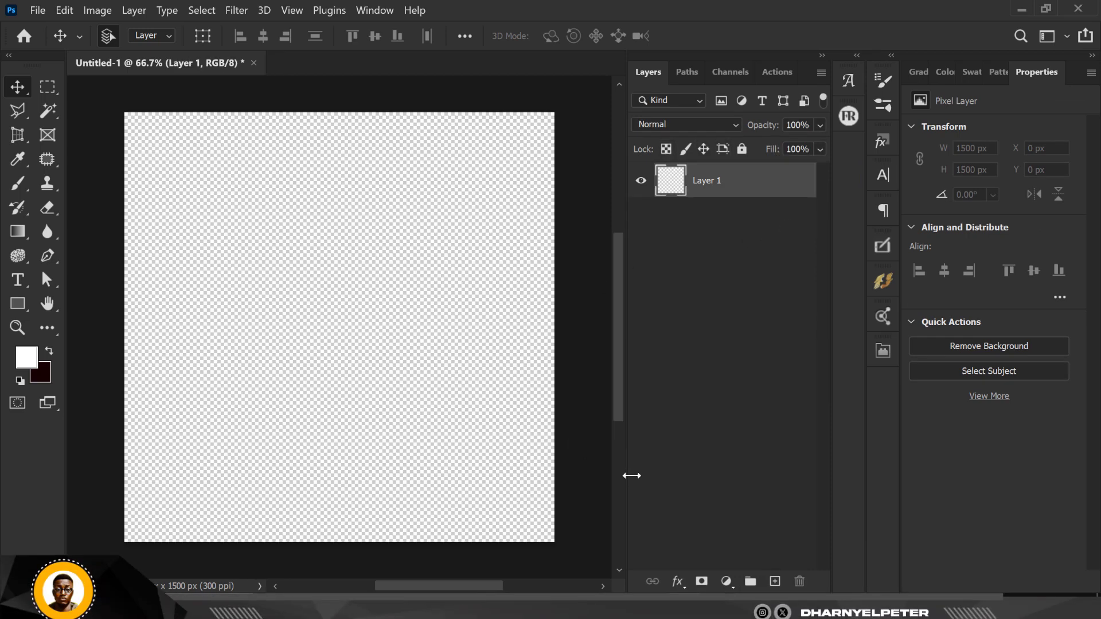
pyautogui.click(725, 582)
pyautogui.click(797, 284)
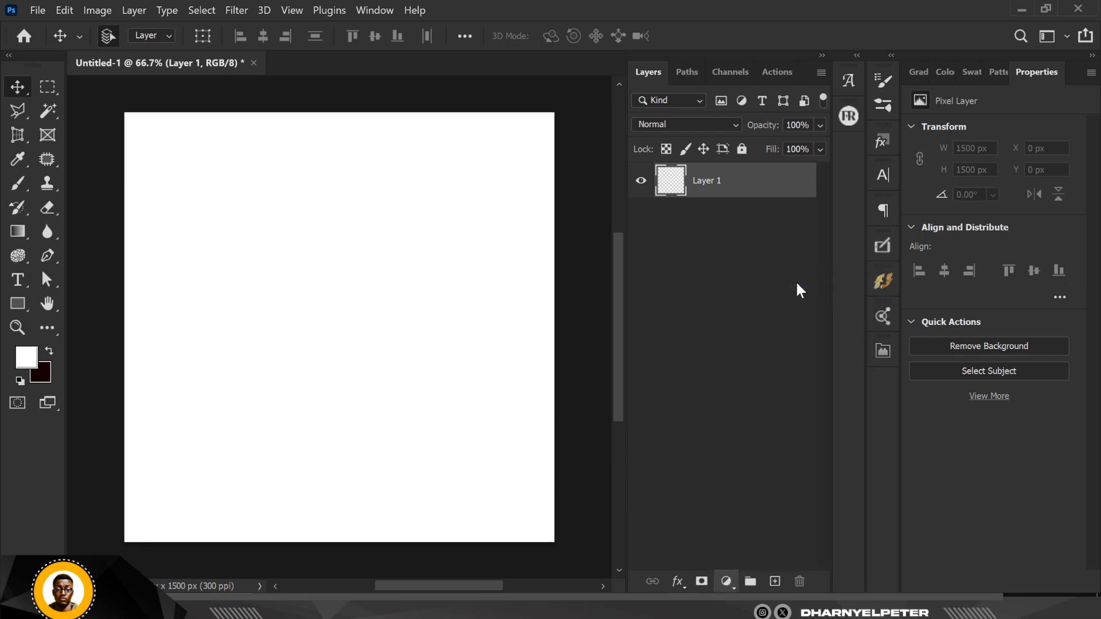
pyautogui.click(1014, 131)
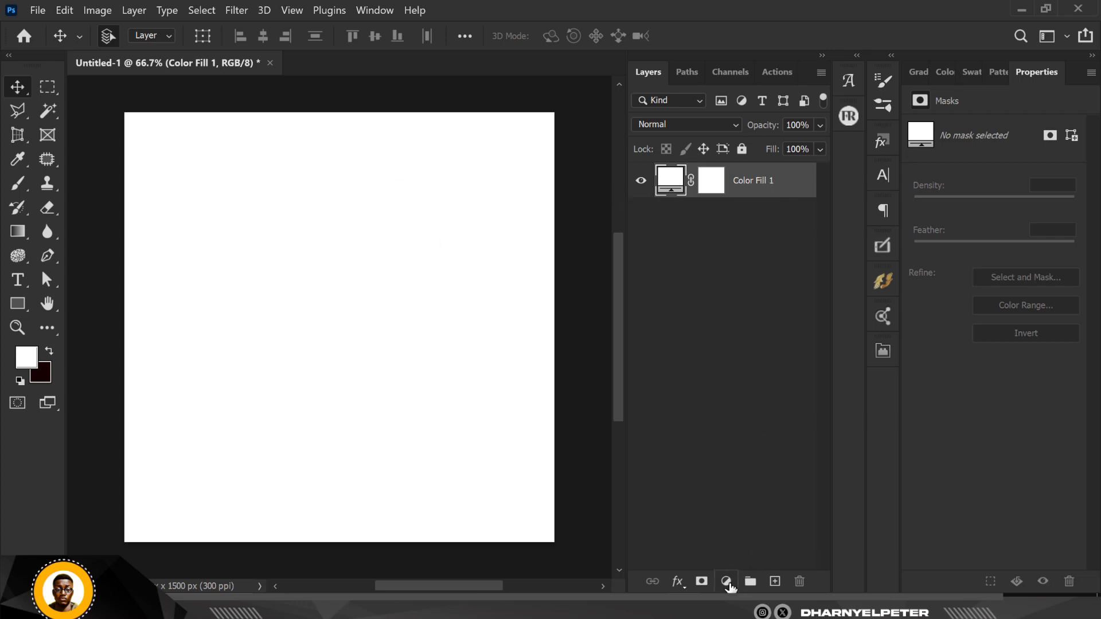
# Remove the accidental second white fill layer, Color Fill 2, leaving only Color Fill 1.
pyautogui.click(726, 582)
pyautogui.click(779, 282)
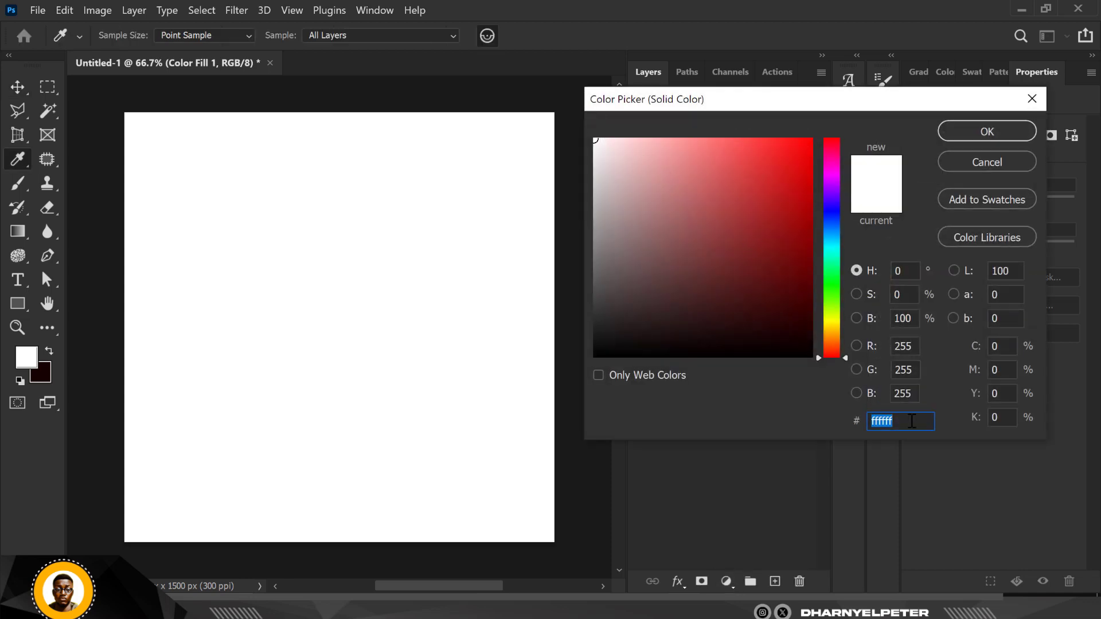
pyautogui.click(979, 131)
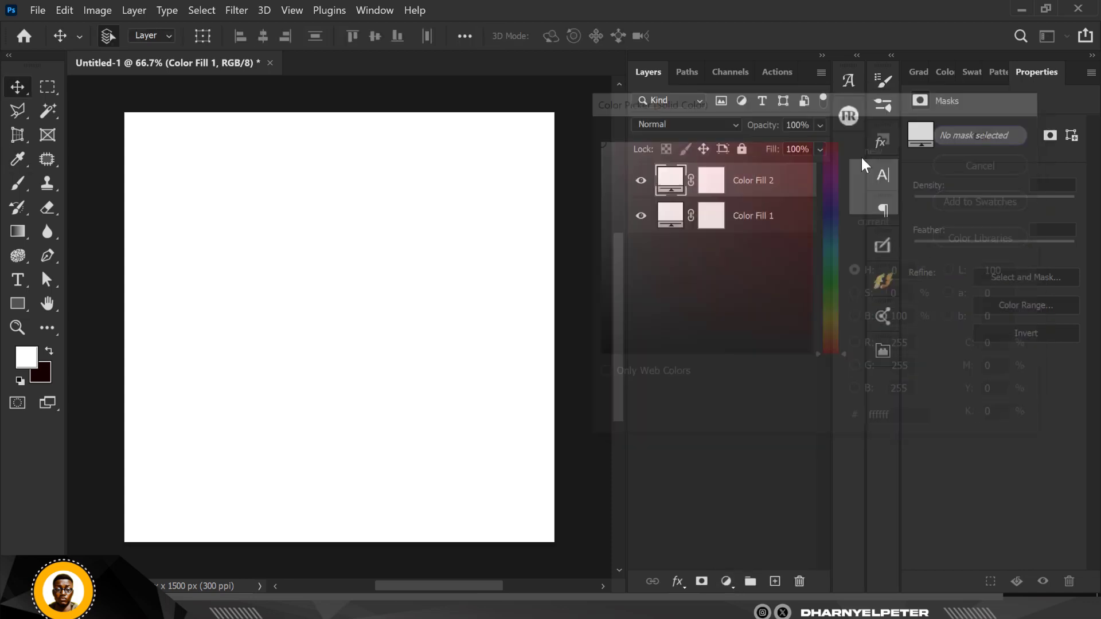
pyautogui.click(789, 214)
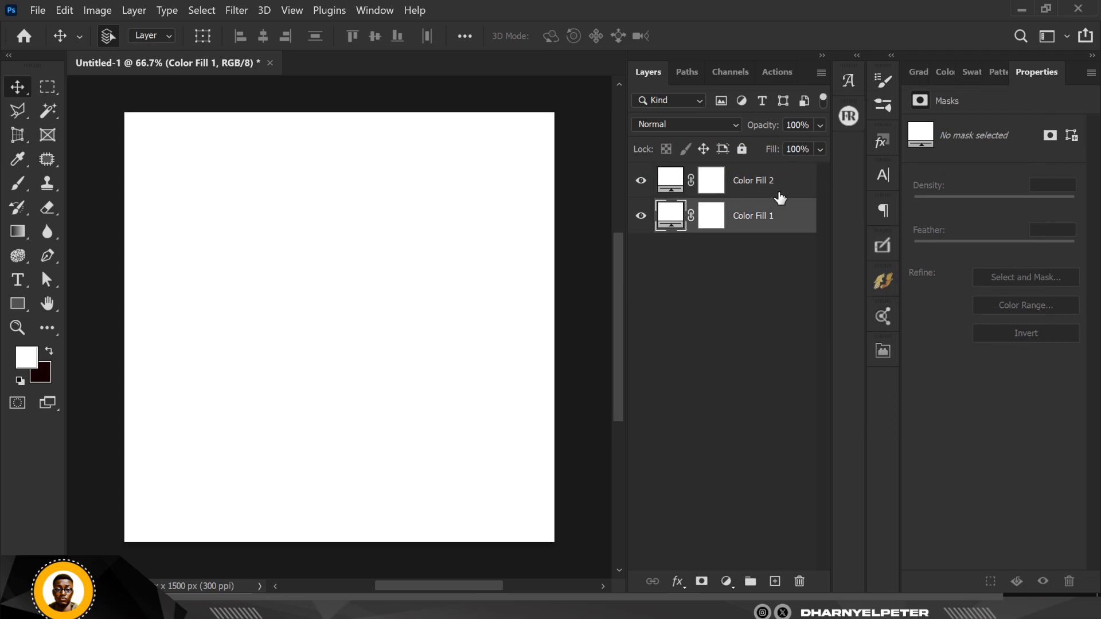
pyautogui.hotkey('ctrl', 'z')
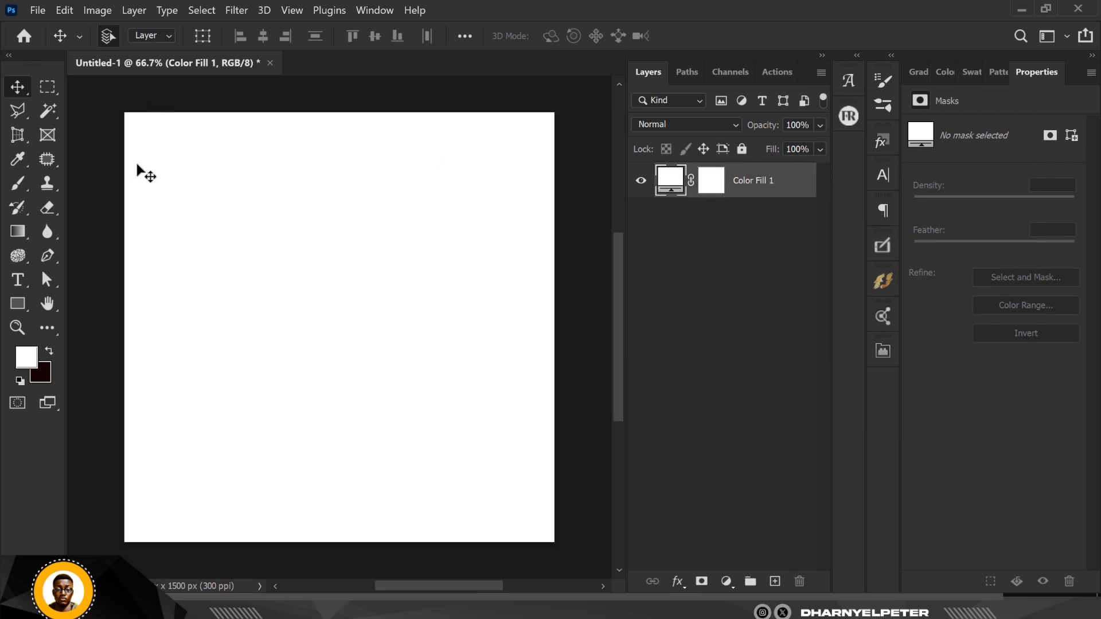
# Draw a navy four-corner shape across the canvas bottom with a slanted top edge using the Pen tool.
pyautogui.scroll(-1, 288, 434)
pyautogui.click(111, 401)
pyautogui.press('p')
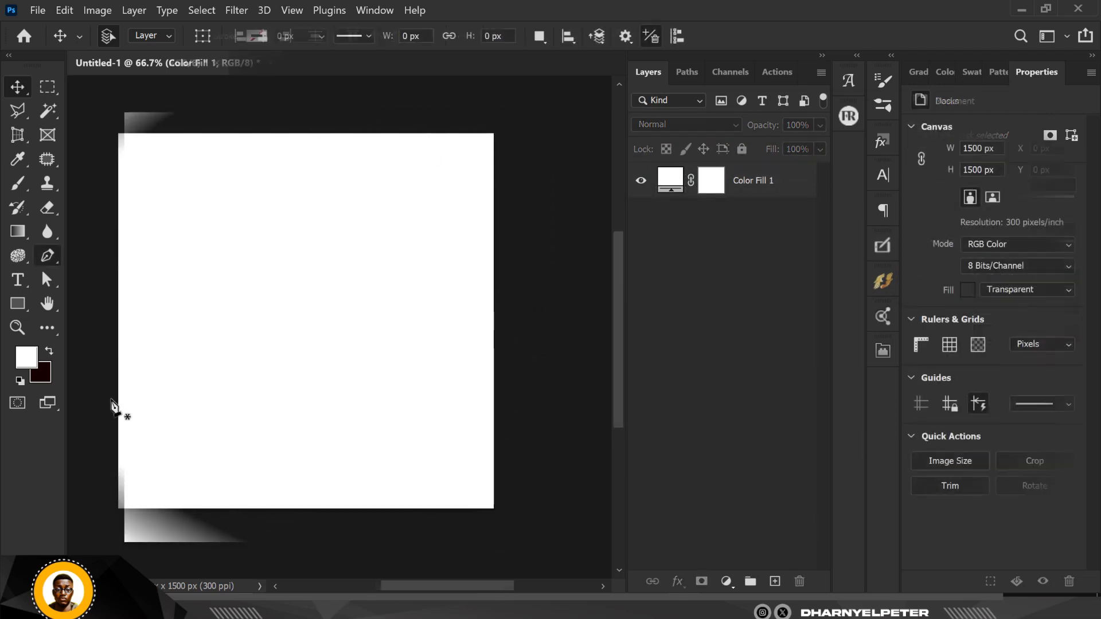
pyautogui.click(111, 398)
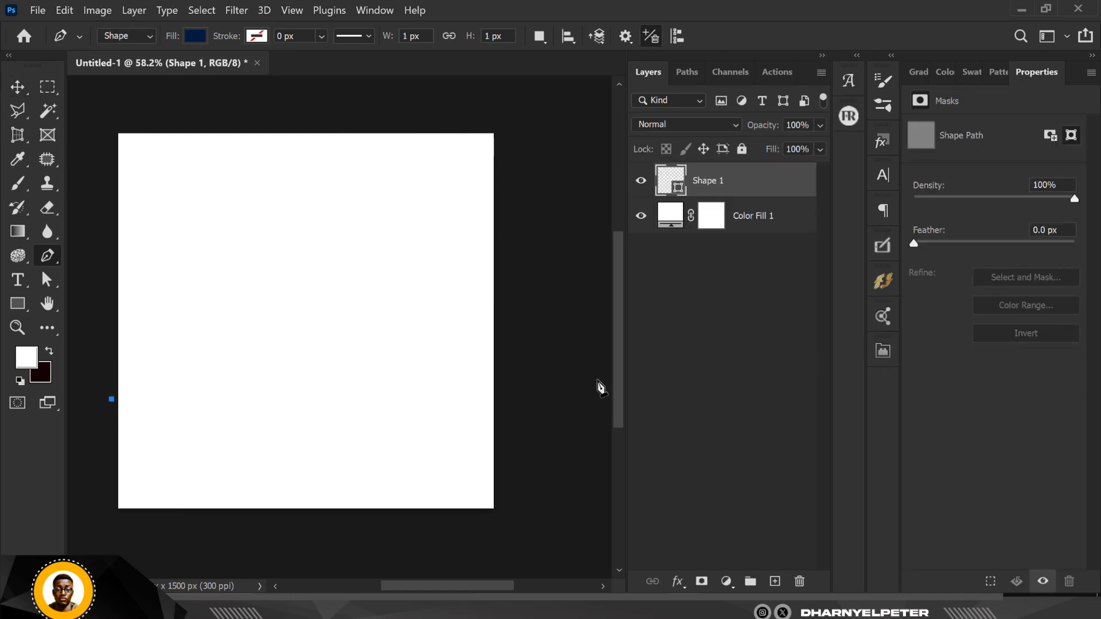
pyautogui.click(515, 363)
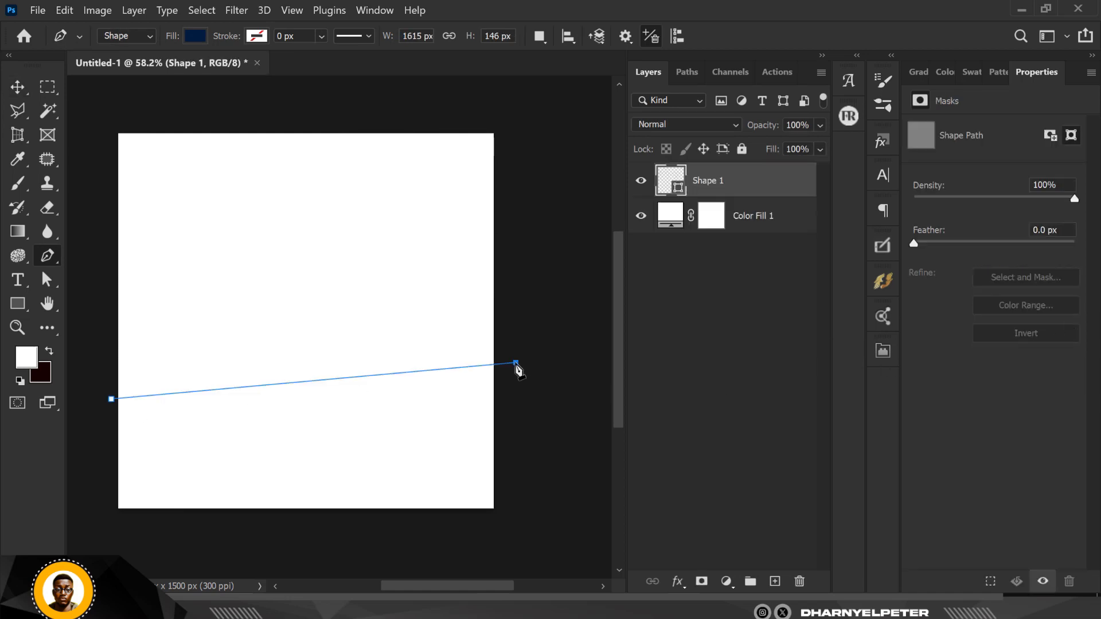
pyautogui.keyDown('shift'); pyautogui.click(516, 521); pyautogui.keyUp('shift')
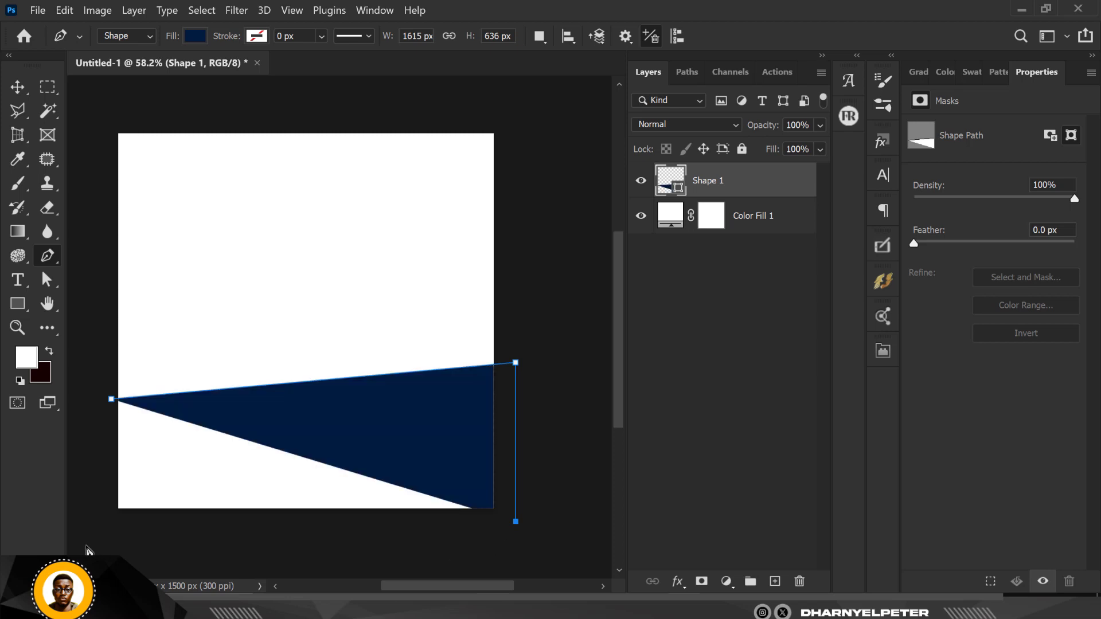
pyautogui.click(112, 400)
# Add two extra anchor points along the shape's slanted top edge.
pyautogui.click(149, 396)
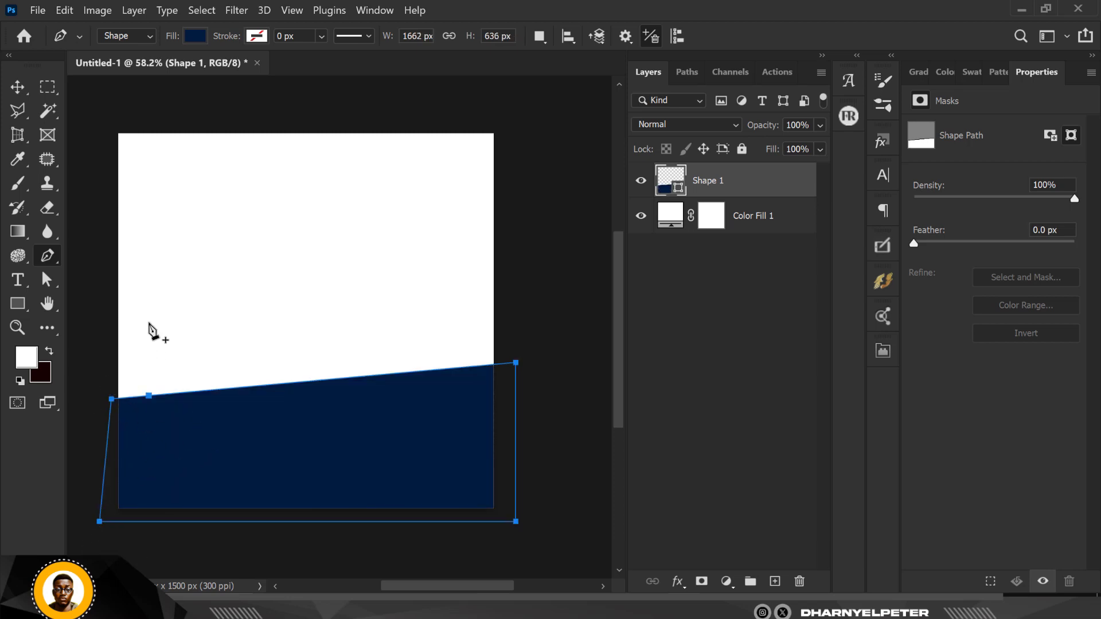
pyautogui.scroll(2, 170, 364)
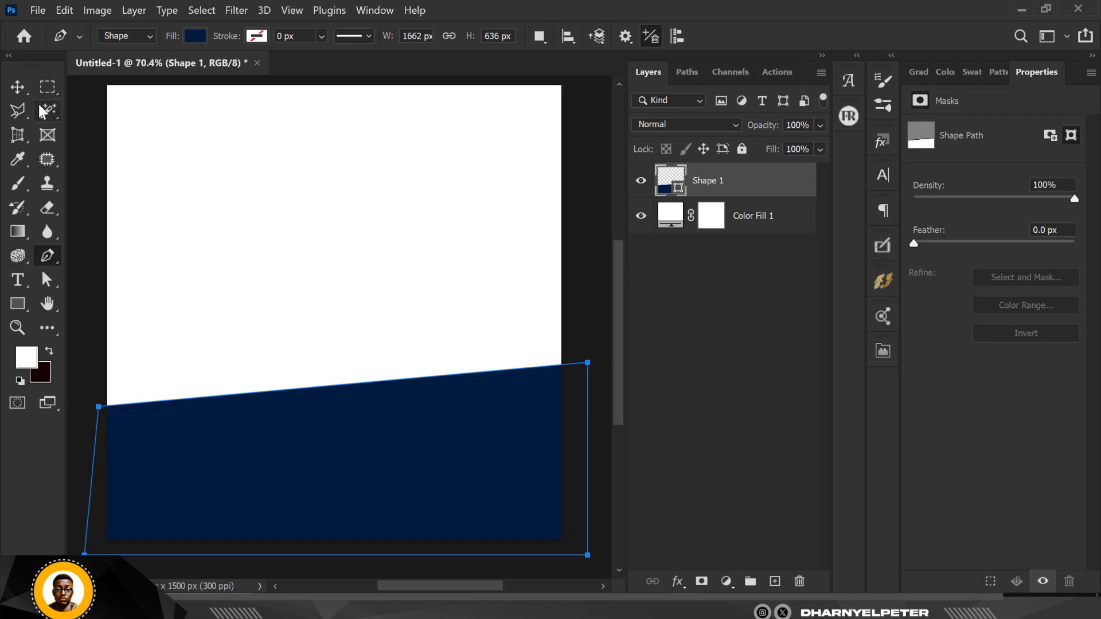
pyautogui.click(351, 383)
pyautogui.rightClick(49, 254)
pyautogui.rightClick(53, 285)
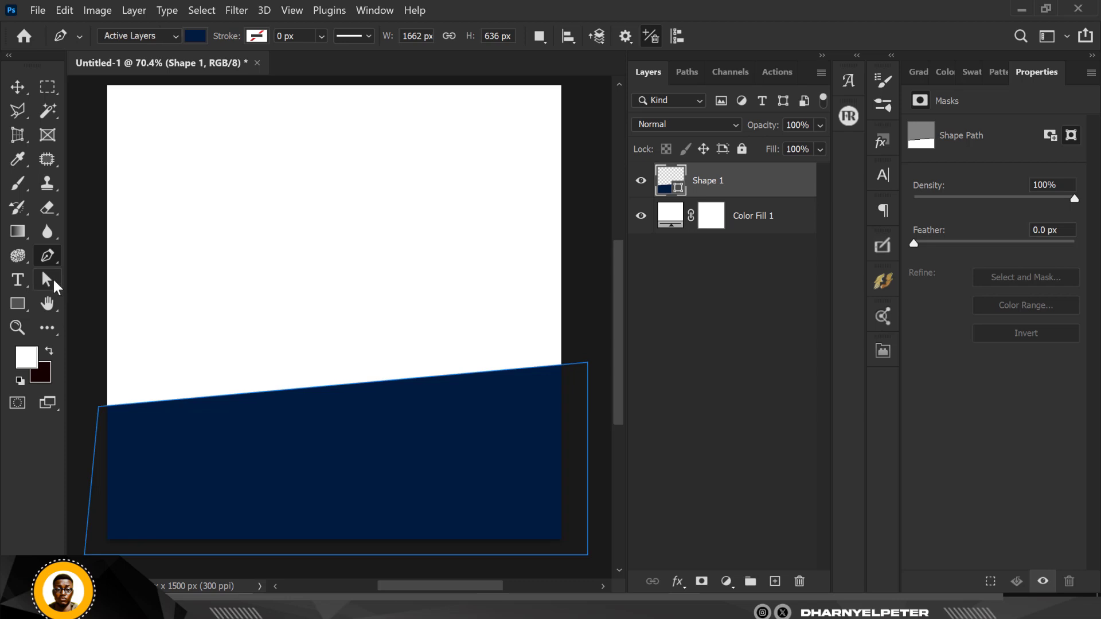
# Drag the top-edge anchors and corners to bend the navy shape's top into an arc.
pyautogui.click(122, 295)
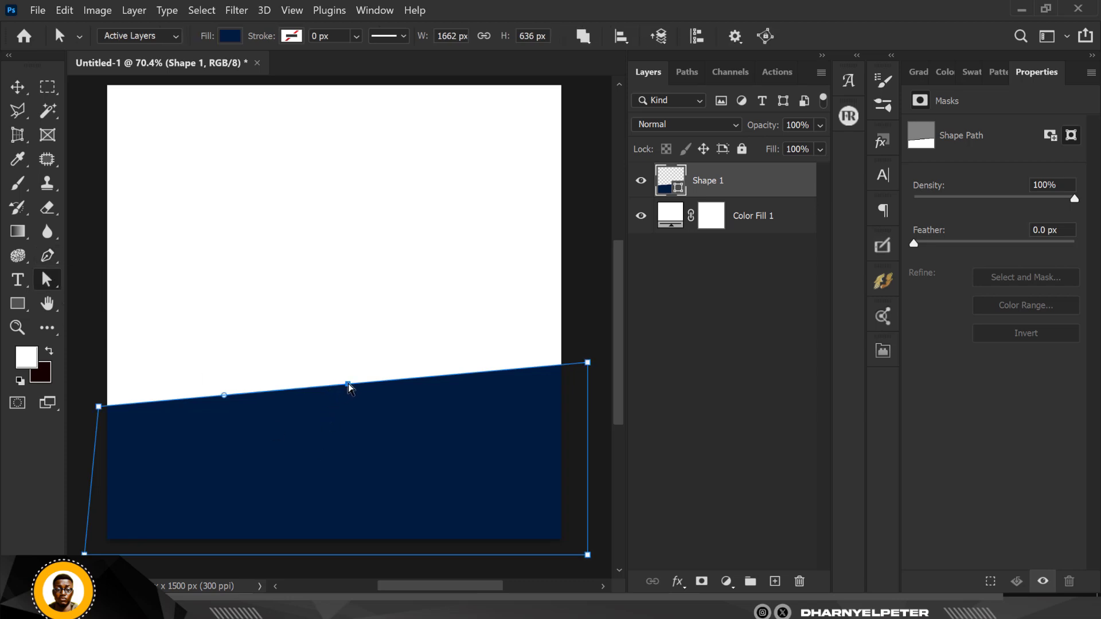
pyautogui.moveTo(349, 384); pyautogui.dragTo(343, 353)
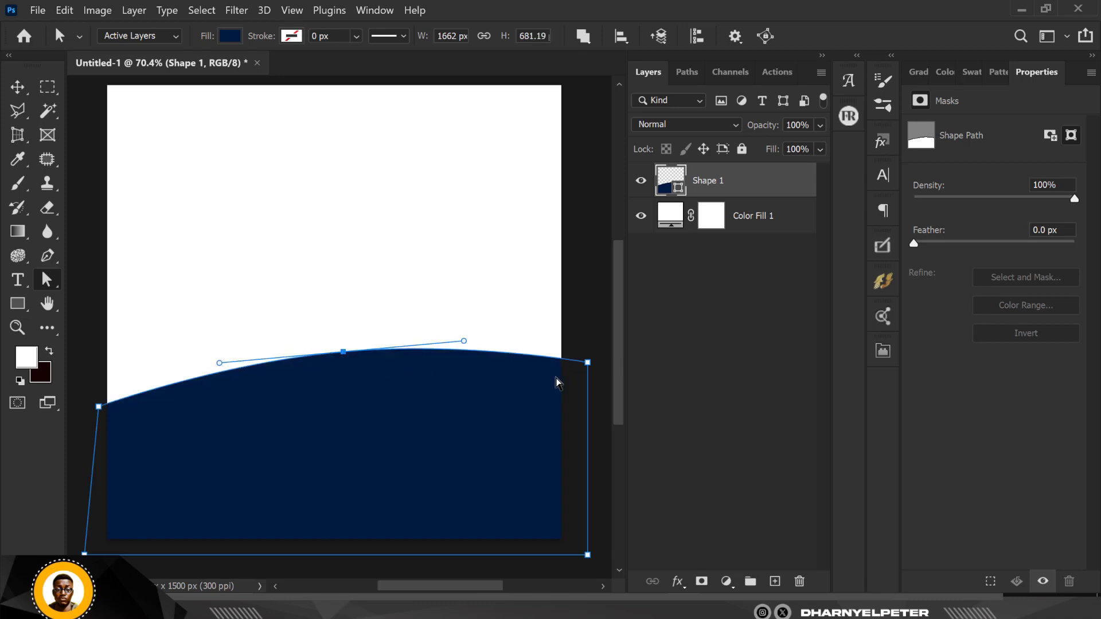
pyautogui.click(588, 364)
pyautogui.moveTo(589, 365)
pyautogui.mouseDown()
pyautogui.moveTo(589, 332)
pyautogui.moveTo(588, 351)
pyautogui.mouseUp()
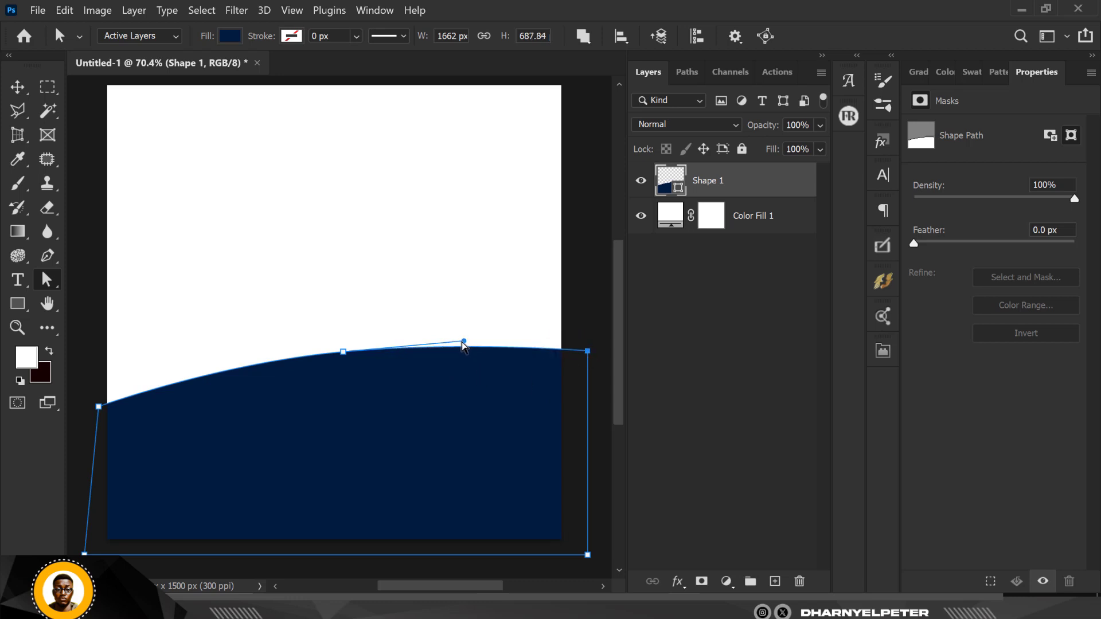
pyautogui.moveTo(343, 359); pyautogui.dragTo(341, 352)
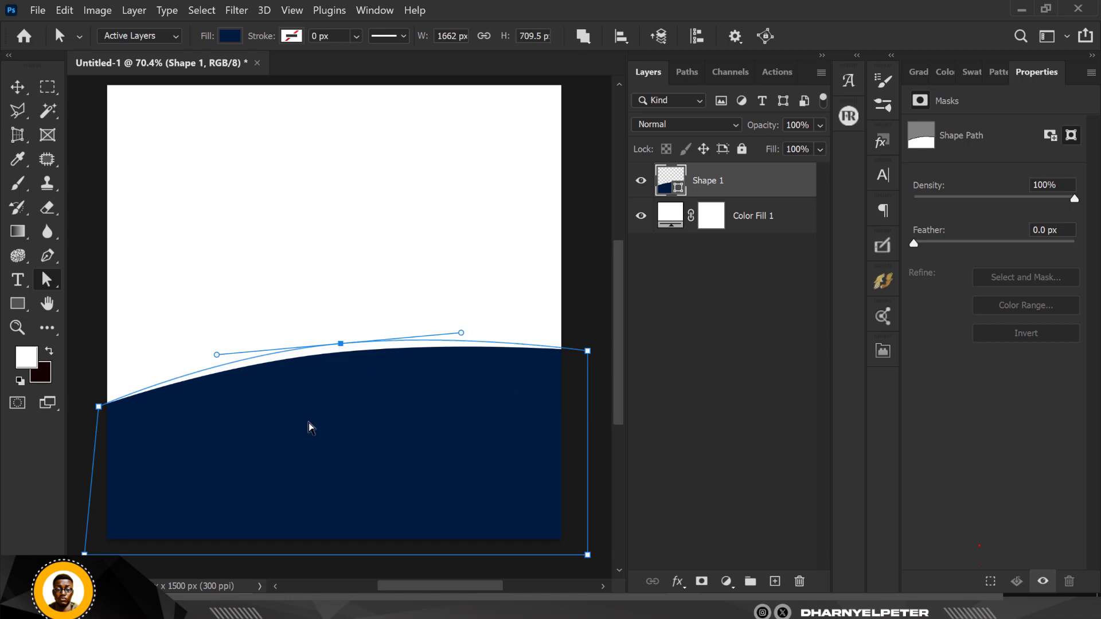
pyautogui.moveTo(85, 555); pyautogui.dragTo(100, 555)
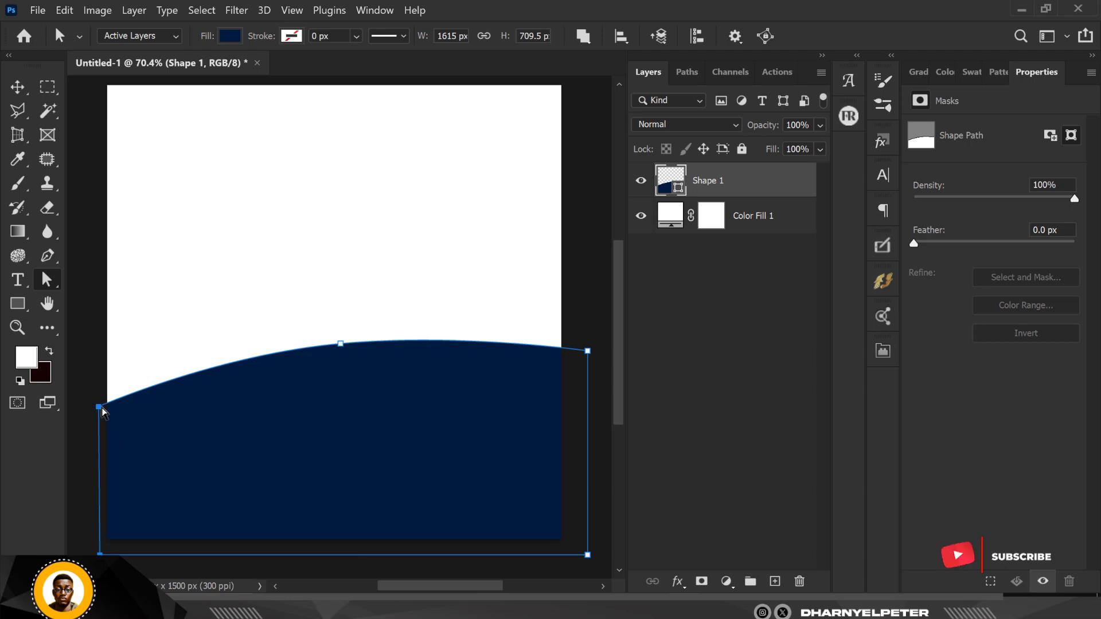
pyautogui.moveTo(98, 407); pyautogui.dragTo(99, 428)
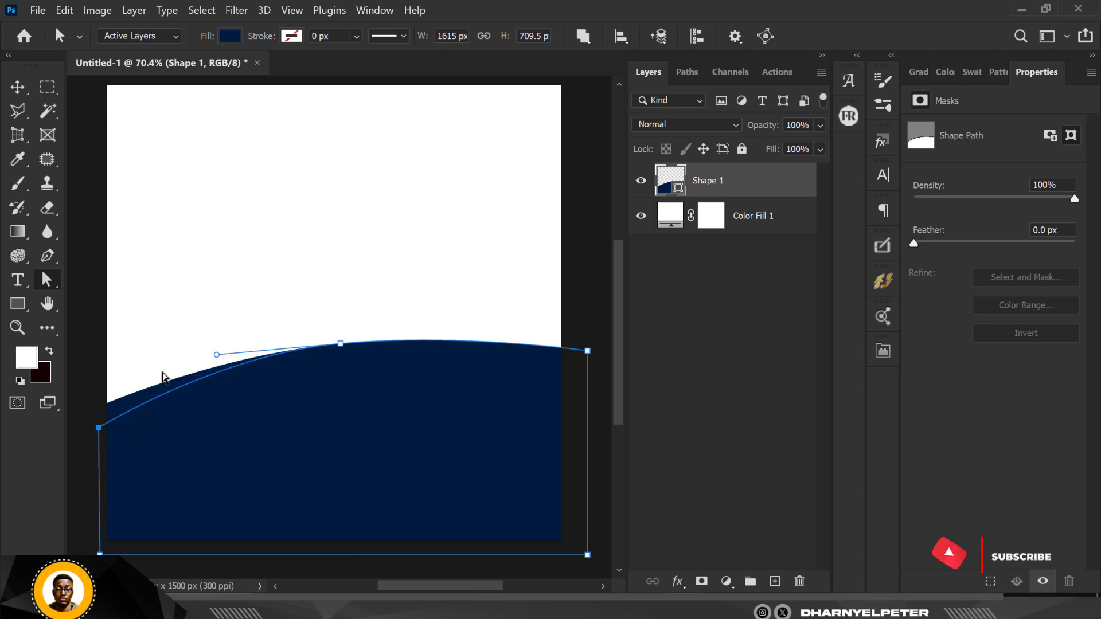
pyautogui.moveTo(221, 357); pyautogui.dragTo(211, 350)
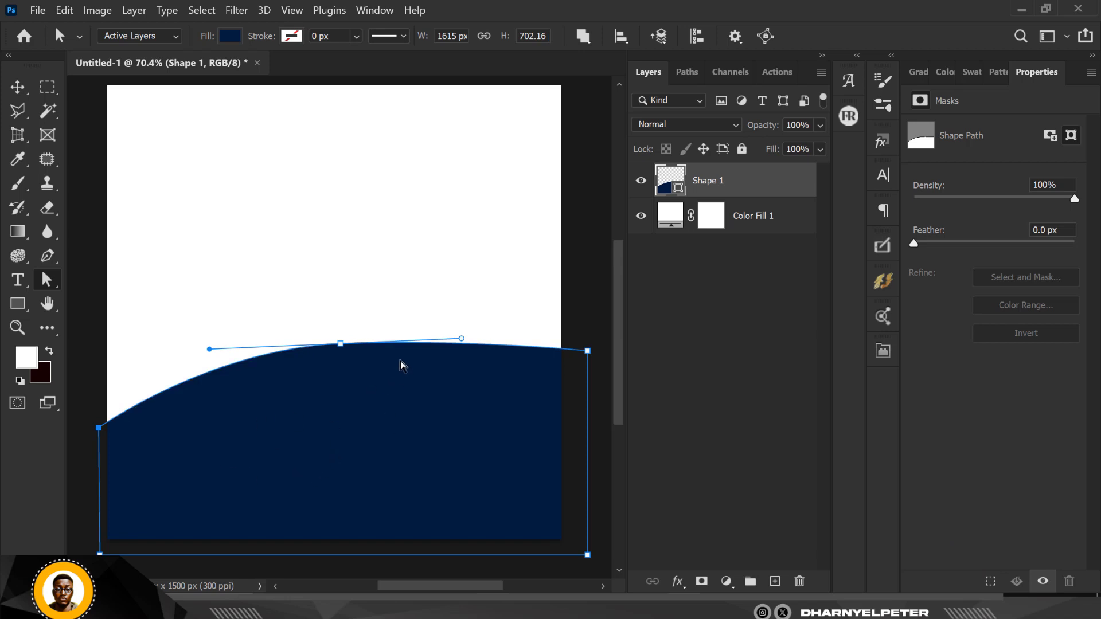
pyautogui.click(587, 330)
# Refine the arc by lowering its right end, then deselect the finished curved path.
pyautogui.scroll(-2, 451, 413)
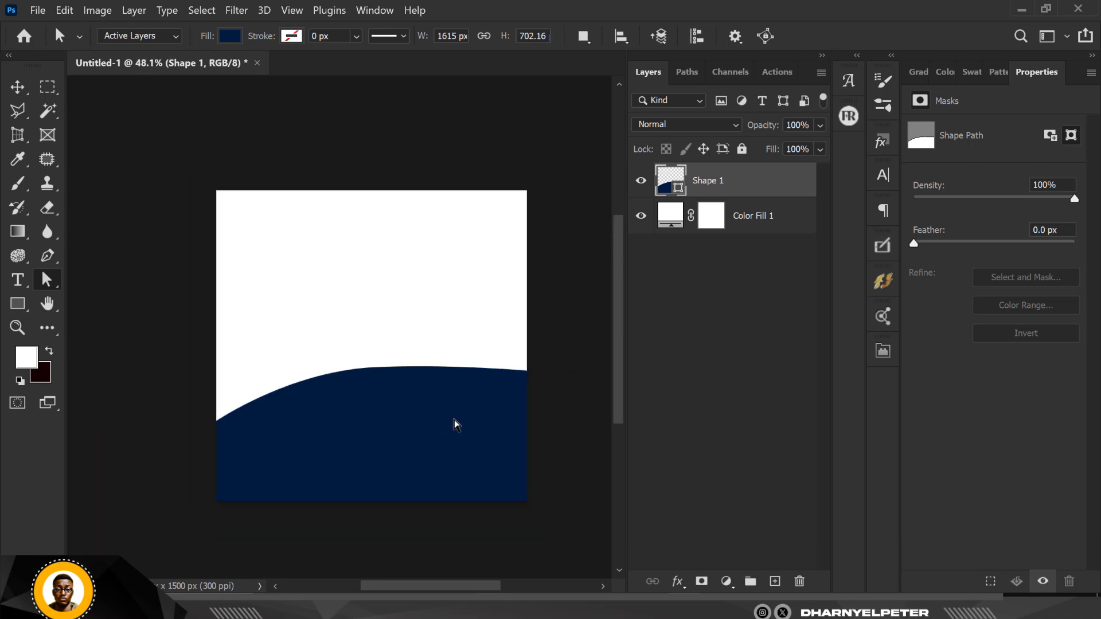
pyautogui.scroll(1, 417, 431)
pyautogui.scroll(1, 417, 436)
pyautogui.click(338, 384)
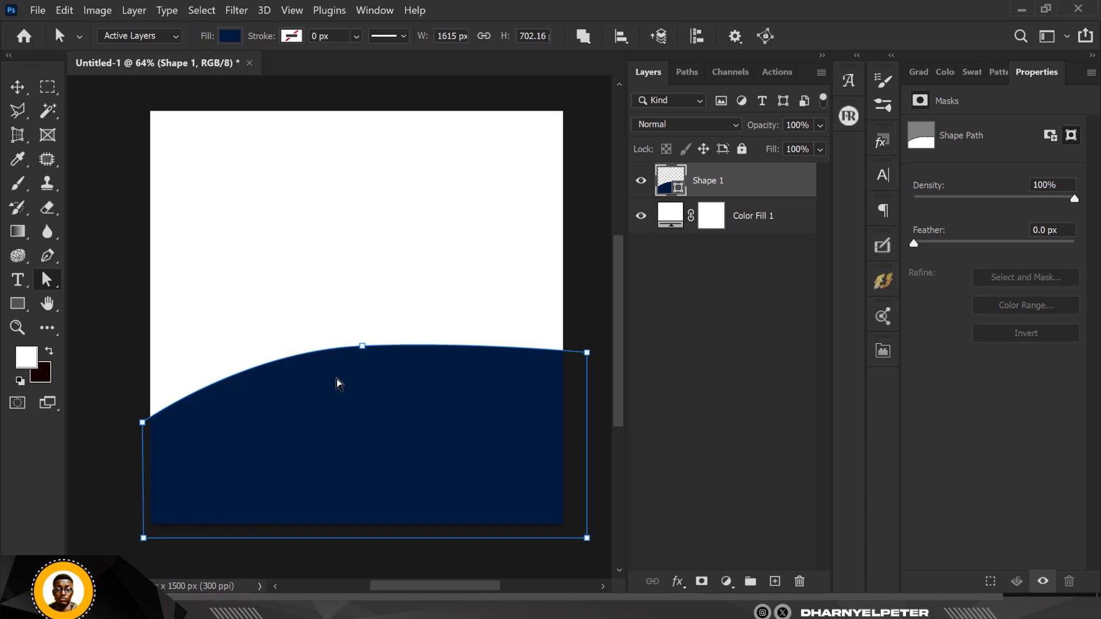
pyautogui.click(366, 347)
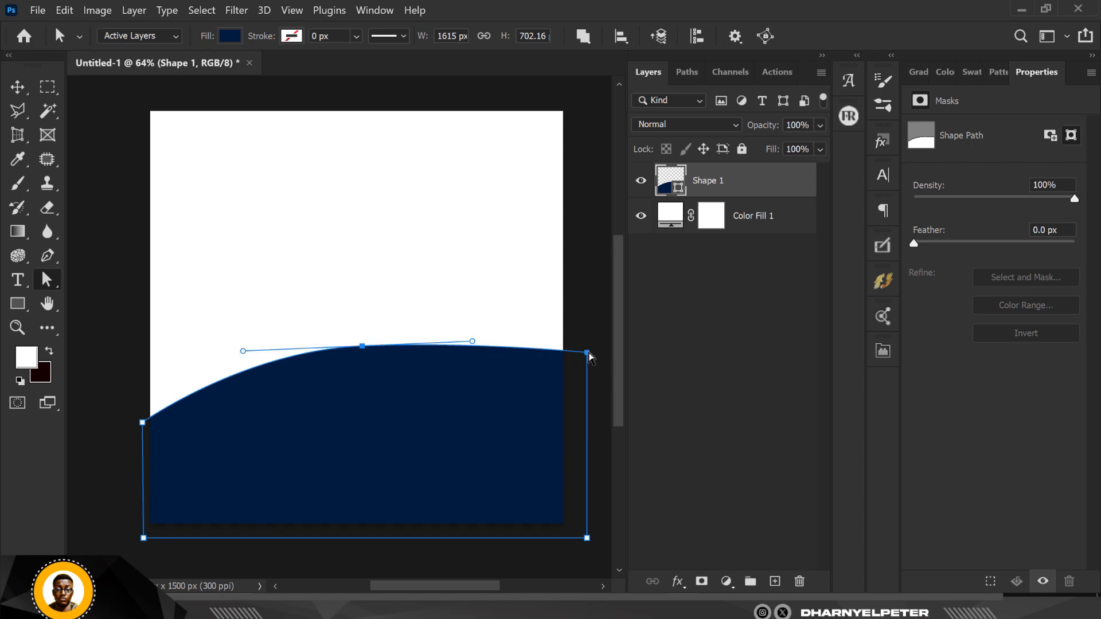
pyautogui.moveTo(587, 352); pyautogui.dragTo(587, 373)
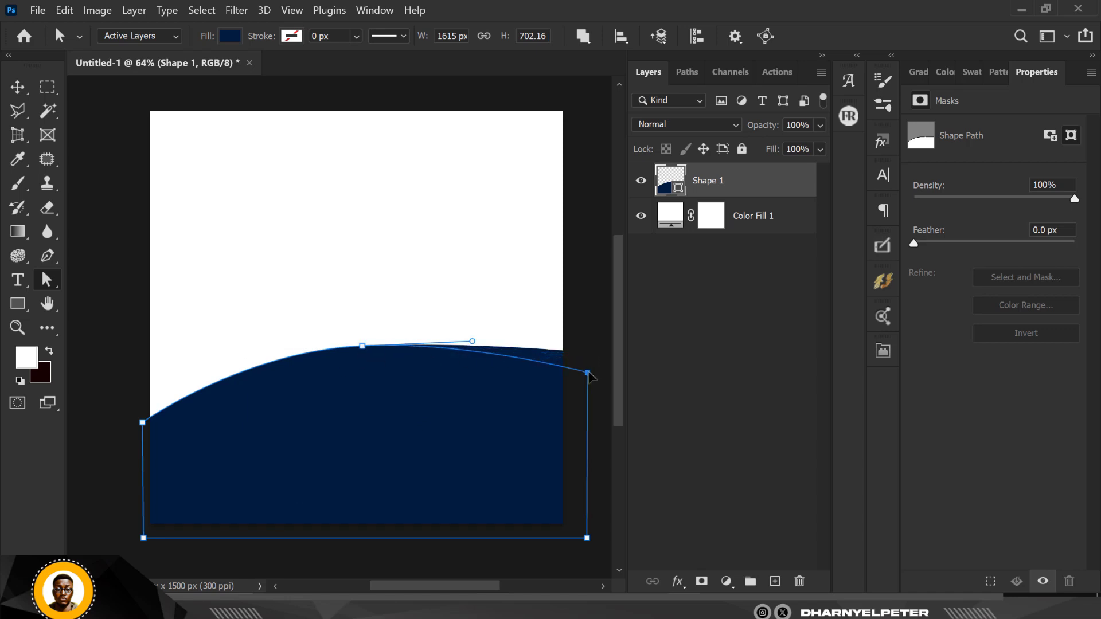
pyautogui.click(587, 307)
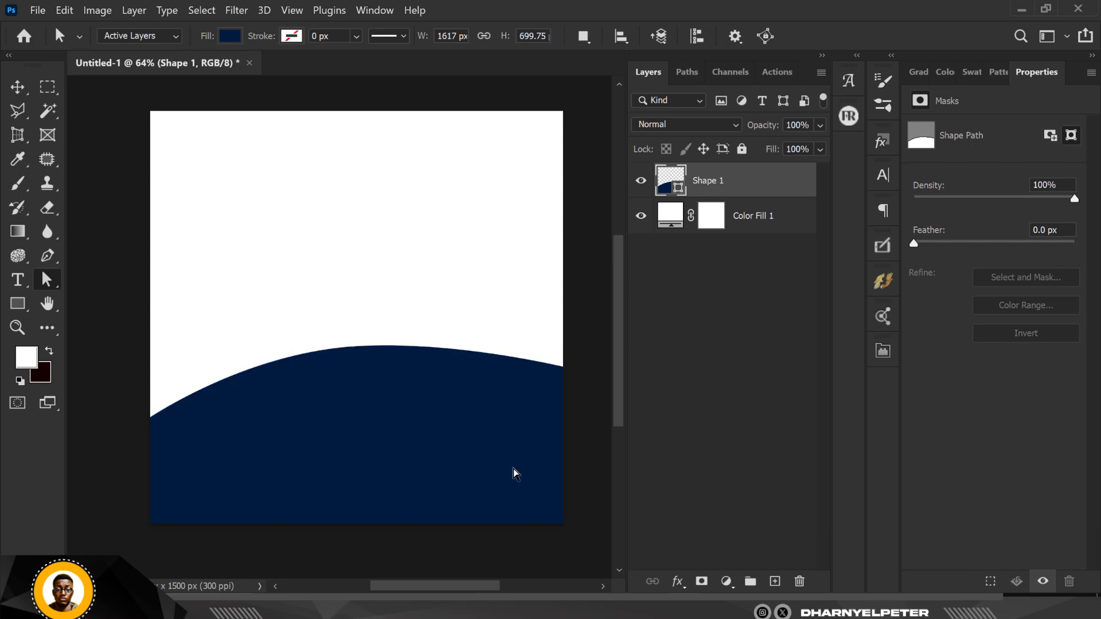
pyautogui.press('v')
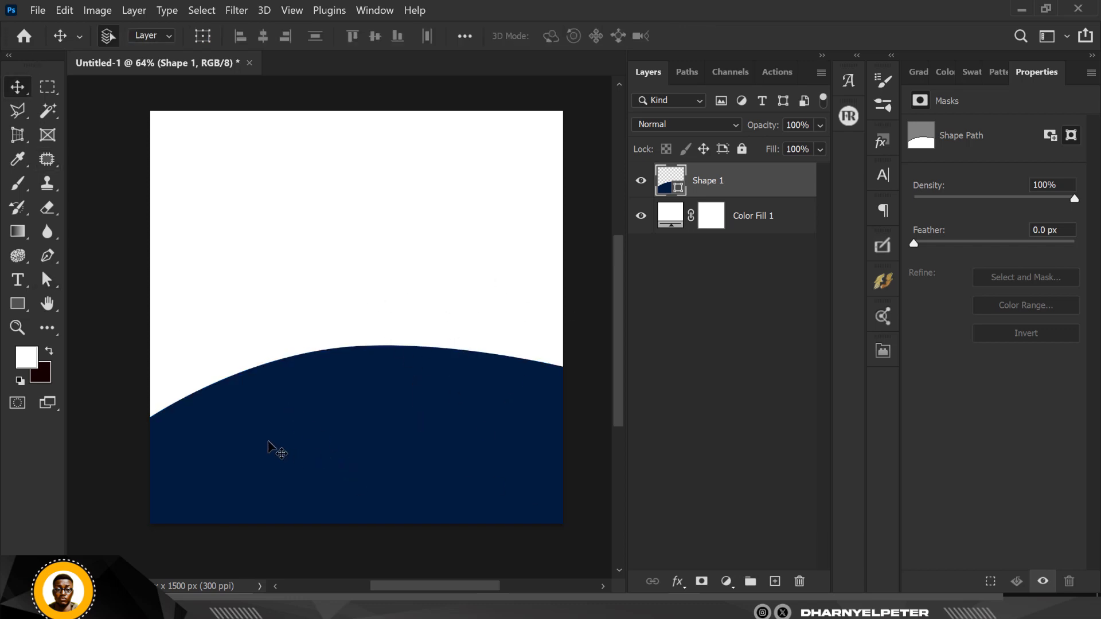
# Duplicate the navy wave, place the copy beneath Shape 1, fill it bright yellow, and nudge it up.
pyautogui.hotkey('ctrl', 'j')
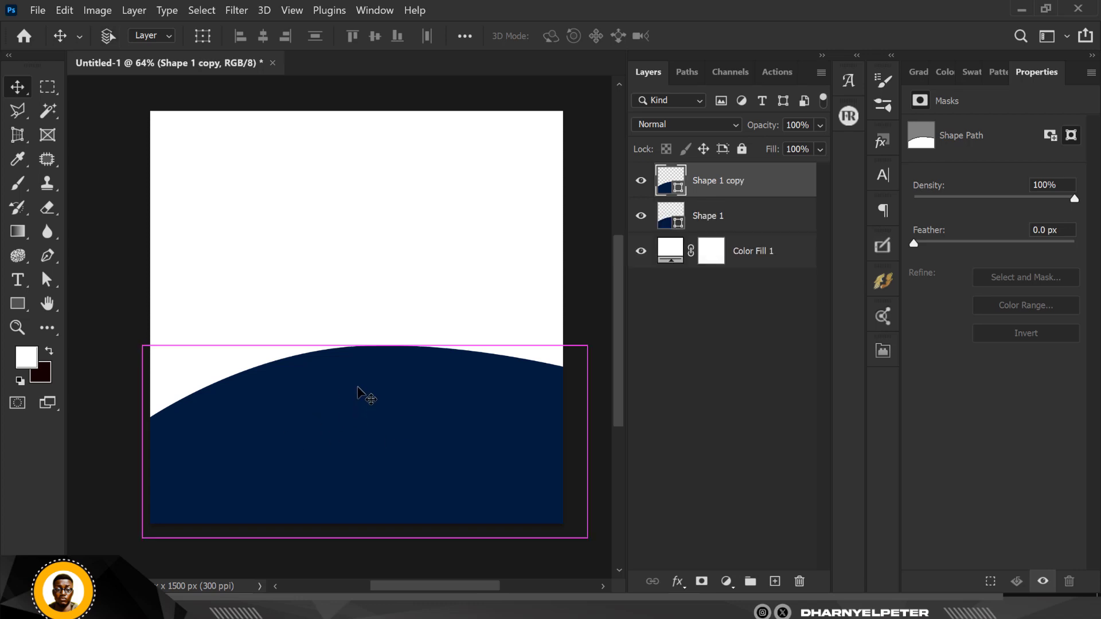
pyautogui.moveTo(767, 187); pyautogui.dragTo(738, 257)
pyautogui.doubleClick(678, 228)
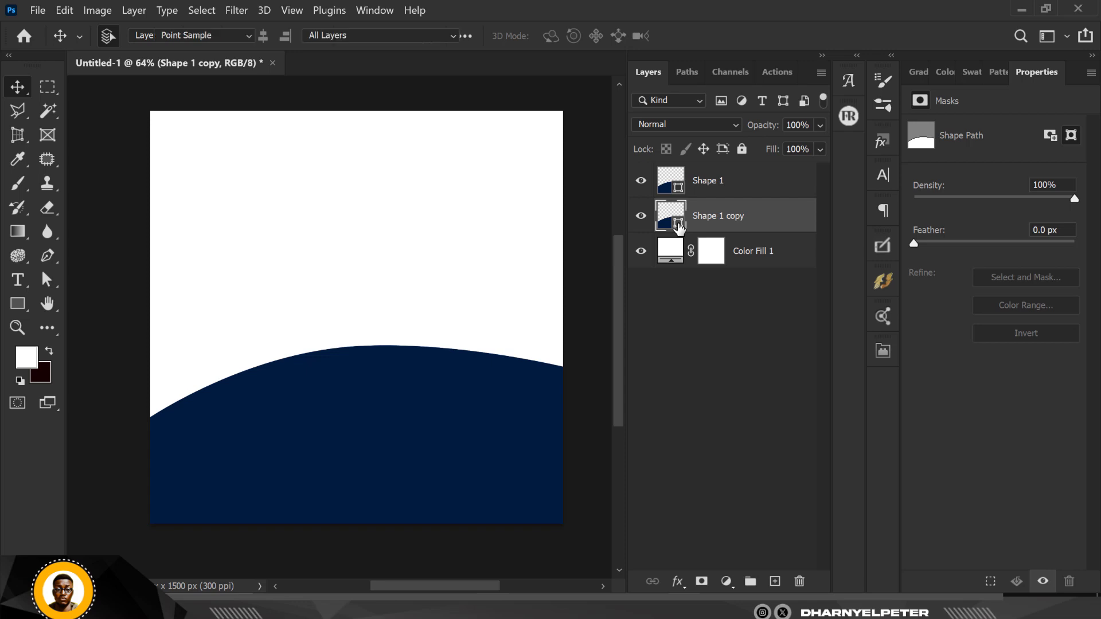
pyautogui.click(839, 323)
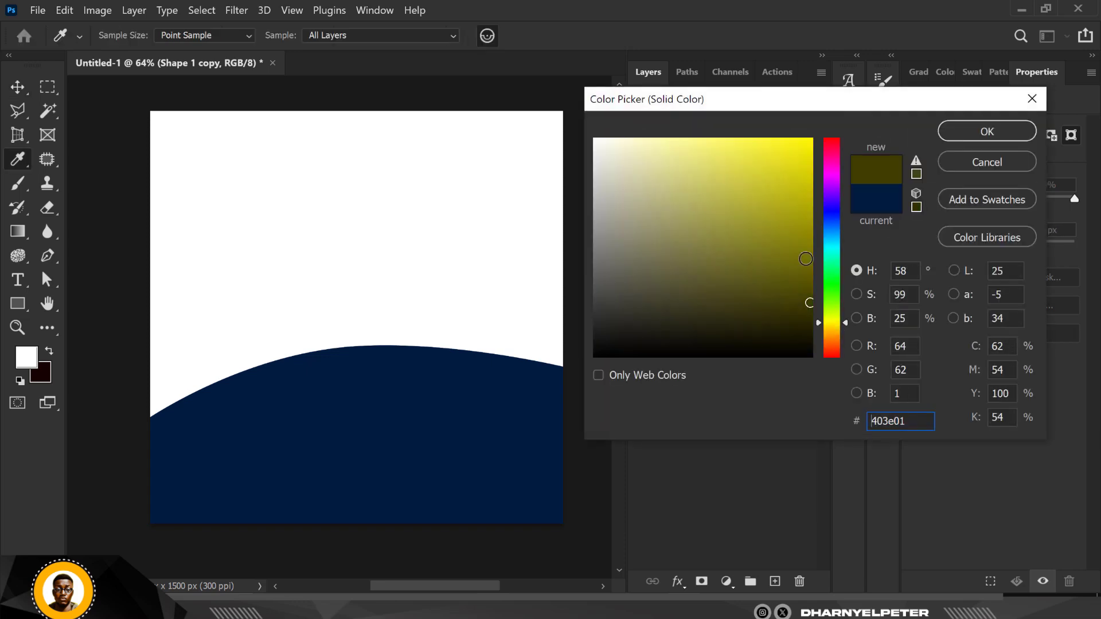
pyautogui.moveTo(841, 330); pyautogui.dragTo(839, 325)
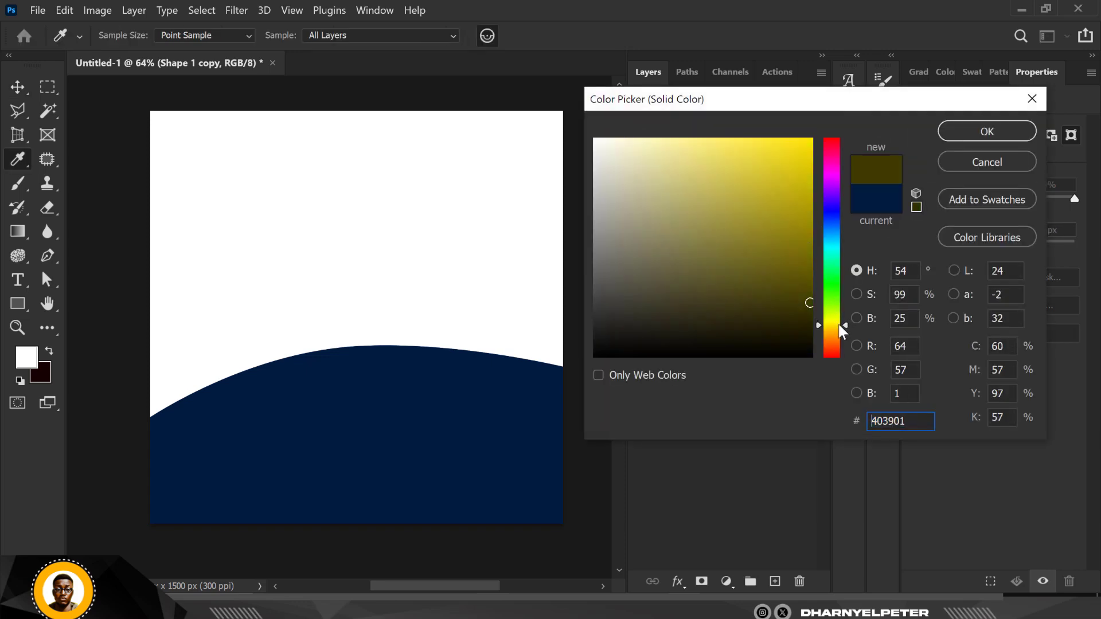
pyautogui.moveTo(812, 189); pyautogui.dragTo(811, 139)
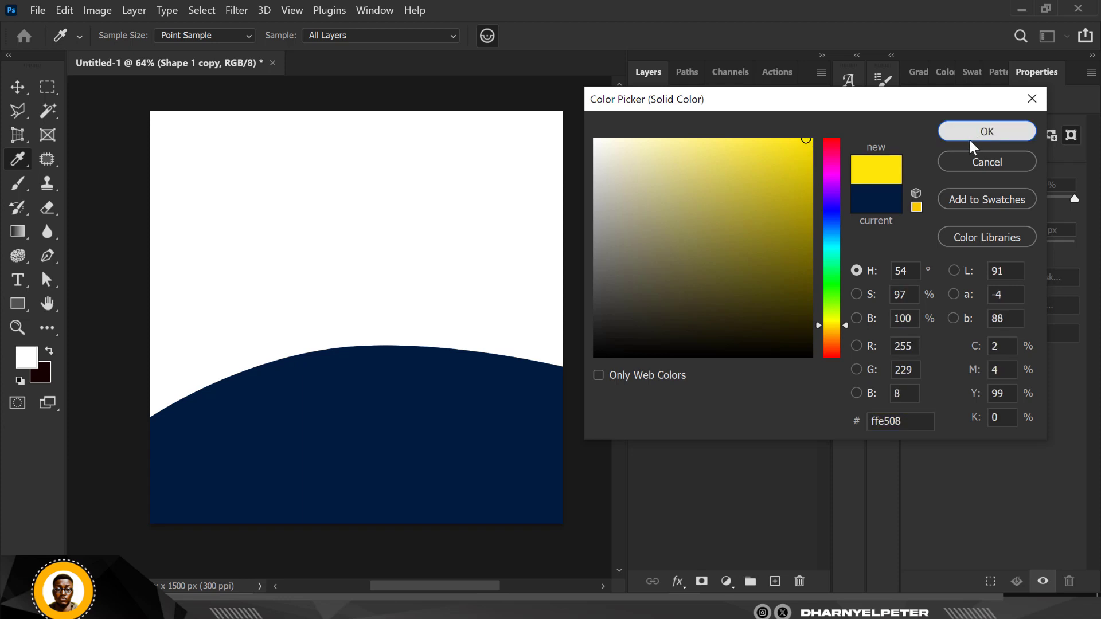
pyautogui.click(969, 139)
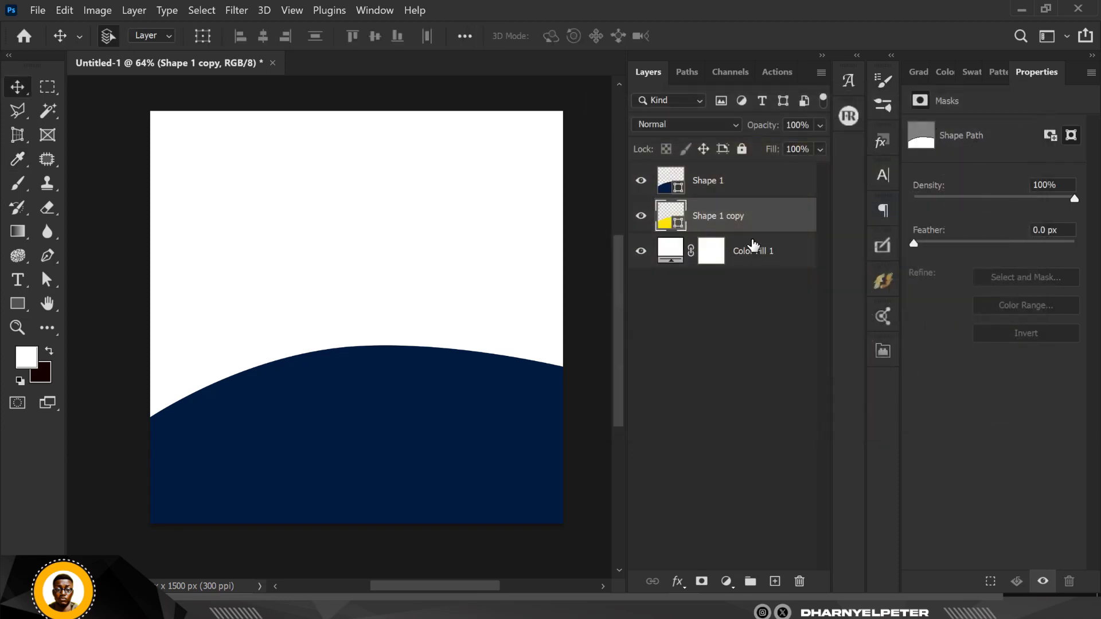
pyautogui.hotkey('shift', 'Up')
pyautogui.hotkey('shift', 'Up')
pyautogui.hotkey('shift', 'Up')
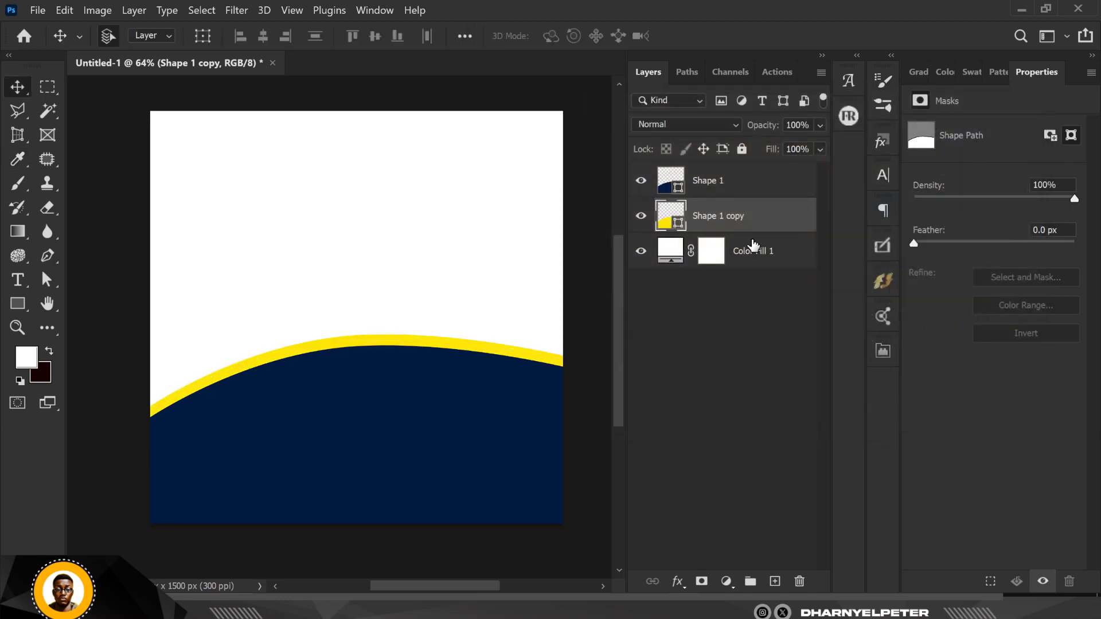
pyautogui.hotkey('shift', 'Up')
# Raise the yellow band once more and recolour it golden yellow #ffce08.
pyautogui.hotkey('shift', 'Up')
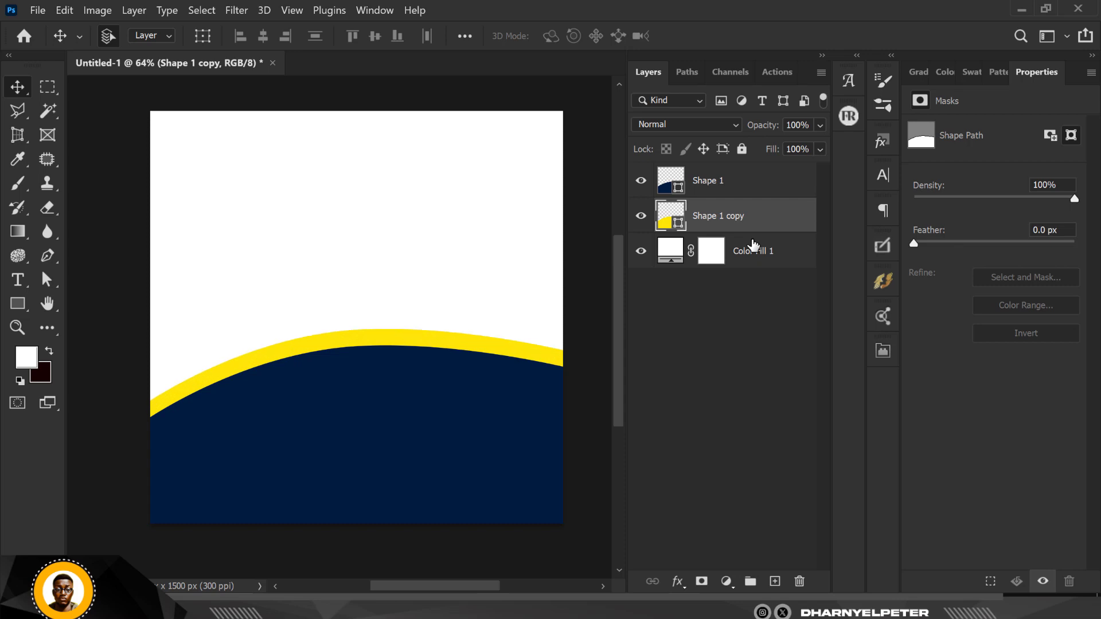
pyautogui.hotkey('shift', 'Up')
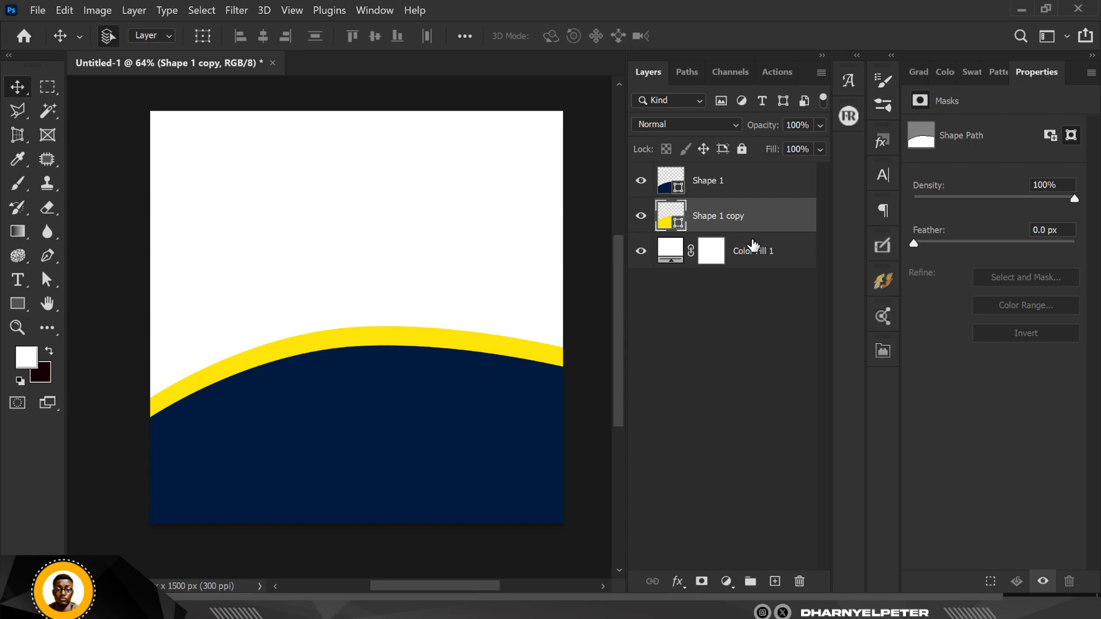
pyautogui.scroll(1, 452, 286)
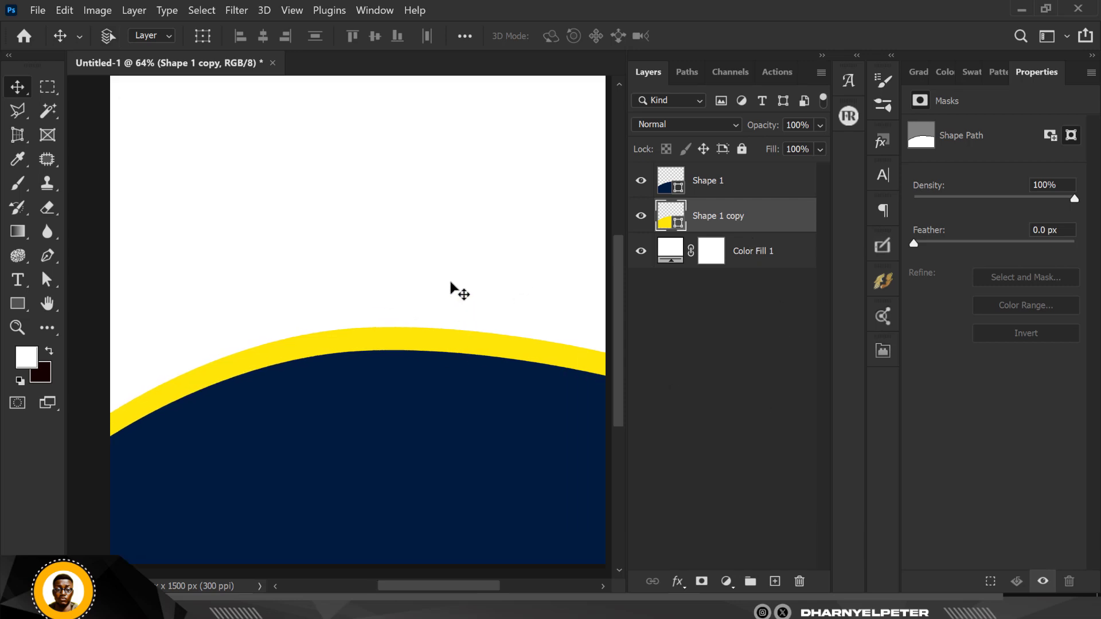
pyautogui.scroll(1, 452, 287)
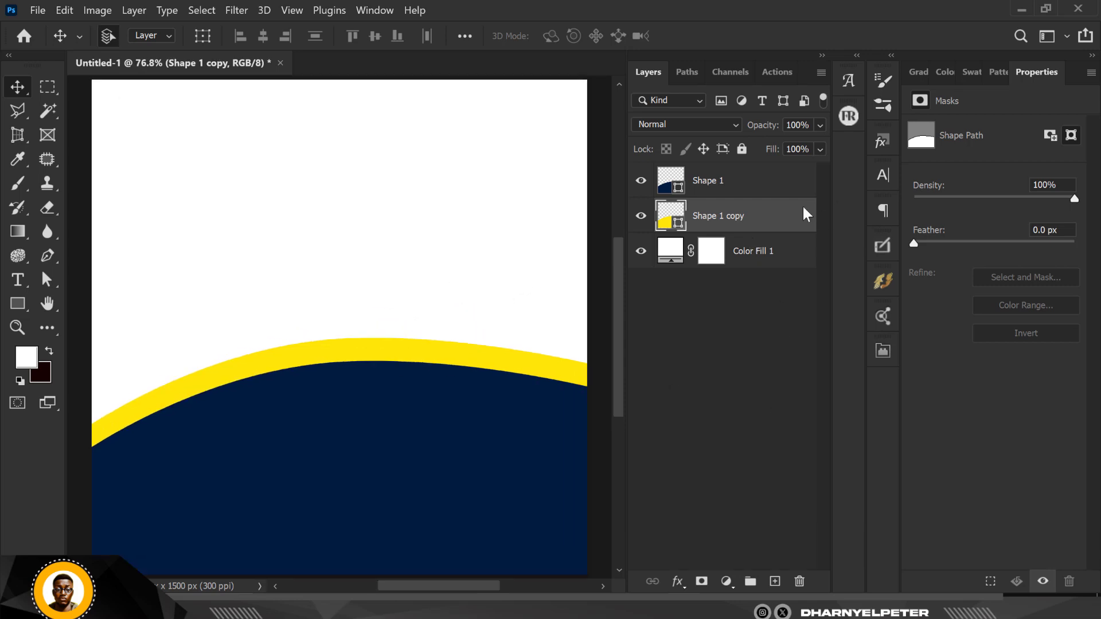
pyautogui.doubleClick(680, 225)
pyautogui.click(848, 322)
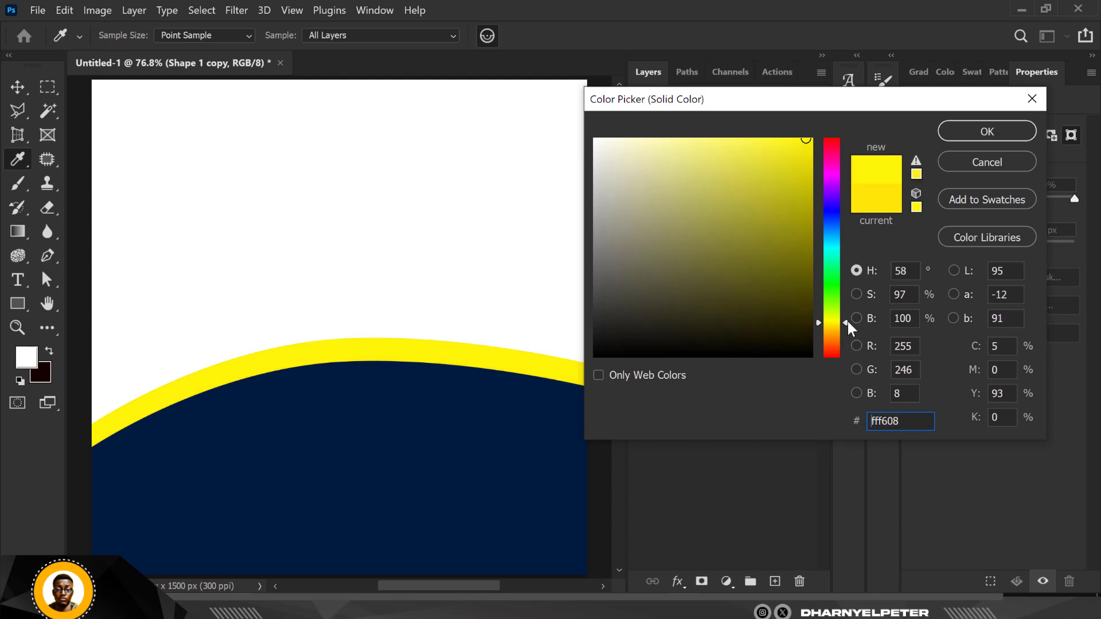
pyautogui.moveTo(847, 322); pyautogui.dragTo(846, 331)
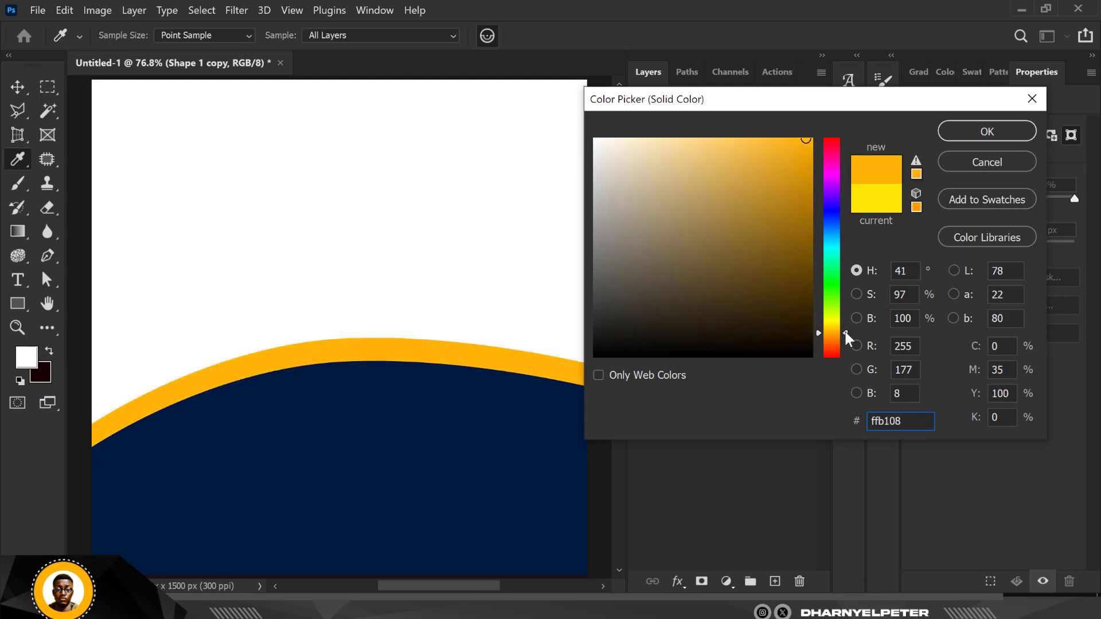
pyautogui.moveTo(844, 329); pyautogui.dragTo(847, 327)
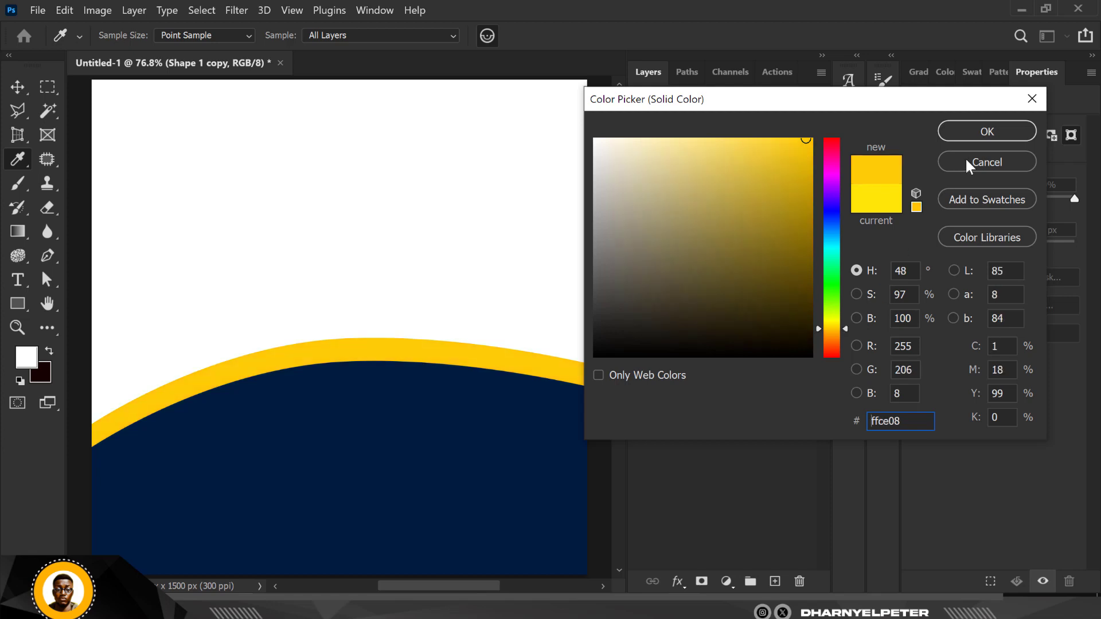
pyautogui.moveTo(920, 419); pyautogui.dragTo(827, 427)
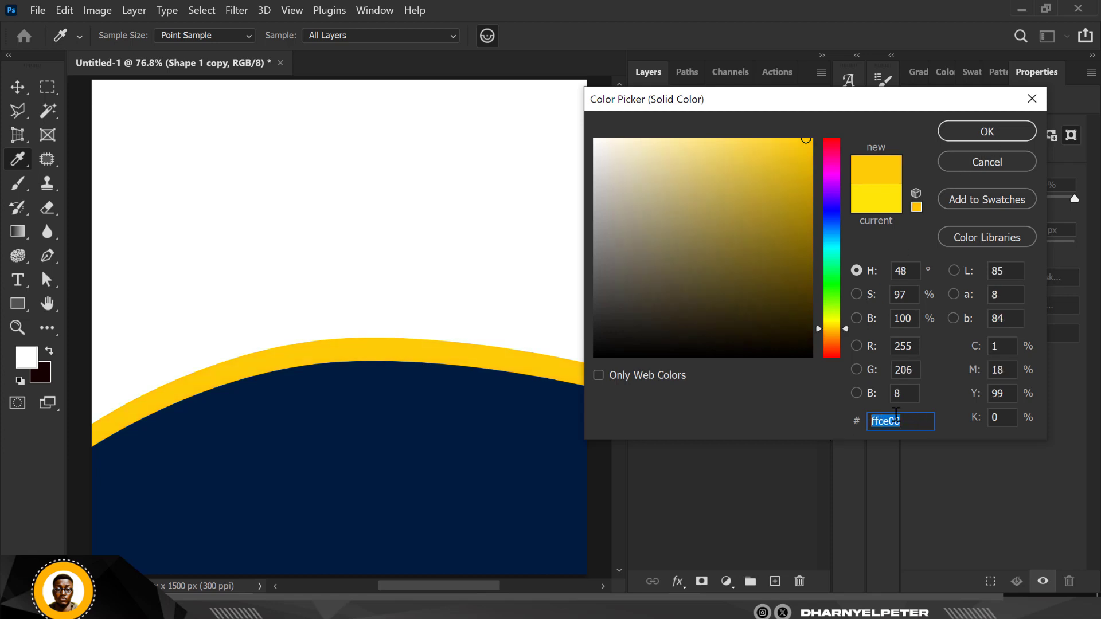
pyautogui.click(992, 140)
pyautogui.scroll(-3, 519, 275)
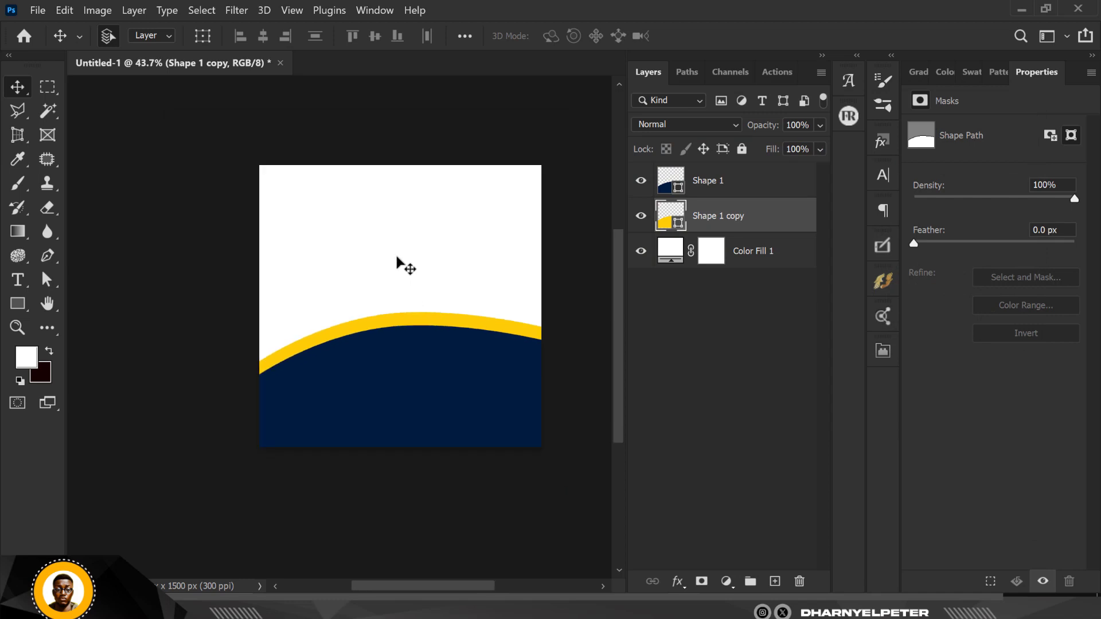
pyautogui.scroll(2, 401, 264)
pyautogui.scroll(-1, 427, 211)
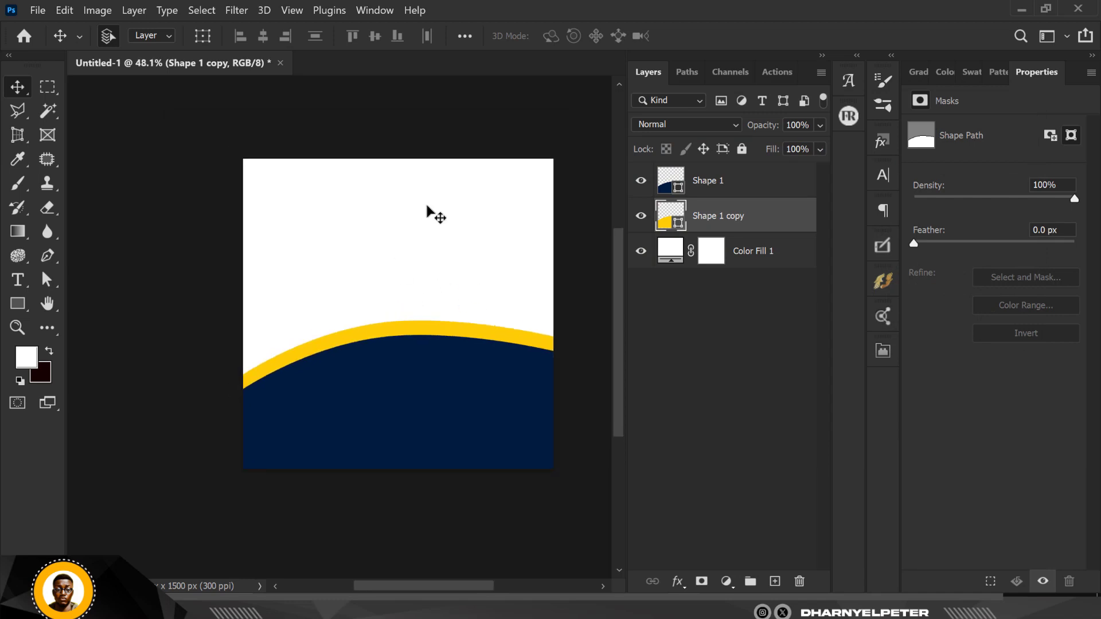
pyautogui.scroll(2, 408, 236)
pyautogui.scroll(1, 415, 236)
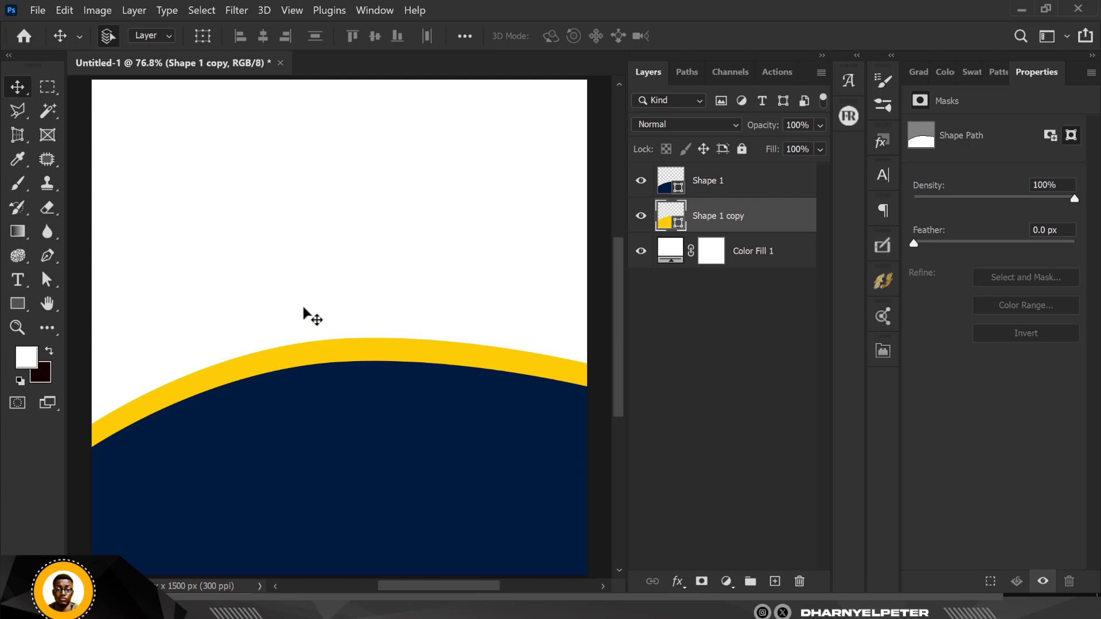
# Undo a trial circle drawn on navy Shape 1, then add an empty Layer 1 above it.
pyautogui.click(20, 295)
pyautogui.click(73, 319)
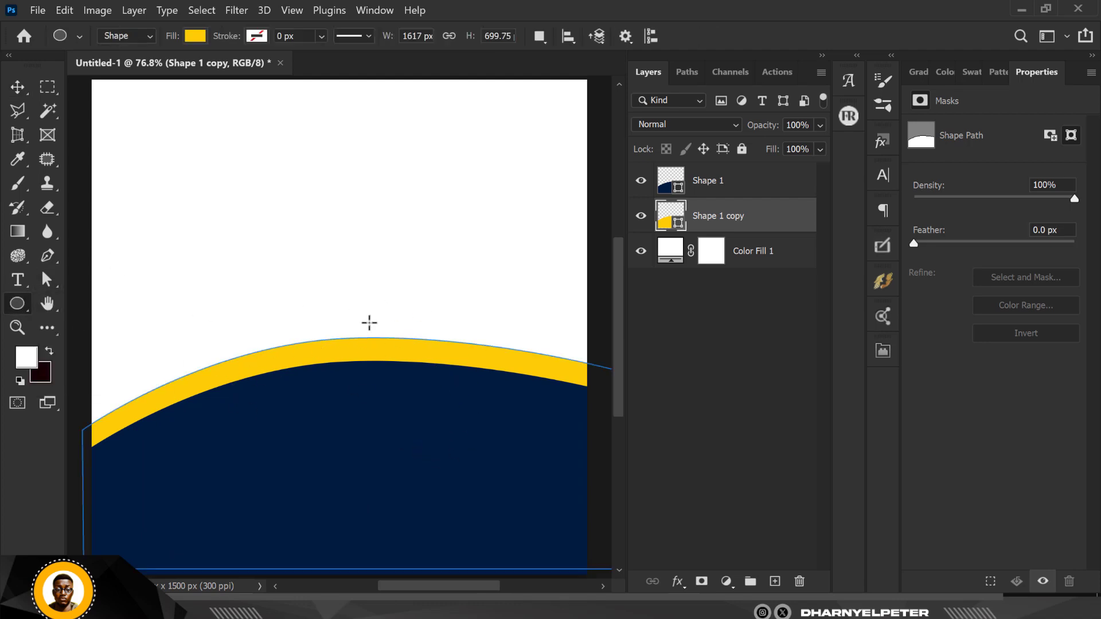
pyautogui.click(751, 184)
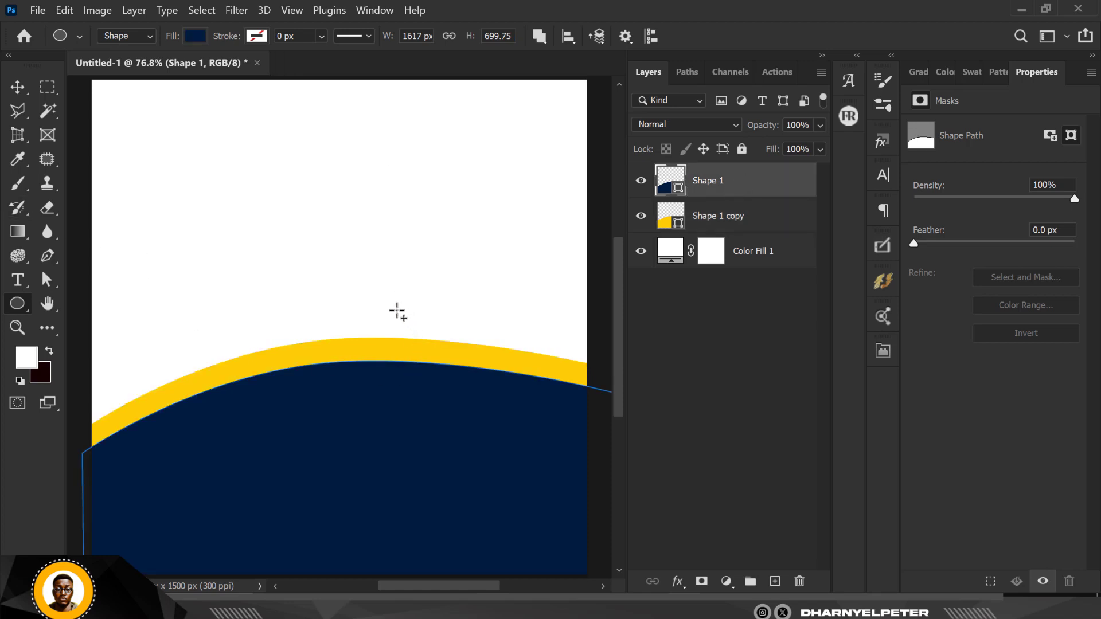
pyautogui.moveTo(393, 305); pyautogui.dragTo(539, 452)
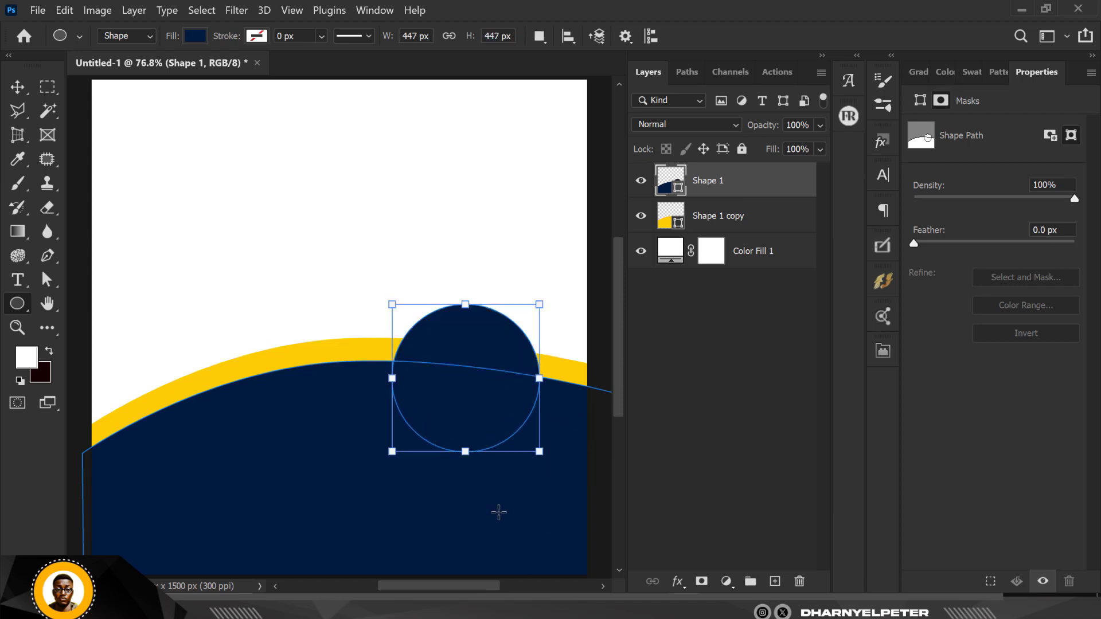
pyautogui.press('v')
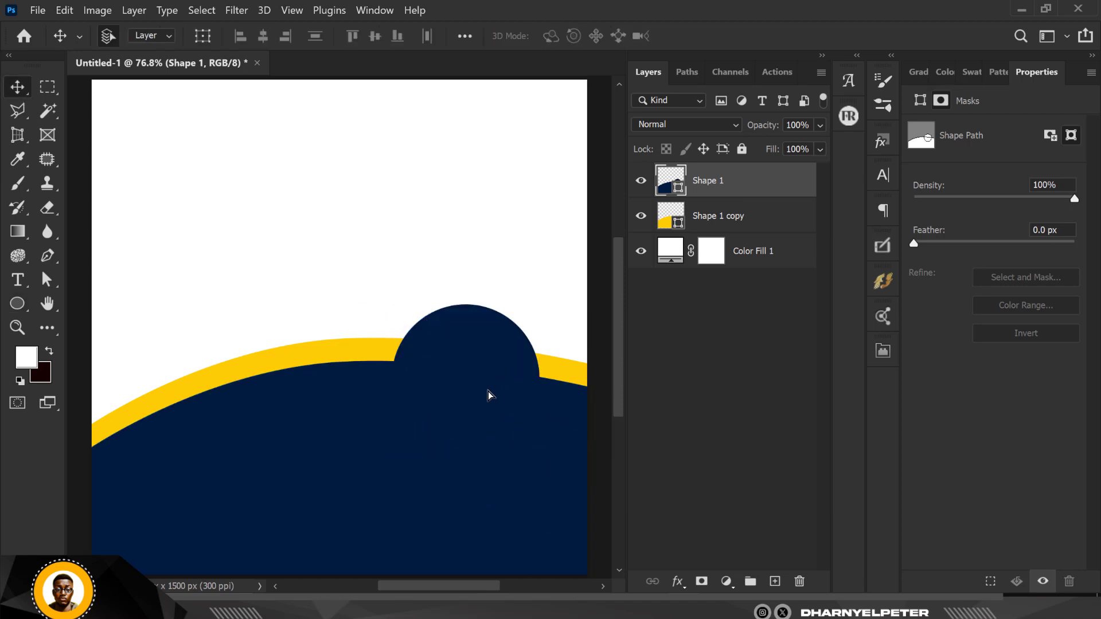
pyautogui.moveTo(493, 397); pyautogui.dragTo(494, 343)
pyautogui.hotkey('ctrl', 'z')
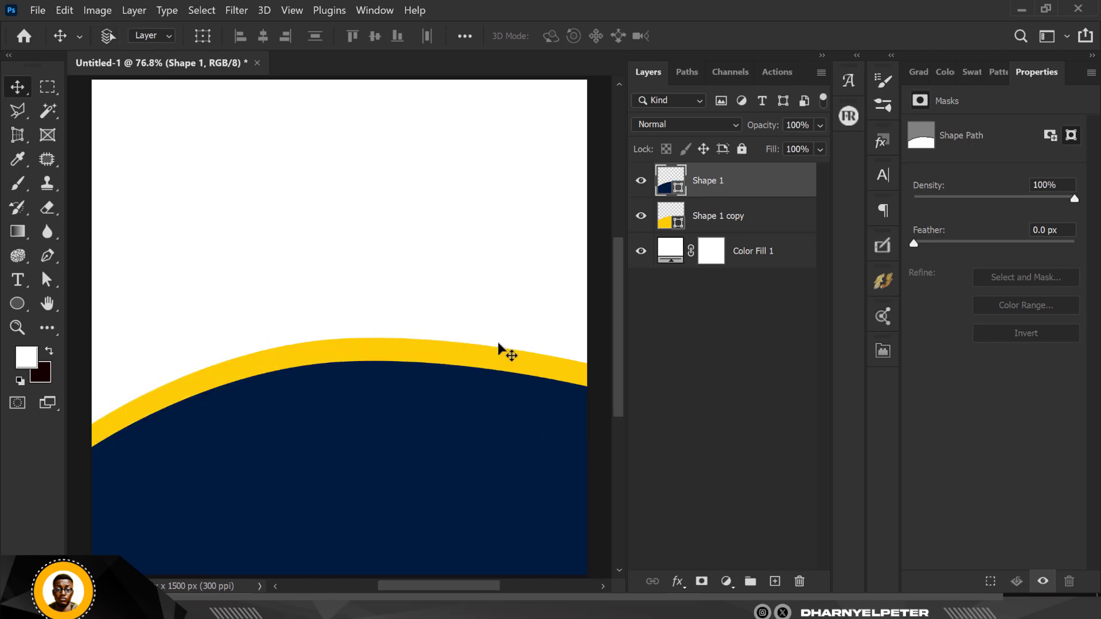
pyautogui.click(775, 583)
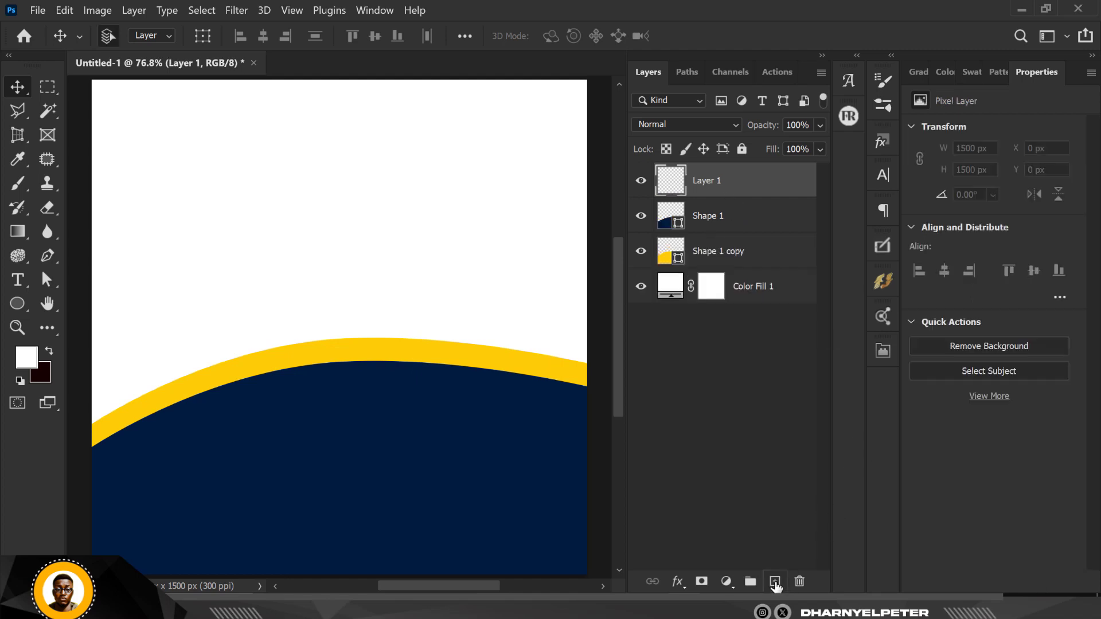
# Draw a 517 px circle on the curve's crest, raise it about 26 px, and fill it #ffce08.
pyautogui.click(109, 321)
pyautogui.click(115, 319)
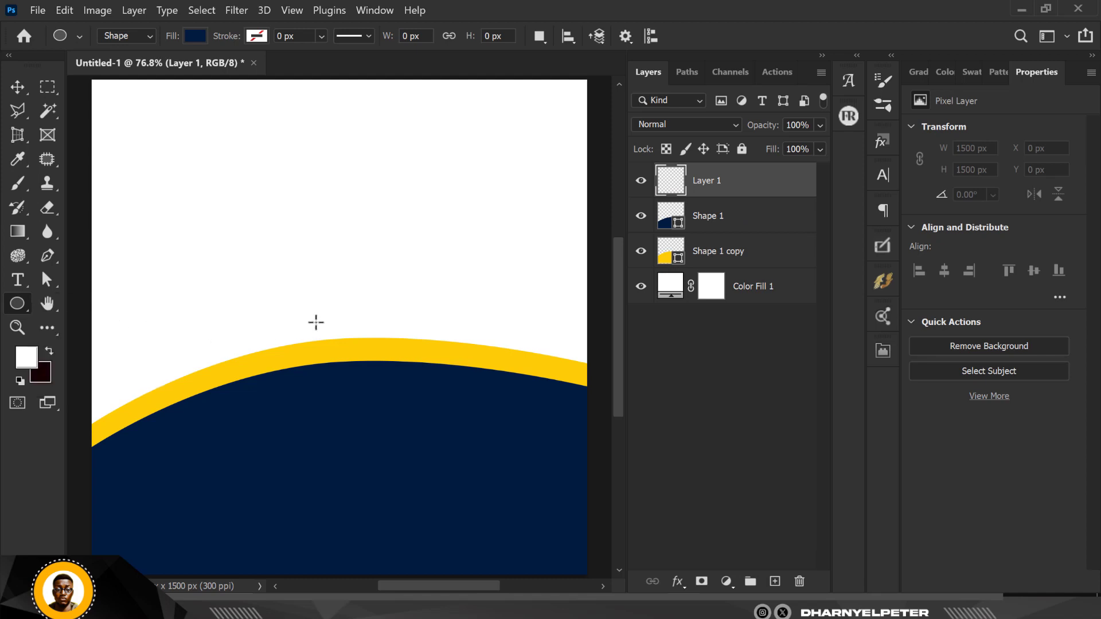
pyautogui.scroll(-1, 231, 280)
pyautogui.moveTo(345, 291); pyautogui.dragTo(503, 459)
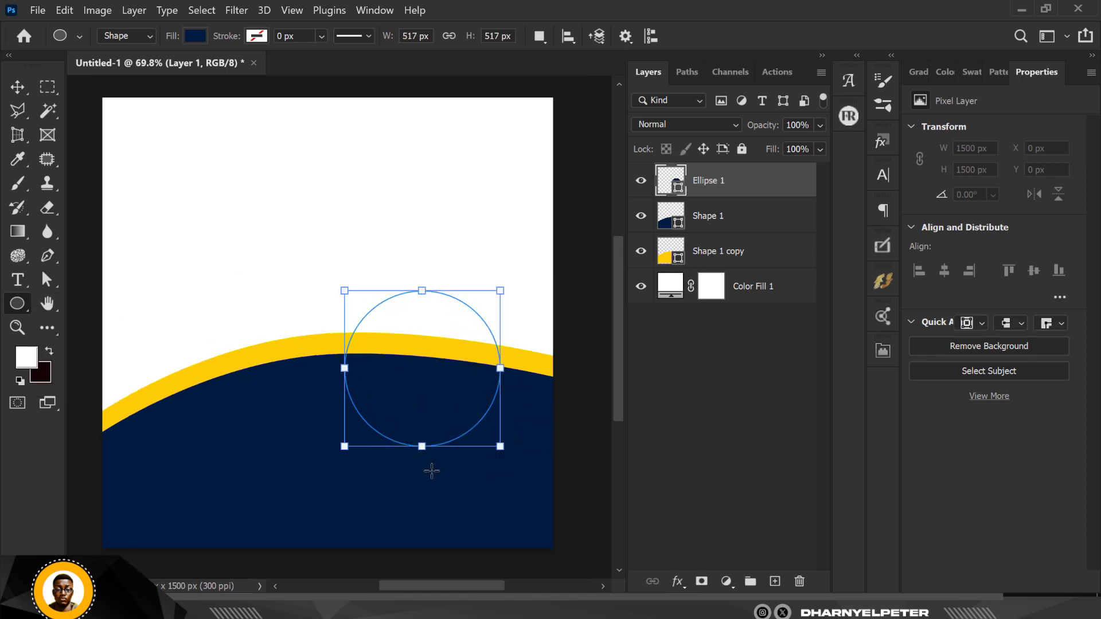
pyautogui.click(19, 87)
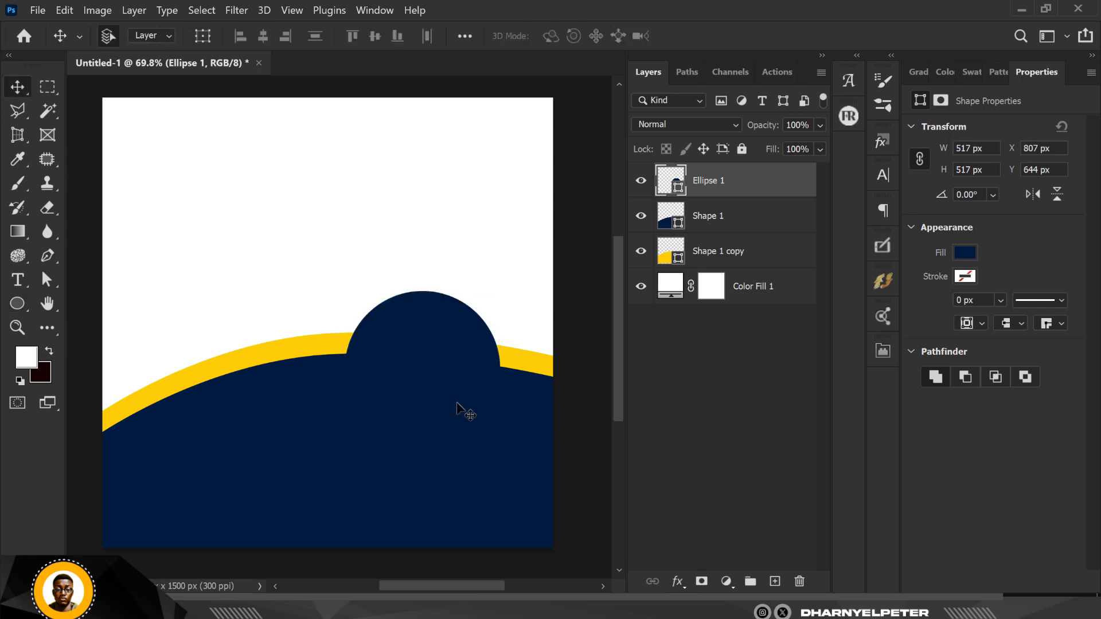
pyautogui.moveTo(443, 373); pyautogui.dragTo(442, 357)
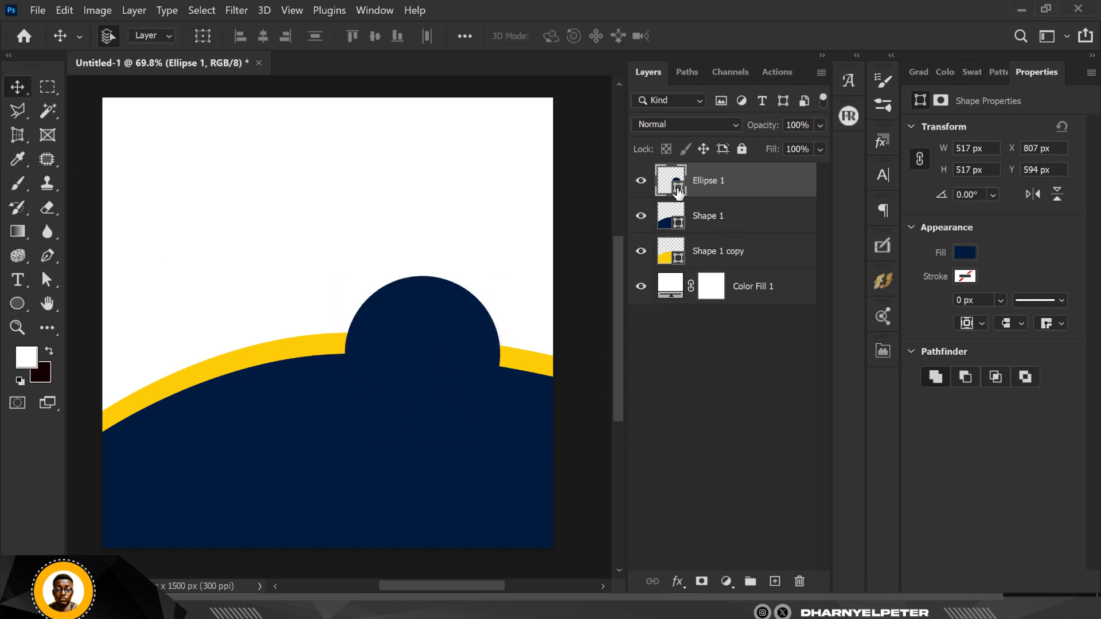
pyautogui.click(324, 338)
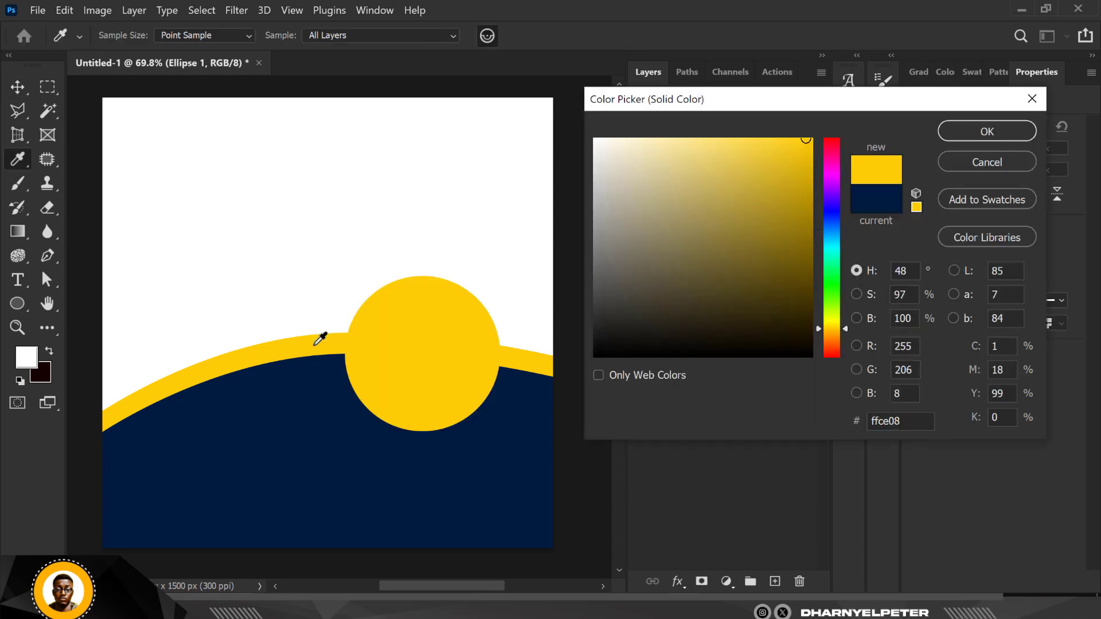
pyautogui.click(988, 131)
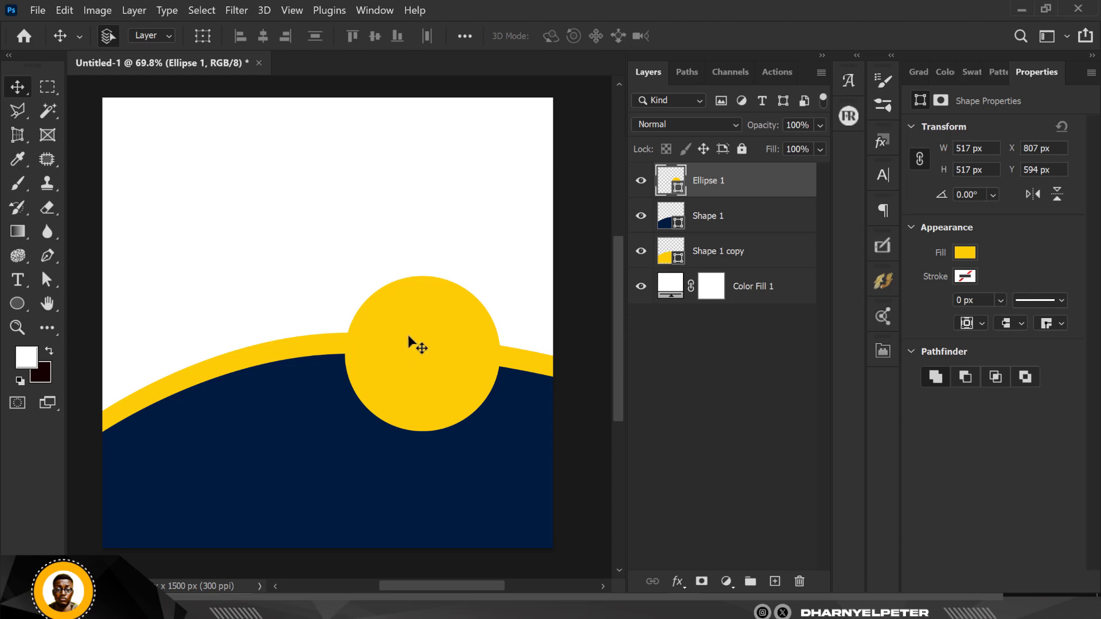
# Duplicate the circle, scale the copy to 84.5%, fill it navy #011a40, and nudge it up to centre.
pyautogui.hotkey('ctrl', 'j')
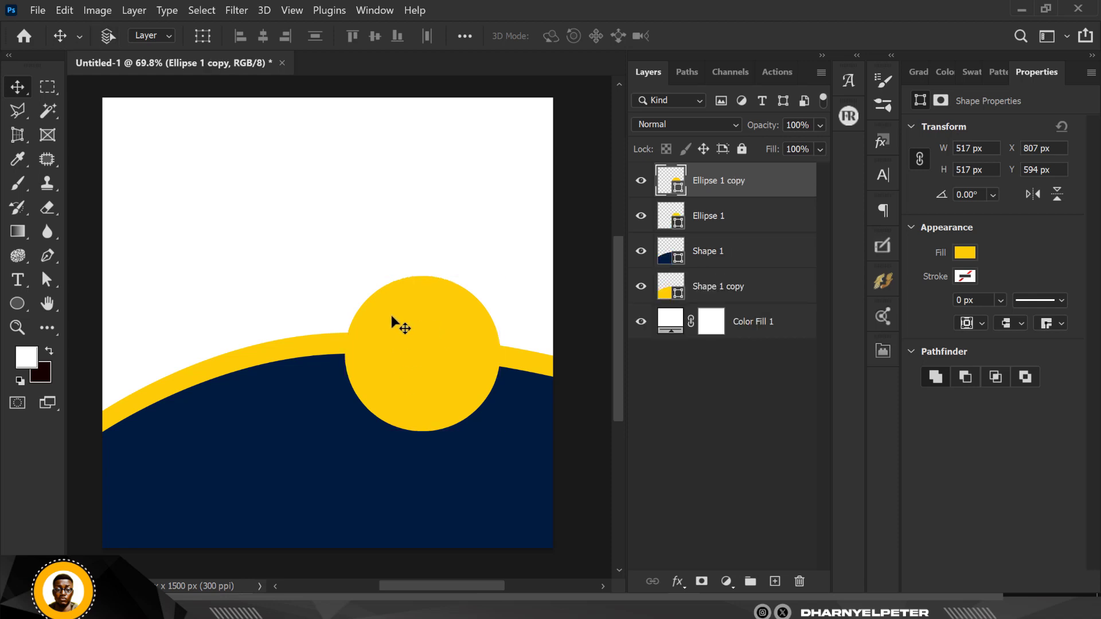
pyautogui.hotkey('ctrl', 't')
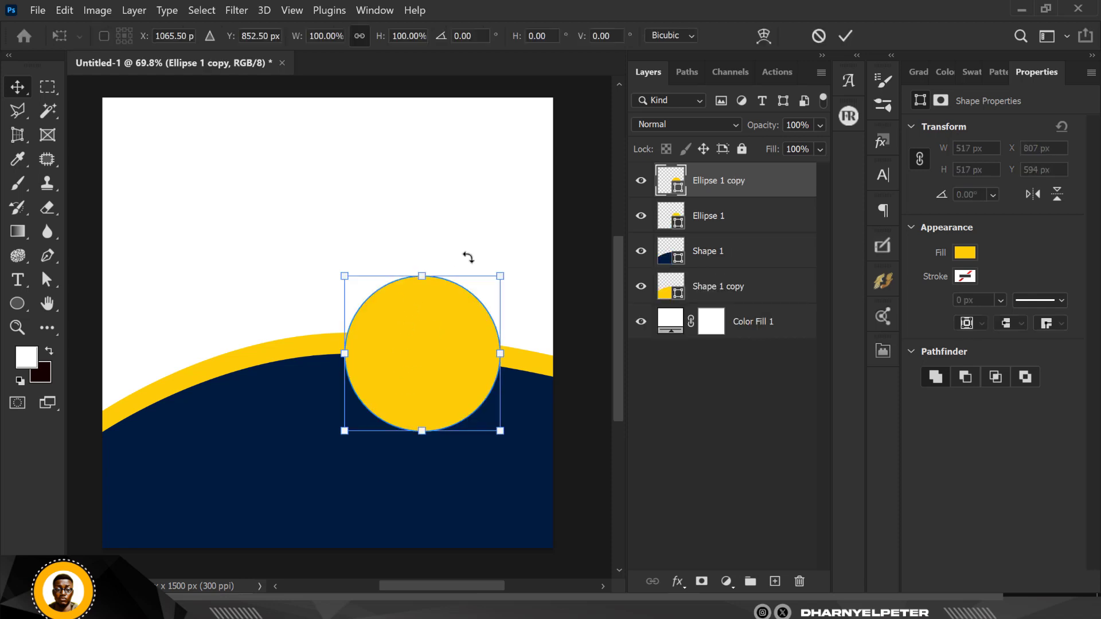
pyautogui.moveTo(501, 274); pyautogui.dragTo(483, 278)
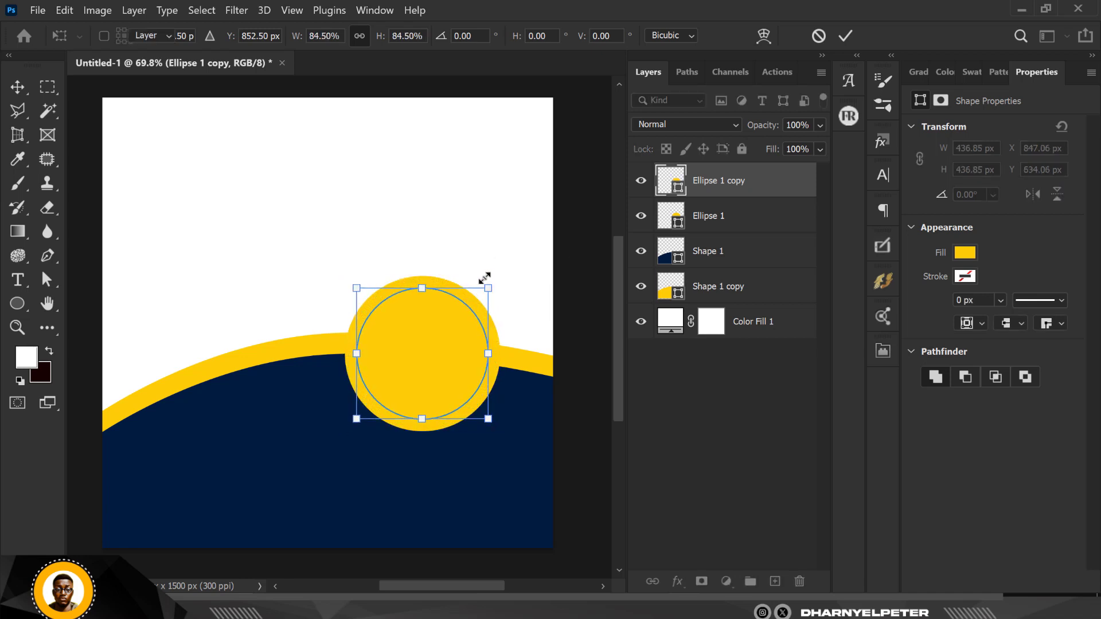
pyautogui.press('Return')
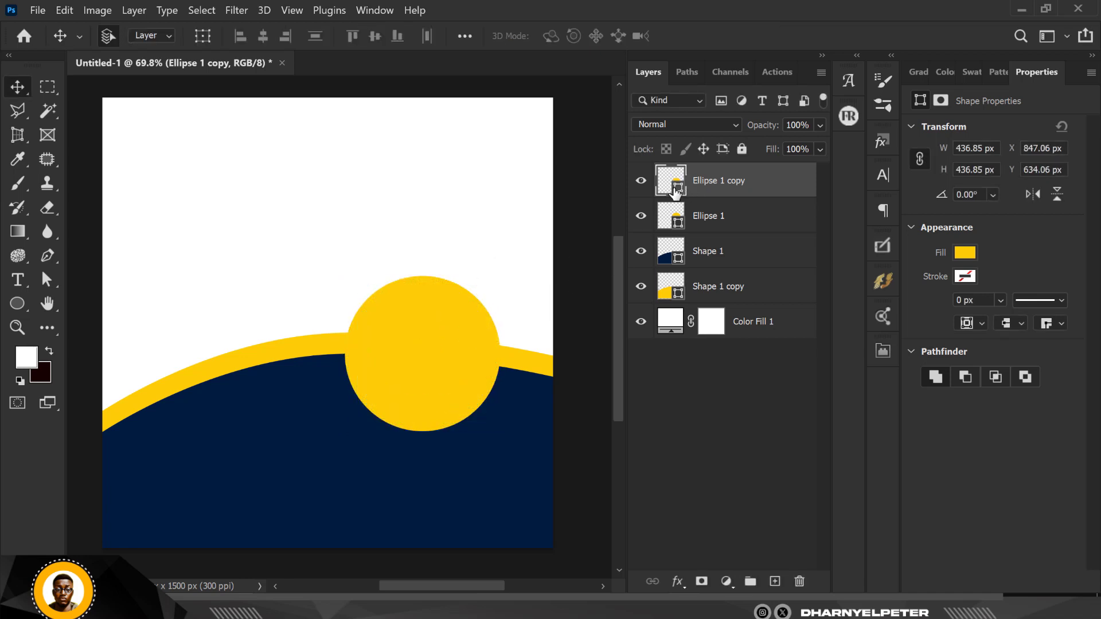
pyautogui.click(360, 451)
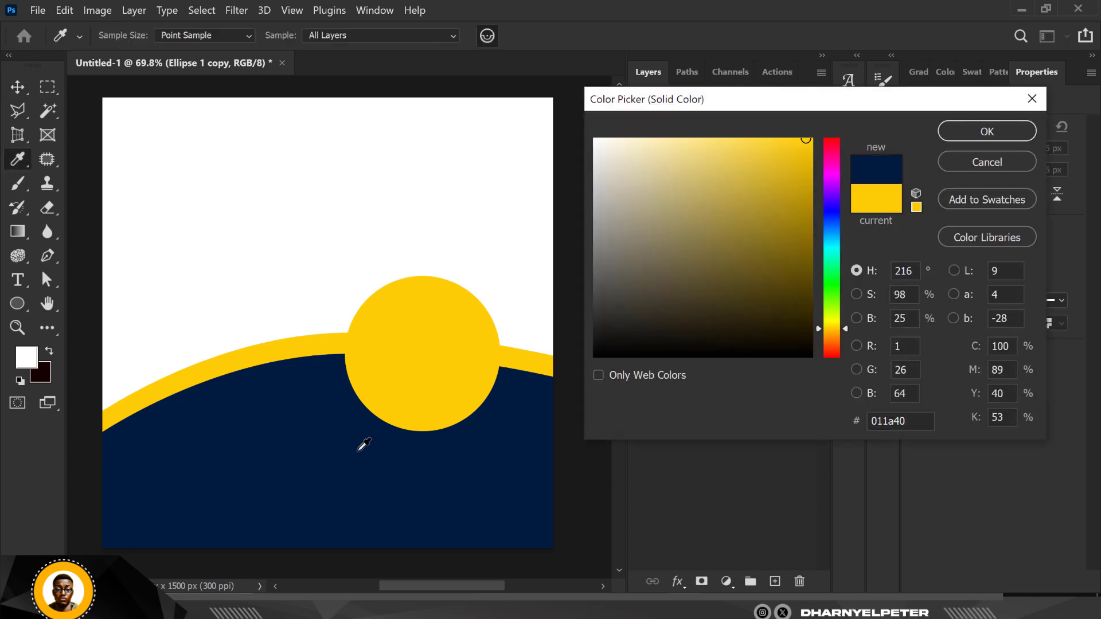
pyautogui.click(1003, 126)
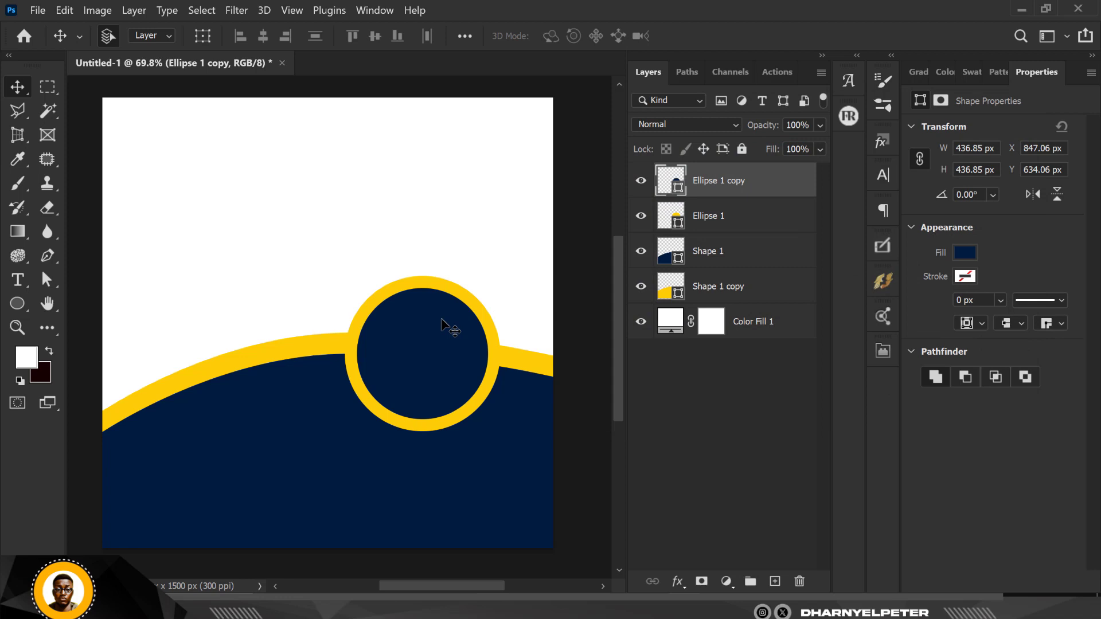
pyautogui.press('Up')
pyautogui.press('Up')
pyautogui.press('Up')
pyautogui.press('Up')
pyautogui.press('Up')
pyautogui.press('Up')
pyautogui.press('Up')
pyautogui.press('Up')
pyautogui.press('Up')
pyautogui.press('Up')
pyautogui.press('Up')
pyautogui.press('Up')
pyautogui.press('Up')
pyautogui.press('Up')
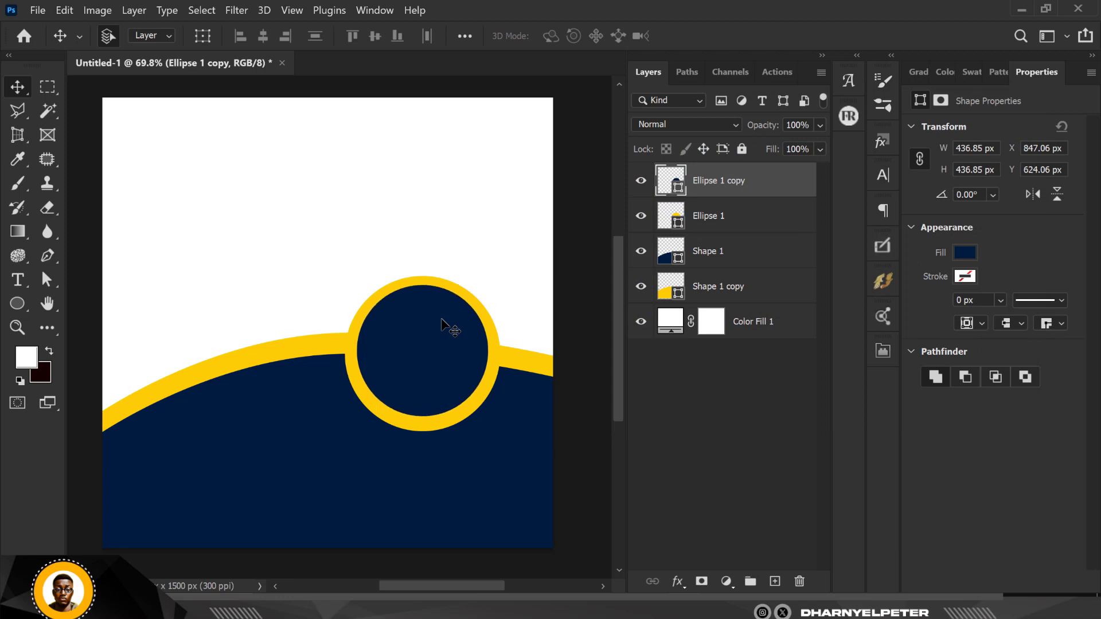
pyautogui.press('Up')
pyautogui.press('Up')
pyautogui.press('Up')
pyautogui.press('Up')
pyautogui.press('Up')
pyautogui.press('Up')
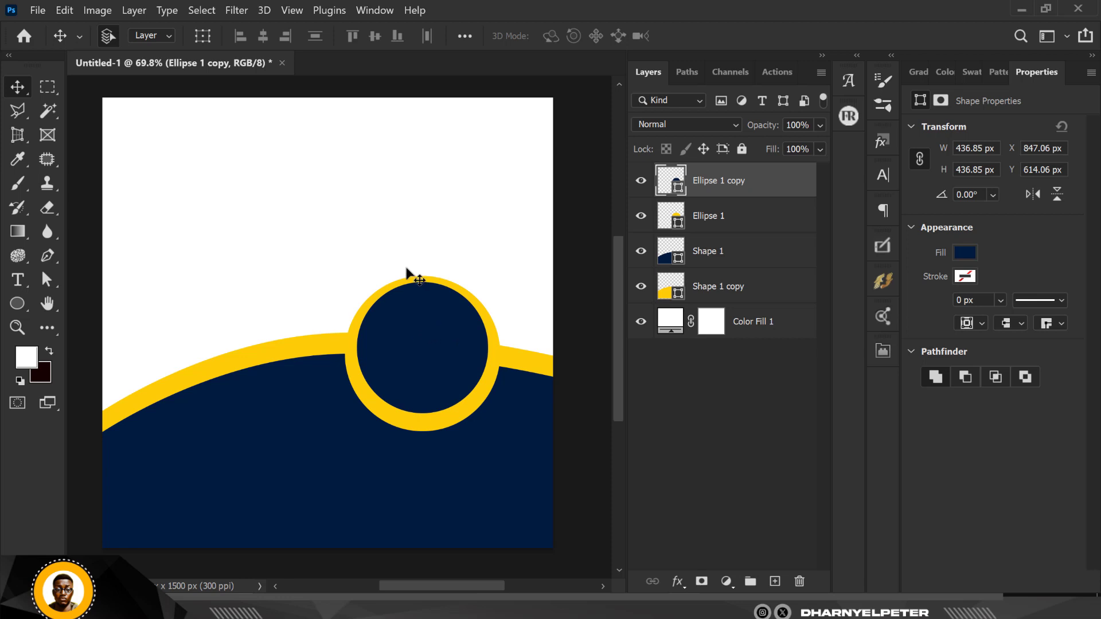
pyautogui.scroll(-2, 467, 337)
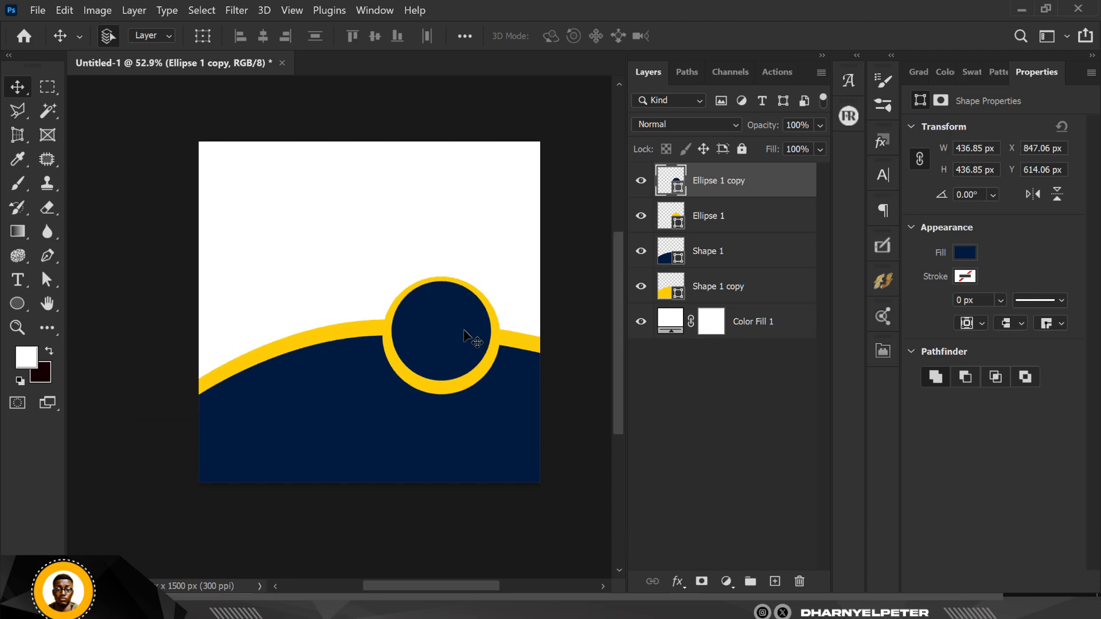
# Snap the yellow Shape 1 copy curve's left end to the canvas edge and raise its right end slightly.
pyautogui.click(223, 371)
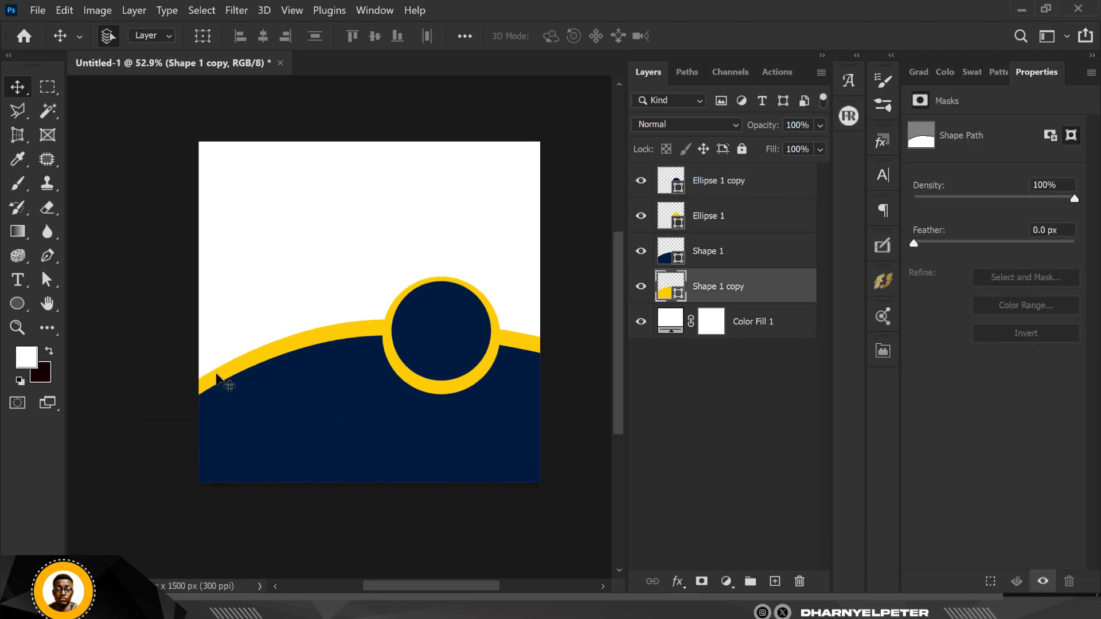
pyautogui.click(48, 281)
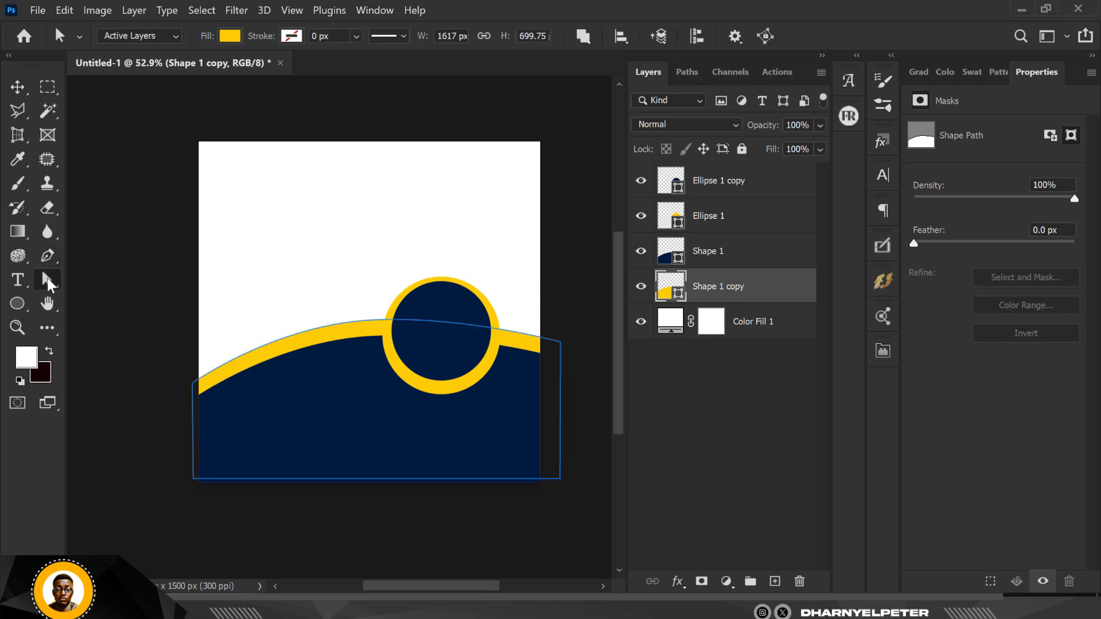
pyautogui.click(314, 337)
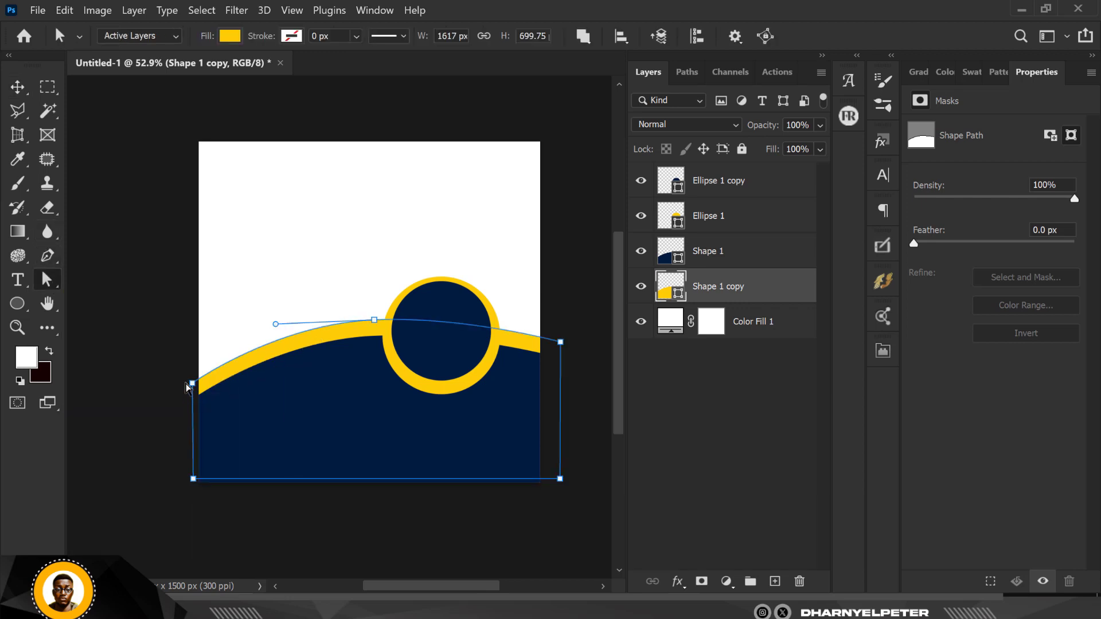
pyautogui.scroll(5, 196, 389)
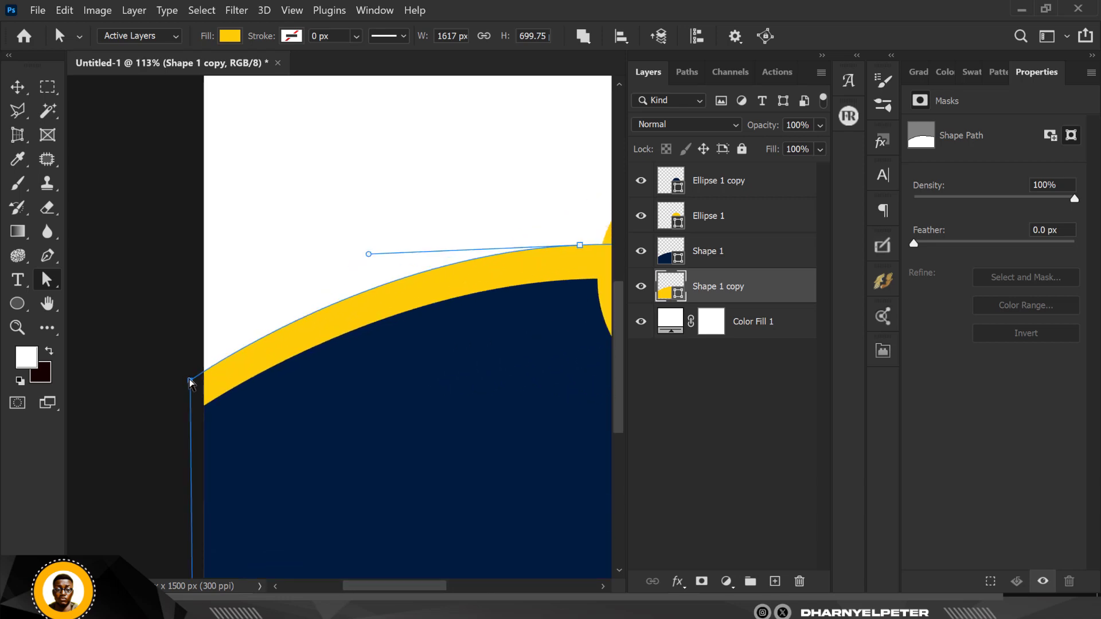
pyautogui.moveTo(192, 392); pyautogui.dragTo(195, 396)
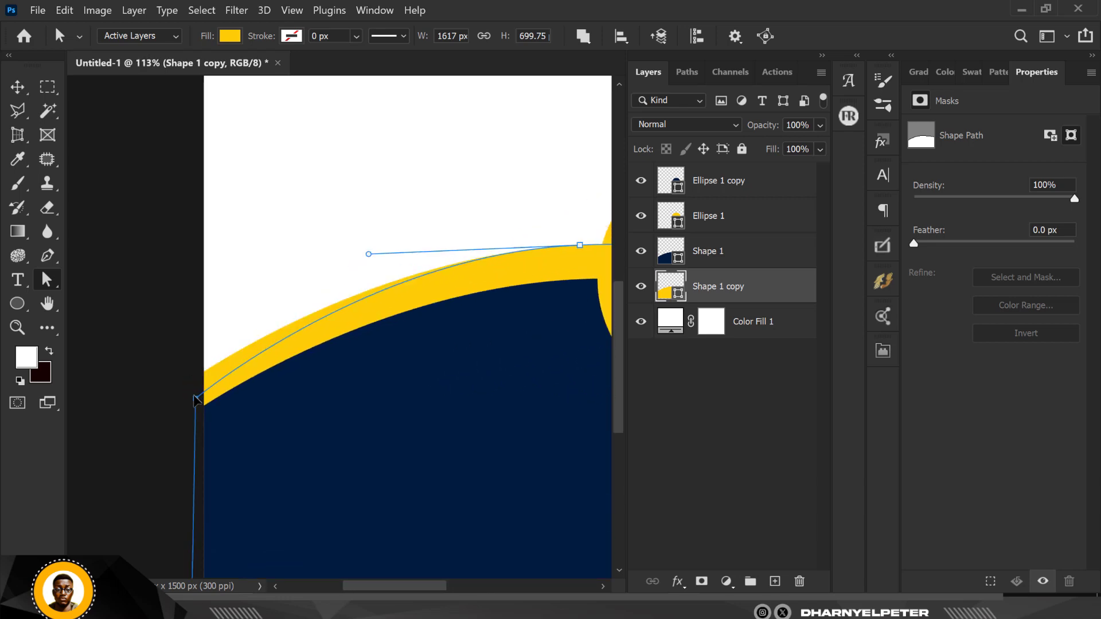
pyautogui.scroll(-4, 214, 328)
pyautogui.scroll(2, 223, 357)
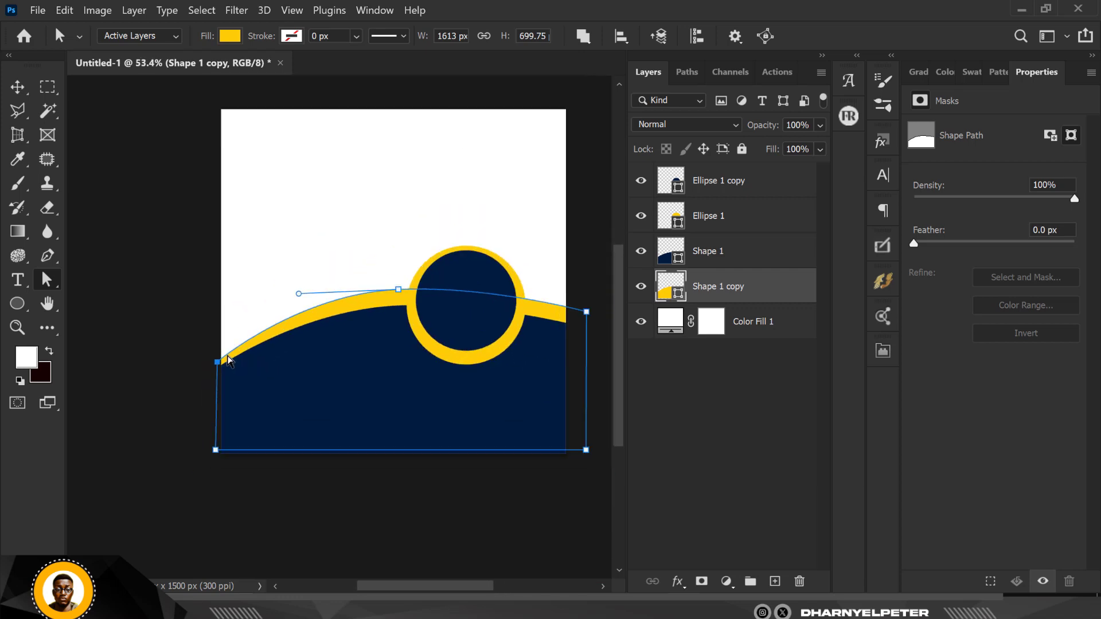
pyautogui.scroll(-2, 521, 321)
pyautogui.scroll(2, 522, 324)
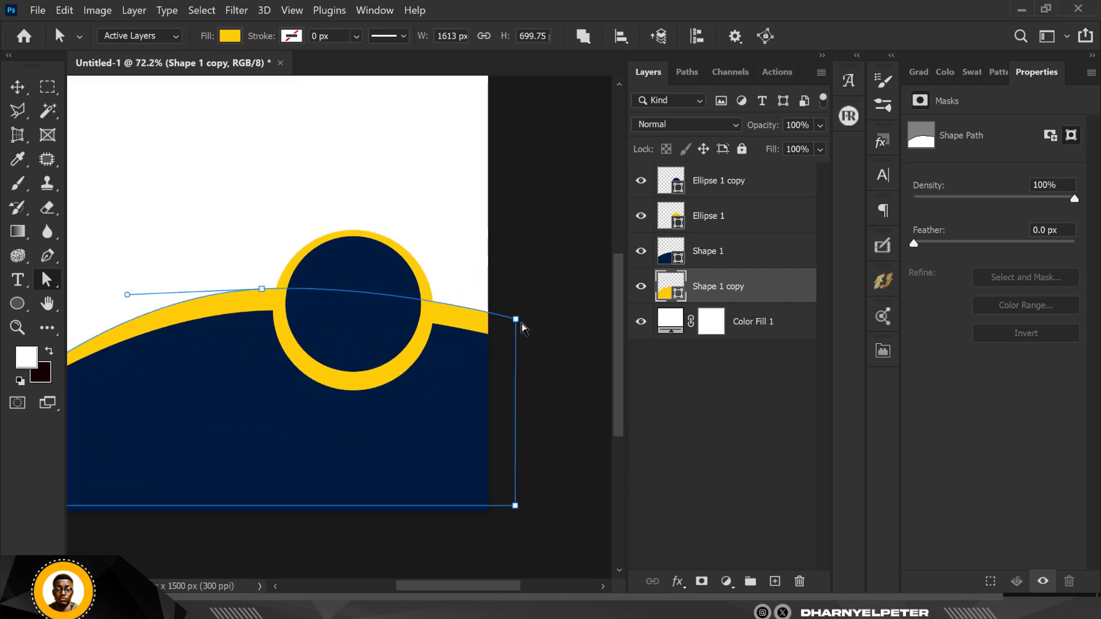
pyautogui.moveTo(519, 326); pyautogui.dragTo(519, 318)
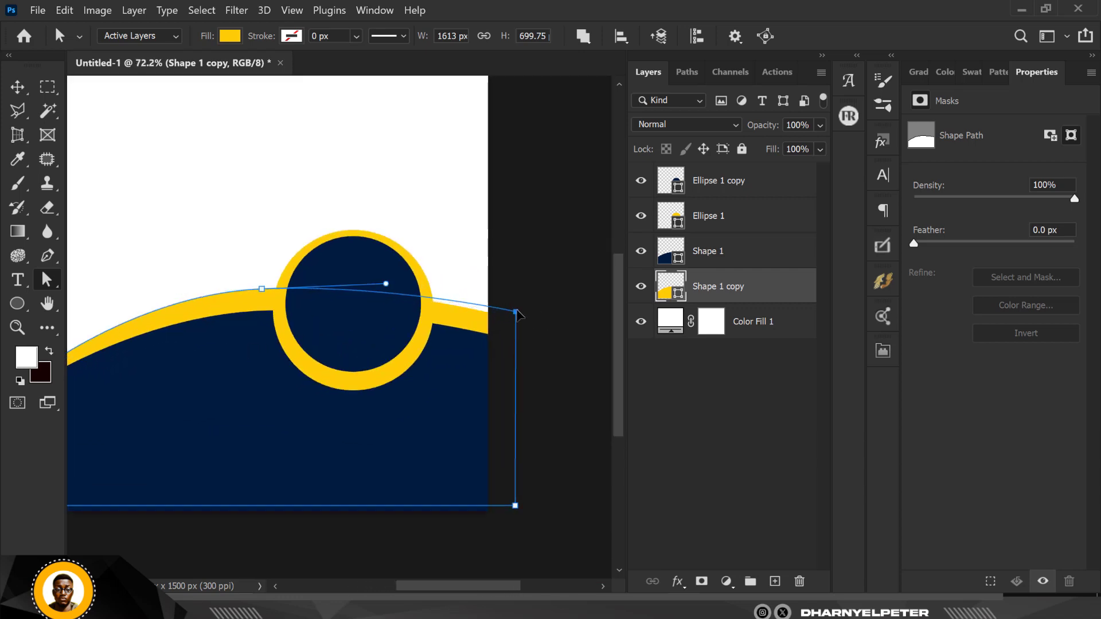
pyautogui.scroll(-3, 450, 369)
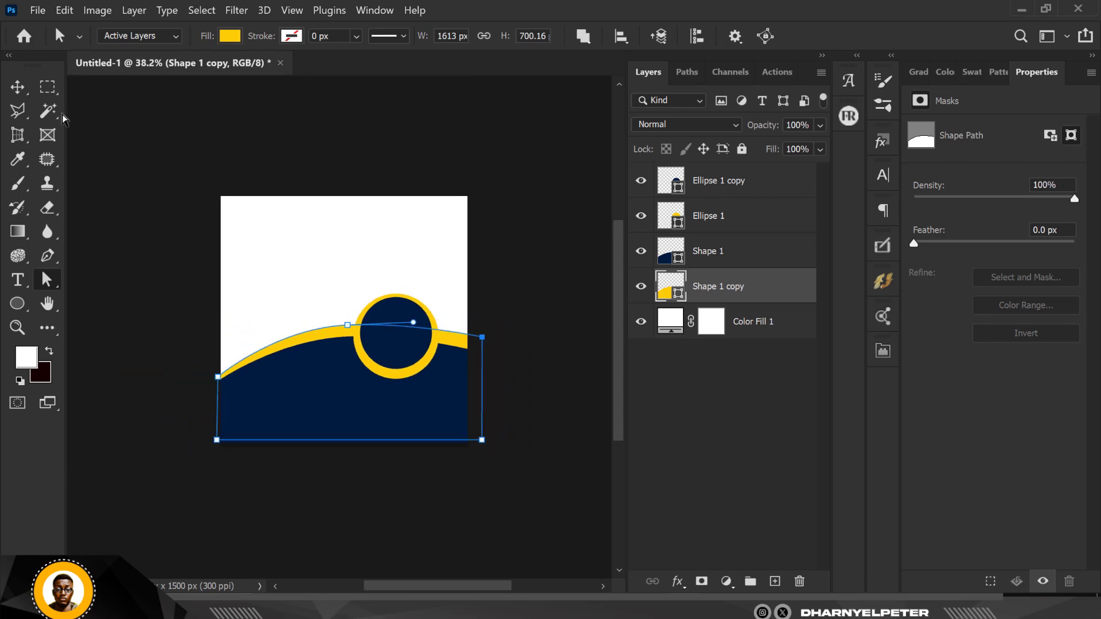
pyautogui.click(18, 87)
pyautogui.click(274, 164)
pyautogui.scroll(3, 335, 350)
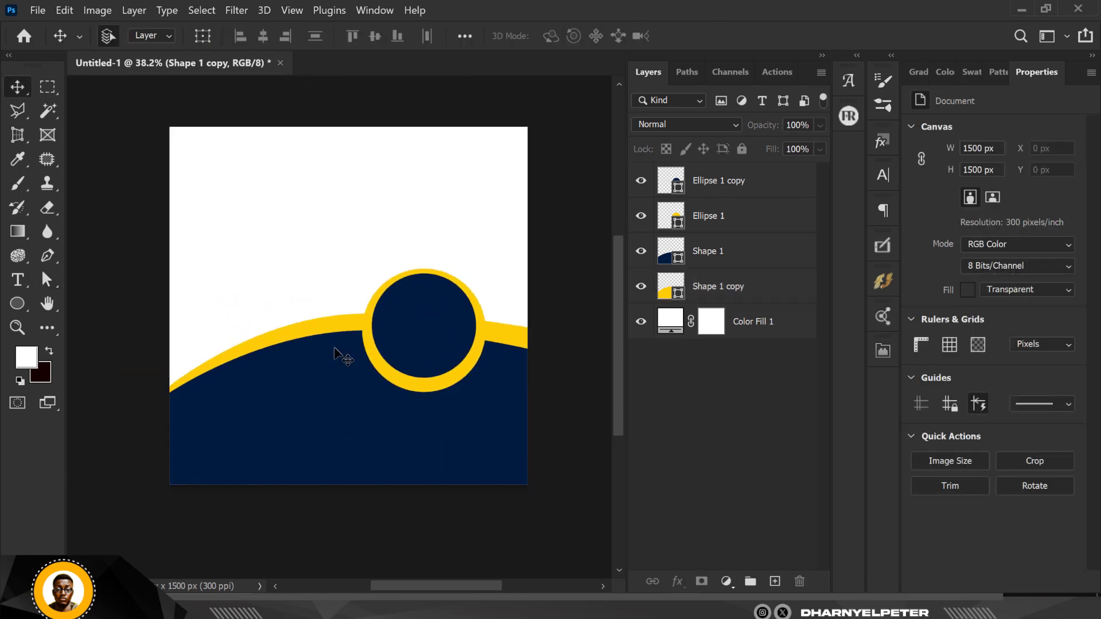
pyautogui.scroll(1, 338, 355)
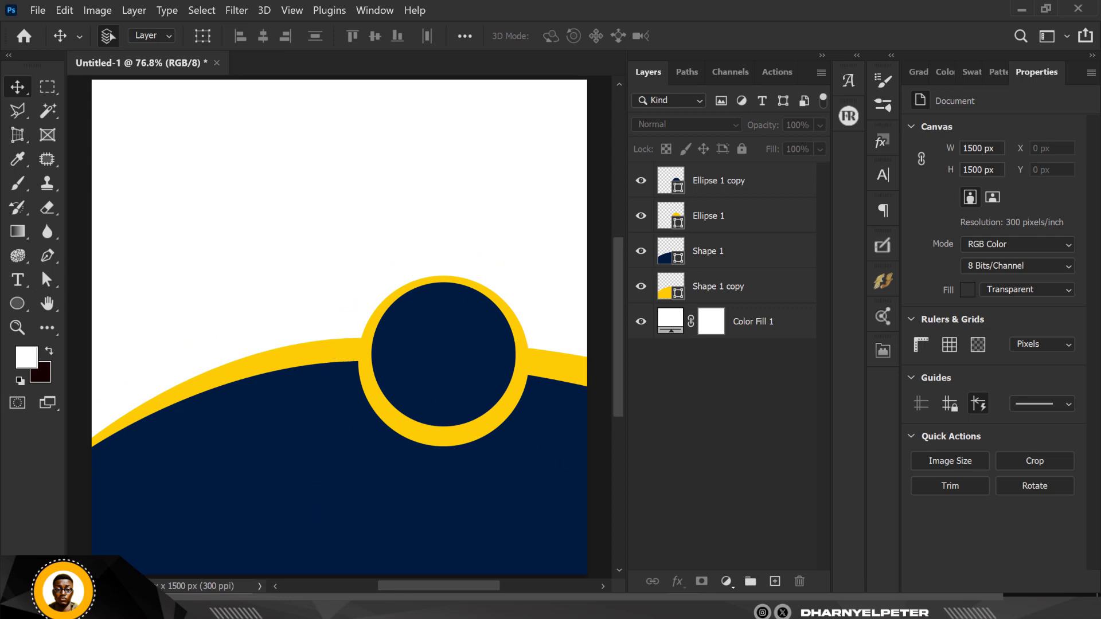
# Drag the briefcase photo f8e00be853 from the FLYER folder onto the flyer canvas.
pyautogui.click(315, 607)
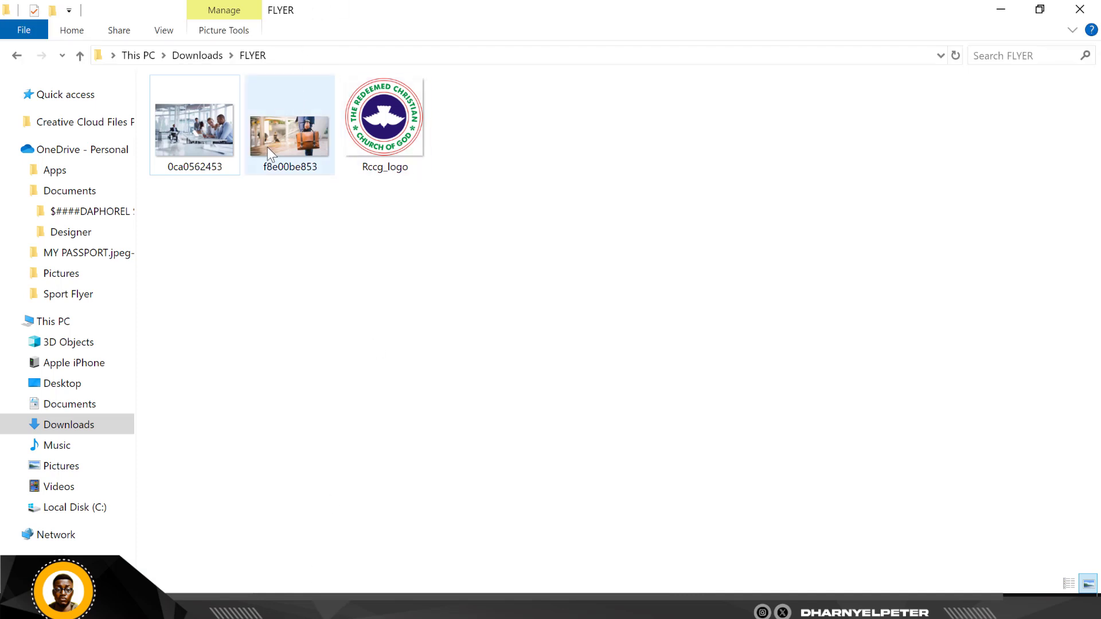
pyautogui.click(311, 122)
pyautogui.moveTo(302, 135); pyautogui.dragTo(389, 196)
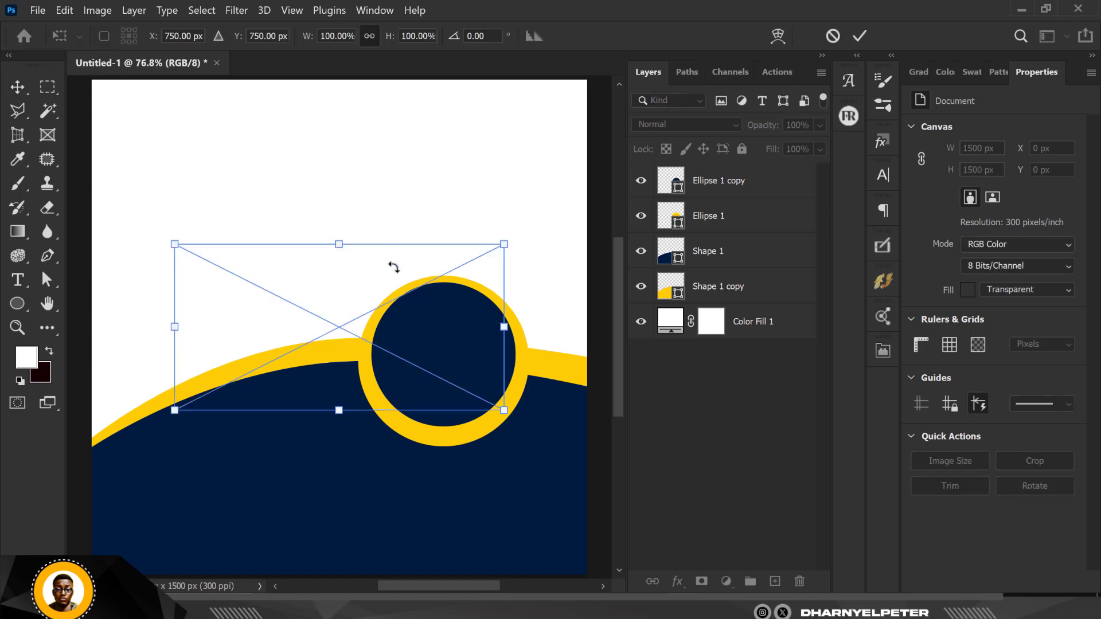
# Scale the placed briefcase photo to about 223% (2230 × 1124 px) over the flyer's top and commit.
pyautogui.moveTo(403, 344); pyautogui.dragTo(426, 243)
pyautogui.scroll(-4, 400, 227)
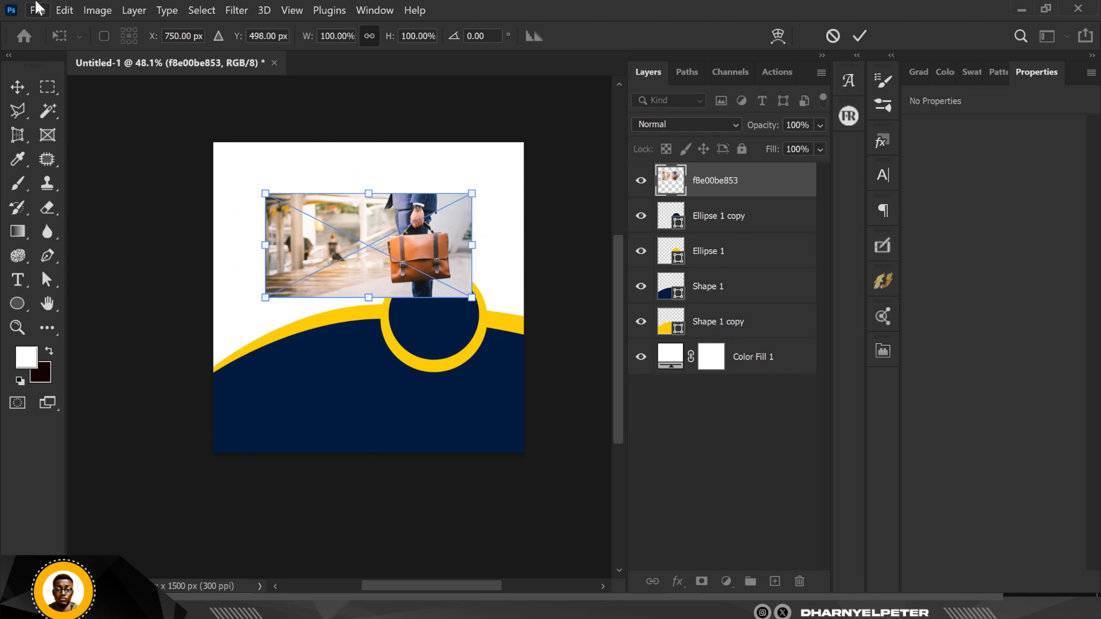
pyautogui.click(36, 10)
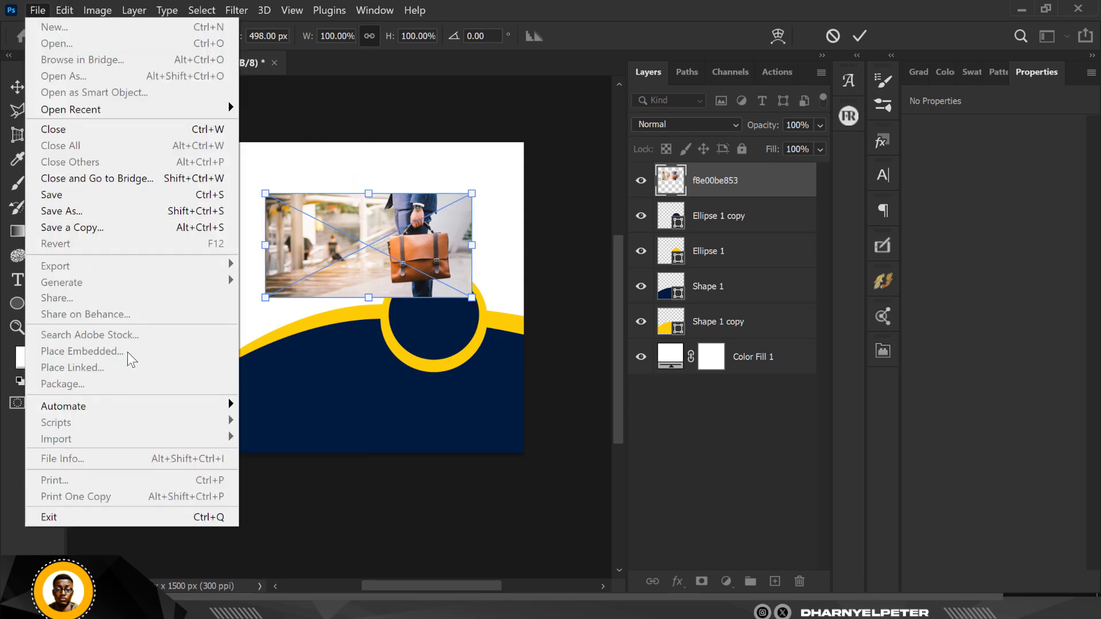
pyautogui.click(345, 283)
pyautogui.moveTo(471, 302); pyautogui.dragTo(570, 410)
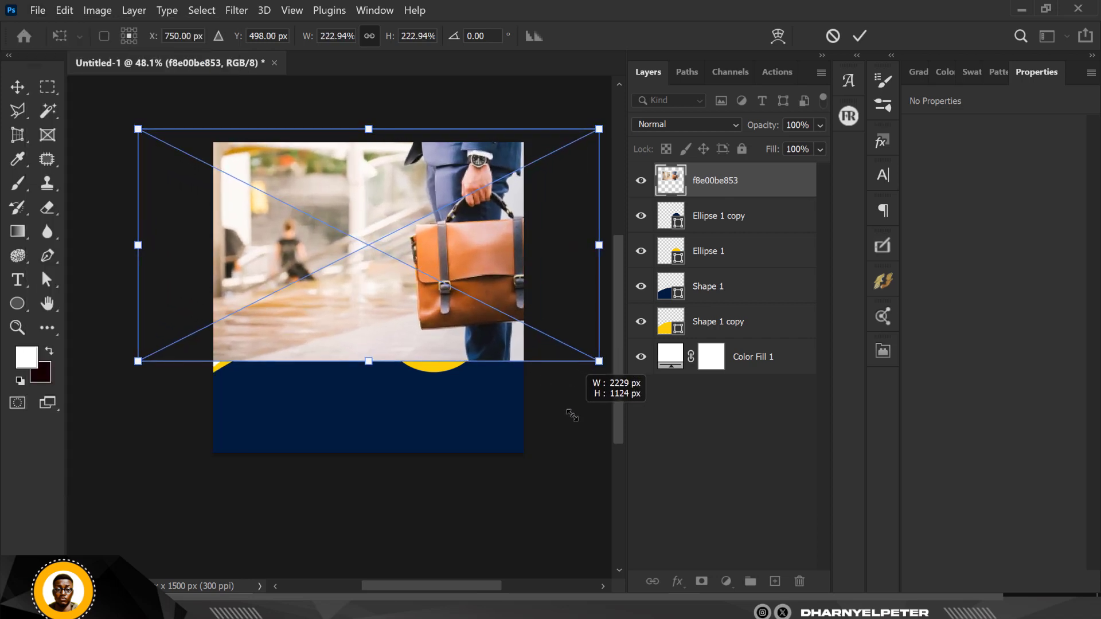
pyautogui.moveTo(512, 317); pyautogui.dragTo(498, 291)
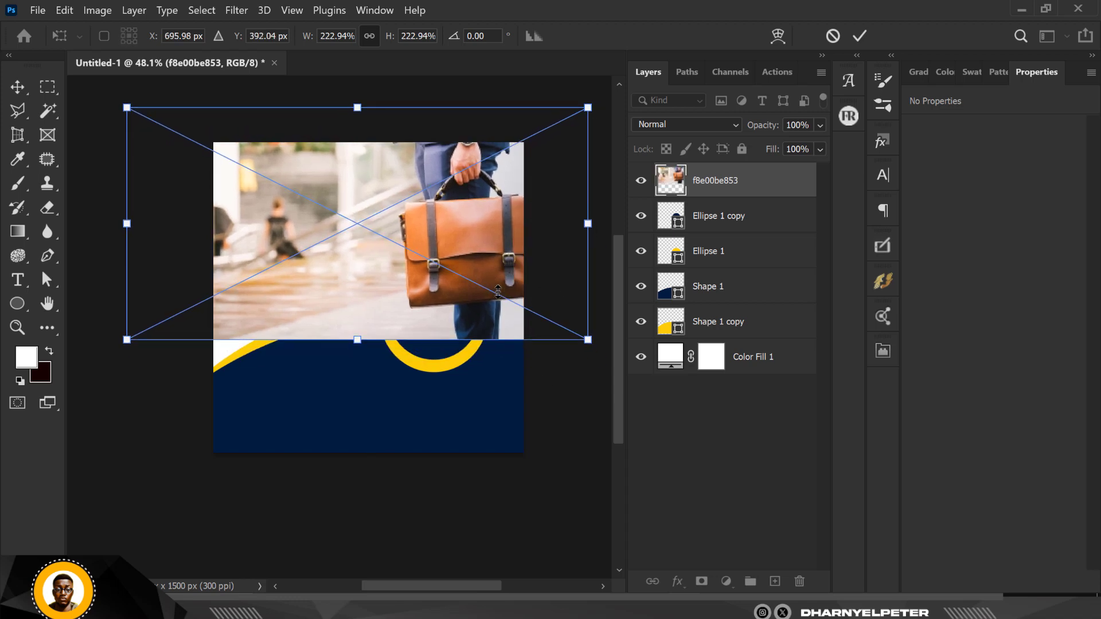
pyautogui.press('Return')
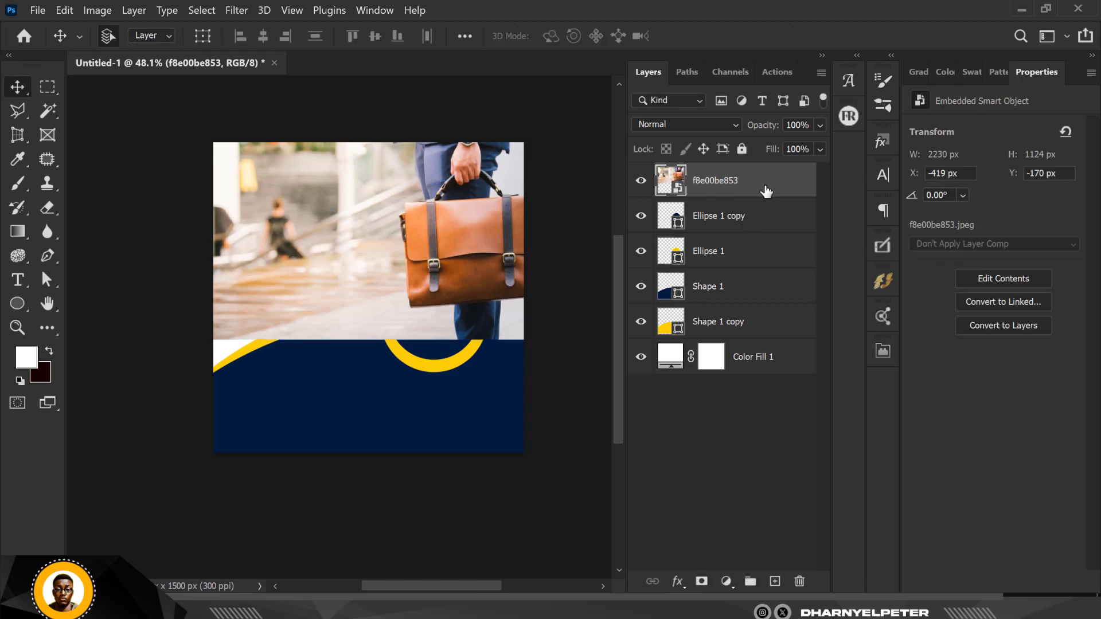
# Move the f8e00be853 layer just above Color Fill 1, shift it 104 px left, and add a layer mask.
pyautogui.moveTo(759, 183); pyautogui.dragTo(753, 329)
pyautogui.scroll(2, 347, 200)
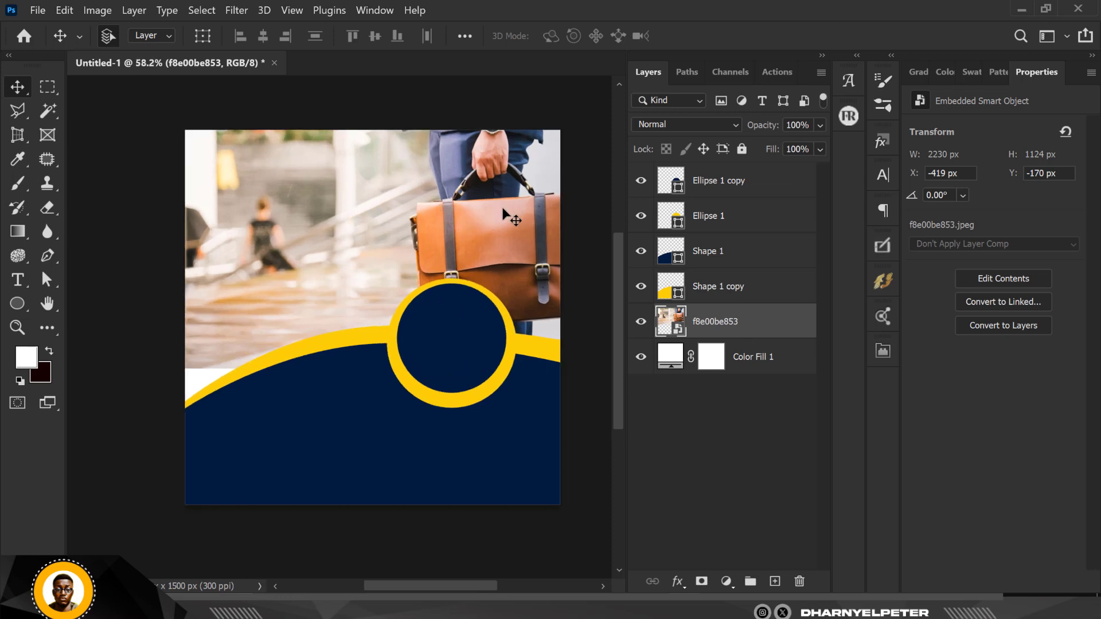
pyautogui.moveTo(503, 211); pyautogui.dragTo(483, 211)
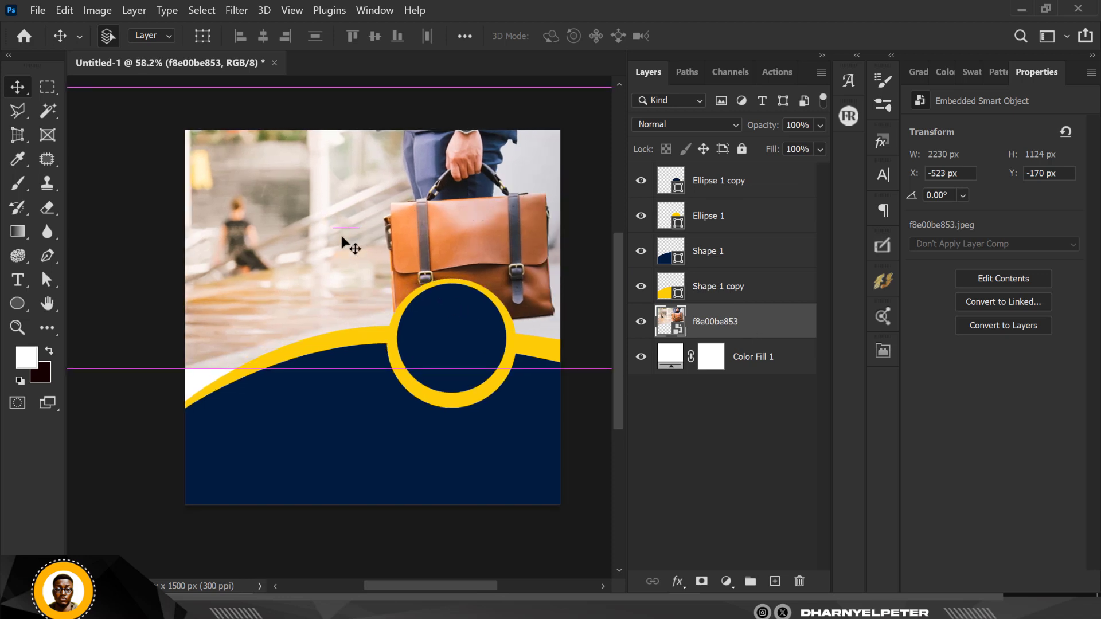
pyautogui.scroll(-2, 361, 237)
pyautogui.scroll(2, 291, 283)
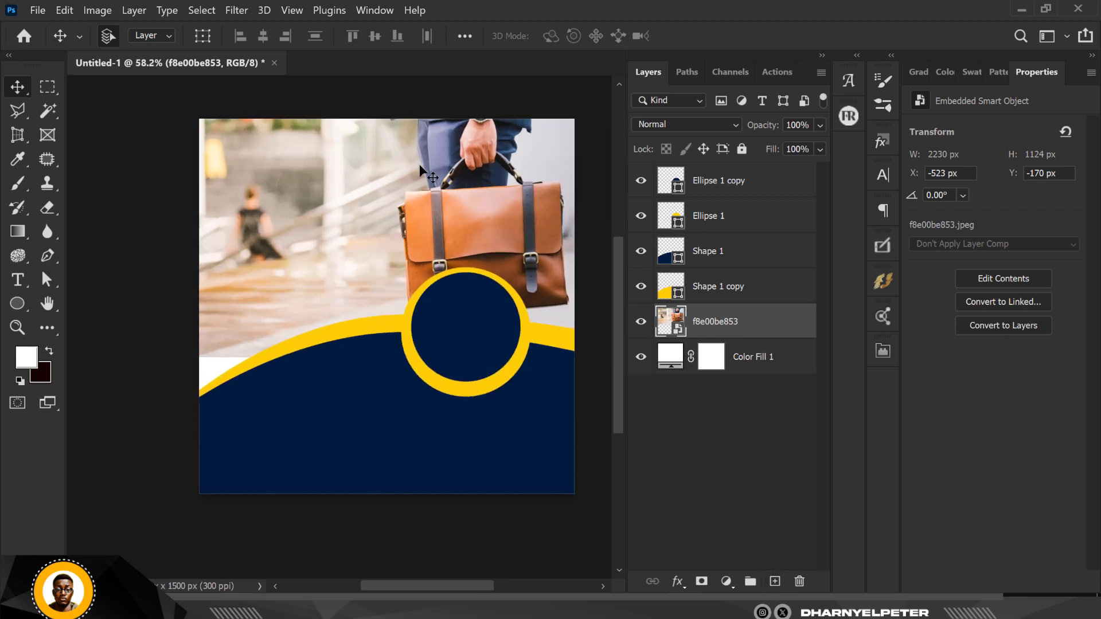
pyautogui.click(701, 582)
# Set up a 700 px soft round brush with about 77% flow.
pyautogui.click(18, 182)
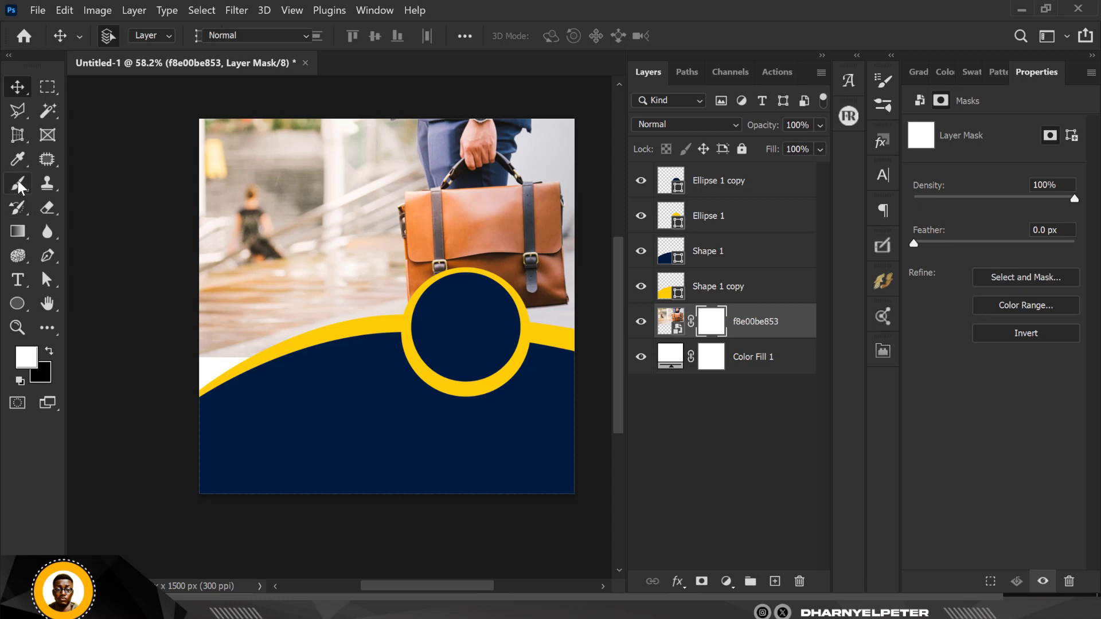
pyautogui.click(19, 182)
pyautogui.click(127, 39)
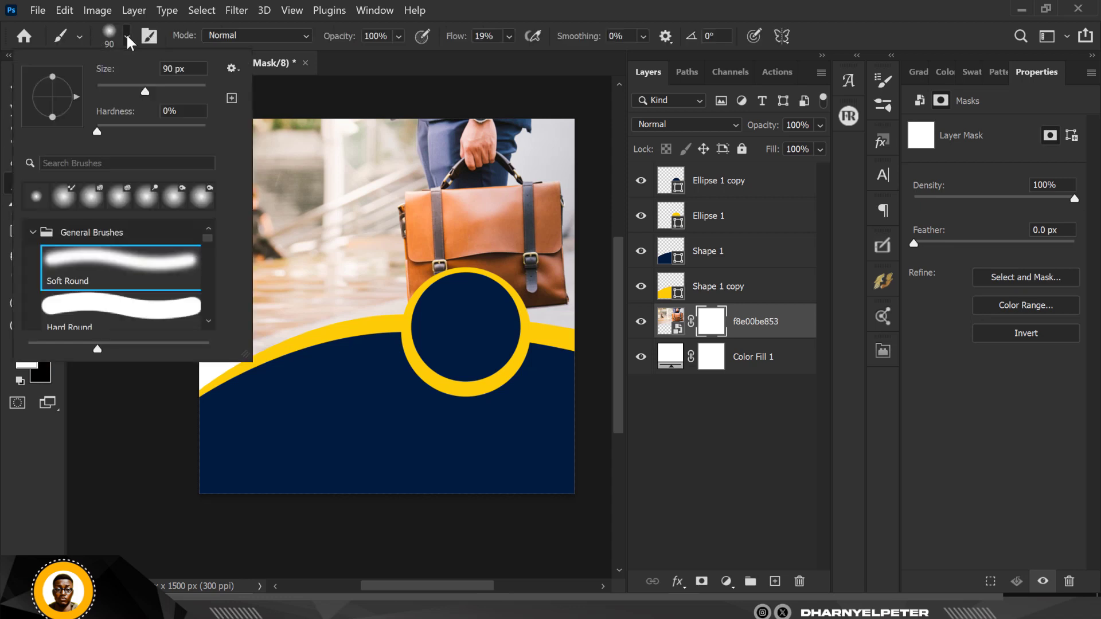
pyautogui.click(723, 334)
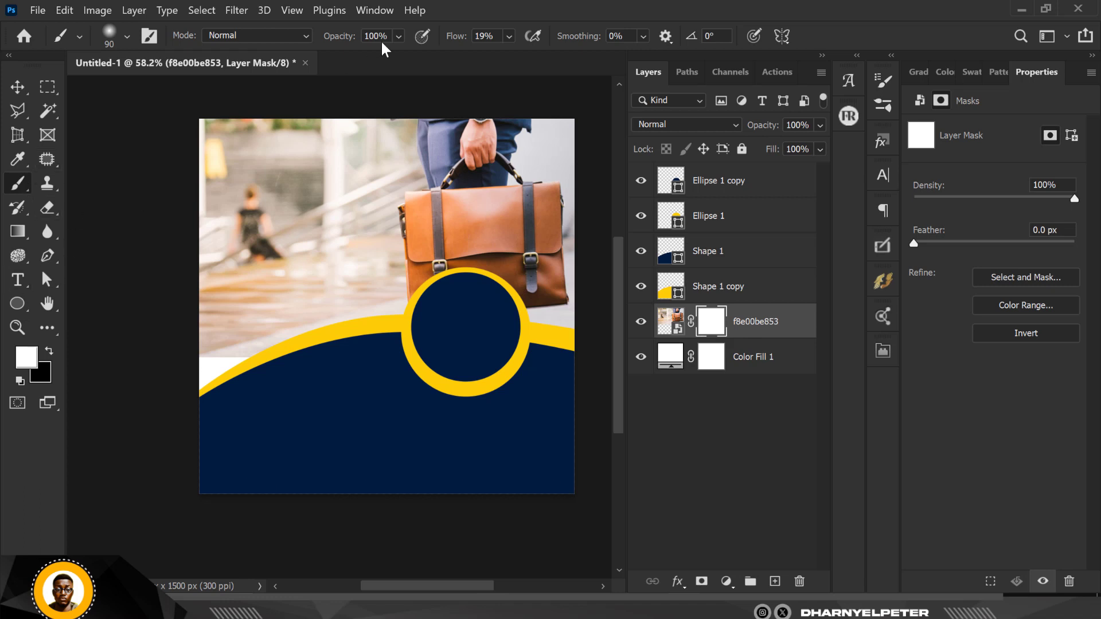
pyautogui.click(126, 35)
pyautogui.moveTo(192, 69); pyautogui.dragTo(146, 75)
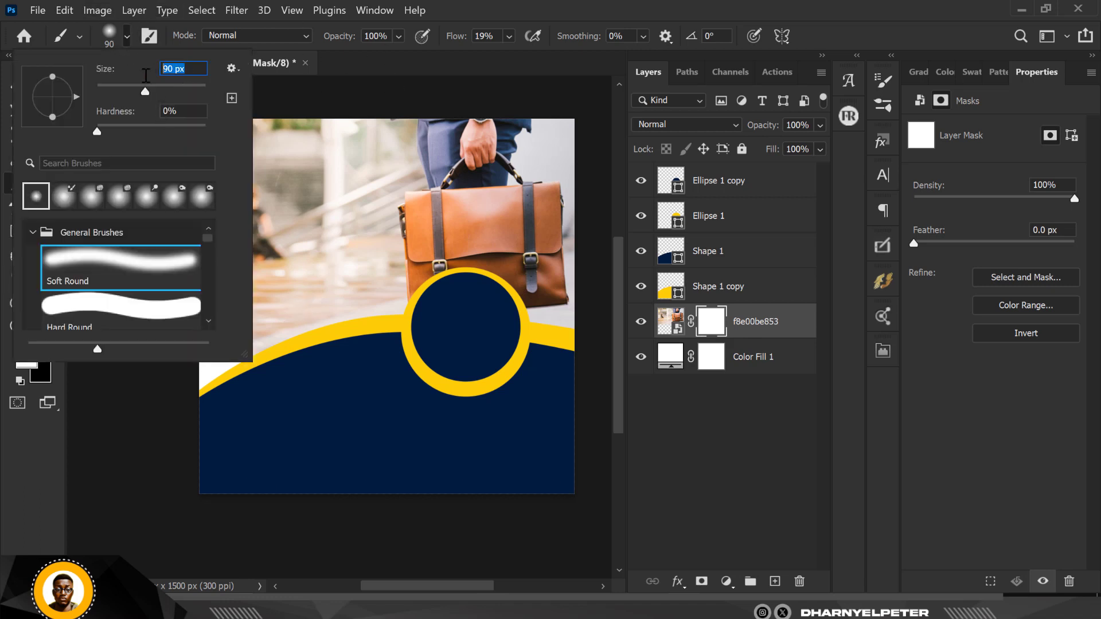
pyautogui.write('300')
pyautogui.press('Return')
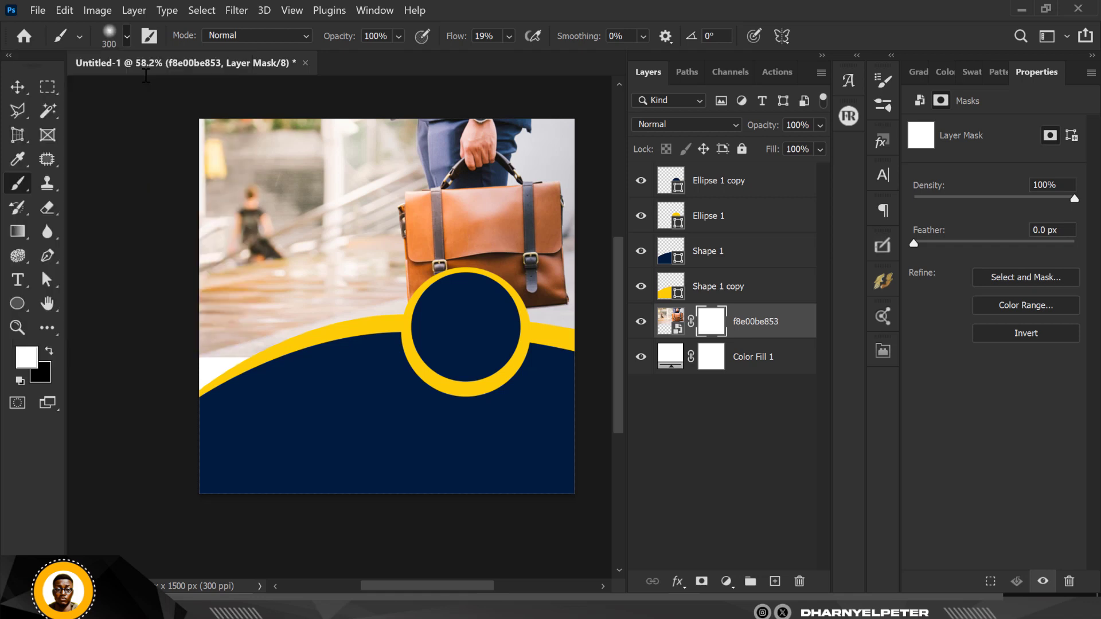
pyautogui.click(127, 37)
pyautogui.moveTo(187, 68); pyautogui.dragTo(139, 70)
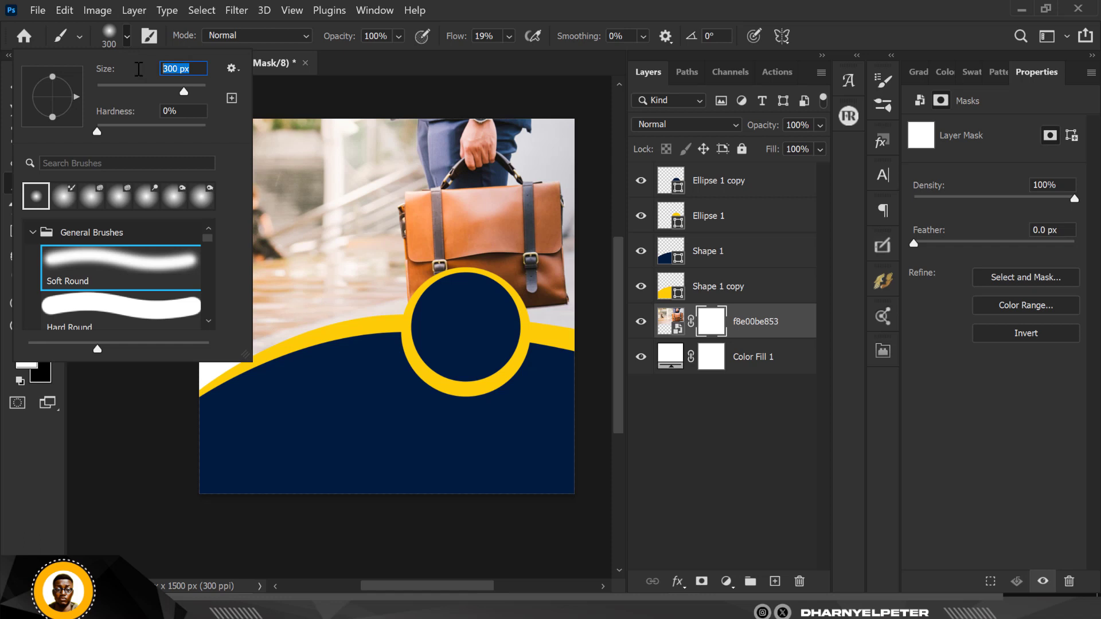
pyautogui.write('700')
pyautogui.press('Return')
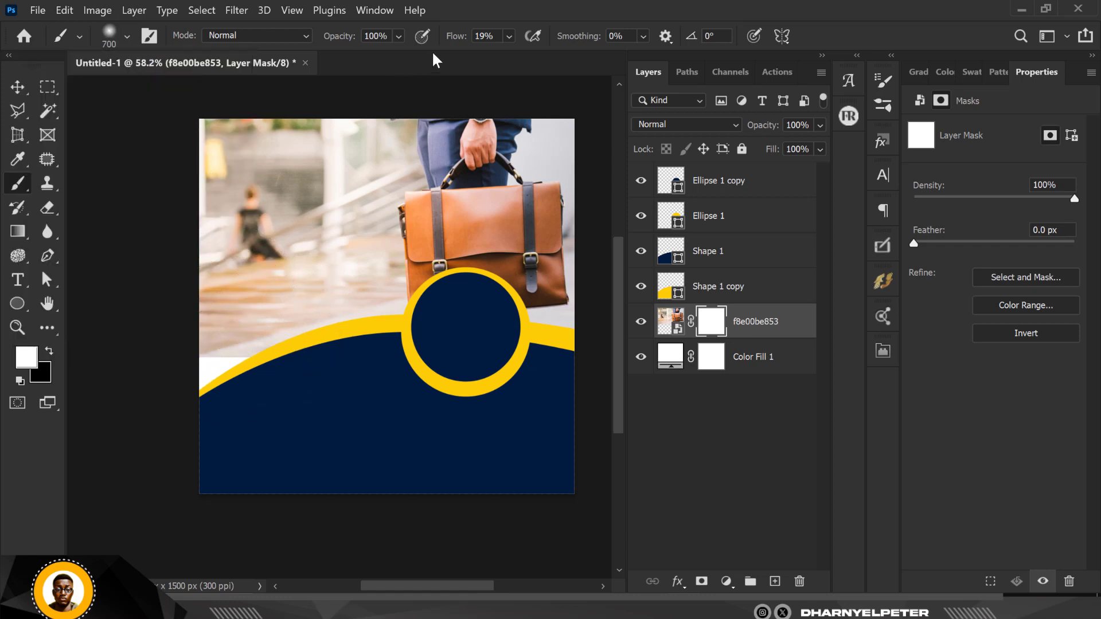
pyautogui.click(508, 36)
pyautogui.moveTo(522, 53); pyautogui.dragTo(568, 56)
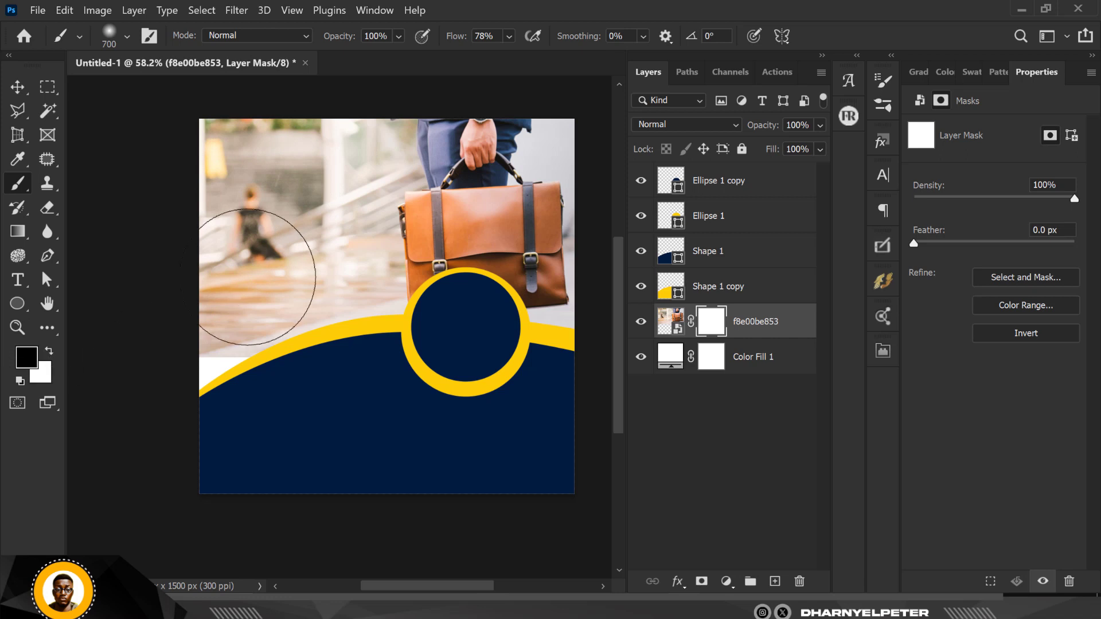
# Paint black on the mask to fade the left, bottom and blurred woman, restoring some with white at 25% flow.
pyautogui.moveTo(241, 167)
pyautogui.mouseDown()
pyautogui.moveTo(270, 124)
pyautogui.moveTo(187, 189)
pyautogui.moveTo(172, 319)
pyautogui.moveTo(244, 399)
pyautogui.mouseUp()
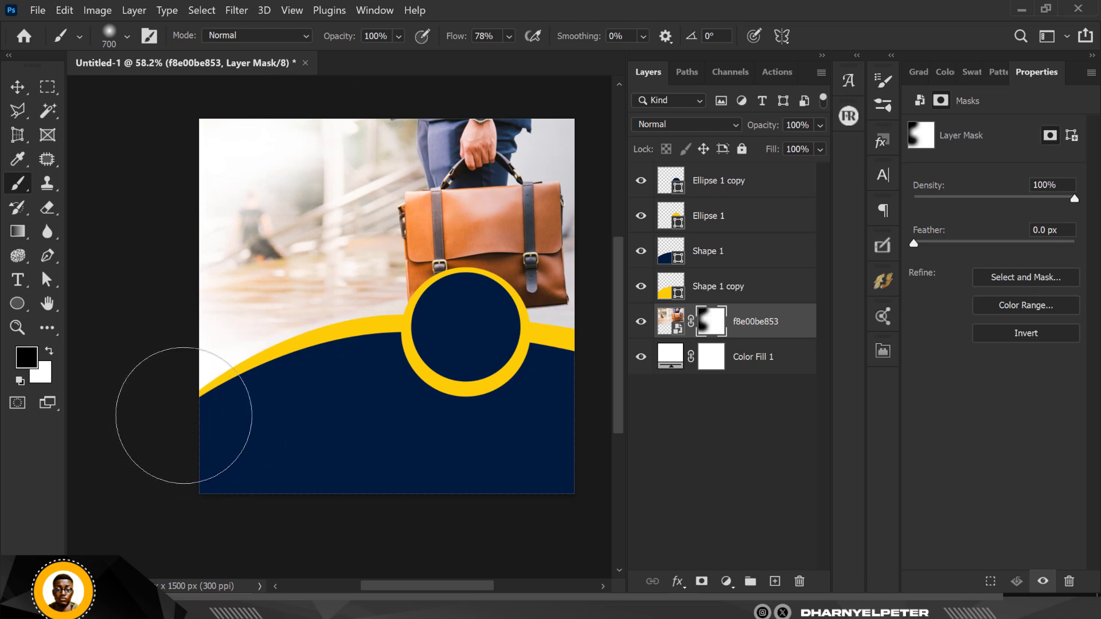
pyautogui.moveTo(219, 404)
pyautogui.mouseDown()
pyautogui.moveTo(455, 455)
pyautogui.moveTo(591, 406)
pyautogui.mouseUp()
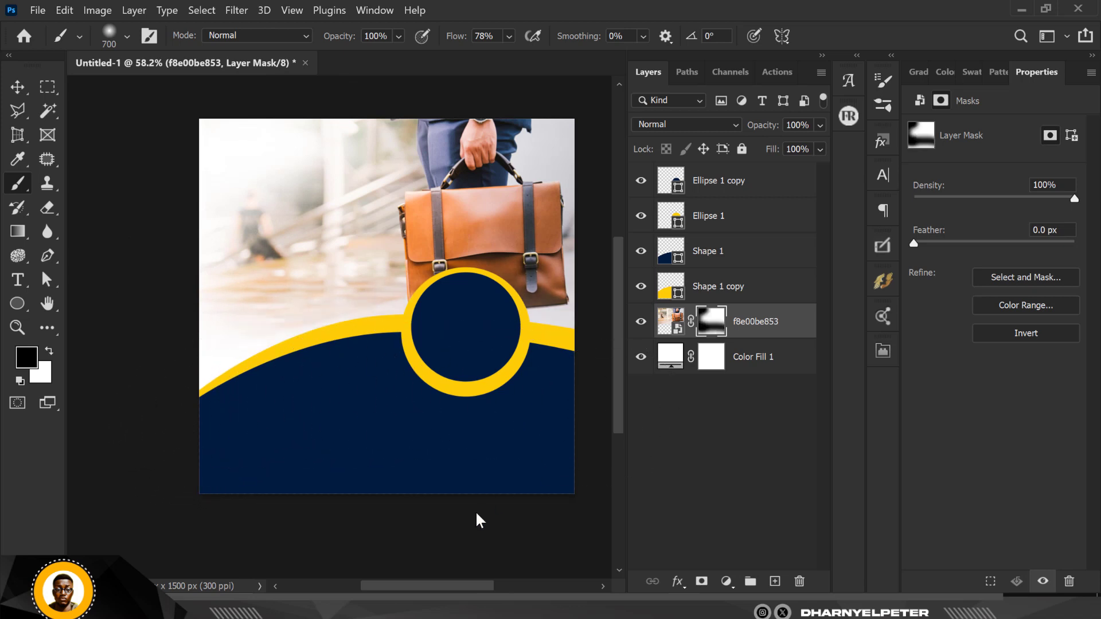
pyautogui.press('x')
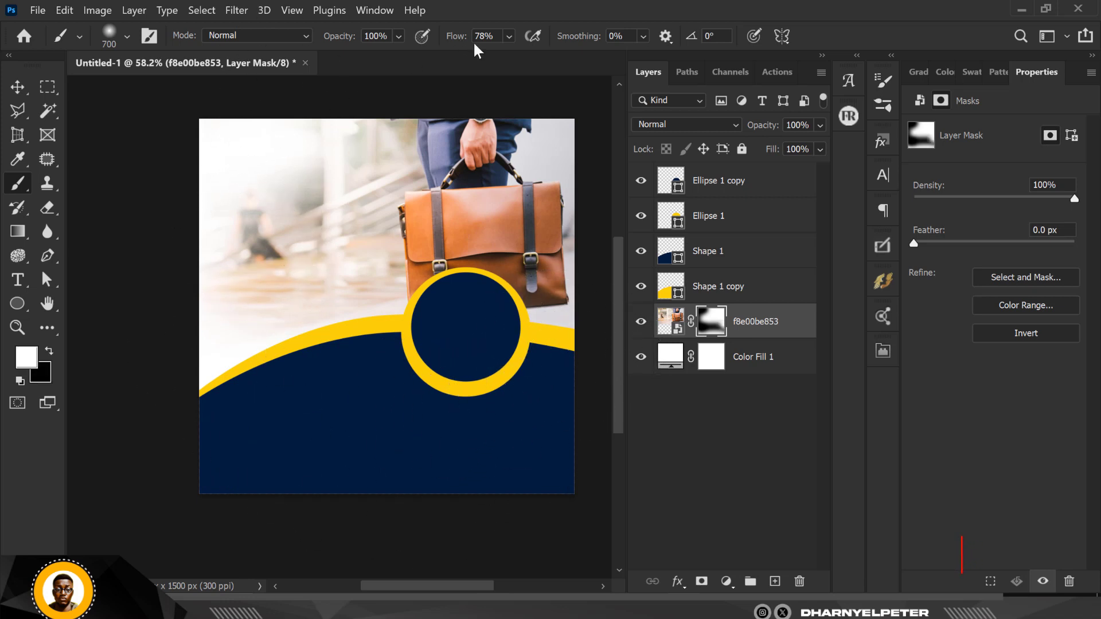
pyautogui.click(508, 35)
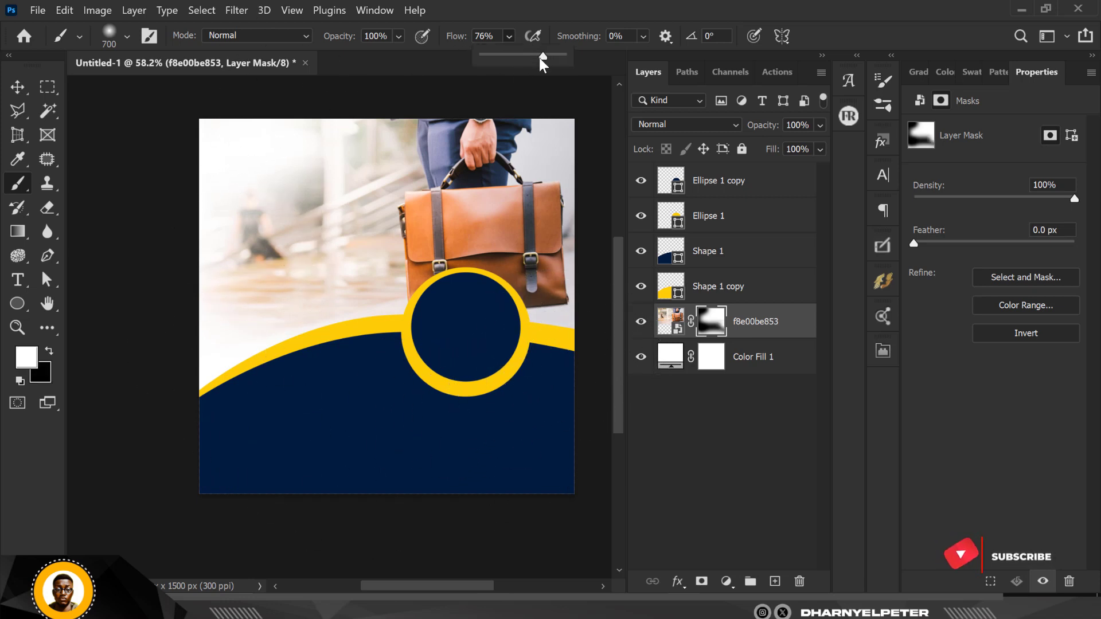
pyautogui.moveTo(546, 55); pyautogui.dragTo(506, 56)
pyautogui.moveTo(257, 247)
pyautogui.mouseDown()
pyautogui.moveTo(304, 308)
pyautogui.moveTo(263, 294)
pyautogui.mouseUp()
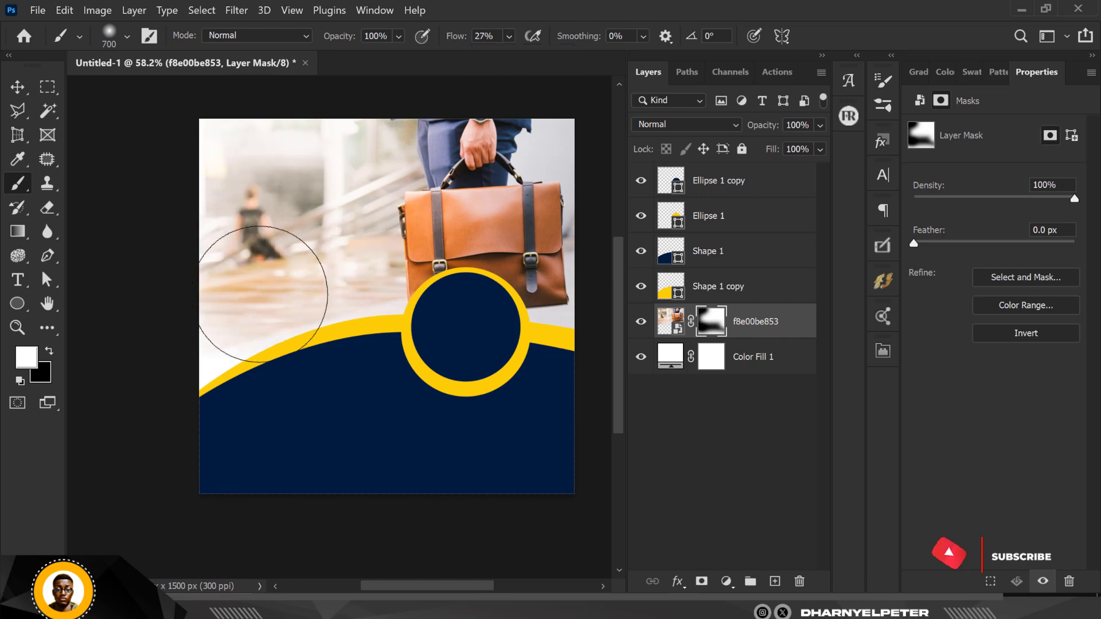
pyautogui.press('x')
pyautogui.moveTo(258, 199)
pyautogui.mouseDown()
pyautogui.moveTo(261, 239)
pyautogui.moveTo(270, 147)
pyautogui.moveTo(336, 146)
pyautogui.moveTo(364, 129)
pyautogui.moveTo(300, 245)
pyautogui.moveTo(362, 335)
pyautogui.mouseUp()
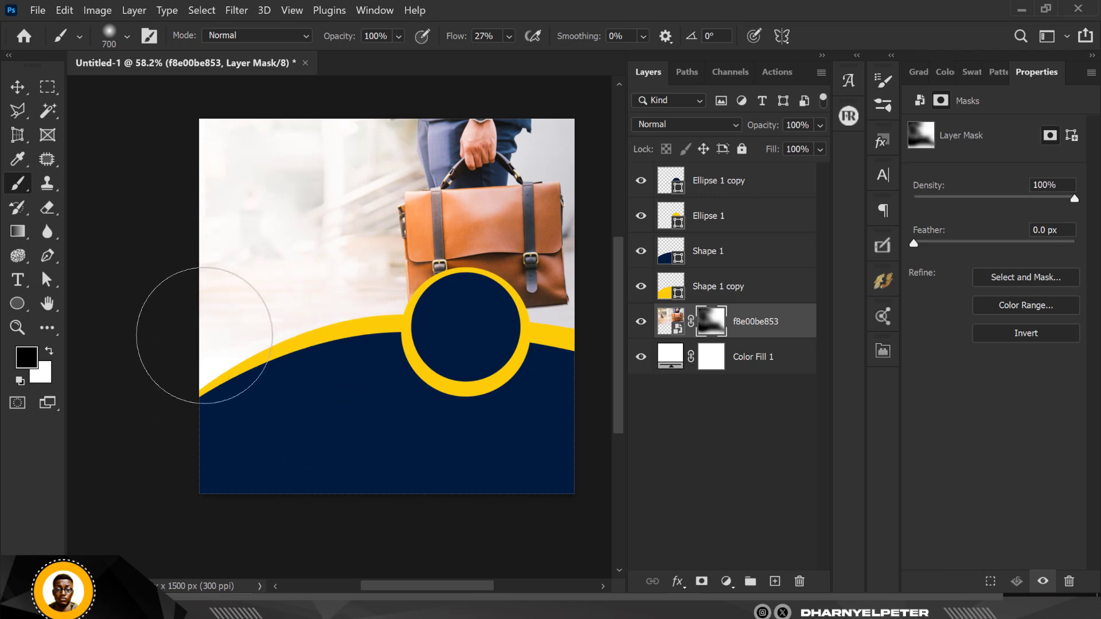
pyautogui.scroll(-2, 360, 295)
pyautogui.scroll(3, 201, 346)
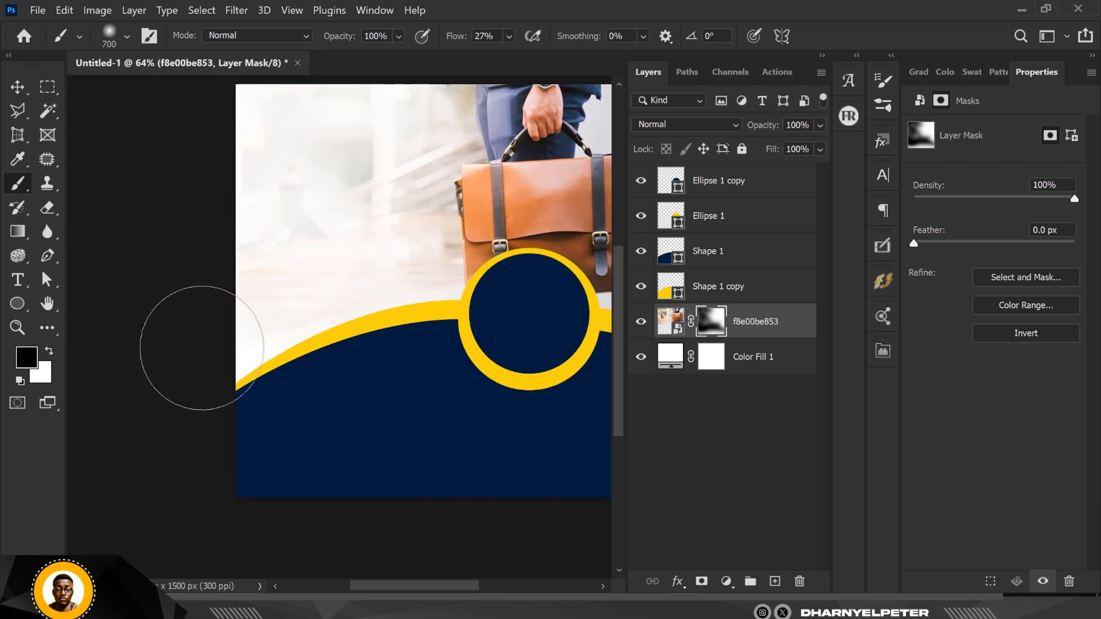
pyautogui.scroll(-1, 2, 217)
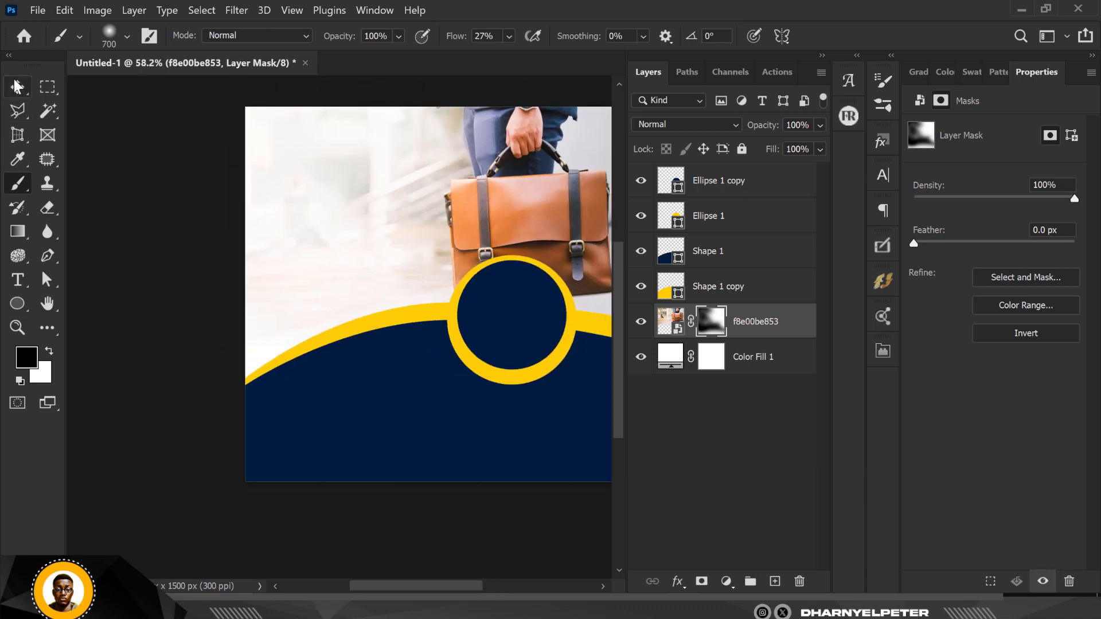
pyautogui.click(18, 86)
pyautogui.scroll(-4, 52, 252)
pyautogui.scroll(2, 469, 238)
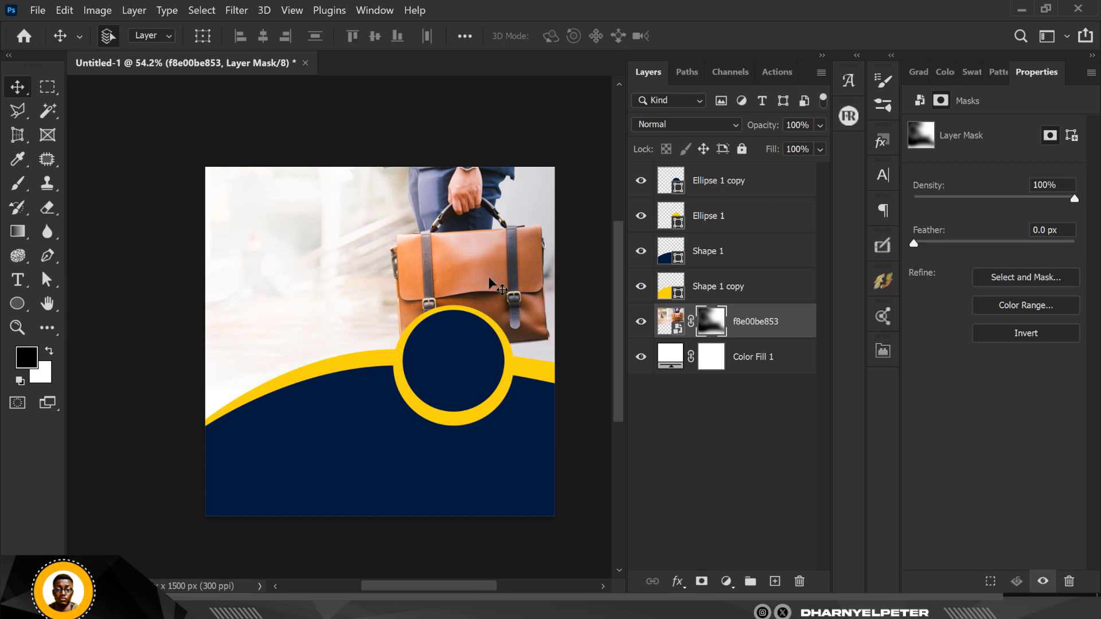
# Move Shape 1 through Ellipse 1 copy down about 107 px, then shift the photo to X -493, Y -106 px.
pyautogui.click(481, 468)
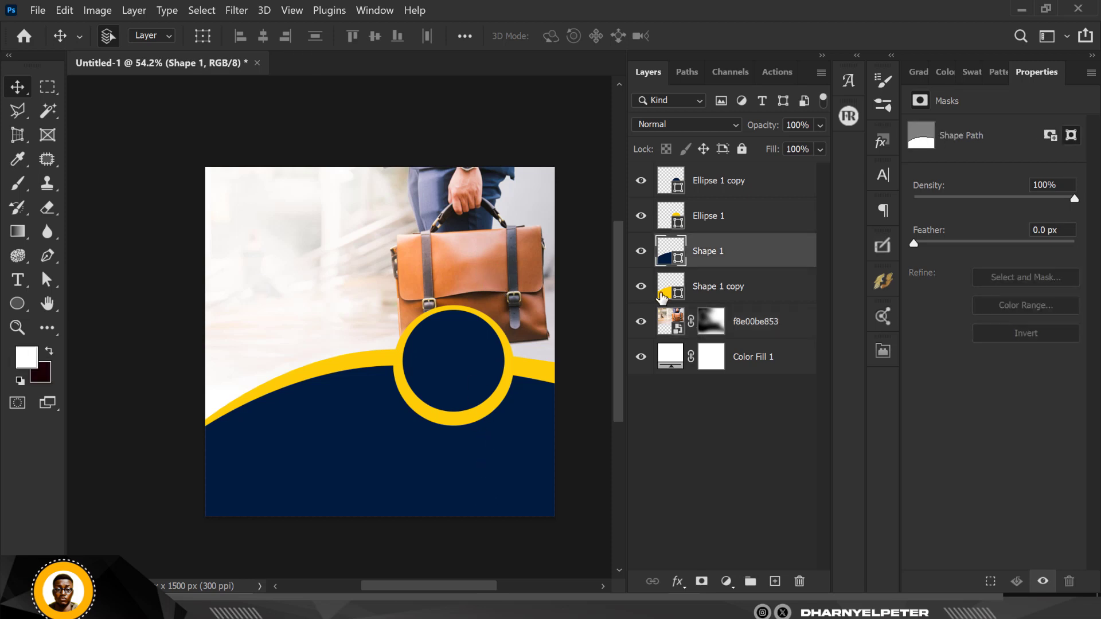
pyautogui.click(710, 294)
pyautogui.keyDown('shift'); pyautogui.click(730, 197); pyautogui.keyUp('shift')
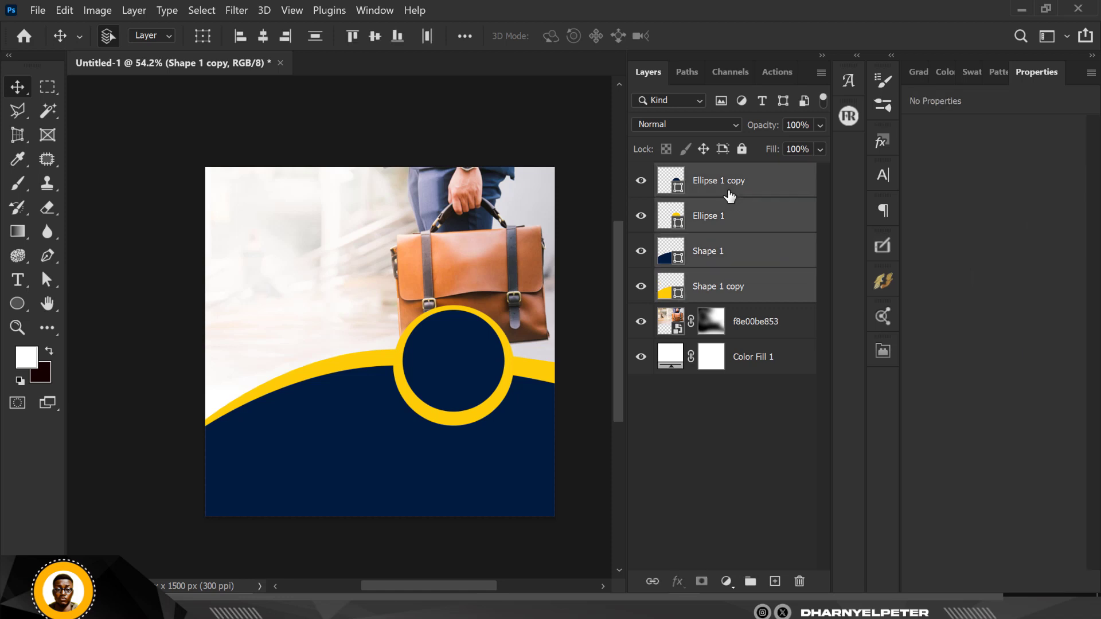
pyautogui.hotkey('ctrl', 't')
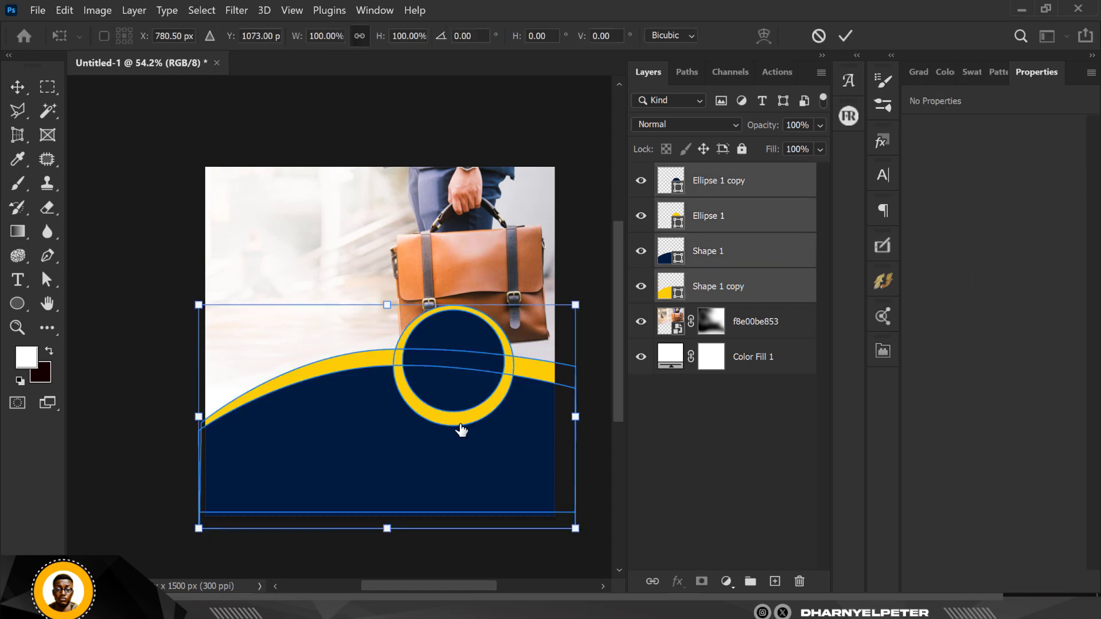
pyautogui.moveTo(461, 430); pyautogui.dragTo(463, 455)
pyautogui.press('Return')
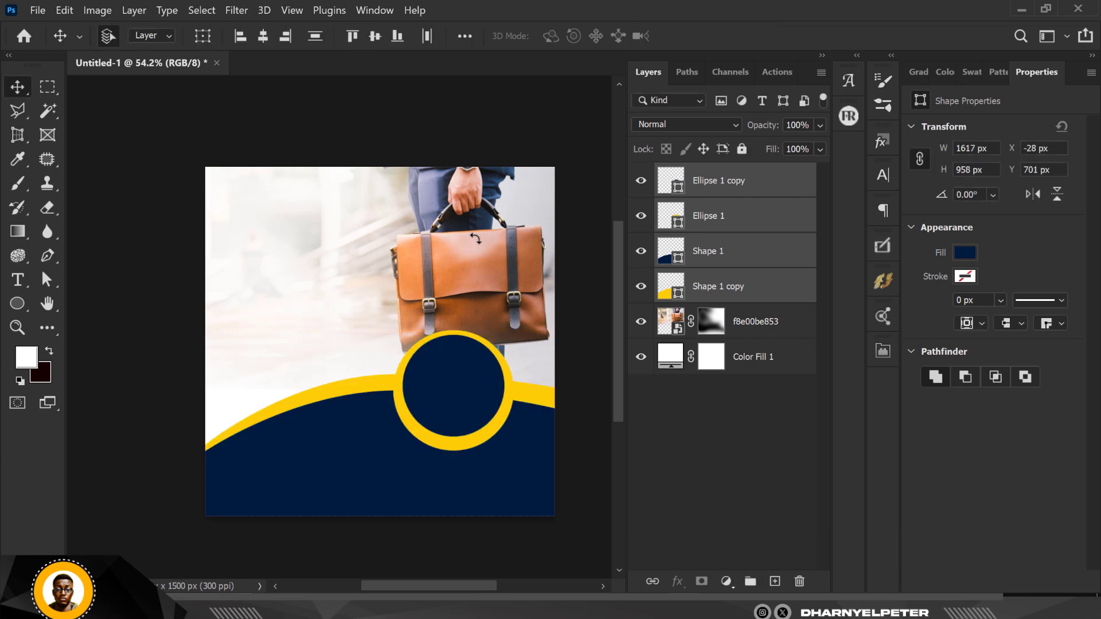
pyautogui.moveTo(468, 200); pyautogui.dragTo(475, 215)
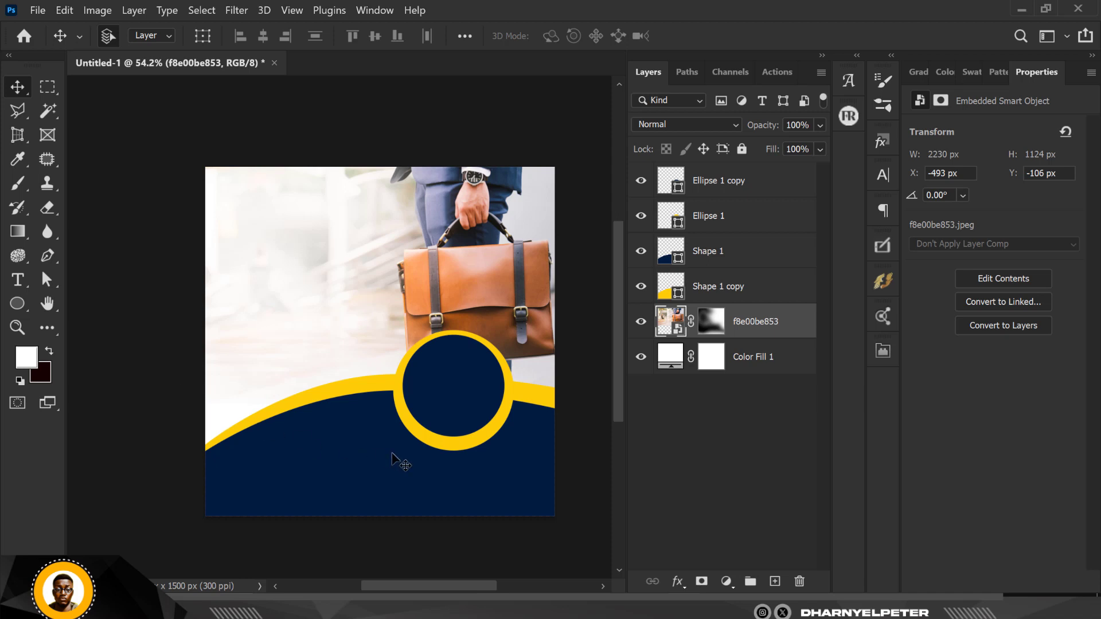
# Enlarge the briefcase photo to about 113% with Free Transform.
pyautogui.scroll(-3, 525, 284)
pyautogui.scroll(2, 521, 289)
pyautogui.scroll(-1, 523, 296)
pyautogui.scroll(1, 522, 293)
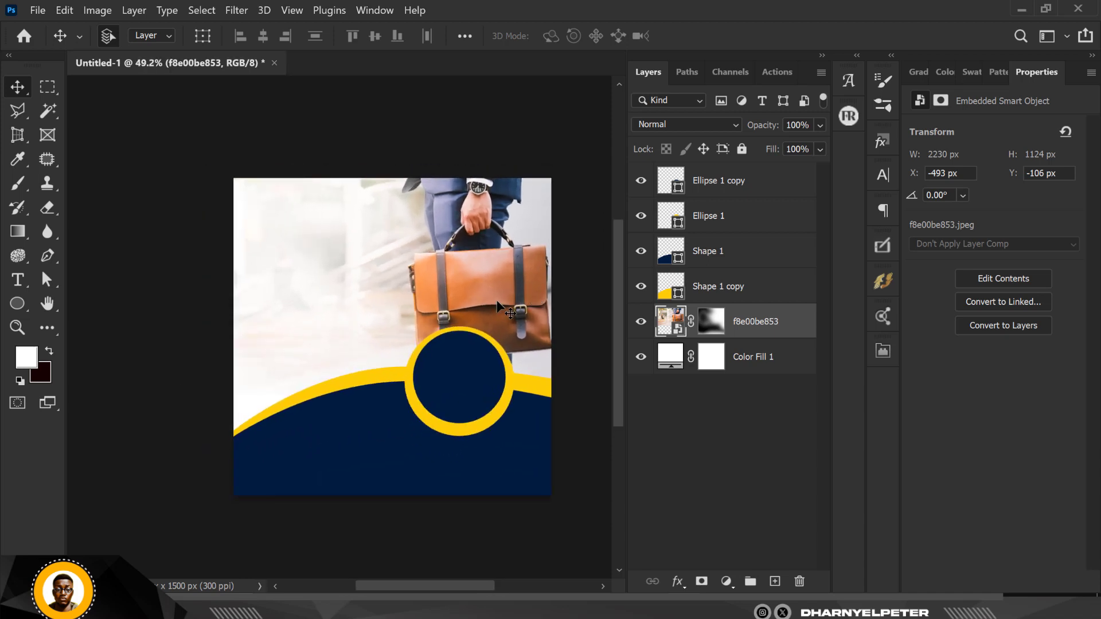
pyautogui.scroll(-1, 453, 301)
pyautogui.scroll(3, 441, 287)
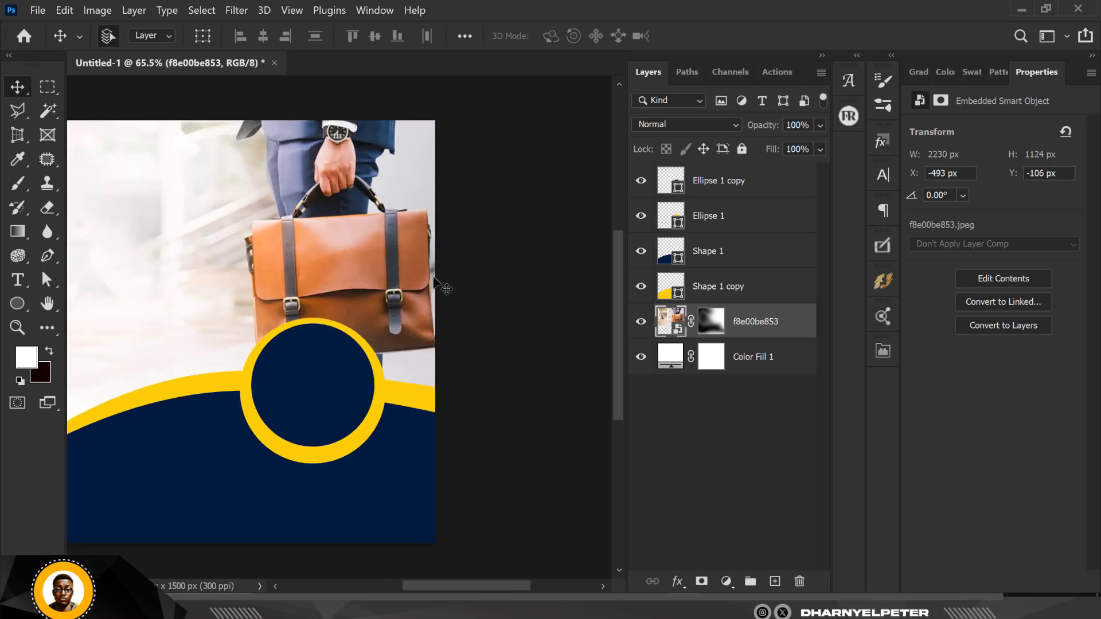
pyautogui.hotkey('ctrl', 't')
pyautogui.scroll(-3, 451, 298)
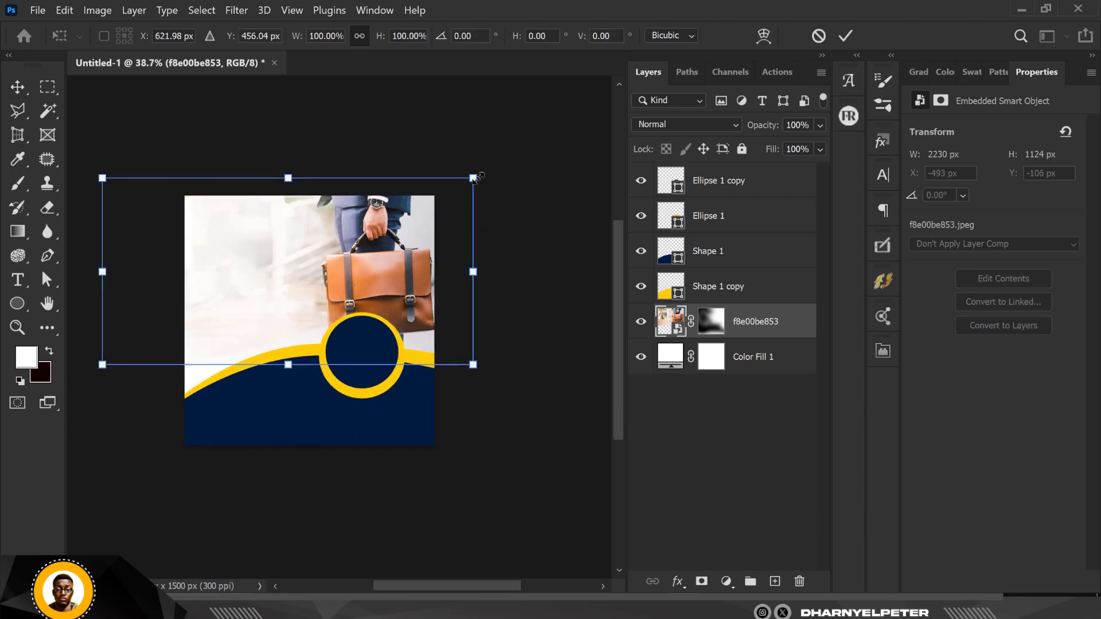
pyautogui.moveTo(481, 174); pyautogui.dragTo(499, 160)
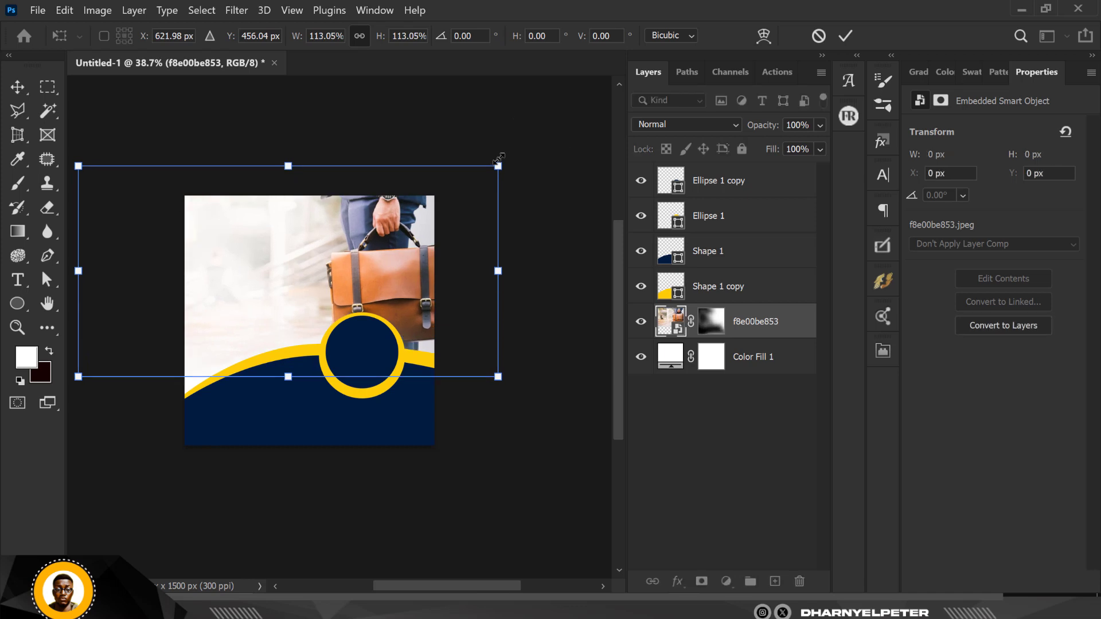
pyautogui.press('Return')
# Position the photo at X -676, Y -179 px above the ring, then select the Ellipse 1 copy layer.
pyautogui.scroll(2, 245, 204)
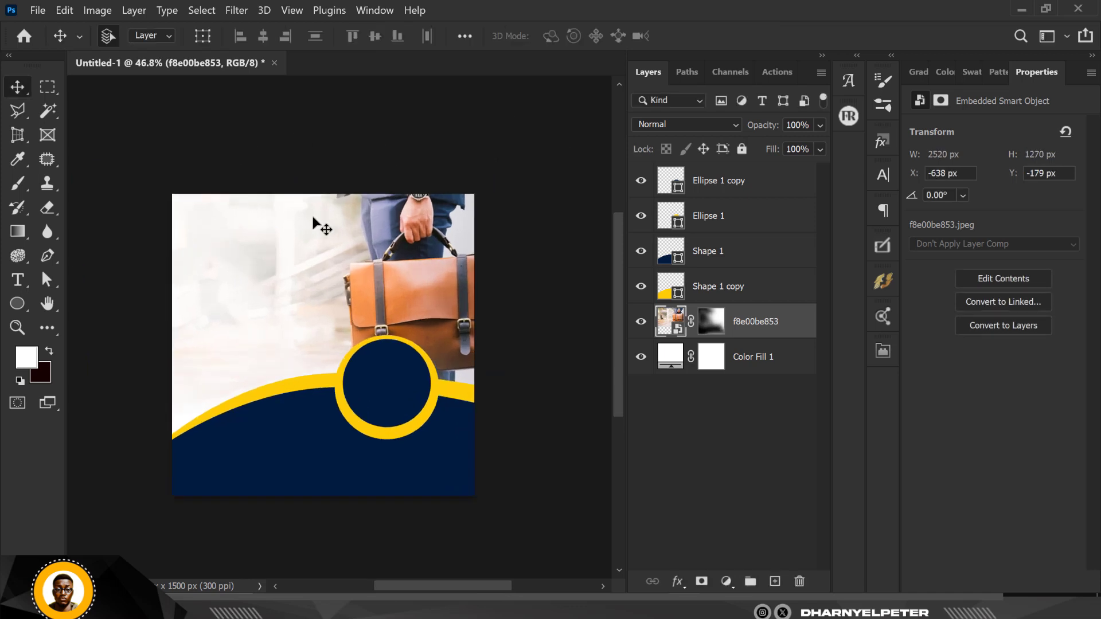
pyautogui.scroll(3, 312, 216)
pyautogui.moveTo(456, 299); pyautogui.dragTo(436, 300)
pyautogui.scroll(-4, 412, 303)
pyautogui.click(379, 167)
pyautogui.scroll(4, 397, 281)
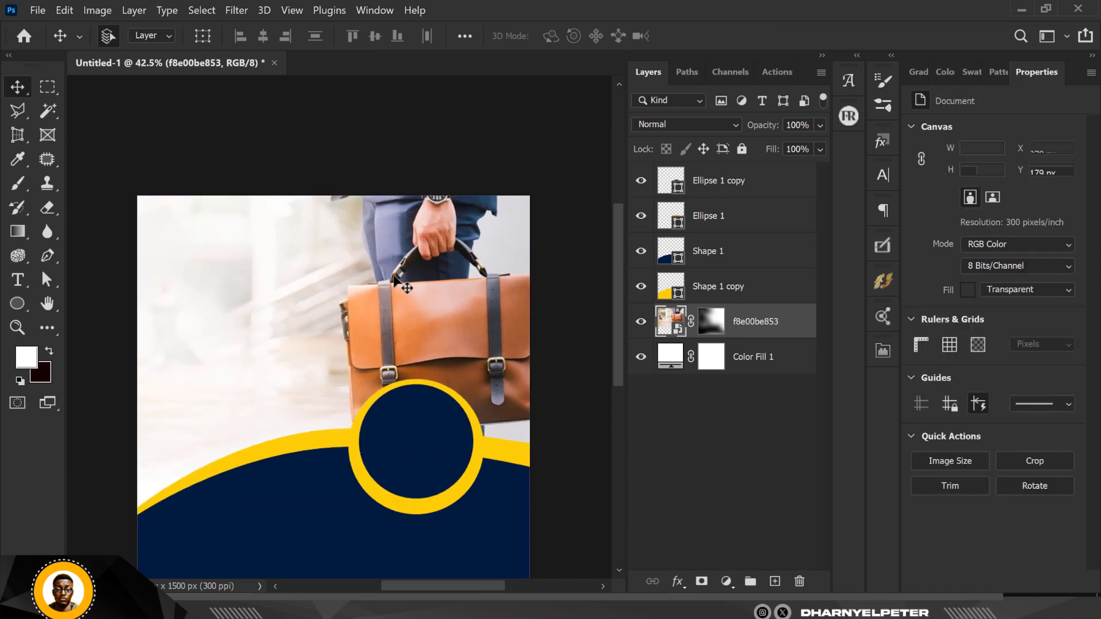
pyautogui.scroll(2, 395, 281)
pyautogui.scroll(-4, 395, 282)
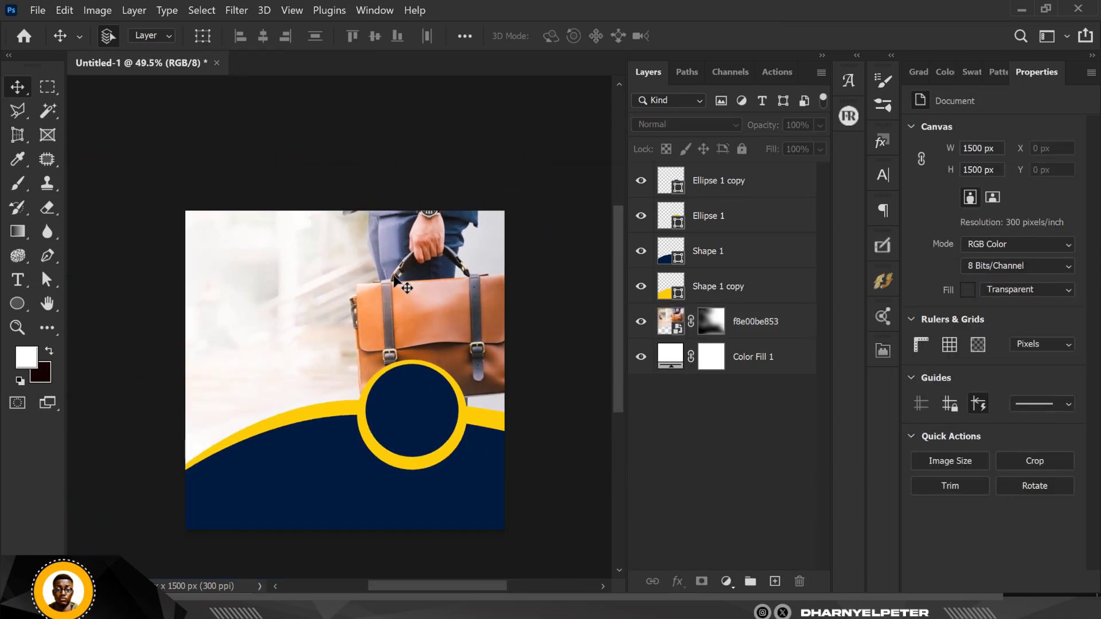
pyautogui.click(670, 322)
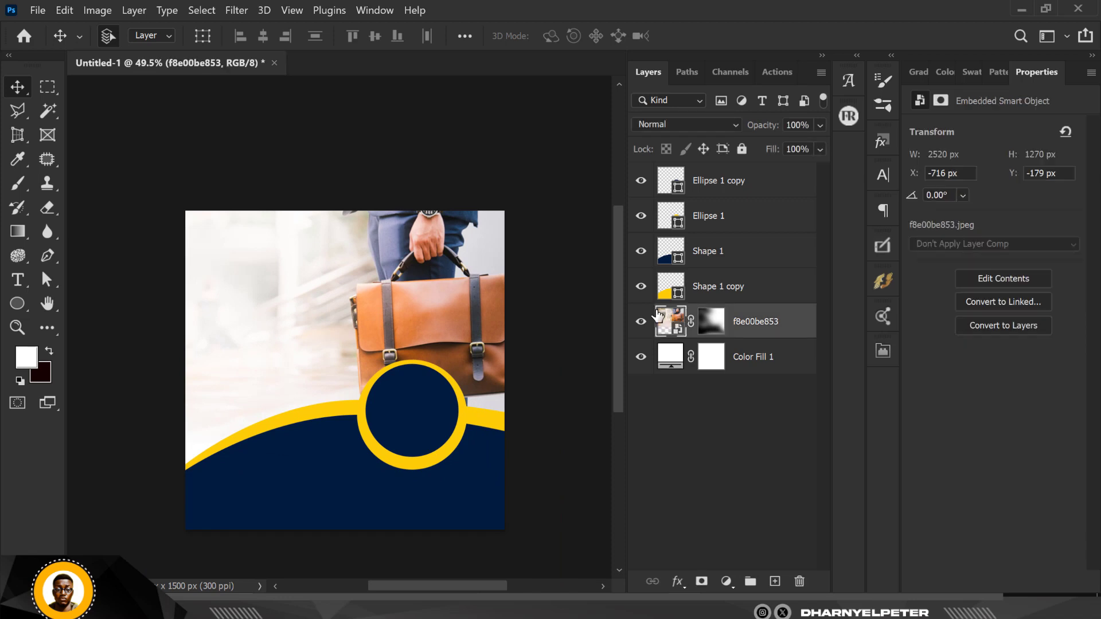
pyautogui.moveTo(439, 305); pyautogui.dragTo(451, 304)
pyautogui.scroll(-1, 482, 317)
pyautogui.scroll(-2, 482, 317)
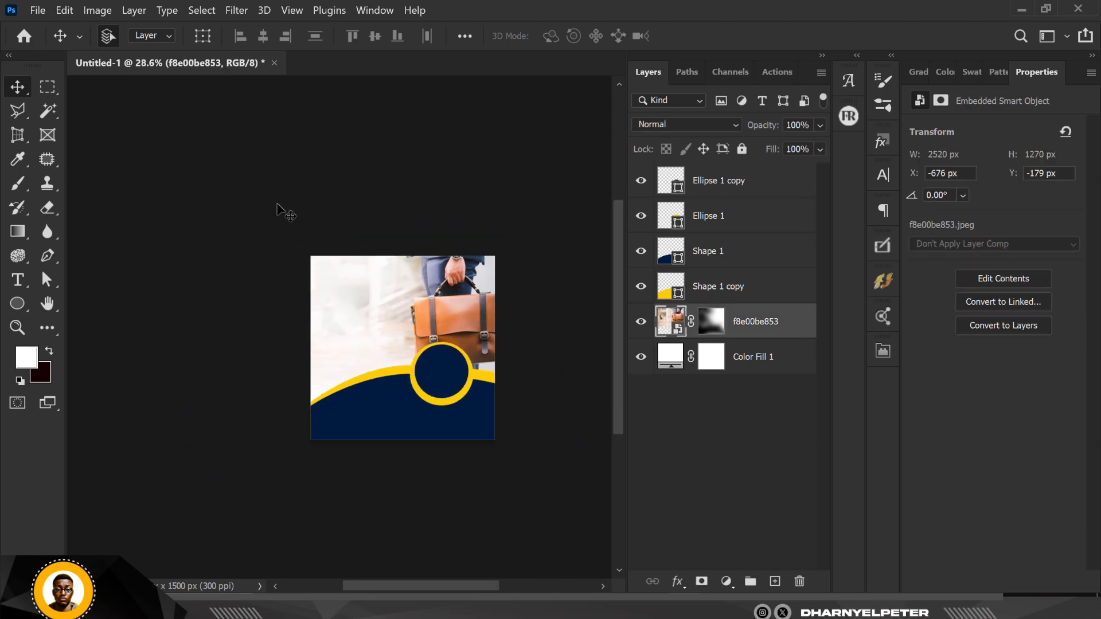
pyautogui.click(307, 324)
pyautogui.scroll(2, 440, 294)
pyautogui.scroll(3, 440, 294)
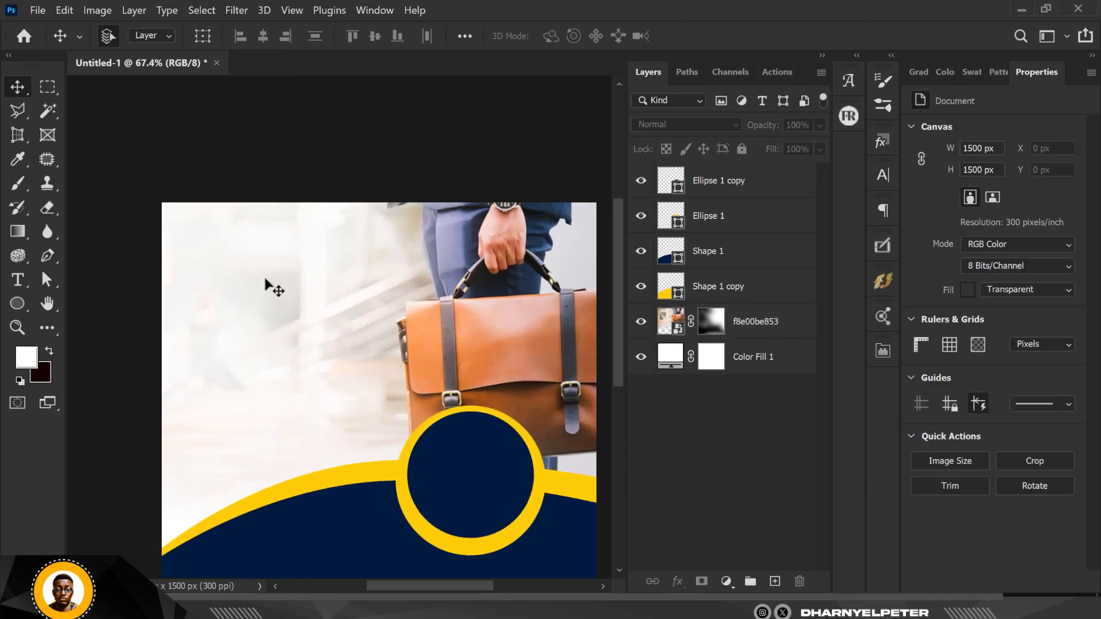
pyautogui.click(708, 193)
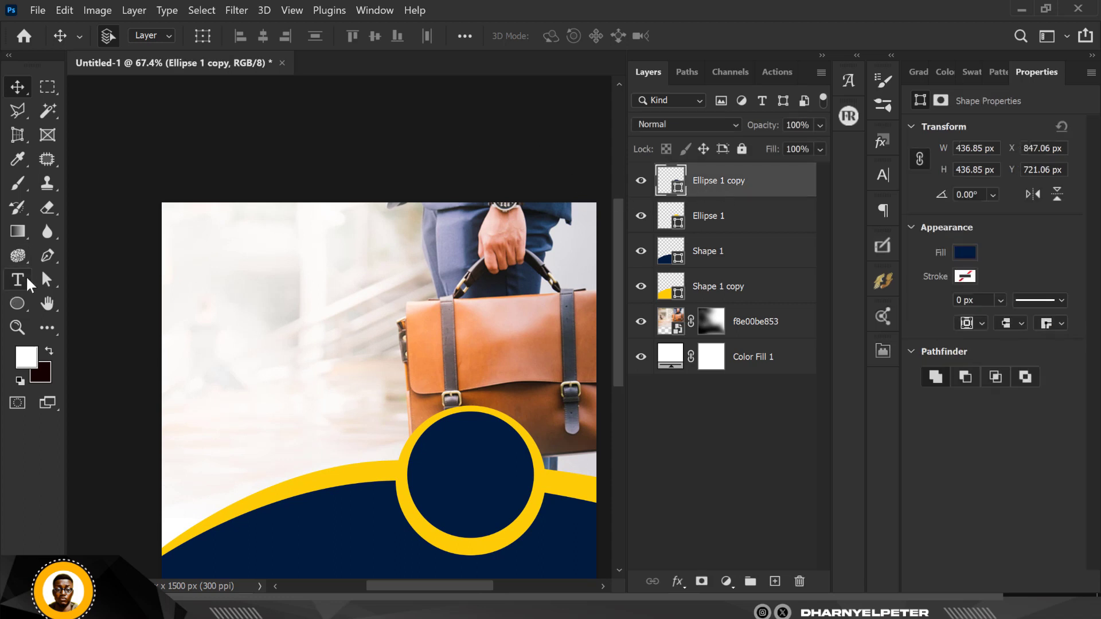
pyautogui.click(20, 278)
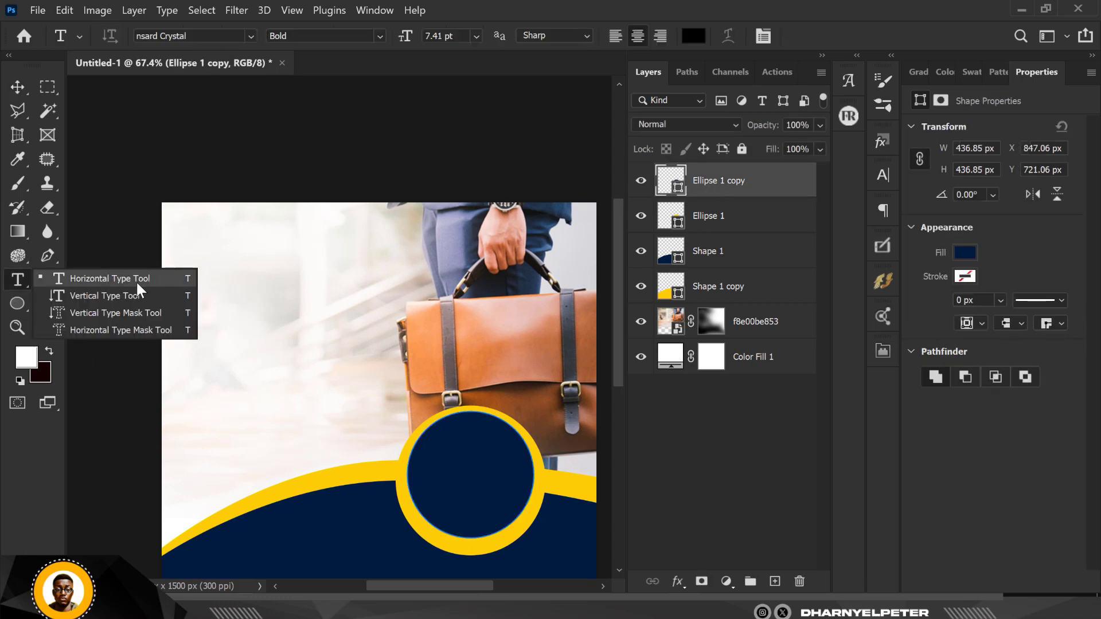
# Place a Lorem Ipsum text layer at the upper left and set its tracking to -50.
pyautogui.click(135, 280)
pyautogui.click(241, 284)
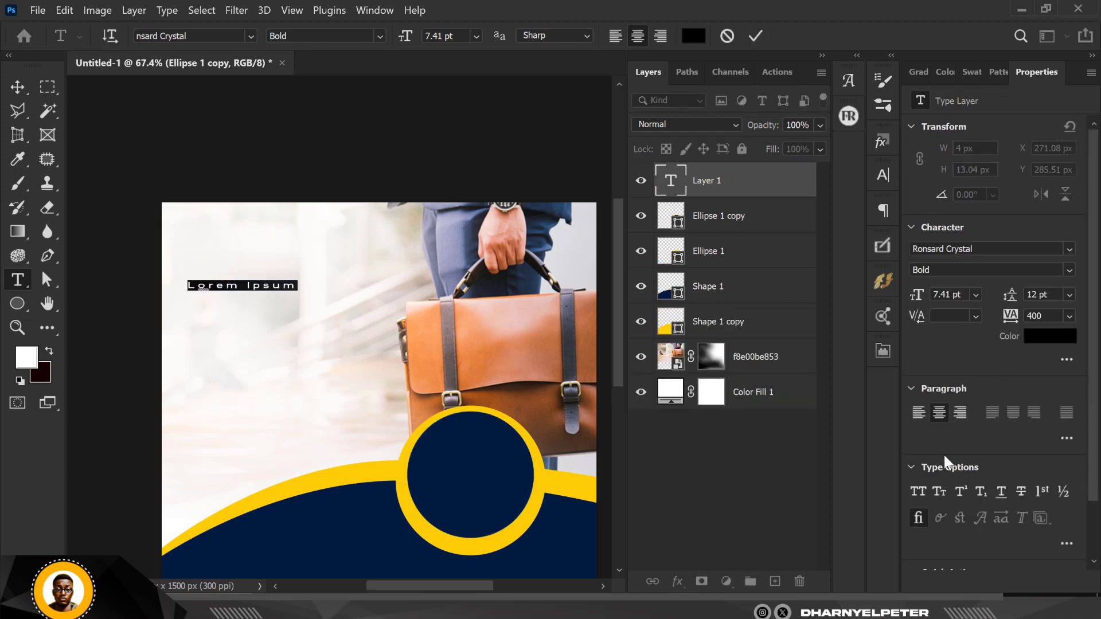
pyautogui.scroll(5, 244, 294)
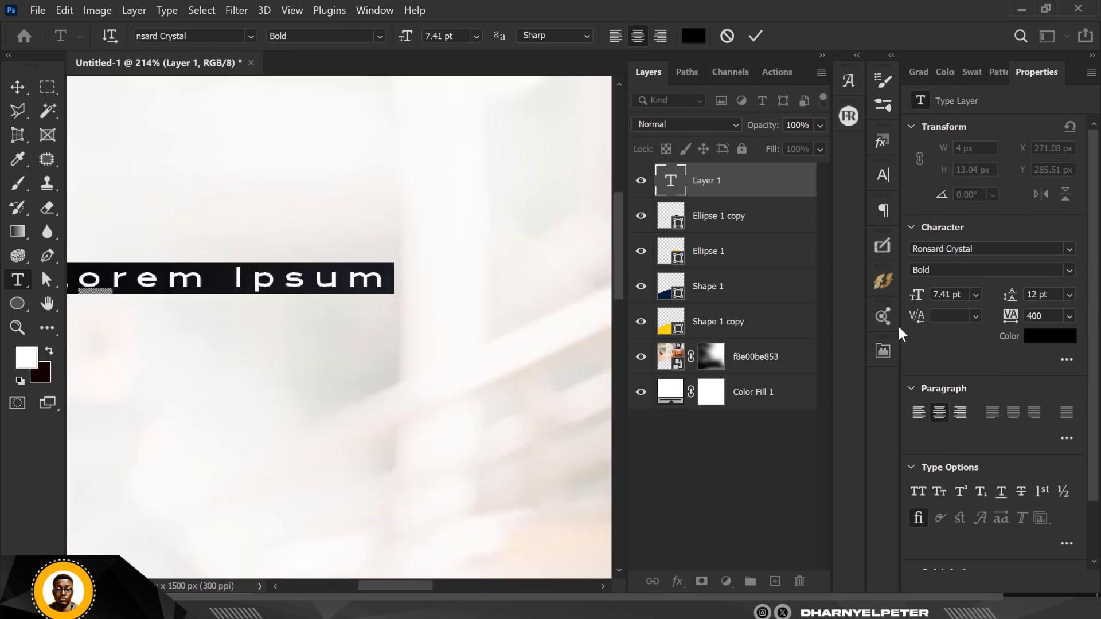
pyautogui.click(1070, 316)
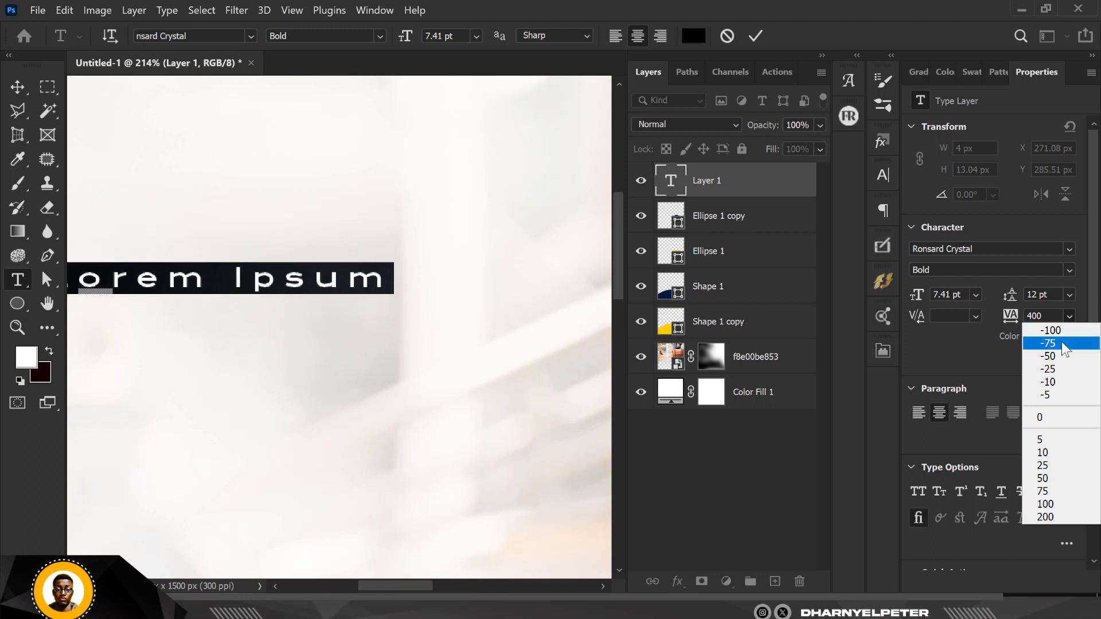
pyautogui.click(1056, 356)
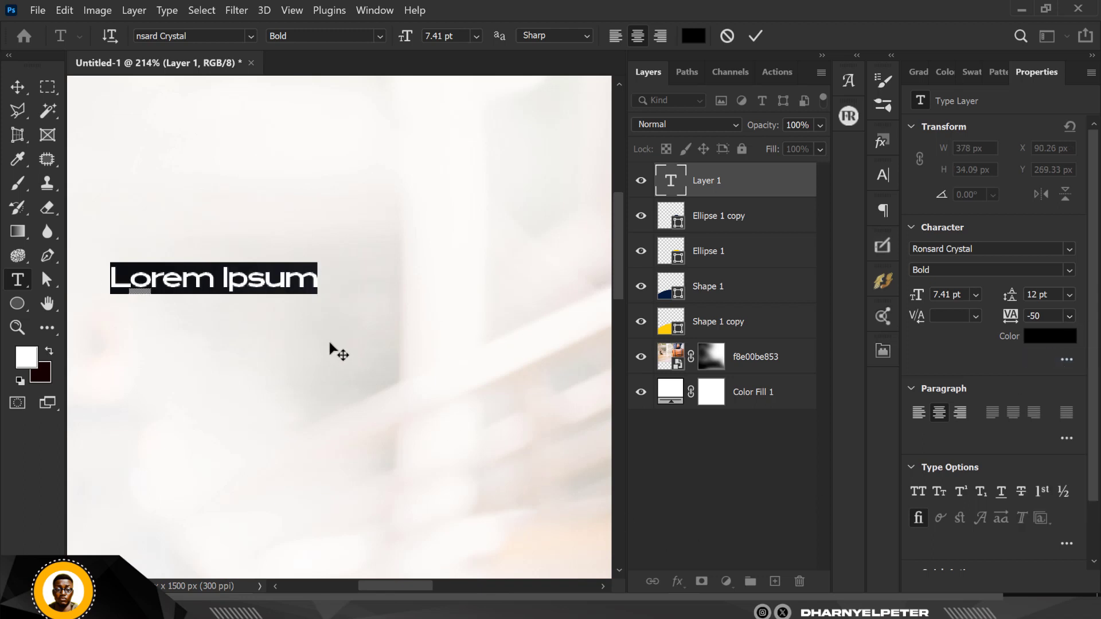
pyautogui.scroll(-4, 309, 321)
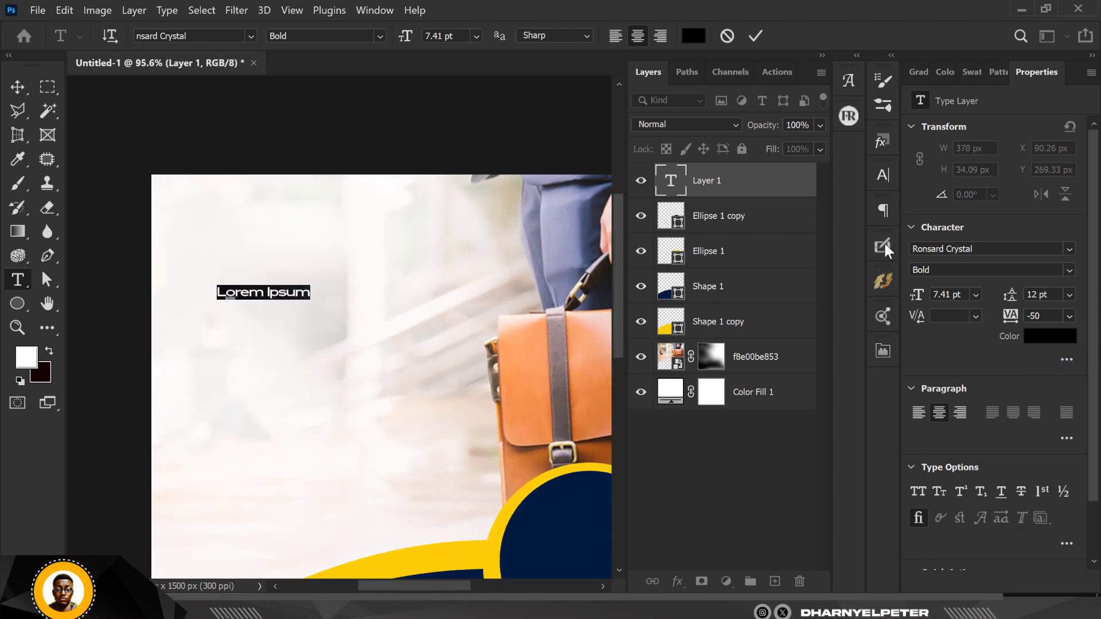
pyautogui.click(990, 248)
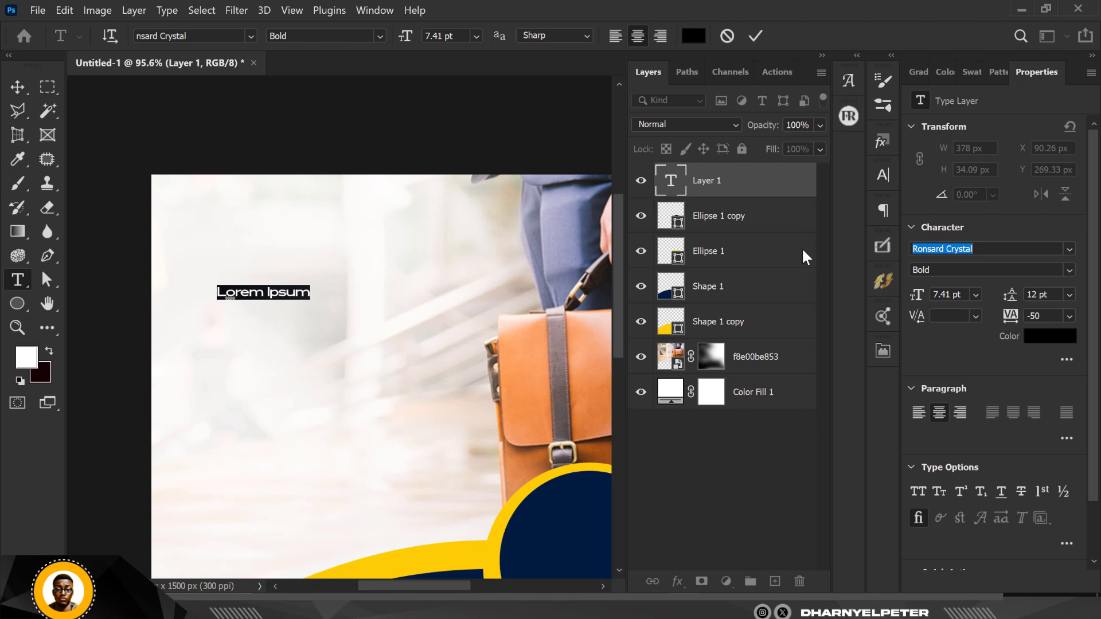
# Set the text's font to Intro Inline at 18 pt.
pyautogui.write('intor')
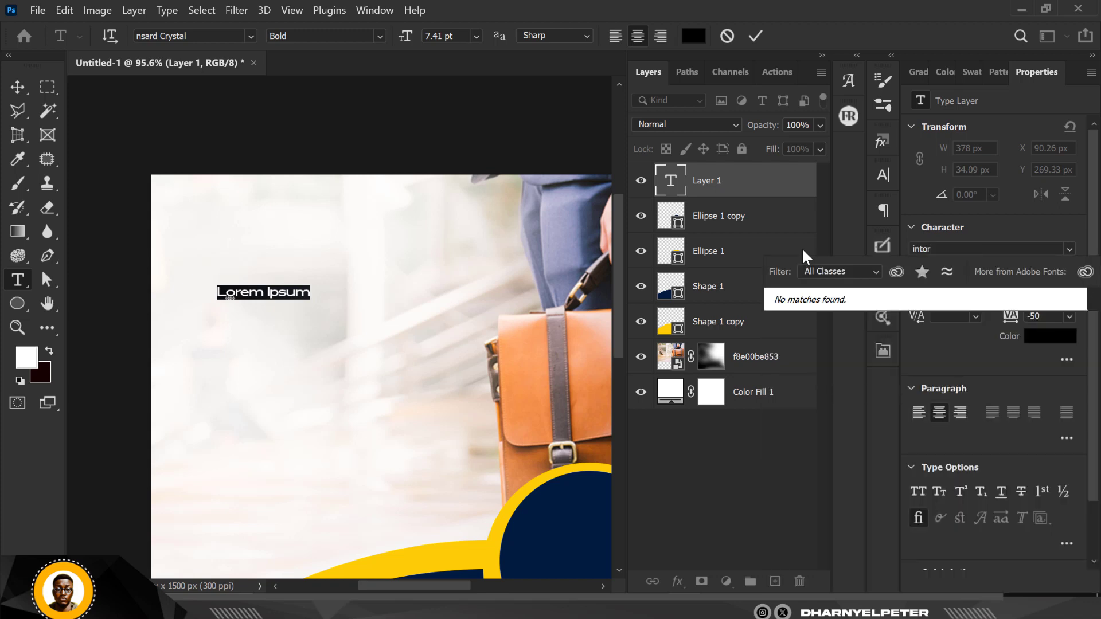
pyautogui.press('BackSpace')
pyautogui.press('BackSpace')
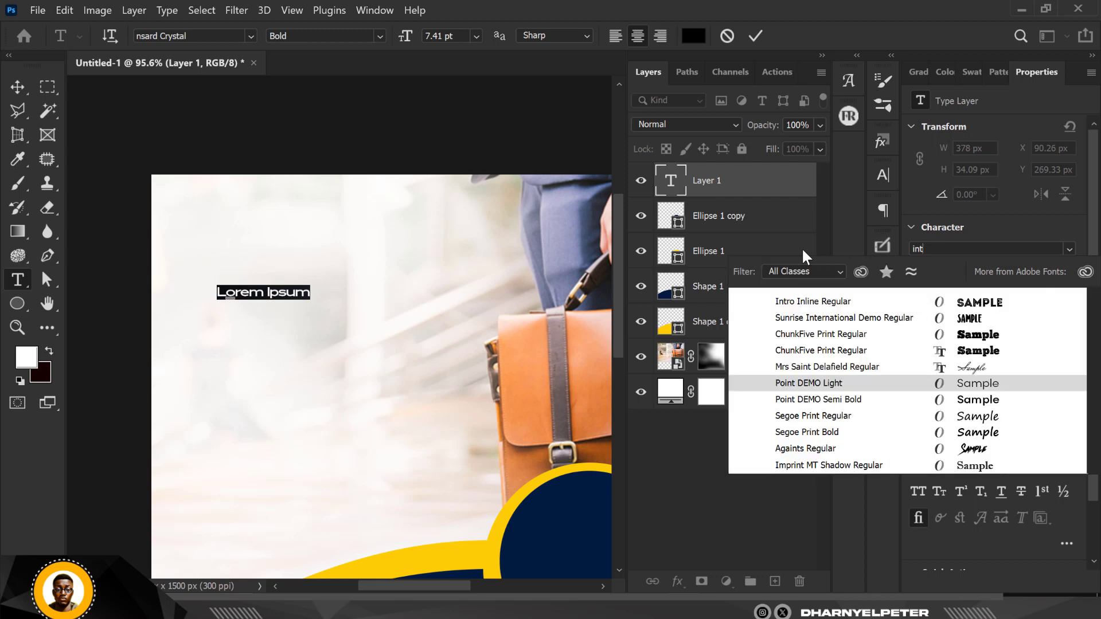
pyautogui.write('r')
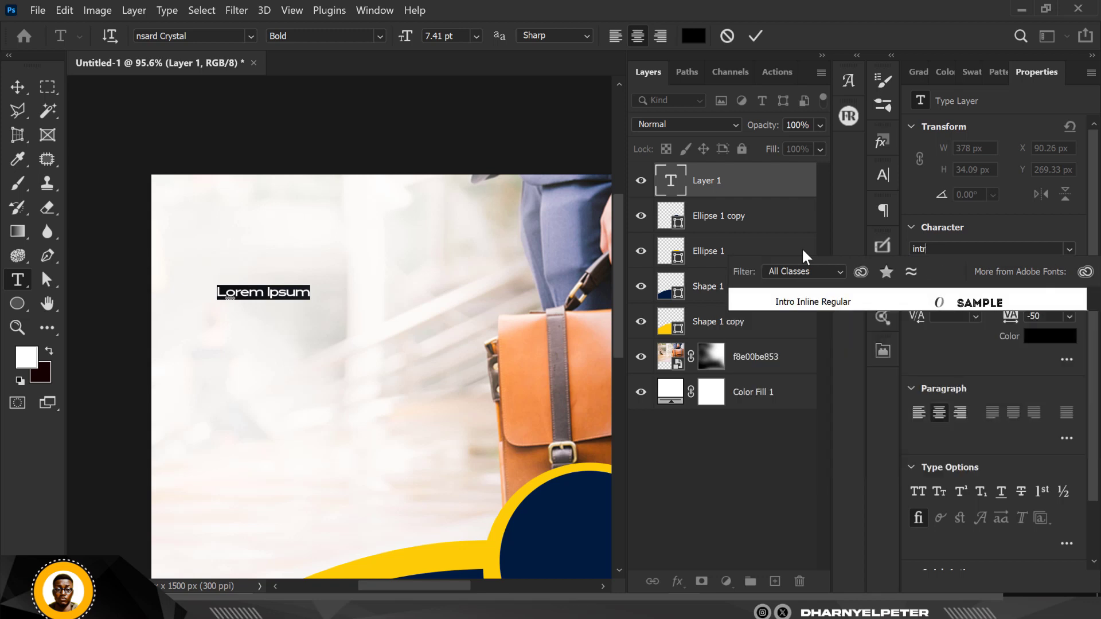
pyautogui.click(895, 307)
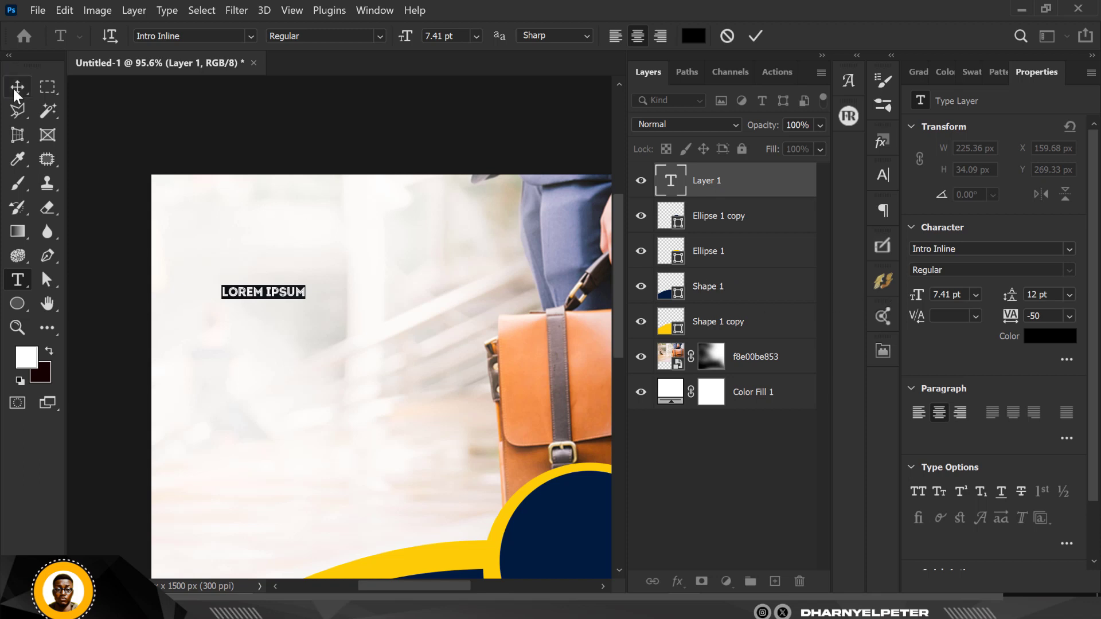
pyautogui.click(476, 35)
pyautogui.click(468, 176)
# Commit the text and move LOREM IPSUM to about X 147, Y 355 px.
pyautogui.click(25, 87)
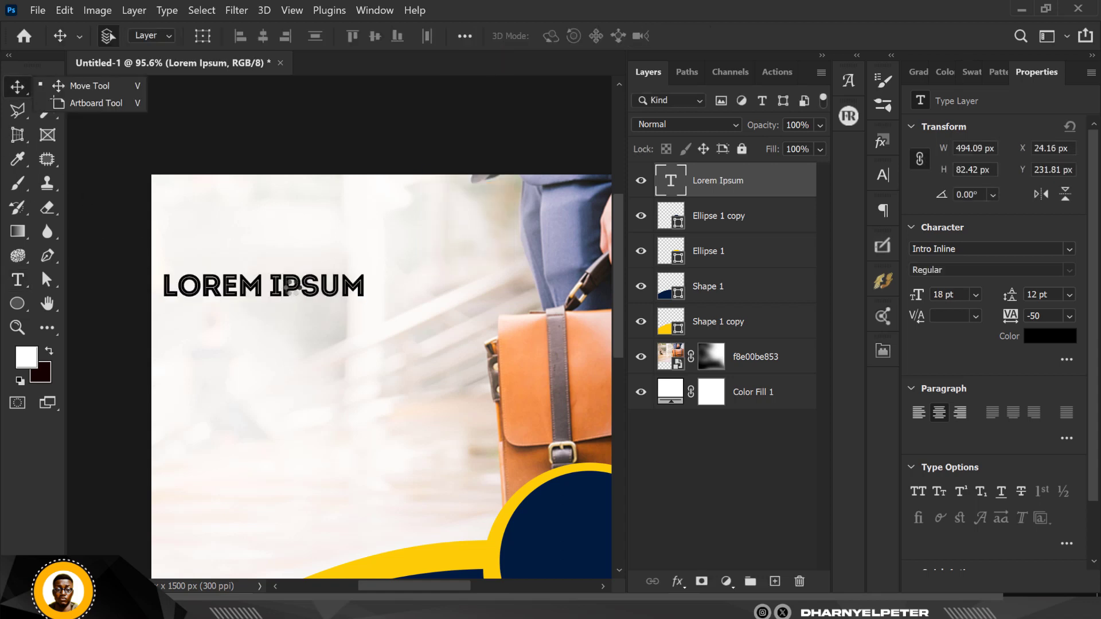
pyautogui.moveTo(291, 290); pyautogui.dragTo(341, 340)
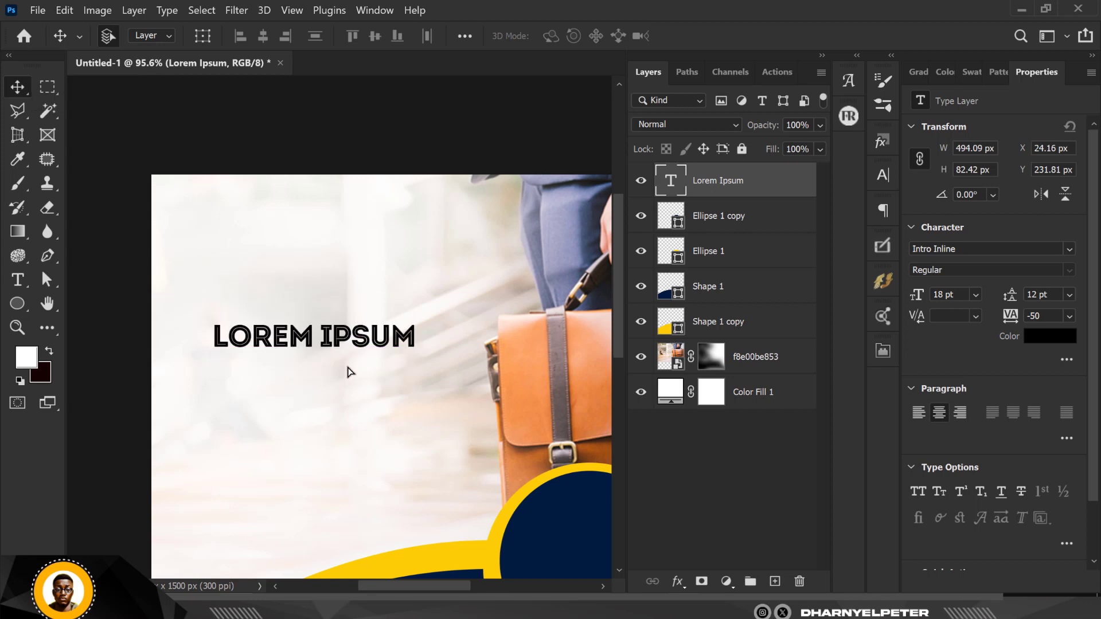
pyautogui.doubleClick(672, 182)
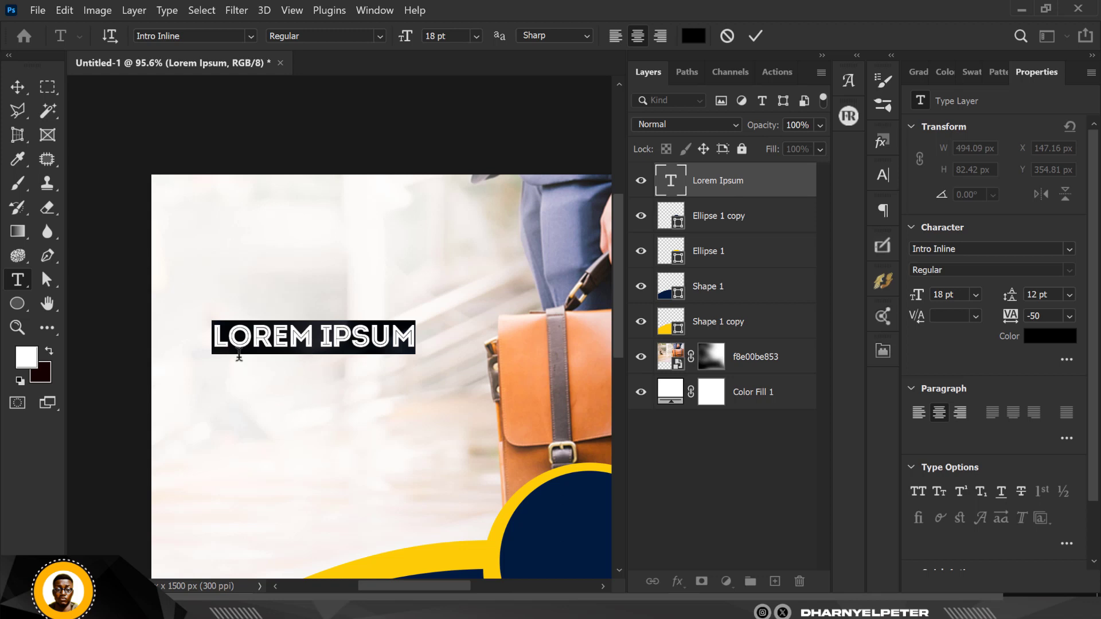
# Retype the text as CAREER and duplicate it just below as SEMINAR.
pyautogui.press('Right')
pyautogui.press('Left')
pyautogui.press('Left')
pyautogui.press('Left')
pyautogui.press('Left')
pyautogui.write('CAREER')
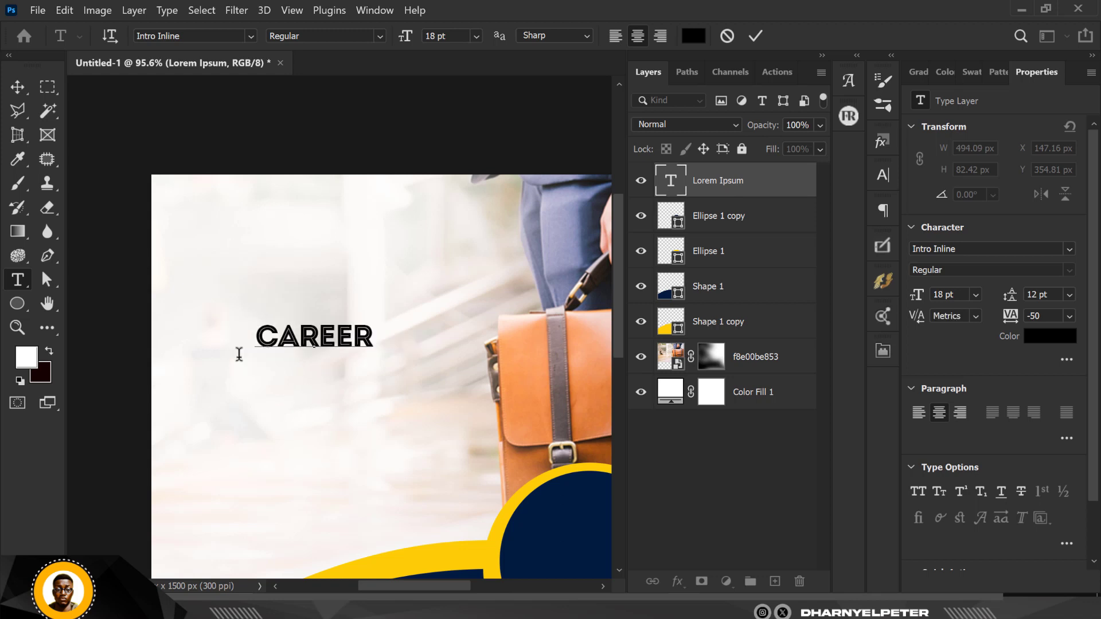
pyautogui.click(19, 86)
pyautogui.scroll(3, 335, 350)
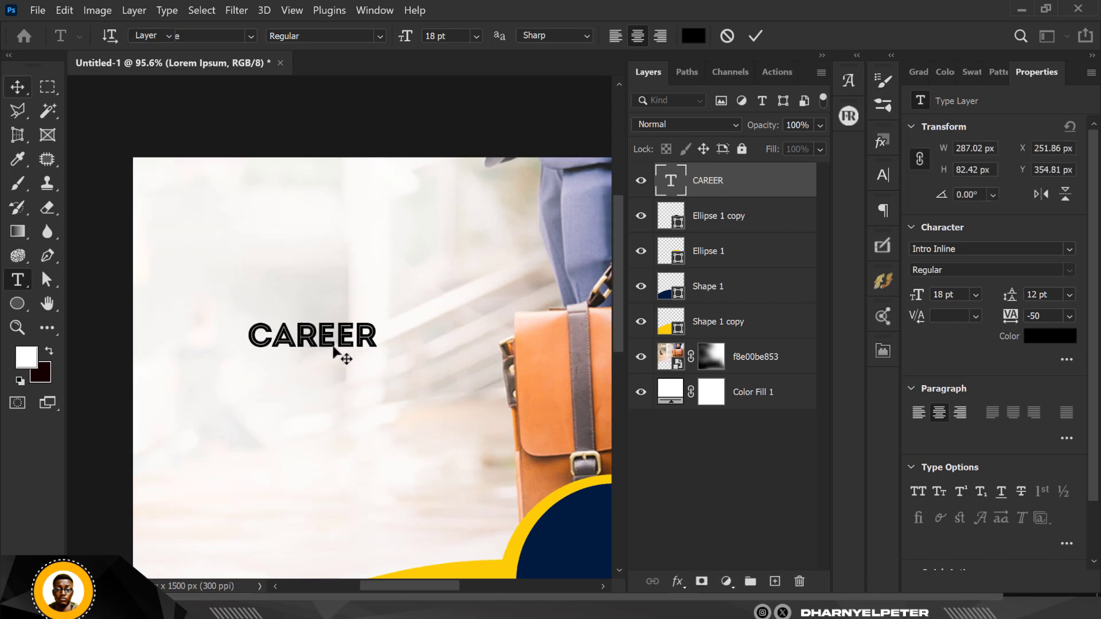
pyautogui.moveTo(354, 328); pyautogui.dragTo(355, 374)
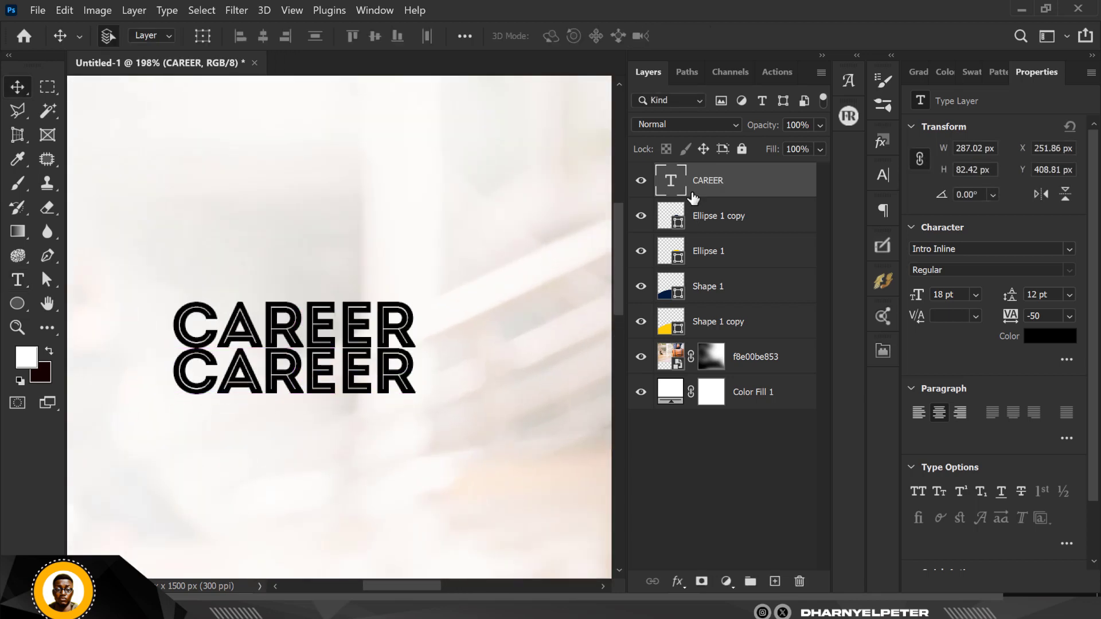
pyautogui.doubleClick(666, 182)
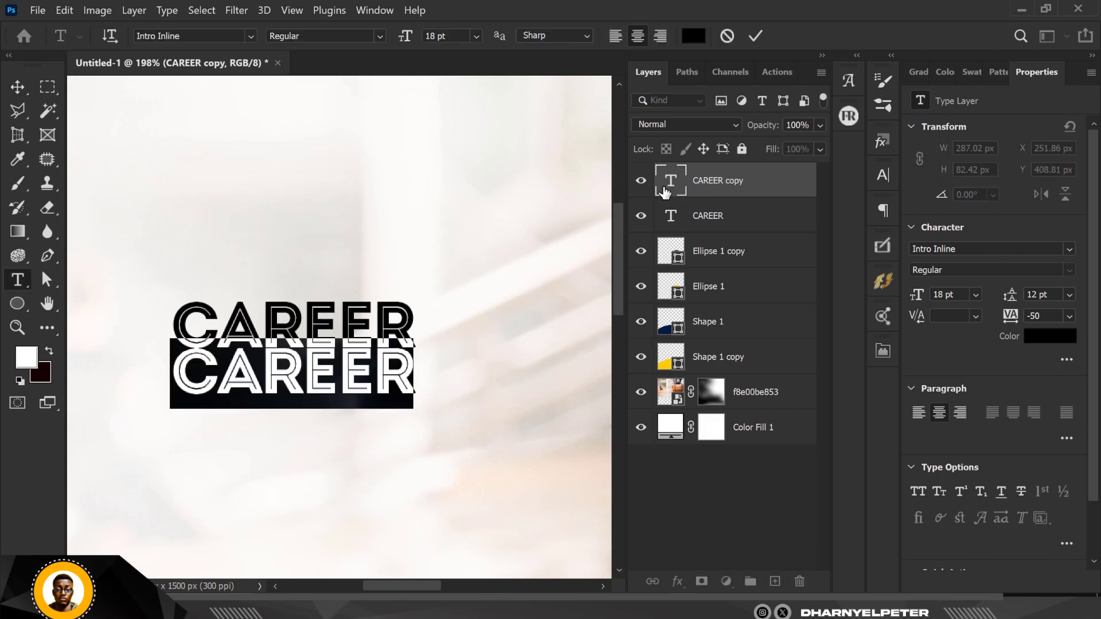
pyautogui.write('TEMINAR')
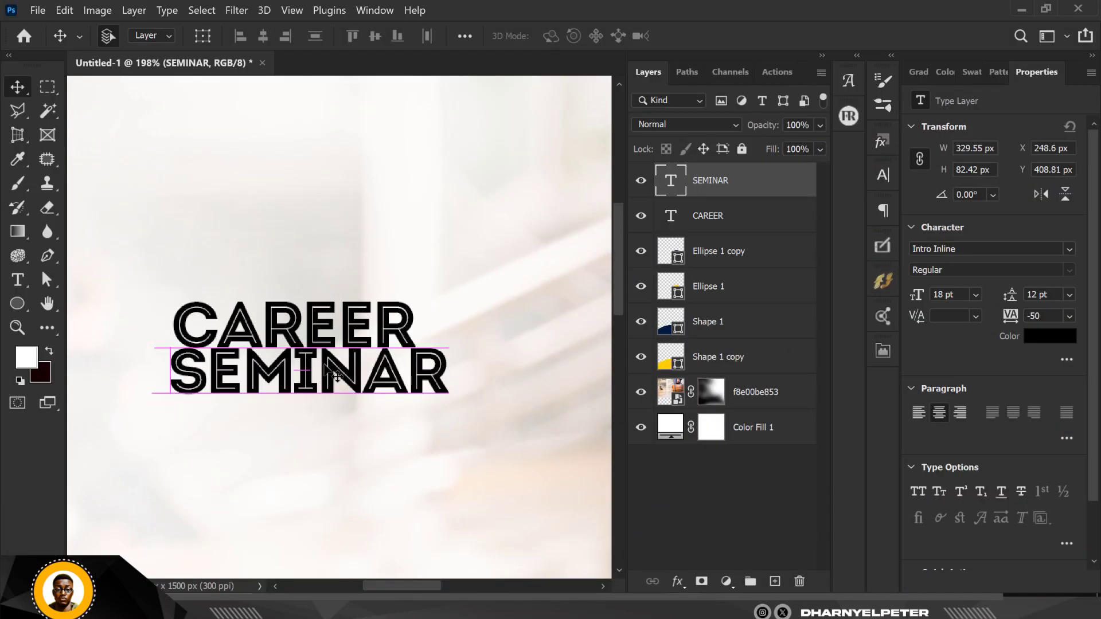
pyautogui.press('Down')
pyautogui.press('Down')
# Scale both headline lines together to about 32.68 pt and move them down slightly.
pyautogui.keyDown('shift'); pyautogui.click(659, 207); pyautogui.keyUp('shift')
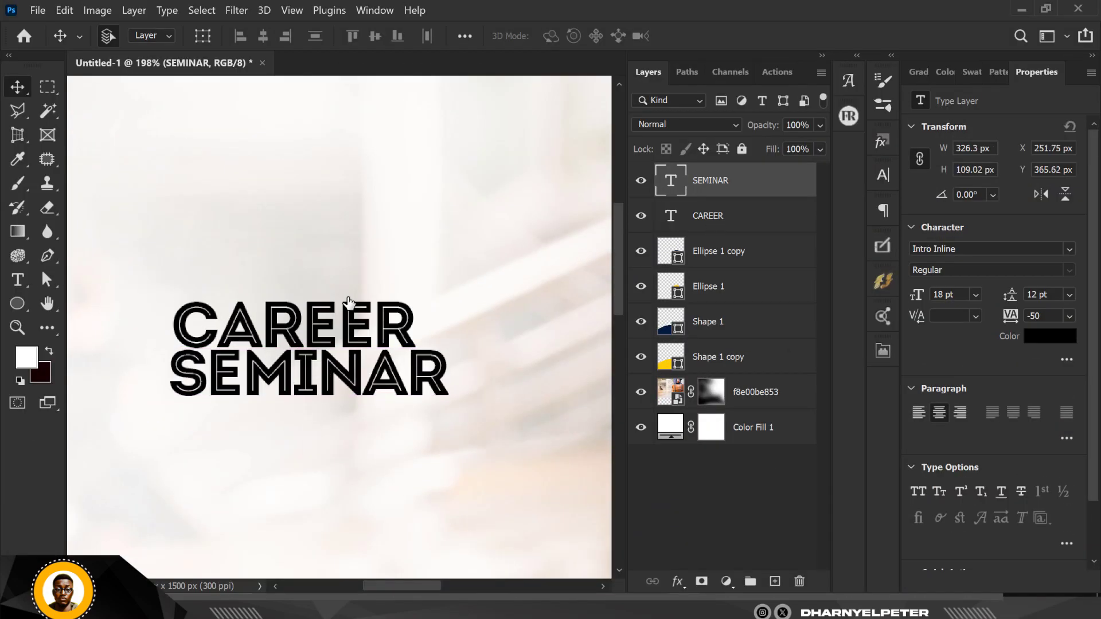
pyautogui.scroll(-3, 347, 300)
pyautogui.hotkey('ctrl', 't')
pyautogui.moveTo(382, 331); pyautogui.dragTo(360, 341)
pyautogui.moveTo(419, 351); pyautogui.dragTo(423, 352)
pyautogui.press('Return')
# Color the headline navy, sampled from the curved base.
pyautogui.click(1043, 341)
pyautogui.click(358, 529)
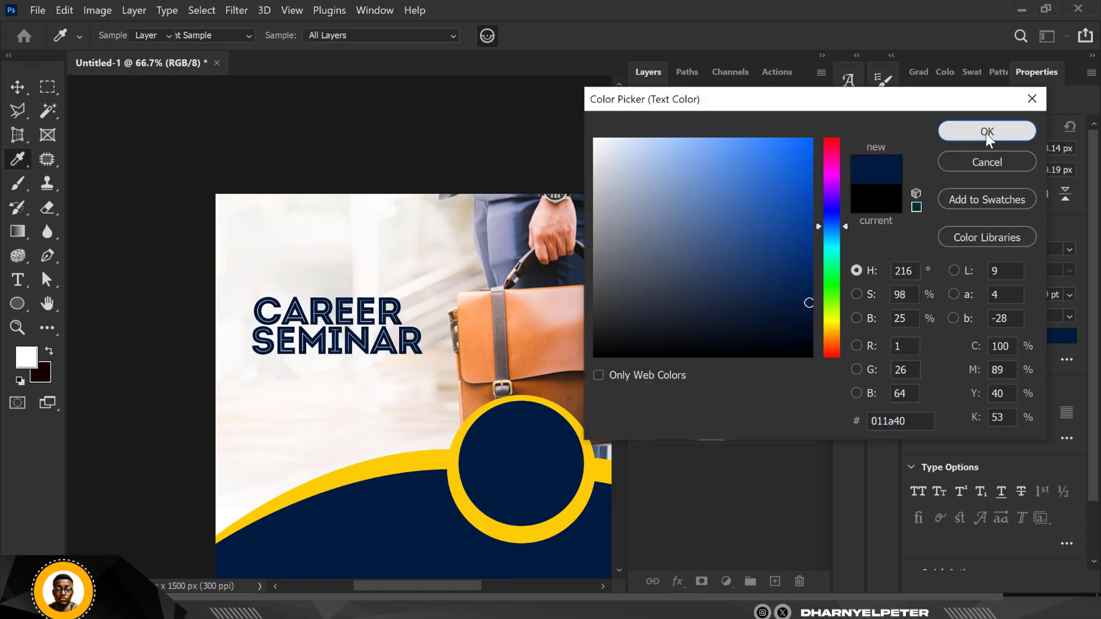
pyautogui.click(989, 135)
pyautogui.scroll(3, 278, 369)
pyautogui.scroll(2, 359, 314)
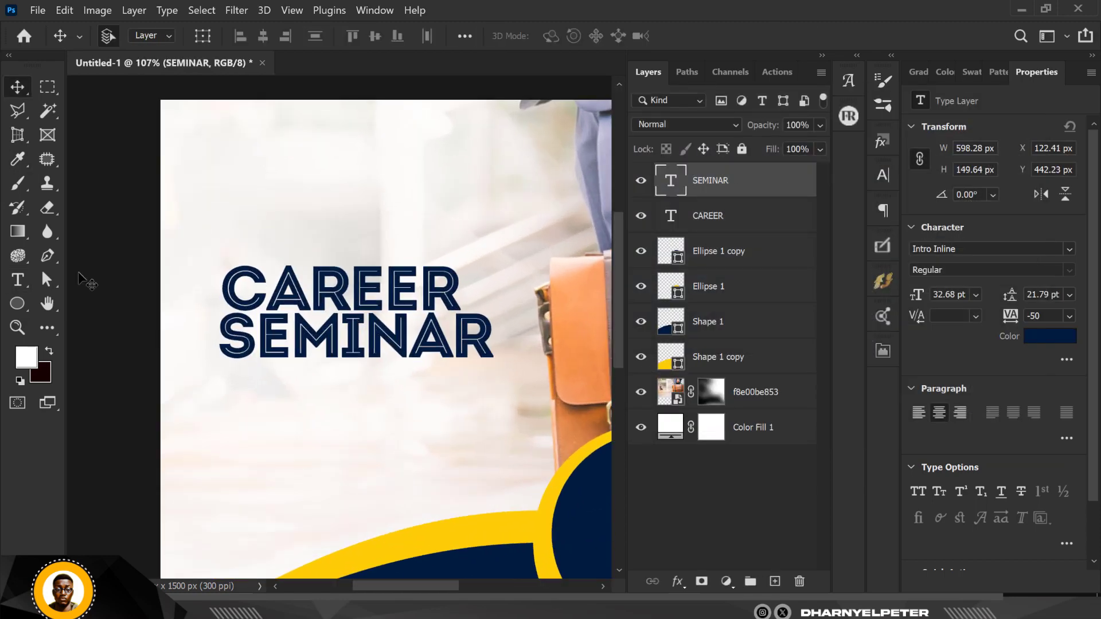
# Add a new Lorem Ipsum text layer above the headline.
pyautogui.press('t')
pyautogui.click(294, 223)
pyautogui.click(976, 250)
# Type a PRESENTS text line set in Montserrat Bold.
pyautogui.write('MONTSE')
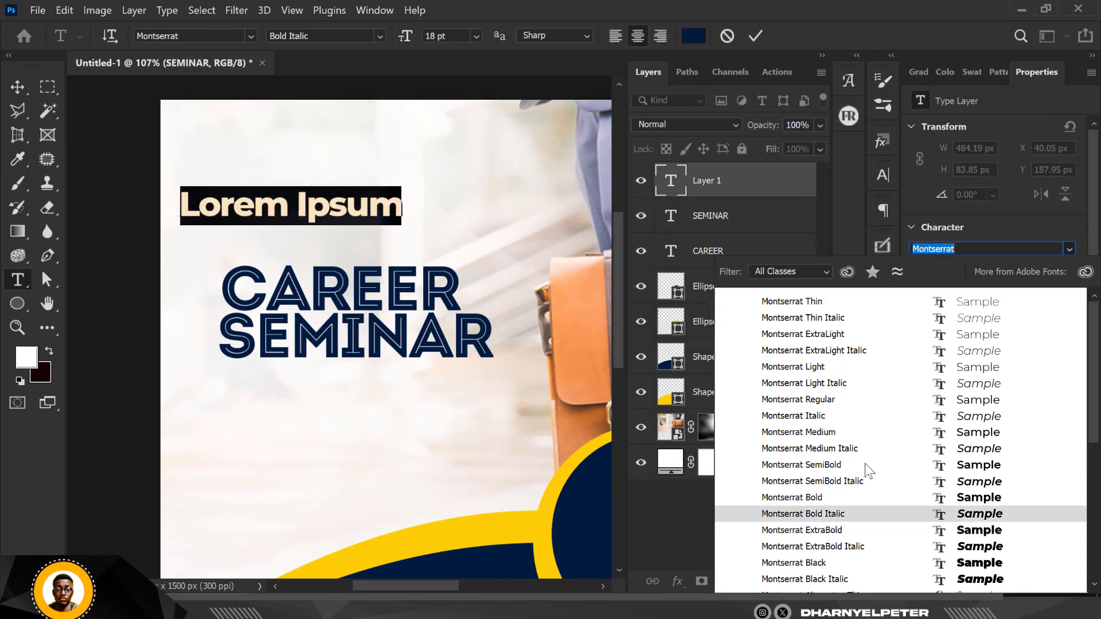
pyautogui.click(860, 497)
pyautogui.hotkey('ctrl', 'shift', ',')
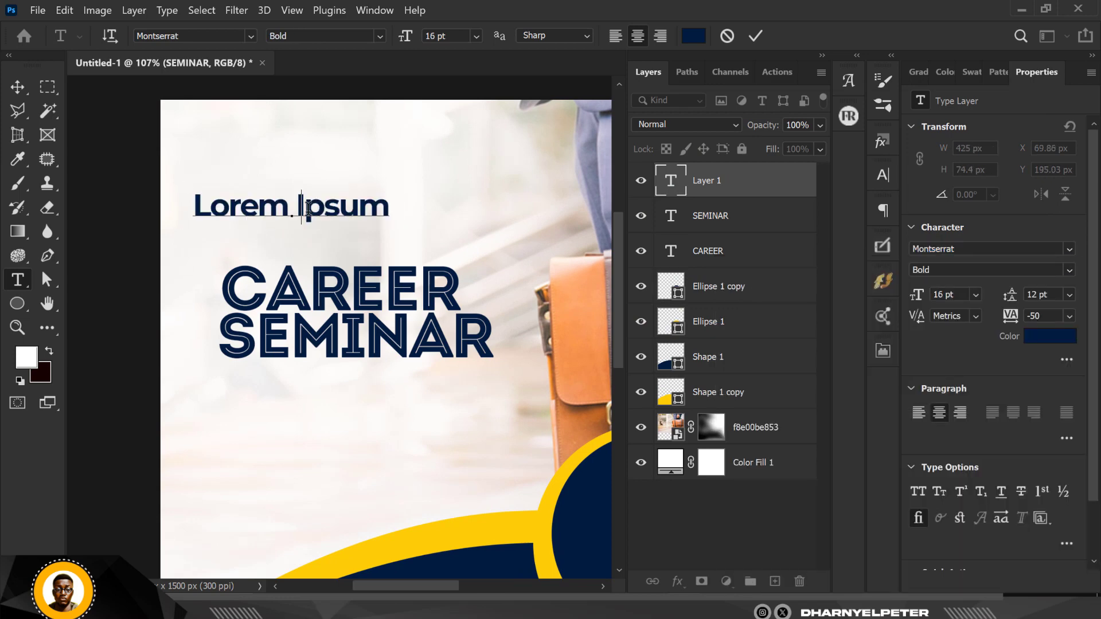
pyautogui.write('PRESENTS')
pyautogui.hotkey('ctrl', 'Return')
pyautogui.press('v')
# Alt-drag a copy of PRESENTS below the headline and shrink the original.
pyautogui.keyDown('alt'); pyautogui.moveTo(347, 208); pyautogui.dragTo(357, 416); pyautogui.keyUp('alt')
pyautogui.click(348, 207)
pyautogui.hotkey('ctrl', 't')
pyautogui.moveTo(373, 188); pyautogui.dragTo(298, 205)
pyautogui.press('Return')
pyautogui.click(1069, 316)
# Set PRESENTS tracking to 800, shrink it to about 78% and centre it above CAREER.
pyautogui.click(1049, 518)
pyautogui.moveTo(1046, 316); pyautogui.dragTo(1023, 316)
pyautogui.write('800')
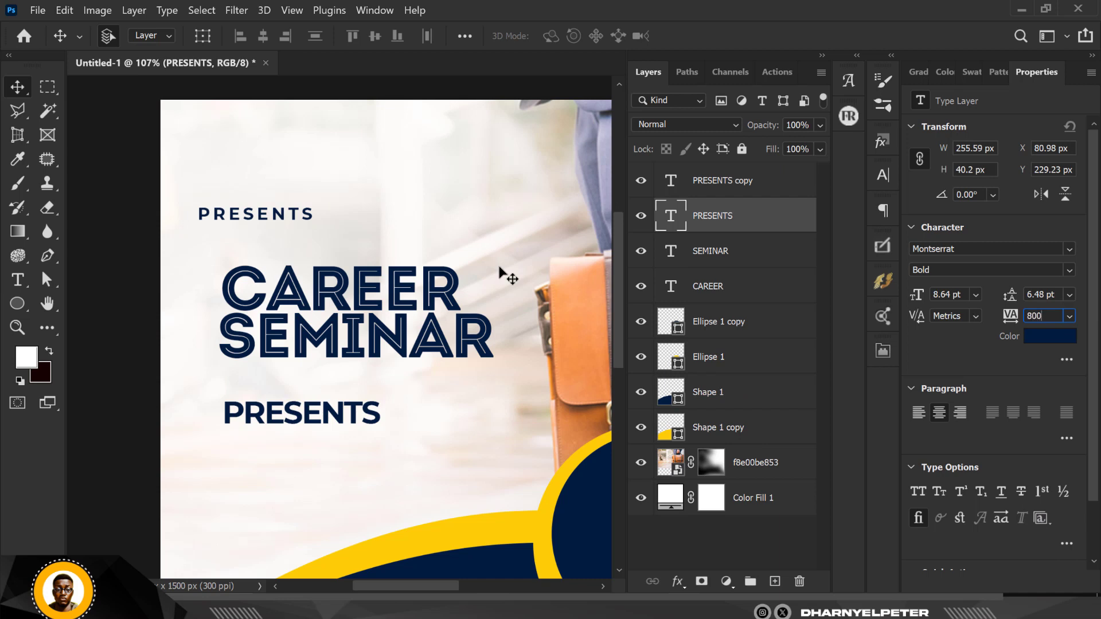
pyautogui.press('Return')
pyautogui.hotkey('ctrl', 't')
pyautogui.keyDown('alt'); pyautogui.moveTo(361, 205); pyautogui.dragTo(339, 207); pyautogui.keyUp('alt')
pyautogui.moveTo(250, 212); pyautogui.dragTo(322, 247)
pyautogui.press('Return')
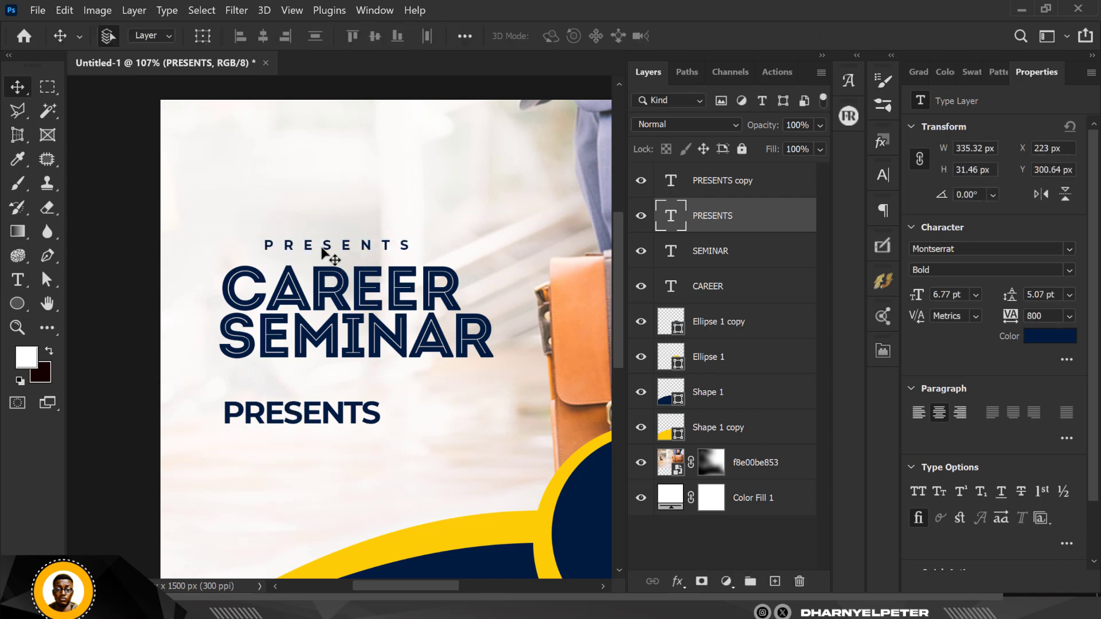
pyautogui.click(350, 414)
pyautogui.doubleClick(670, 182)
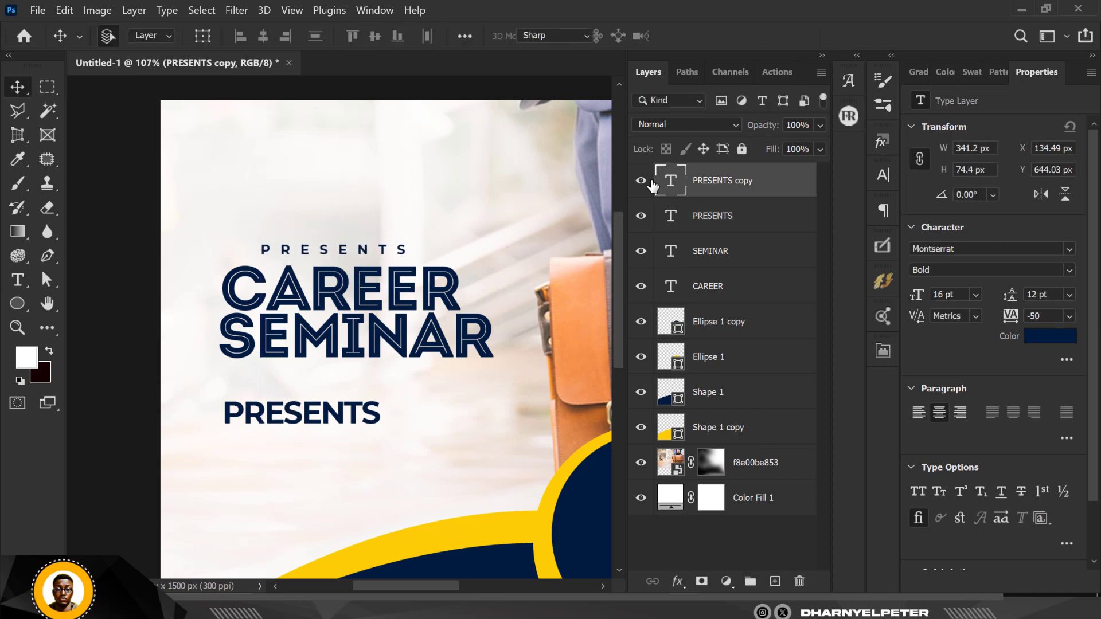
# Retype the copy as INSIGHTS:, shrink it and widen its tracking to 200.
pyautogui.write('INSIGHTS:')
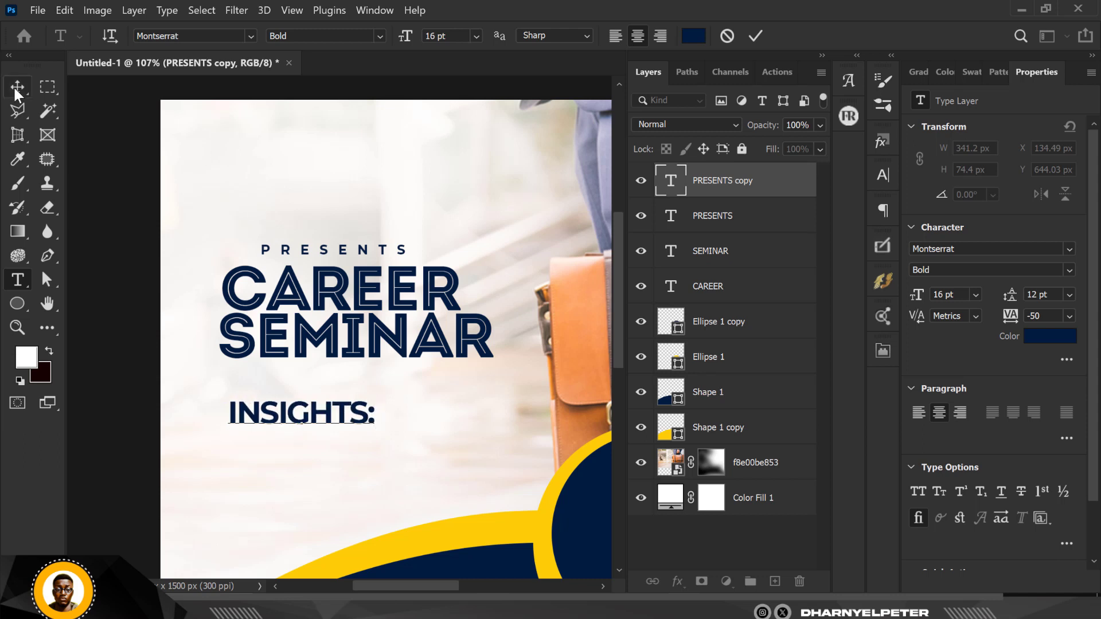
pyautogui.click(17, 87)
pyautogui.hotkey('ctrl', 't')
pyautogui.moveTo(372, 423); pyautogui.dragTo(316, 412)
pyautogui.press('Return')
pyautogui.click(1069, 316)
pyautogui.click(1051, 519)
pyautogui.hotkey('ctrl', 't')
pyautogui.press('Return')
# Replace a copy's text with the left-aligned list '- Career Pathway - Career Growth - Repositioning'.
pyautogui.click(1069, 316)
pyautogui.click(1053, 356)
pyautogui.doubleClick(670, 181)
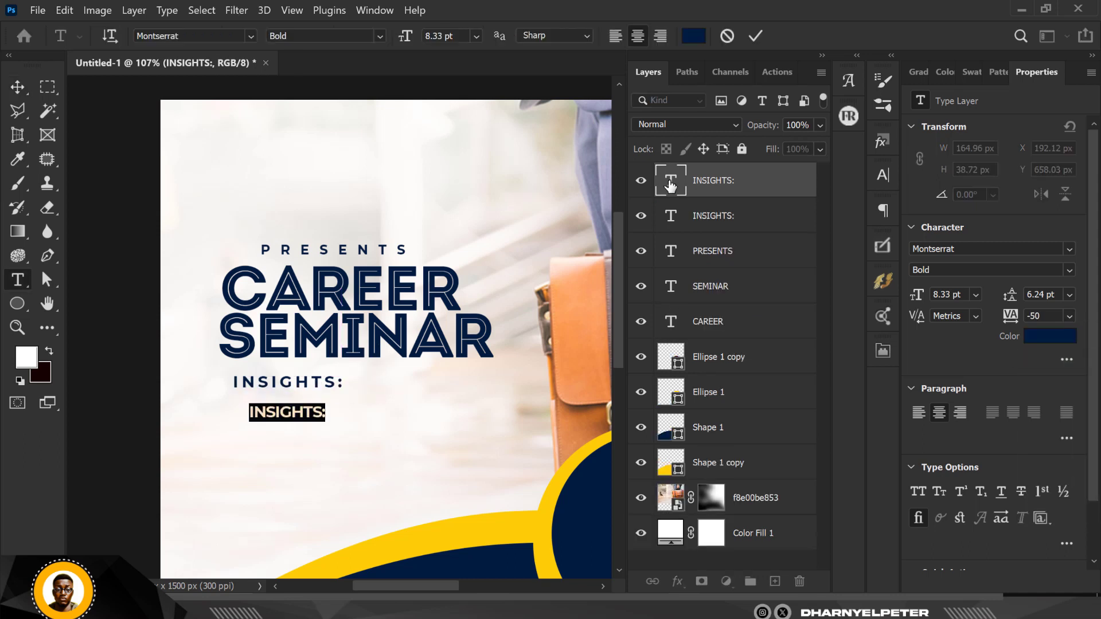
pyautogui.write('- Career')
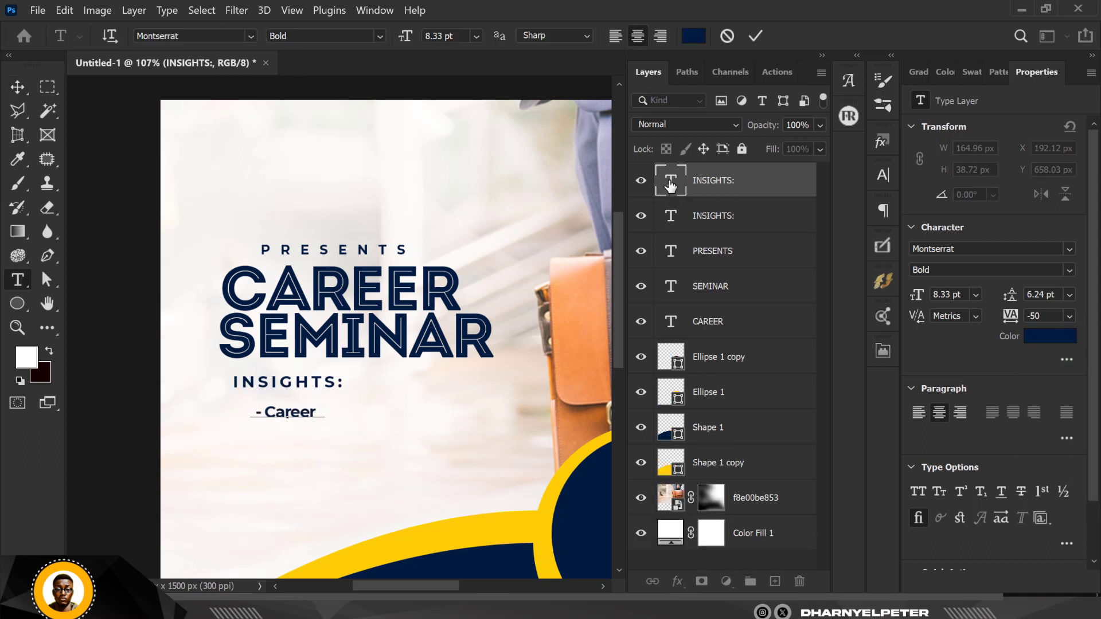
pyautogui.write(' Pathway ')
pyautogui.write('- Career Growth ')
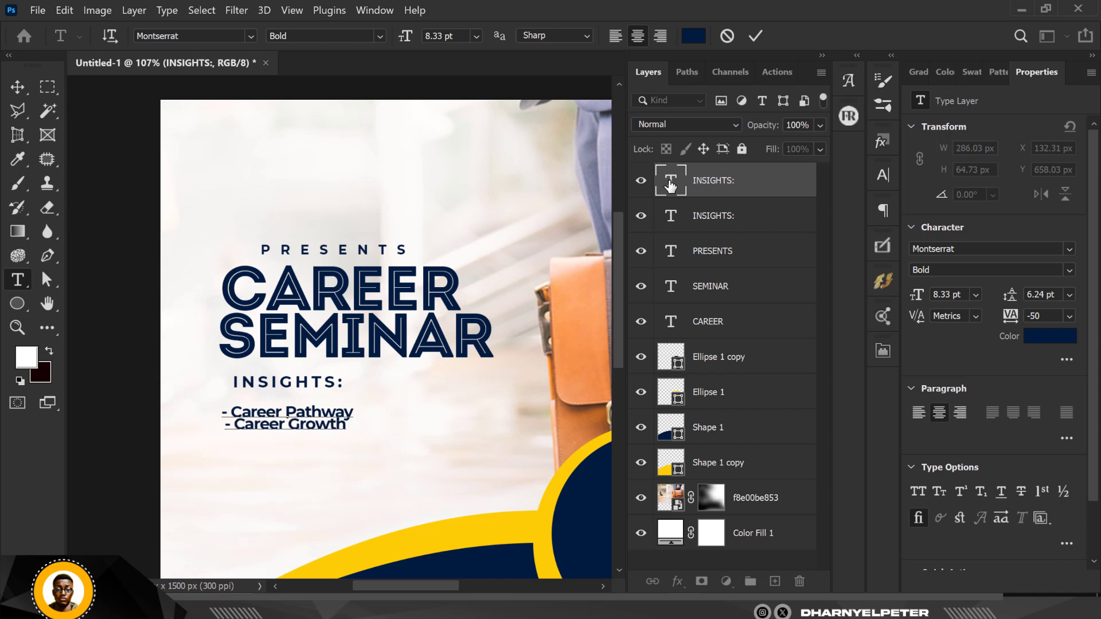
pyautogui.write('- Repositioning')
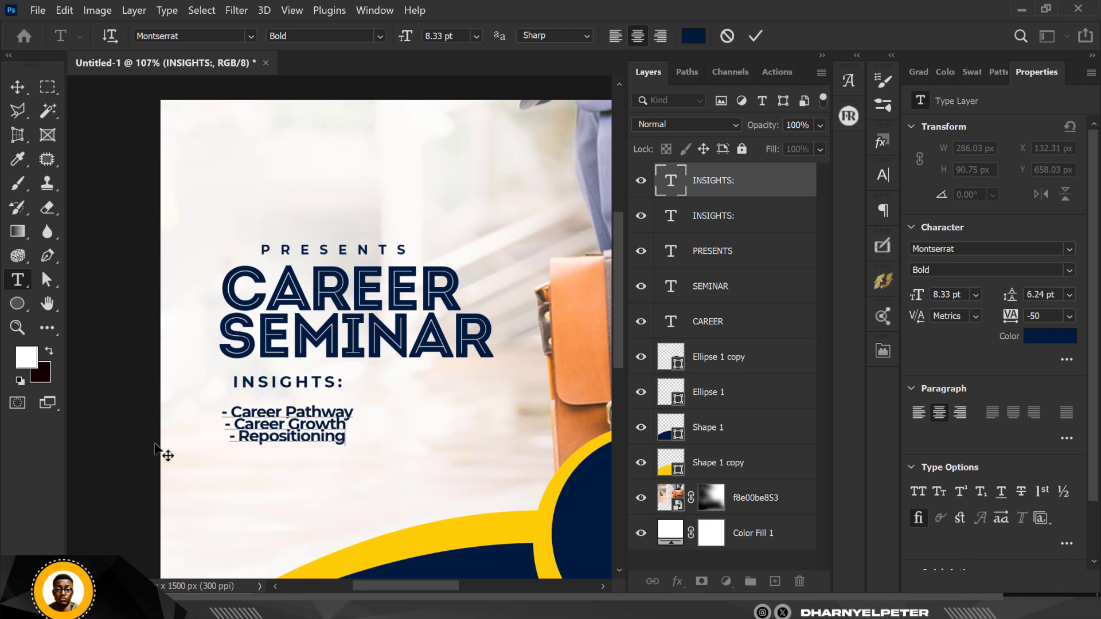
pyautogui.hotkey('ctrl', 'a')
pyautogui.click(615, 36)
pyautogui.click(17, 87)
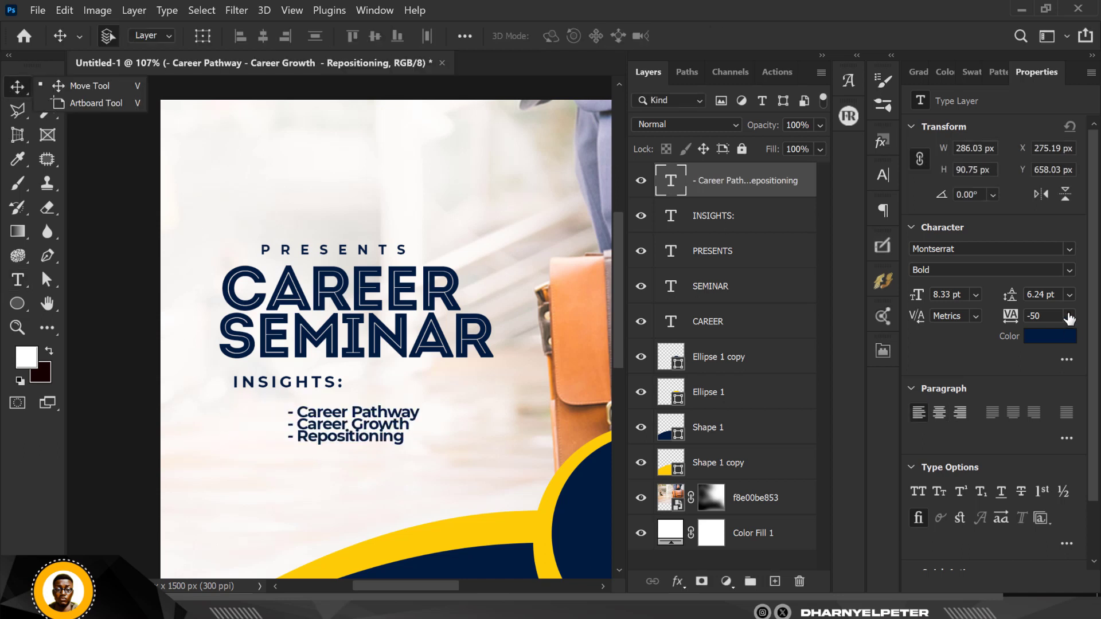
# Give the list 9 pt leading and -25 tracking, move it under INSIGHTS:, and scale it up slightly.
pyautogui.click(1070, 295)
pyautogui.click(1049, 361)
pyautogui.moveTo(290, 447); pyautogui.dragTo(224, 437)
pyautogui.click(1070, 316)
pyautogui.click(1049, 375)
pyautogui.scroll(-2, 325, 423)
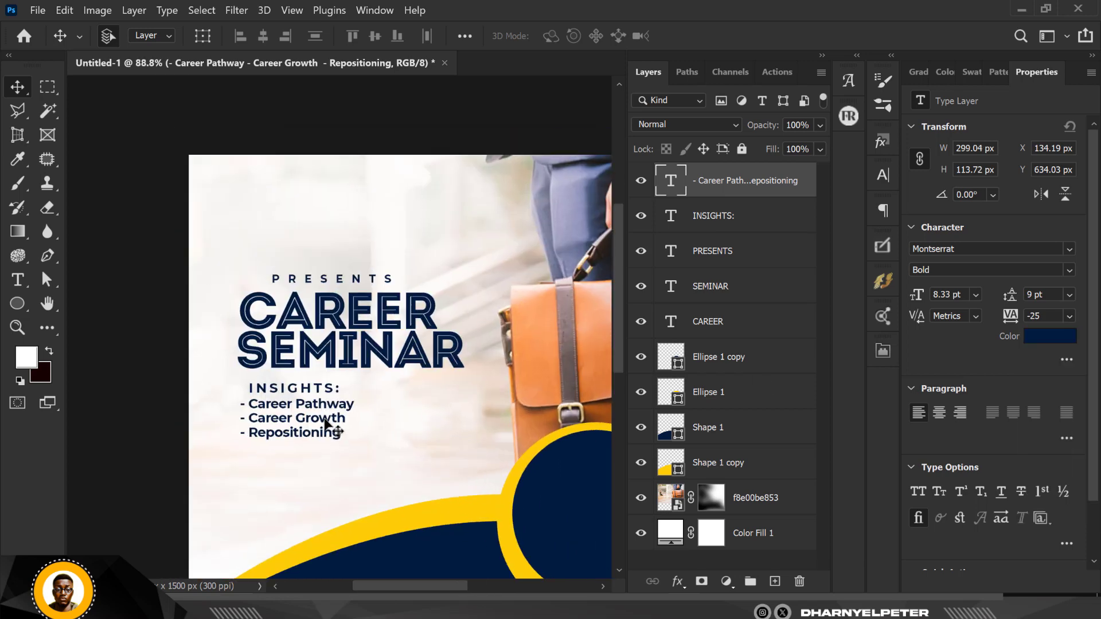
pyautogui.hotkey('ctrl', 't')
pyautogui.moveTo(352, 437); pyautogui.dragTo(372, 454)
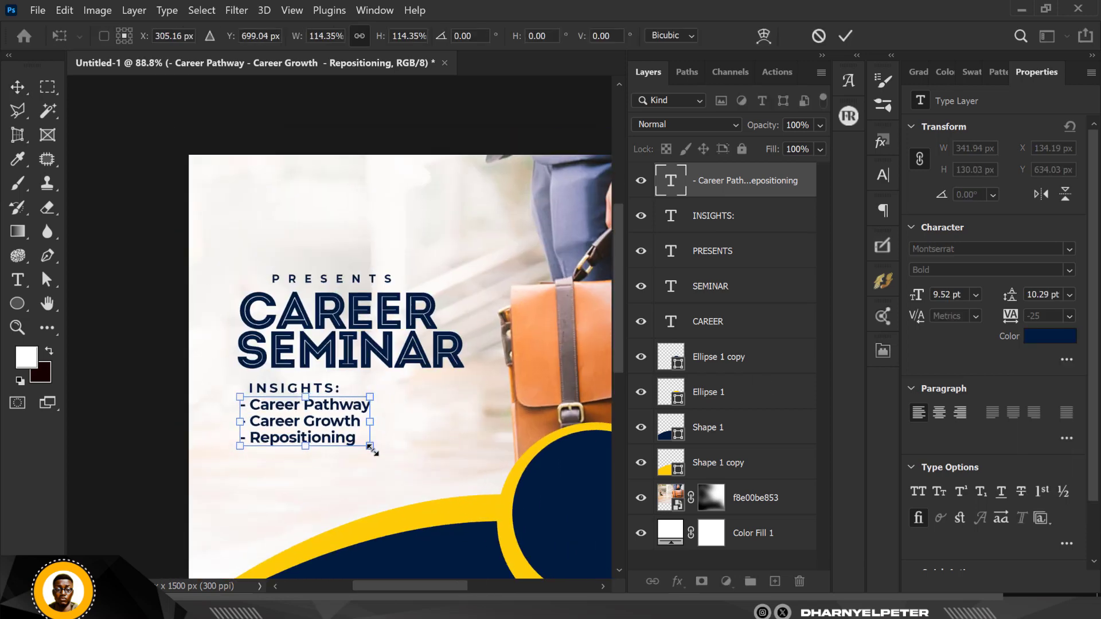
pyautogui.press('Return')
# Change the list font weight to Montserrat SemiBold.
pyautogui.scroll(-8, 366, 399)
pyautogui.scroll(7, 350, 399)
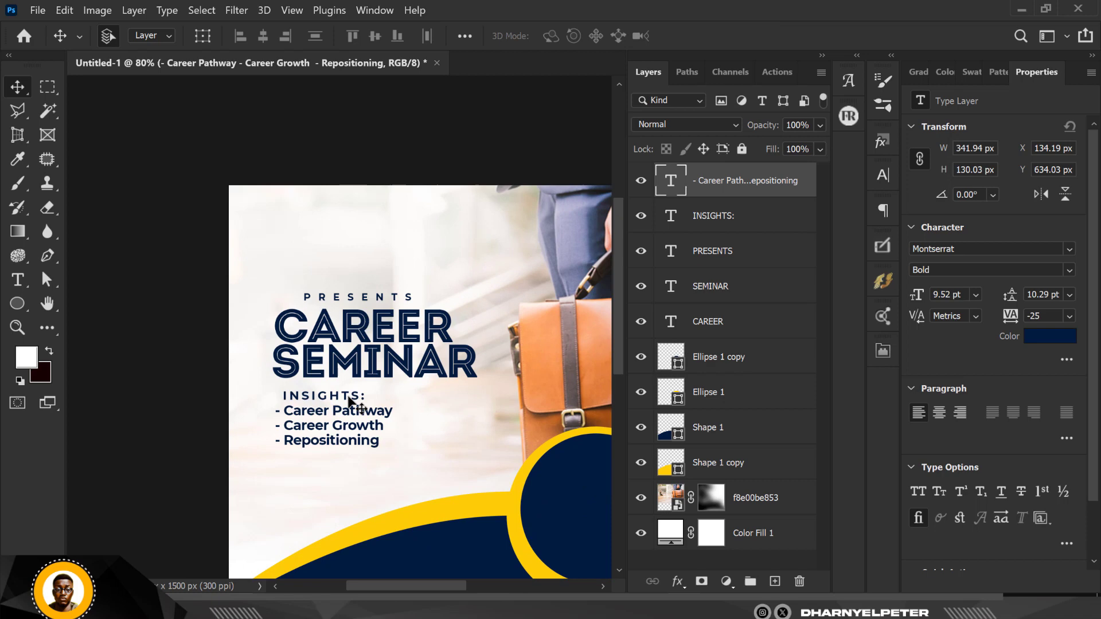
pyautogui.click(1070, 270)
pyautogui.click(975, 422)
pyautogui.scroll(-5, 377, 456)
pyautogui.scroll(11, 370, 435)
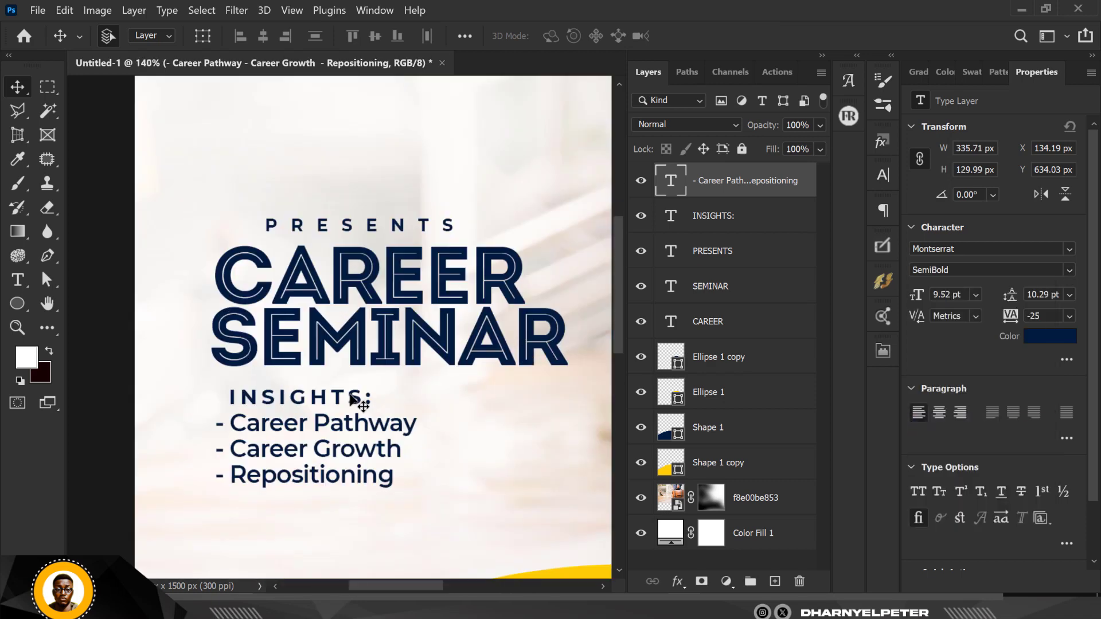
# Shrink the INSIGHTS: heading to about 78%, then select it with the list for scaling.
pyautogui.click(352, 396)
pyautogui.hotkey('ctrl', 't')
pyautogui.moveTo(372, 389); pyautogui.dragTo(424, 442)
pyautogui.press('Return')
pyautogui.keyDown('shift'); pyautogui.click(766, 188); pyautogui.keyUp('shift')
pyautogui.hotkey('ctrl', 't')
pyautogui.scroll(-5, 370, 421)
# Confirm the enlarged INSIGHTS block and shift the briefcase photo slightly right.
pyautogui.press('Return')
pyautogui.scroll(-4, 396, 267)
pyautogui.scroll(1, 484, 272)
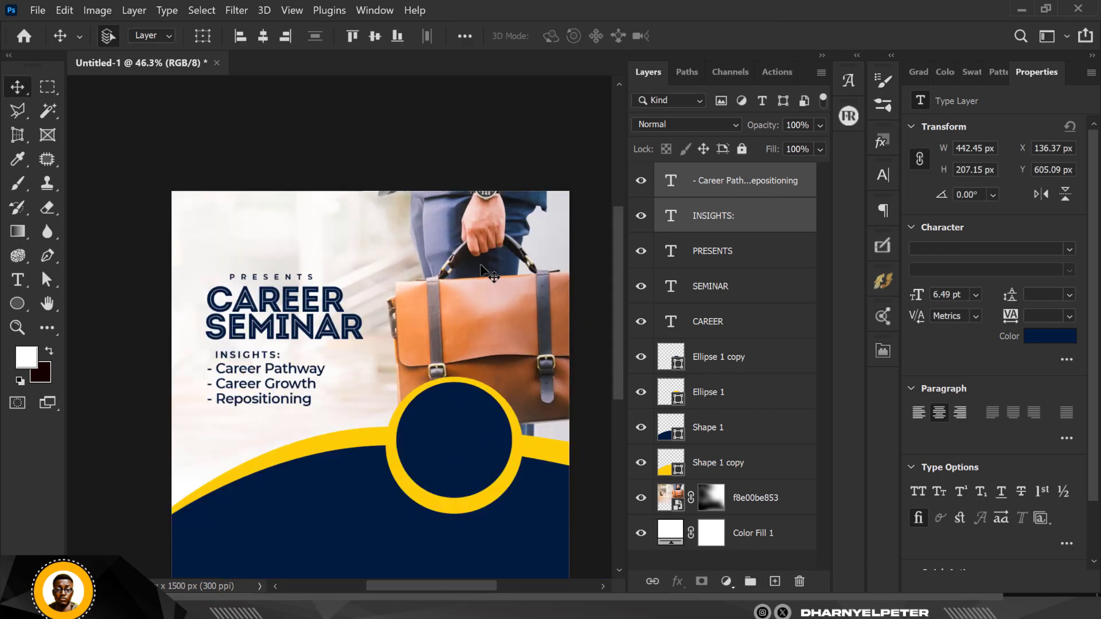
pyautogui.scroll(-2, 485, 273)
pyautogui.keyDown('ctrl'); pyautogui.click(507, 278); pyautogui.keyUp('ctrl')
pyautogui.hotkey('ctrl', 't')
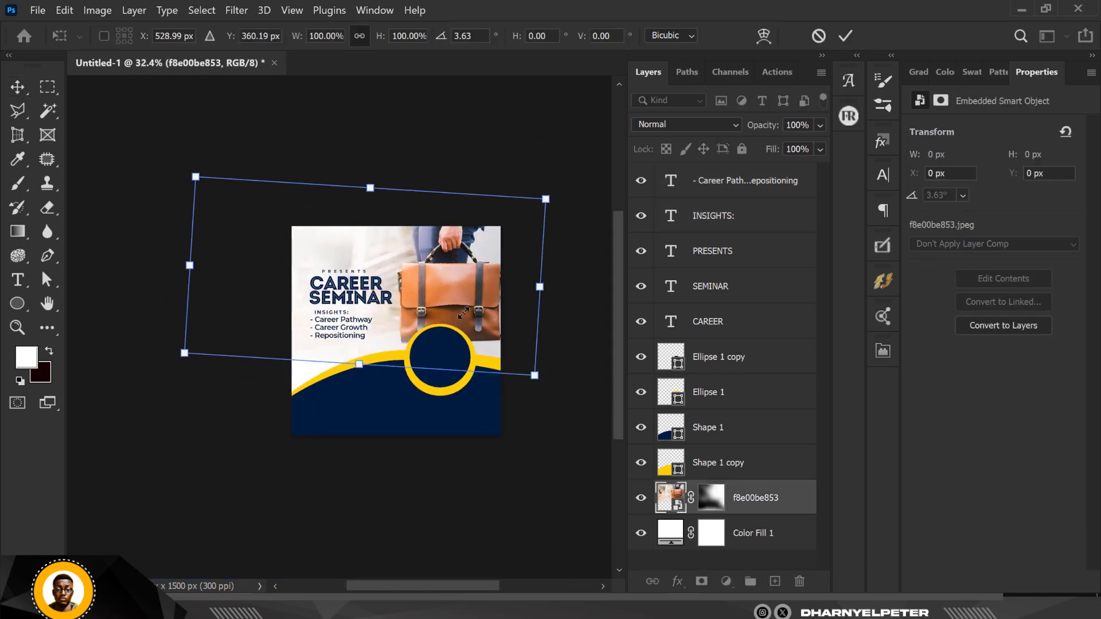
pyautogui.moveTo(463, 313); pyautogui.dragTo(474, 313)
pyautogui.press('Return')
# Try nudging all the headline text layers right and down, then cancel the move.
pyautogui.scroll(7, 481, 296)
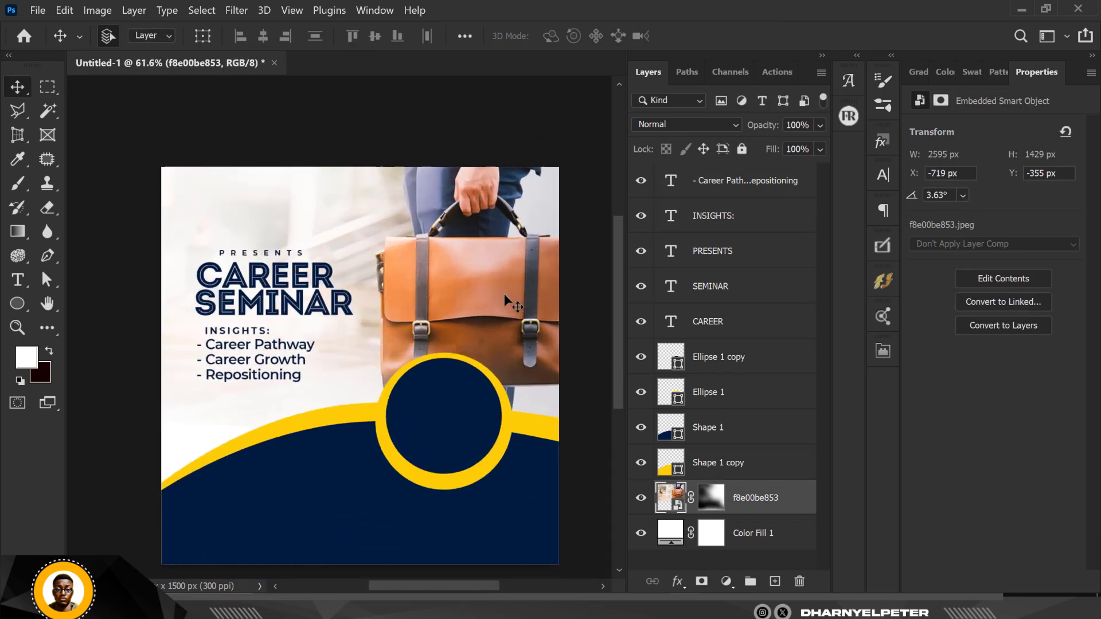
pyautogui.scroll(-6, 487, 327)
pyautogui.scroll(7, 367, 372)
pyautogui.click(746, 180)
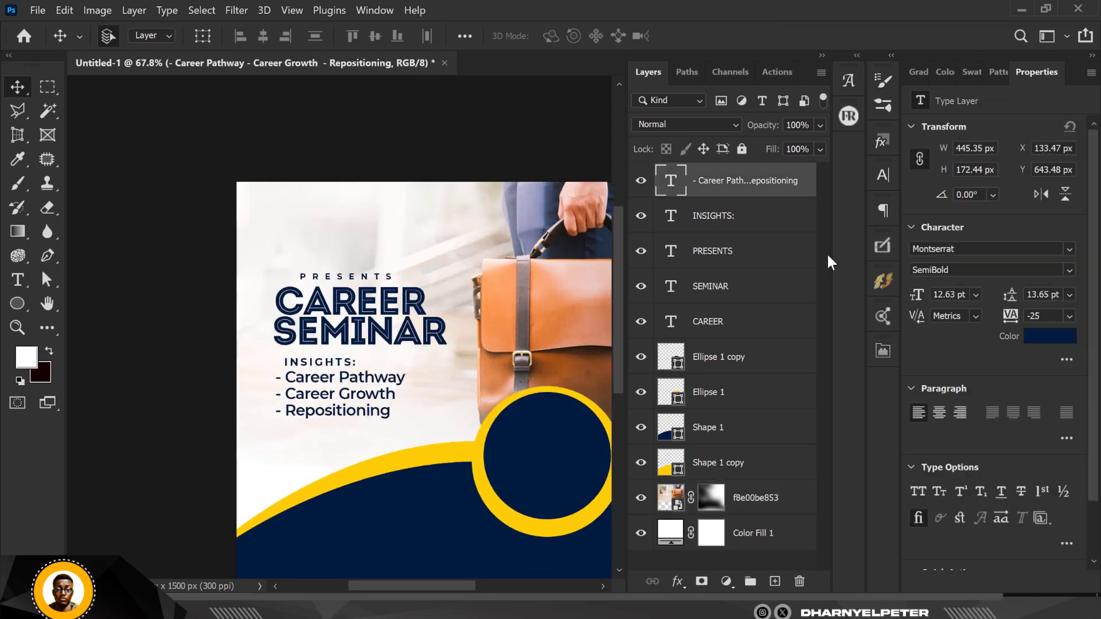
pyautogui.keyDown('shift'); pyautogui.click(739, 321); pyautogui.keyUp('shift')
pyautogui.hotkey('ctrl', 't')
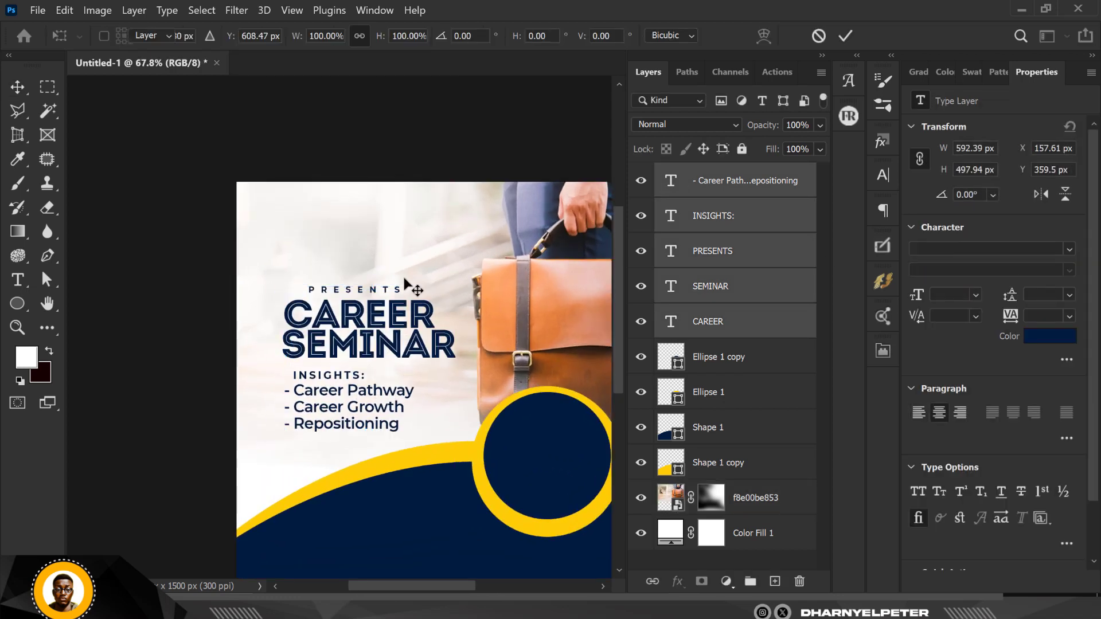
pyautogui.moveTo(358, 300); pyautogui.dragTo(367, 312)
pyautogui.press('Escape')
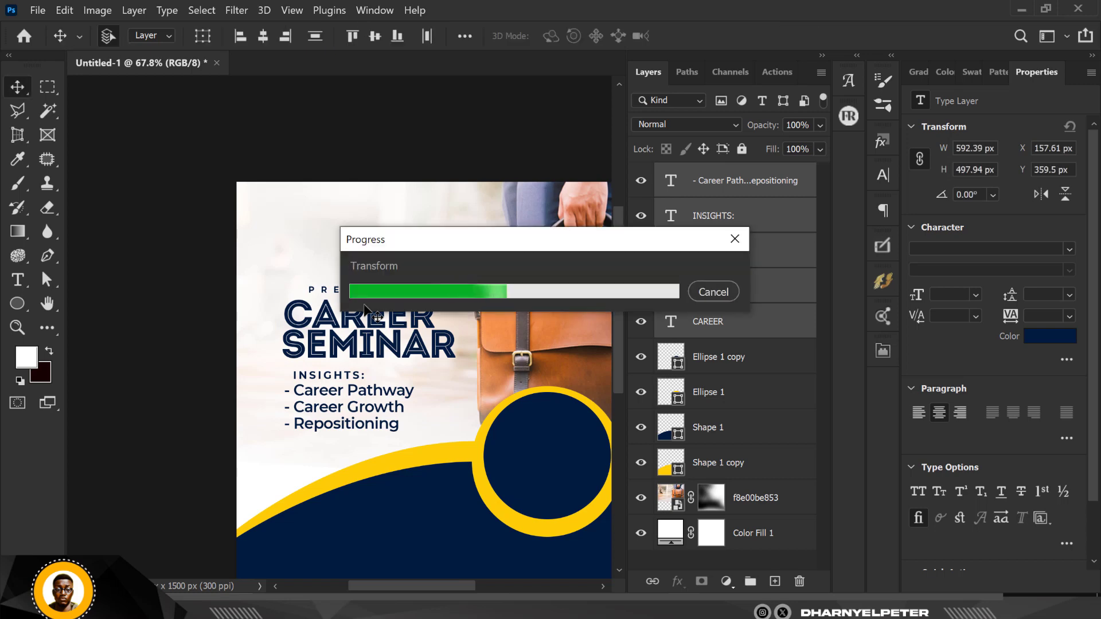
pyautogui.click(213, 312)
pyautogui.scroll(-9, 326, 313)
pyautogui.scroll(11, 322, 335)
# Duplicate the bullet list layer.
pyautogui.click(369, 336)
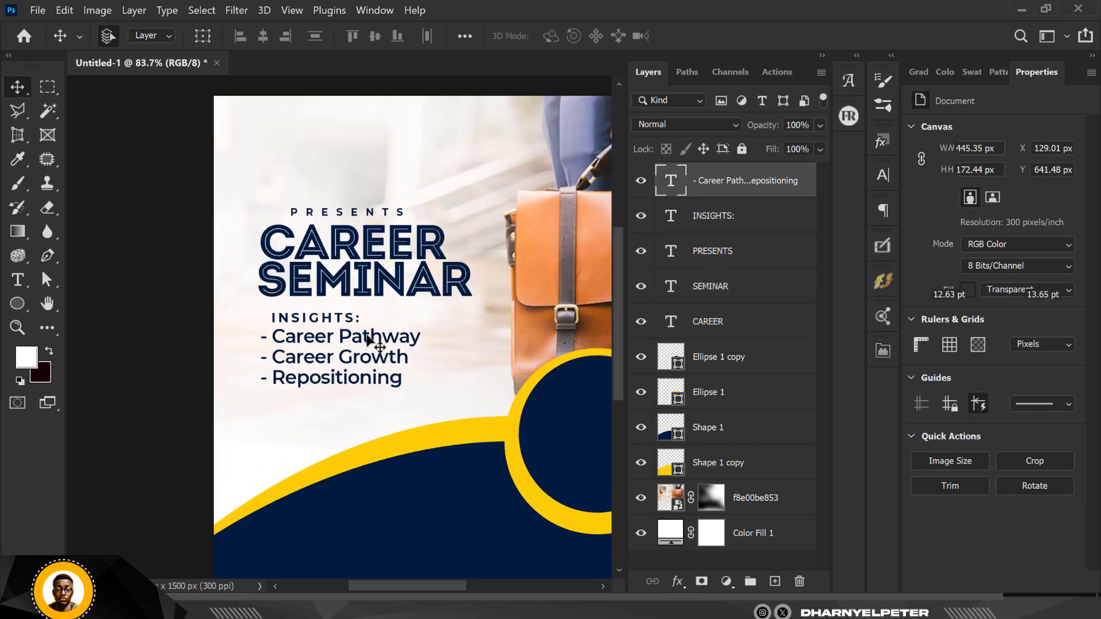
pyautogui.hotkey('ctrl', 'j')
pyautogui.click(1052, 336)
# Turn the list copy into white Black-weight 8TH text and place a copy on the navy base.
pyautogui.click(594, 139)
pyautogui.click(1021, 137)
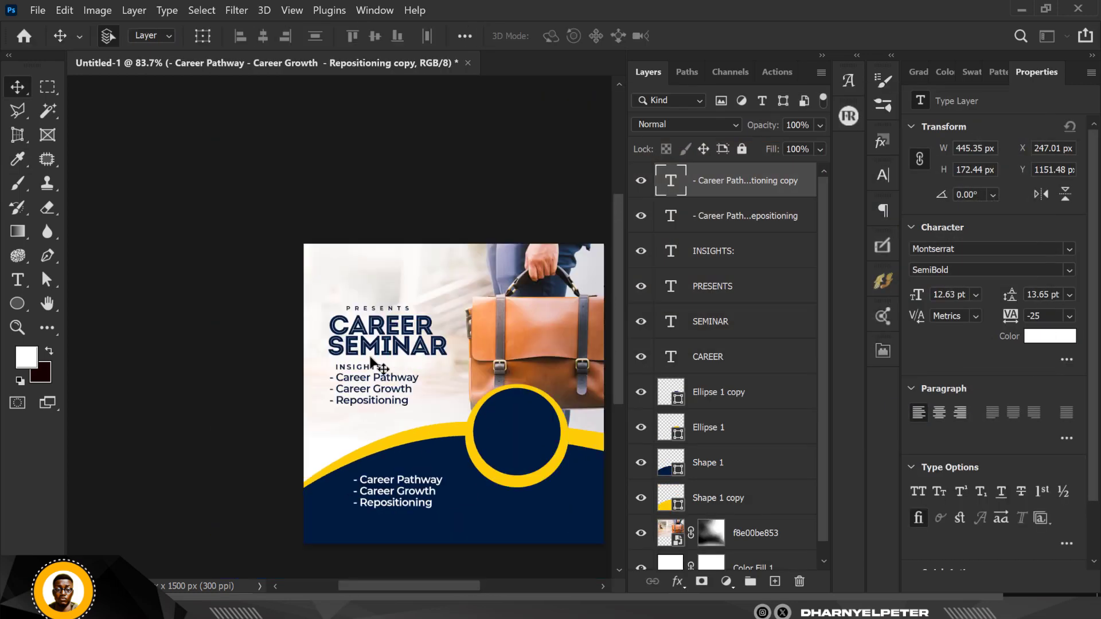
pyautogui.doubleClick(671, 181)
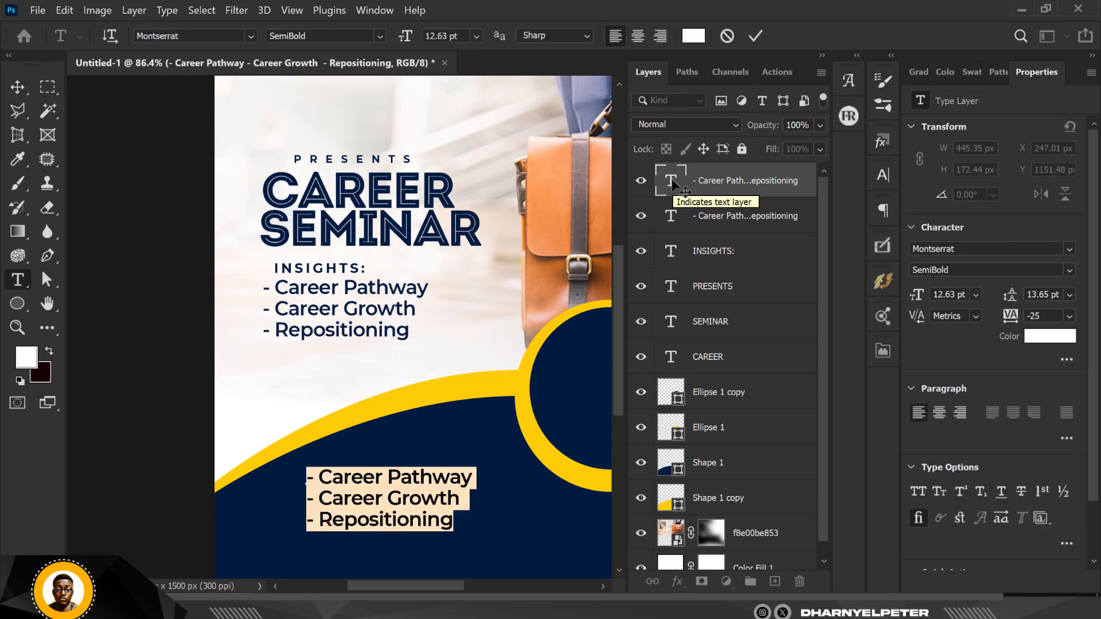
pyautogui.write('8TH')
pyautogui.click(17, 87)
pyautogui.click(1069, 270)
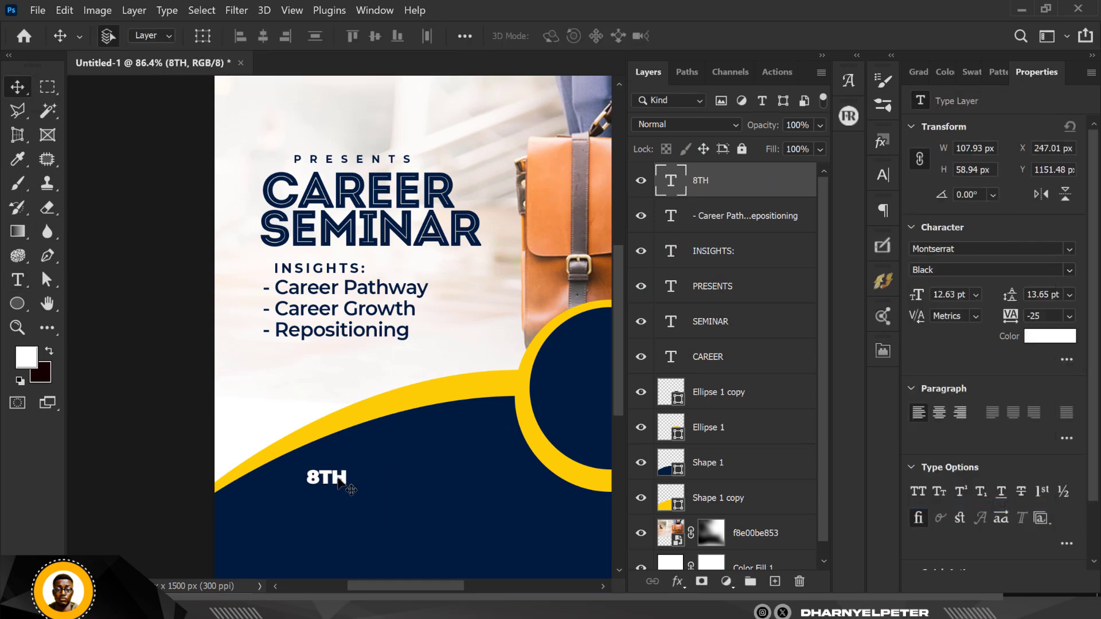
pyautogui.moveTo(338, 480); pyautogui.dragTo(425, 412)
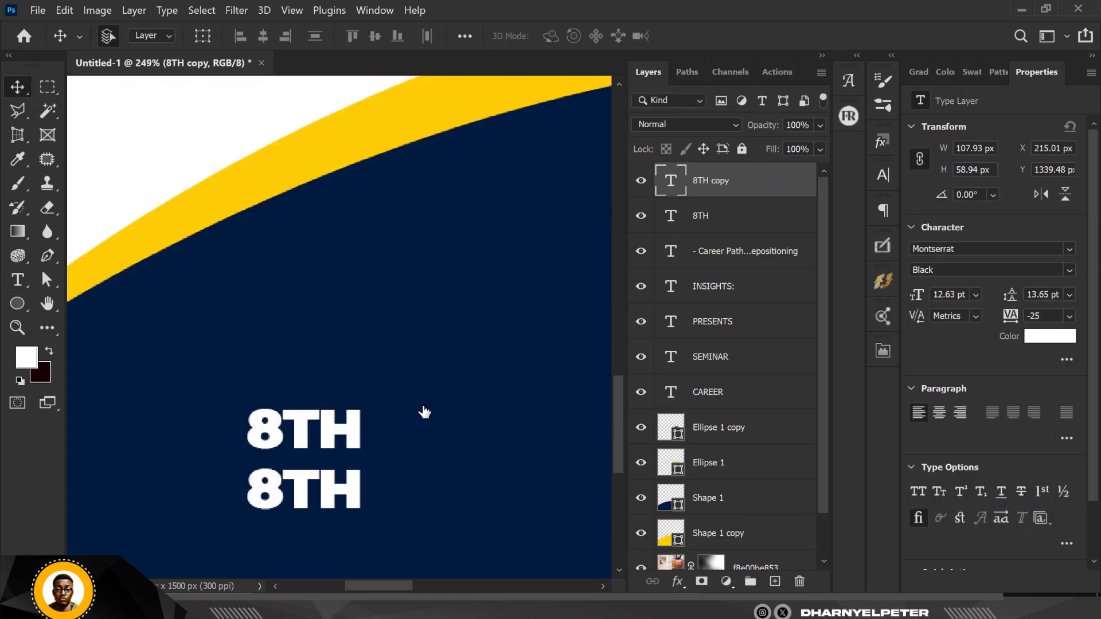
# Retype the lower copy as MAY and enlarge 8TH and MAY by about 125%.
pyautogui.doubleClick(321, 487)
pyautogui.write('MAY')
pyautogui.hotkey('ctrl', 'Return')
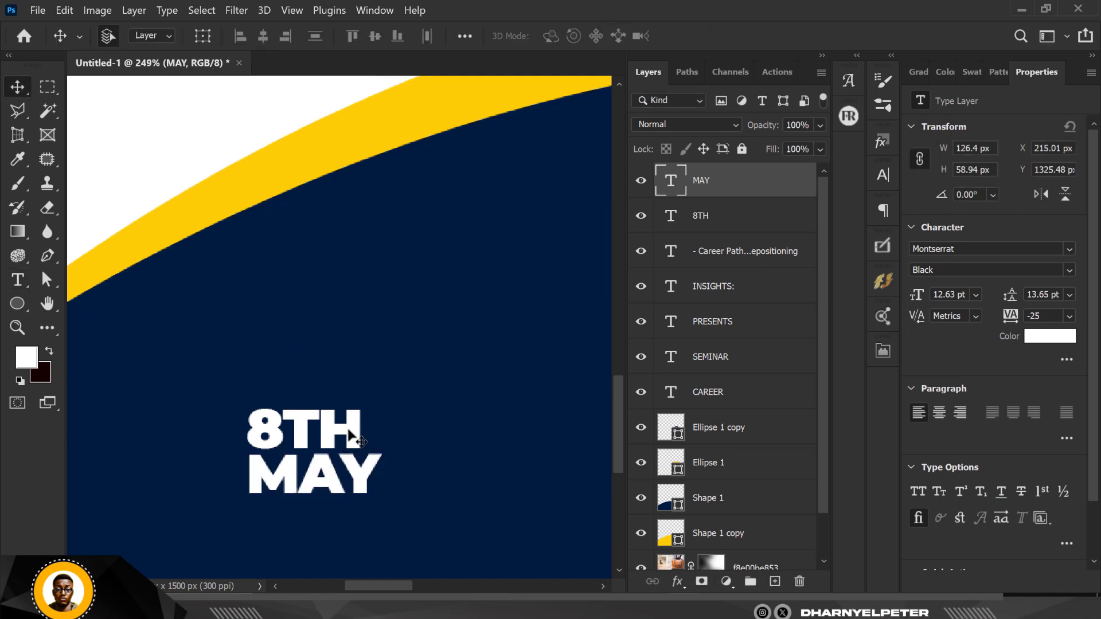
pyautogui.keyDown('shift'); pyautogui.click(349, 434); pyautogui.keyUp('shift')
pyautogui.hotkey('ctrl', 't')
pyautogui.moveTo(383, 406); pyautogui.dragTo(412, 377)
pyautogui.press('Return')
# Copy 8TH upward, retype it as Date and set it to Medium weight.
pyautogui.click(411, 385)
pyautogui.click(382, 419)
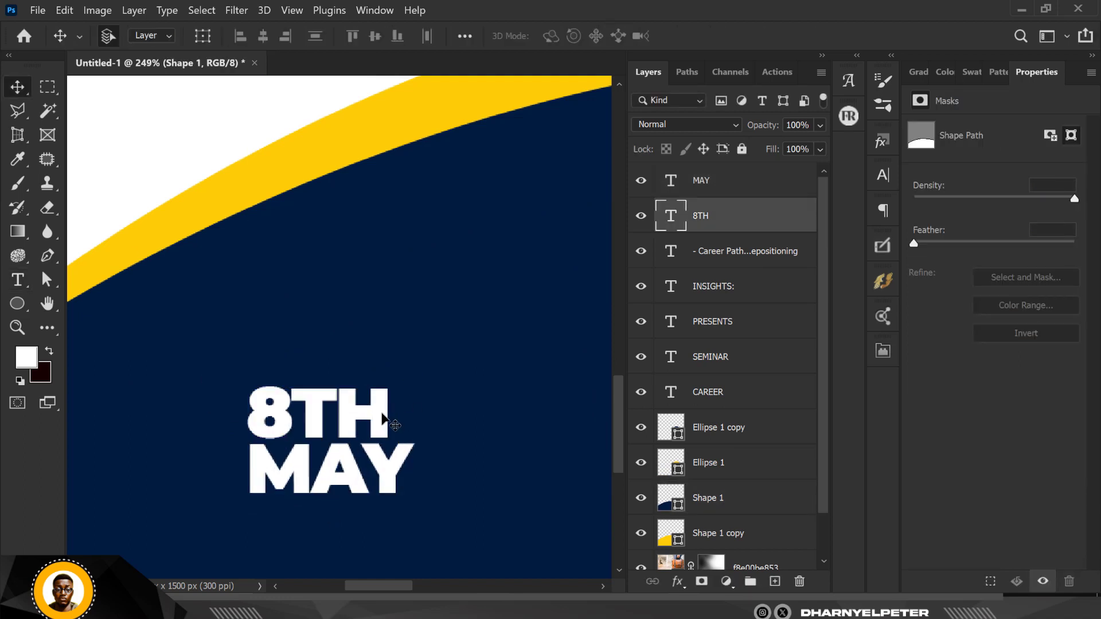
pyautogui.moveTo(383, 419); pyautogui.dragTo(381, 337)
pyautogui.doubleClick(669, 216)
pyautogui.write('Date')
pyautogui.hotkey('ctrl', 'Return')
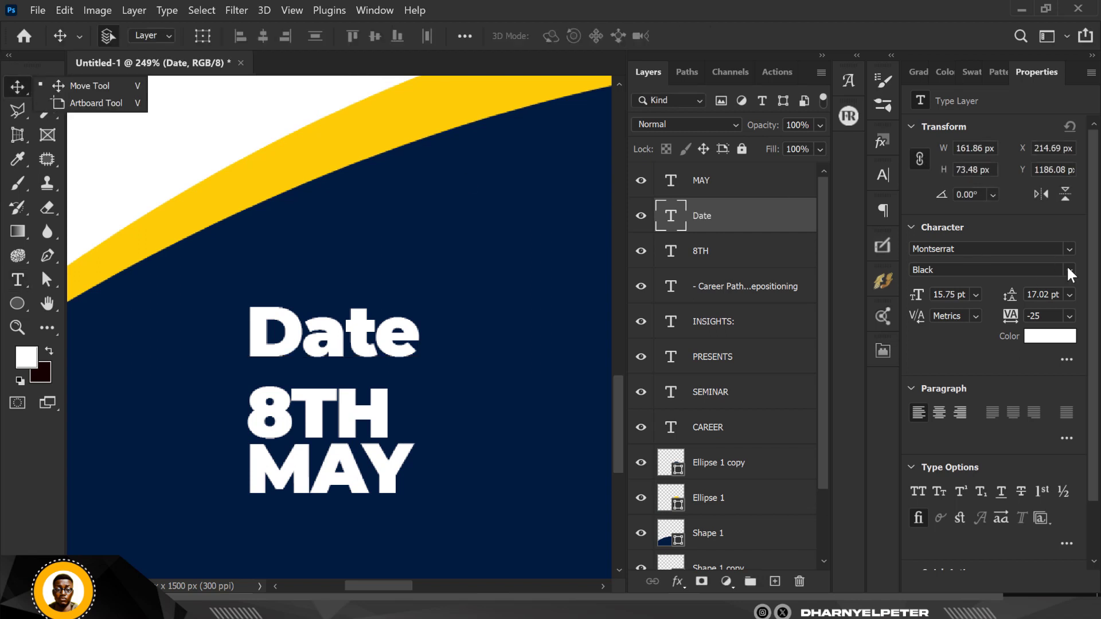
pyautogui.click(1067, 274)
pyautogui.click(946, 398)
# Make the label 'Date:', shrink it to half size above 8TH and colour it the curve's yellow.
pyautogui.doubleClick(401, 333)
pyautogui.press('End')
pyautogui.write(':')
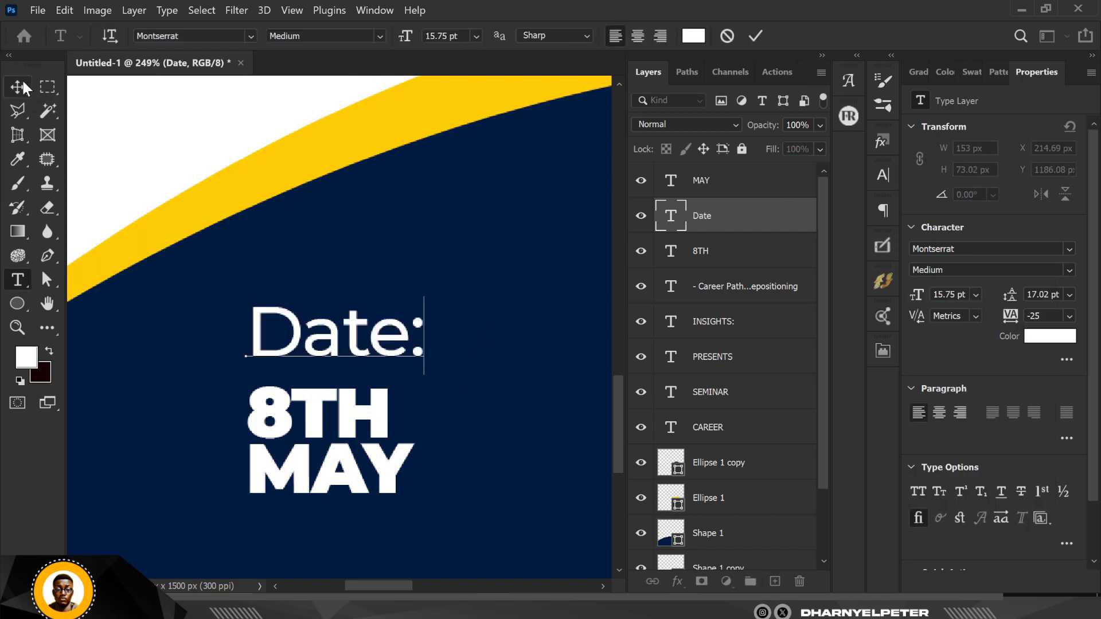
pyautogui.click(24, 87)
pyautogui.hotkey('ctrl', 't')
pyautogui.moveTo(423, 297); pyautogui.dragTo(312, 300)
pyautogui.press('Return')
pyautogui.moveTo(283, 363); pyautogui.dragTo(312, 376)
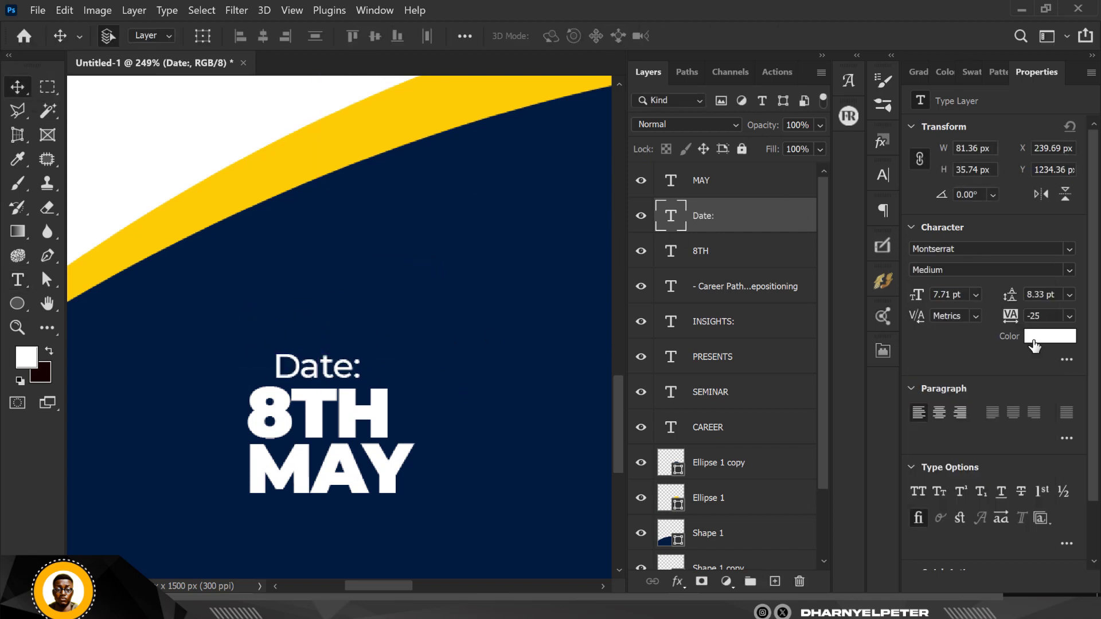
pyautogui.click(1034, 340)
pyautogui.click(516, 94)
pyautogui.click(1000, 135)
# Bring up the shape drawing tool choices.
pyautogui.scroll(-8, 349, 390)
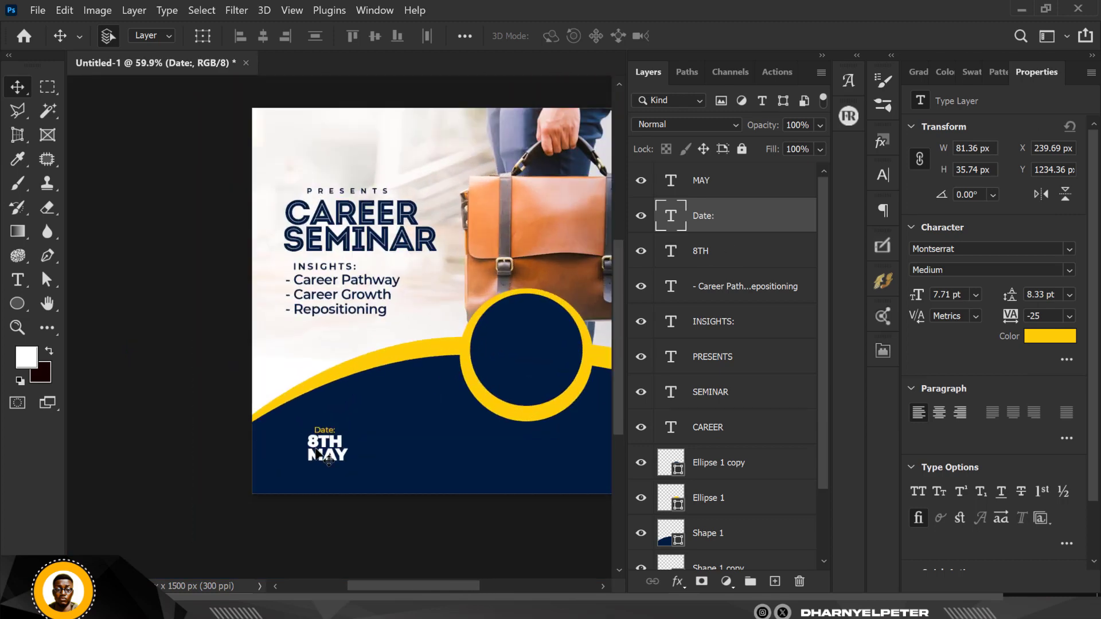
pyautogui.scroll(7, 328, 450)
pyautogui.rightClick(19, 304)
# Draw a thin white vertical bar beside 8TH MAY and copy it alongside itself.
pyautogui.click(84, 308)
pyautogui.moveTo(396, 378); pyautogui.dragTo(399, 487)
pyautogui.click(963, 254)
pyautogui.click(869, 344)
pyautogui.click(17, 87)
pyautogui.click(405, 419)
pyautogui.scroll(5, 404, 427)
pyautogui.moveTo(388, 404); pyautogui.dragTo(408, 357)
pyautogui.scroll(-5, 388, 378)
# Duplicate the Date:, 8TH and MAY layers and place the copy right of the bars.
pyautogui.click(293, 345)
pyautogui.click(737, 172)
pyautogui.keyDown('ctrl'); pyautogui.click(724, 286); pyautogui.keyUp('ctrl')
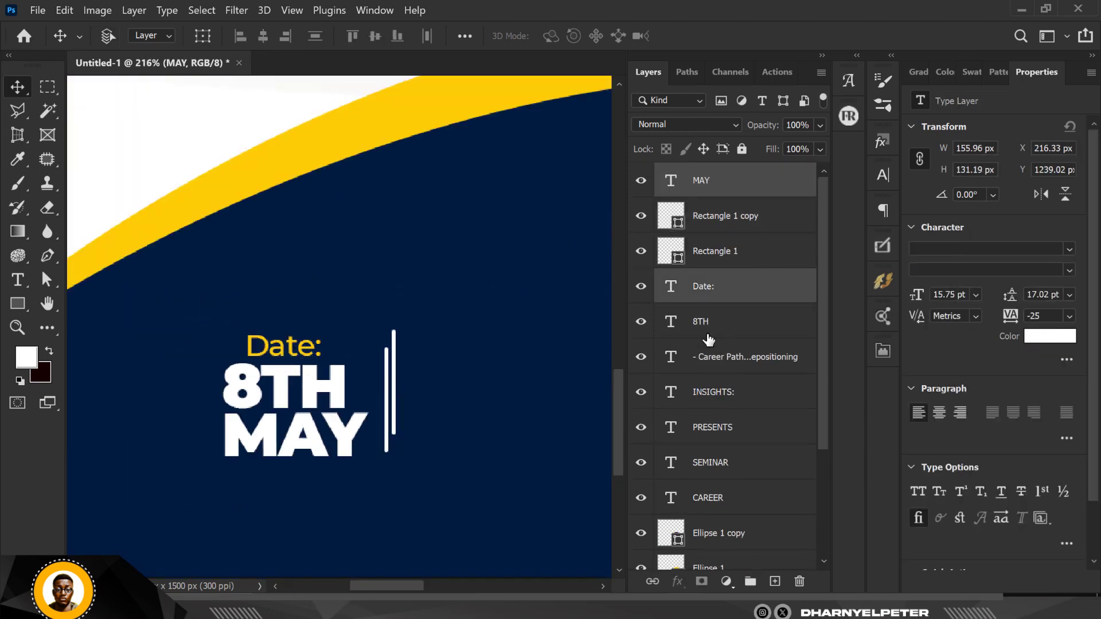
pyautogui.keyDown('ctrl'); pyautogui.click(708, 334); pyautogui.keyUp('ctrl')
pyautogui.hotkey('ctrl', 'j')
pyautogui.moveTo(327, 389); pyautogui.dragTo(533, 389)
# Change the copied 8TH text to 5PM.
pyautogui.click(569, 348)
pyautogui.scroll(4, 569, 348)
pyautogui.click(533, 427)
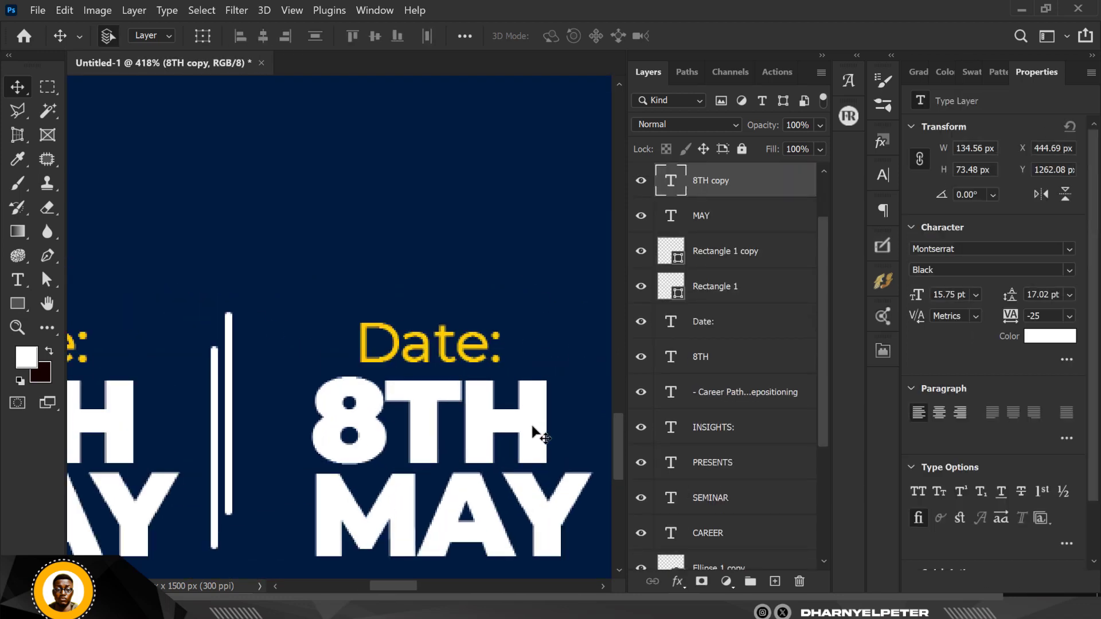
pyautogui.doubleClick(499, 437)
pyautogui.write('5PM')
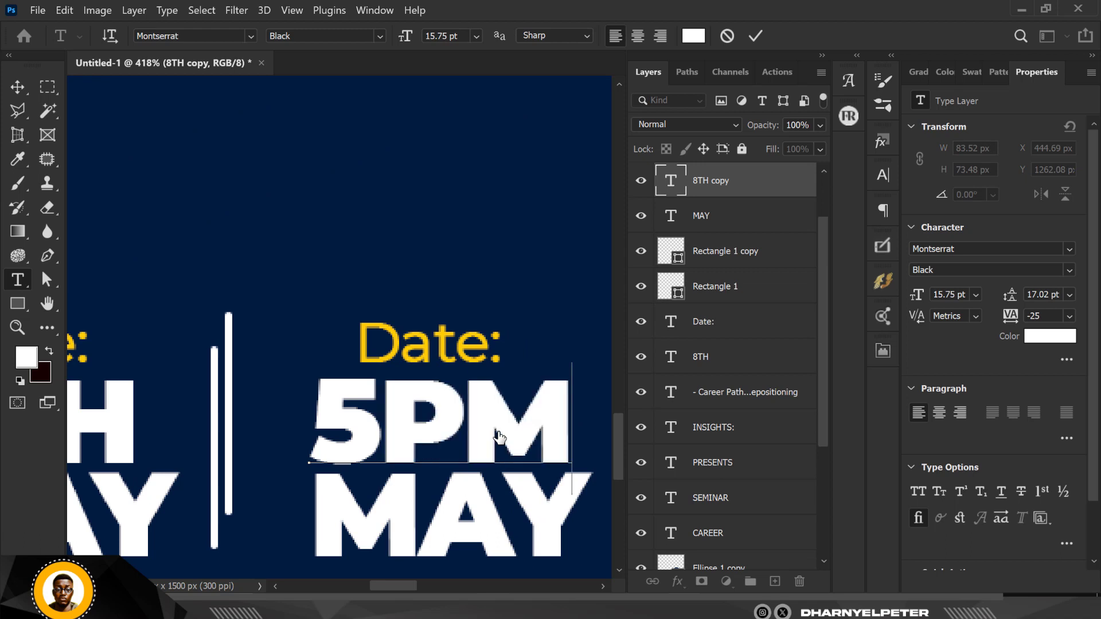
pyautogui.click(18, 87)
# Change the copied Date: label to Time:.
pyautogui.click(501, 479)
pyautogui.click(449, 347)
pyautogui.doubleClick(673, 215)
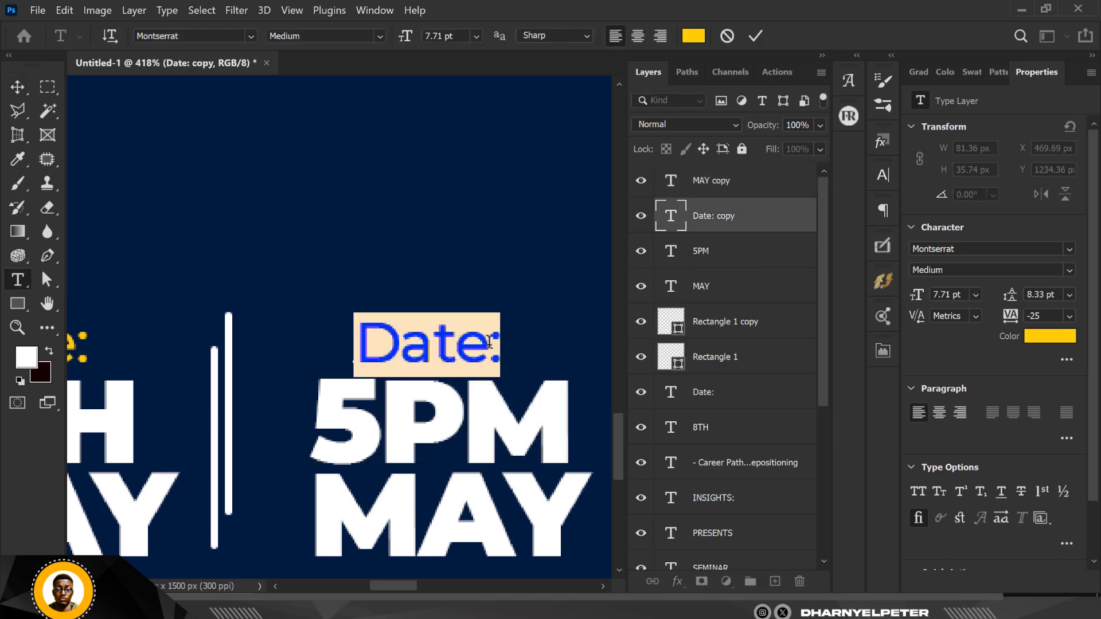
pyautogui.moveTo(489, 343); pyautogui.dragTo(339, 327)
pyautogui.write('Time:')
pyautogui.click(18, 87)
# Retype the copied MAY as Prompt in SemiBold, scaled down to about 150 px wide.
pyautogui.click(481, 508)
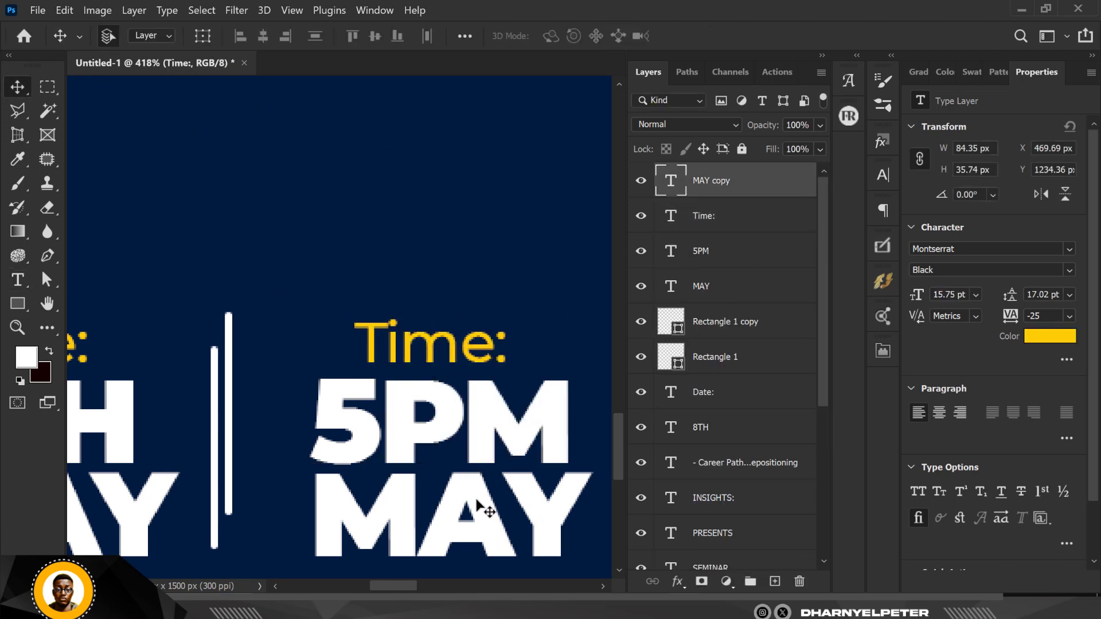
pyautogui.doubleClick(671, 181)
pyautogui.write('Prom')
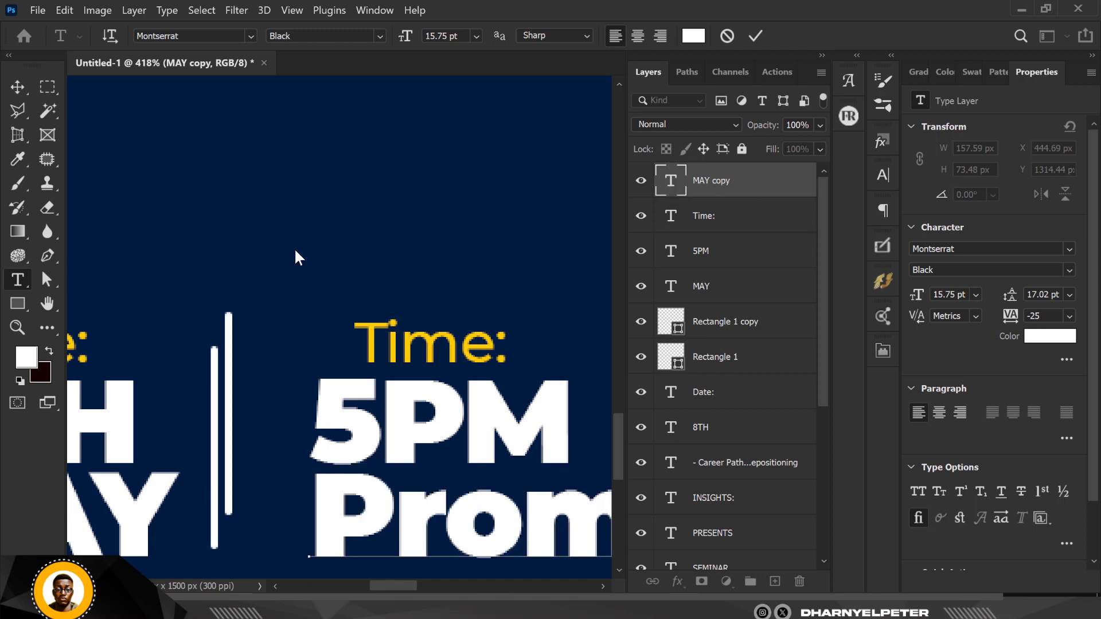
pyautogui.write('pt')
pyautogui.moveTo(240, 330); pyautogui.dragTo(193, 339)
pyautogui.click(18, 87)
pyautogui.click(1072, 270)
pyautogui.click(950, 429)
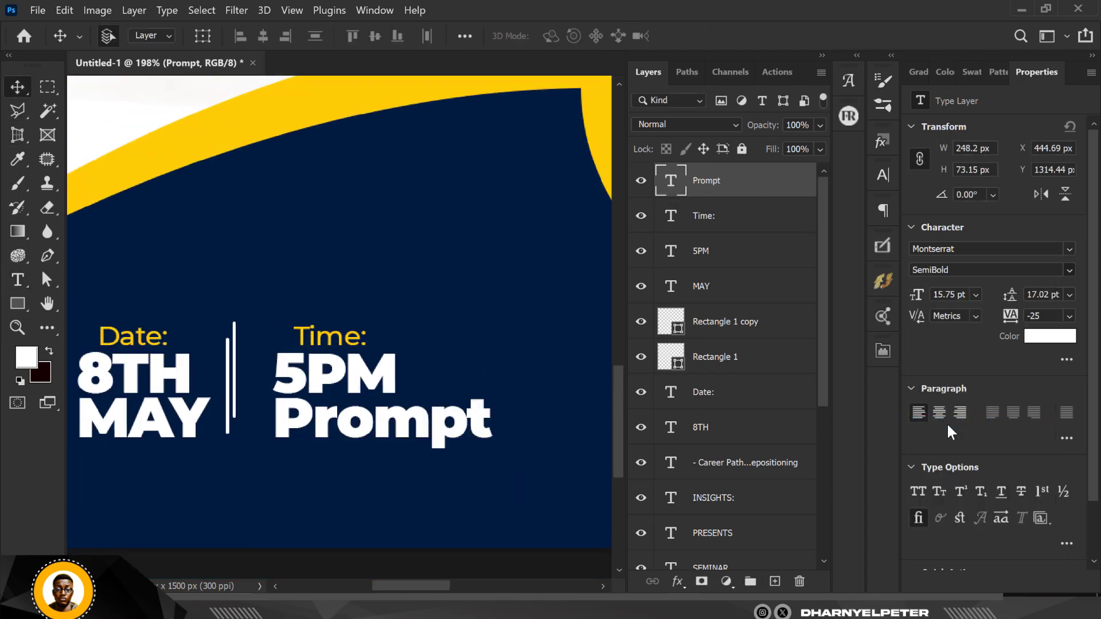
pyautogui.hotkey('ctrl', 't')
pyautogui.moveTo(483, 452); pyautogui.dragTo(361, 436)
pyautogui.press('Return')
# Place copies of the Time: label and Prompt text further to the right.
pyautogui.moveTo(302, 607)
pyautogui.scroll(4, 340, 405)
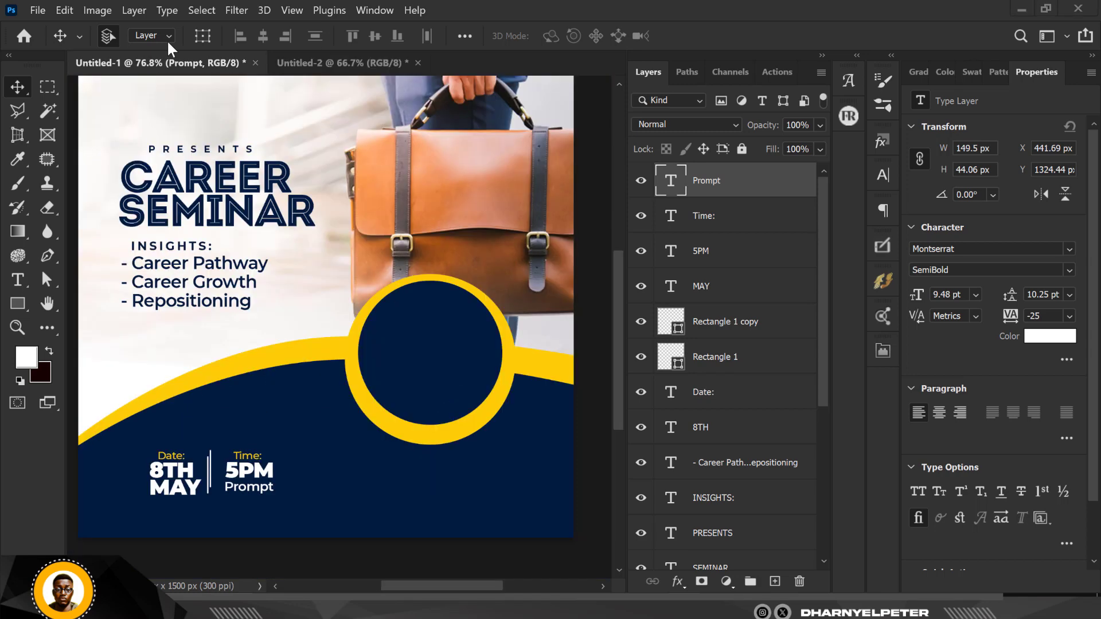
pyautogui.scroll(5, 260, 469)
pyautogui.moveTo(240, 433); pyautogui.dragTo(442, 446)
pyautogui.moveTo(218, 519); pyautogui.dragTo(448, 464)
# Retype the copied Prompt line as PEACE HOUSE.
pyautogui.doubleClick(445, 493)
pyautogui.write('PEASE')
pyautogui.press('BackSpace')
pyautogui.press('BackSpace')
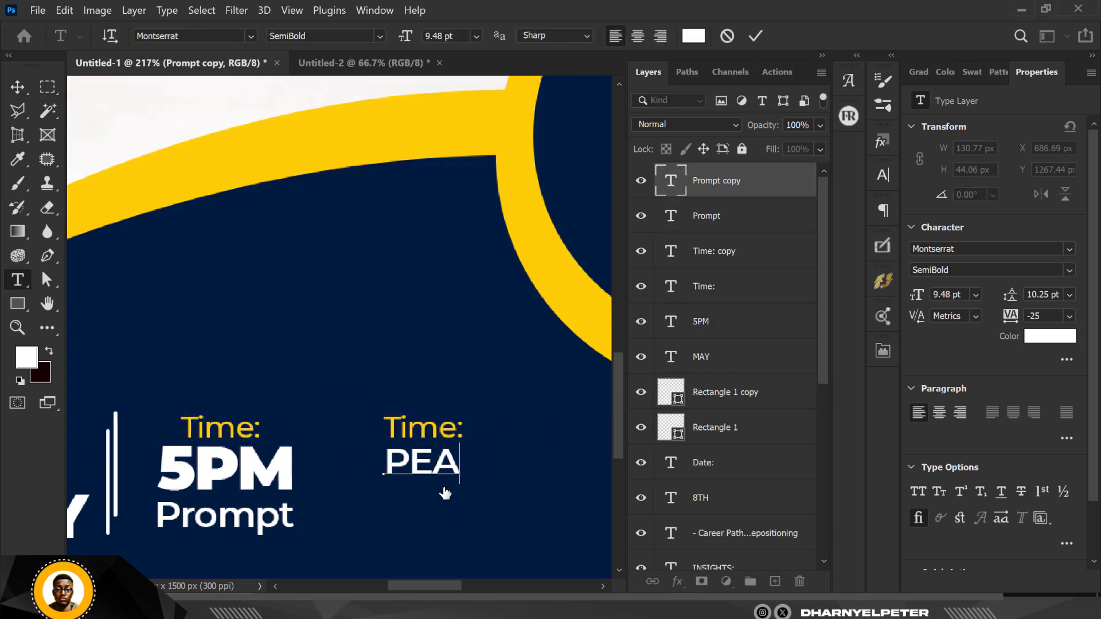
pyautogui.write('CE HOUS')
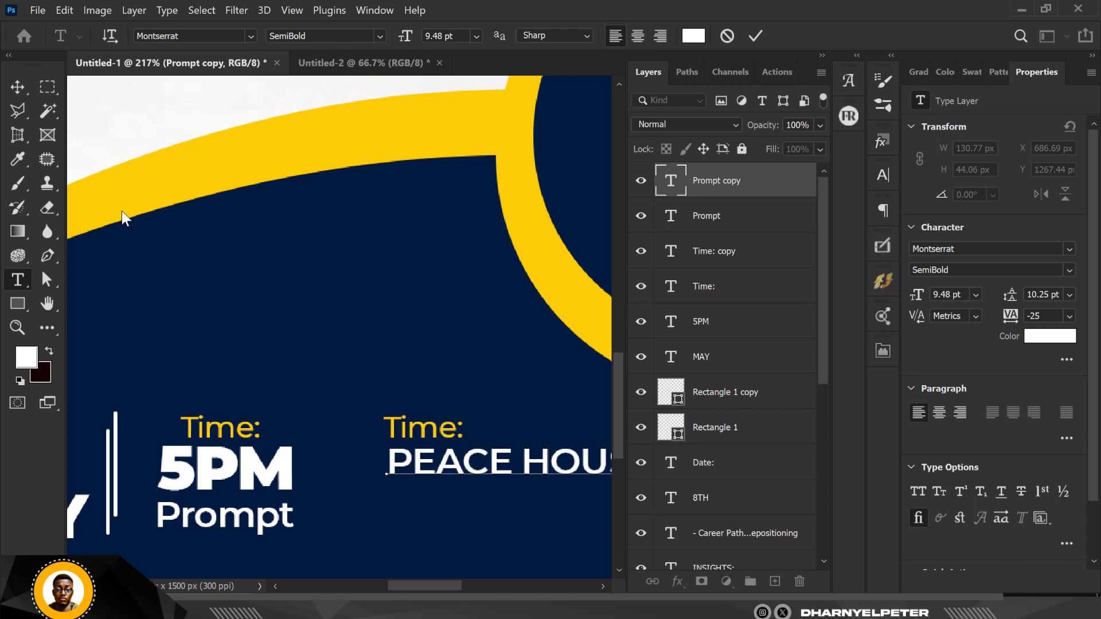
pyautogui.click(17, 87)
# Duplicate PEACE HOUSE onto a line below, retype it as the start of the street address, and nudge it up.
pyautogui.moveTo(469, 488); pyautogui.dragTo(469, 533)
pyautogui.doubleClick(670, 180)
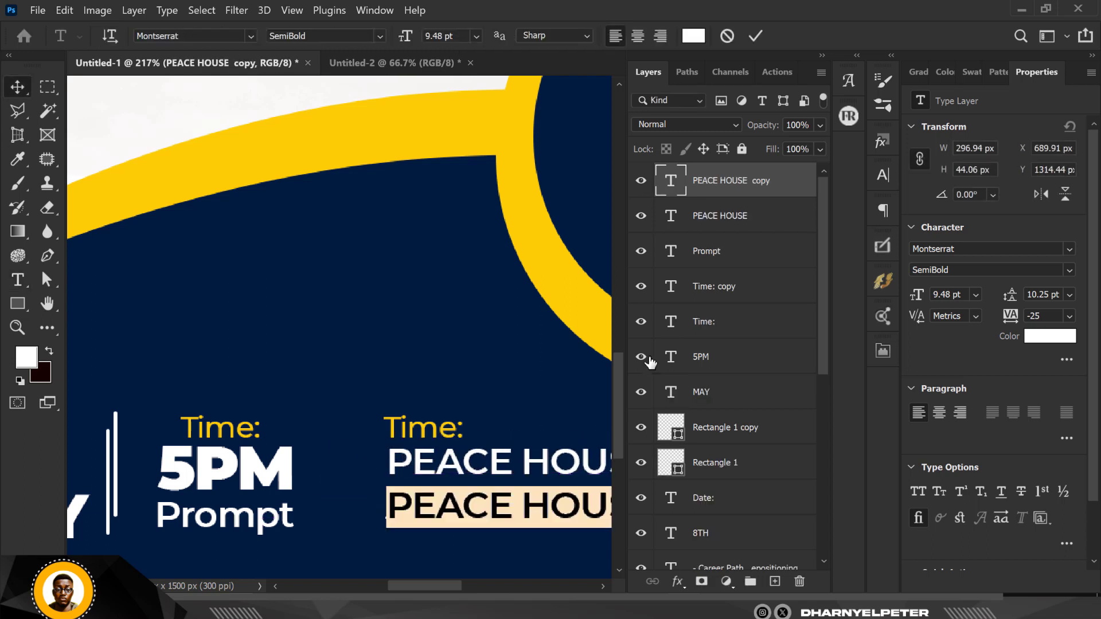
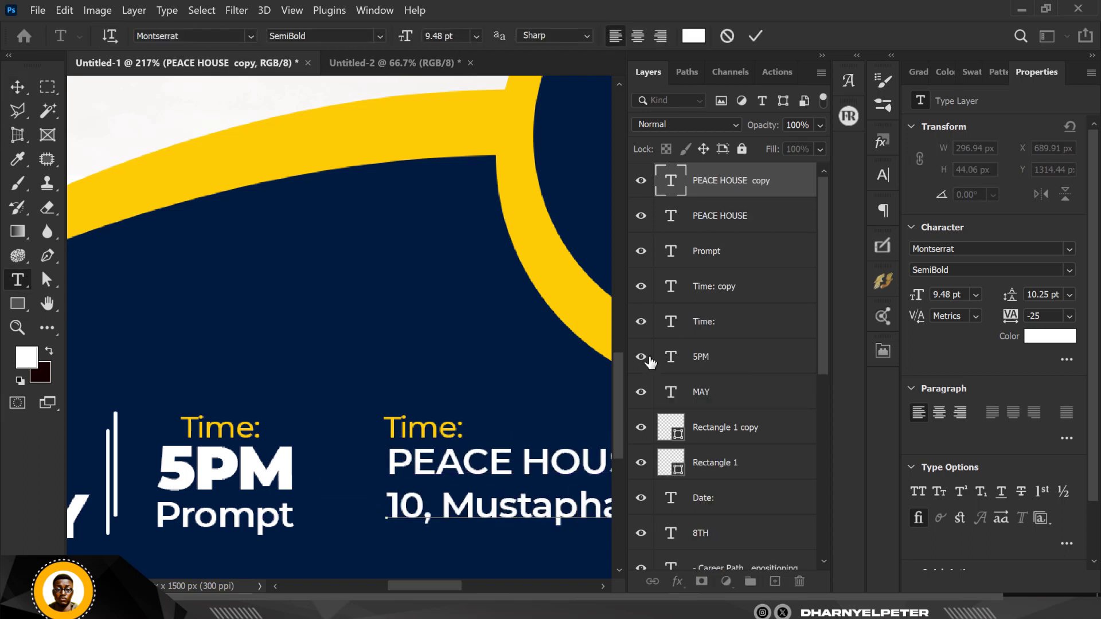
pyautogui.click(18, 87)
pyautogui.moveTo(516, 516); pyautogui.dragTo(304, 335)
pyautogui.scroll(3, 304, 334)
pyautogui.press('Up')
pyautogui.press('Up')
pyautogui.press('Up')
pyautogui.press('Up')
pyautogui.press('Up')
pyautogui.press('Up')
pyautogui.press('Up')
pyautogui.scroll(-7, 350, 337)
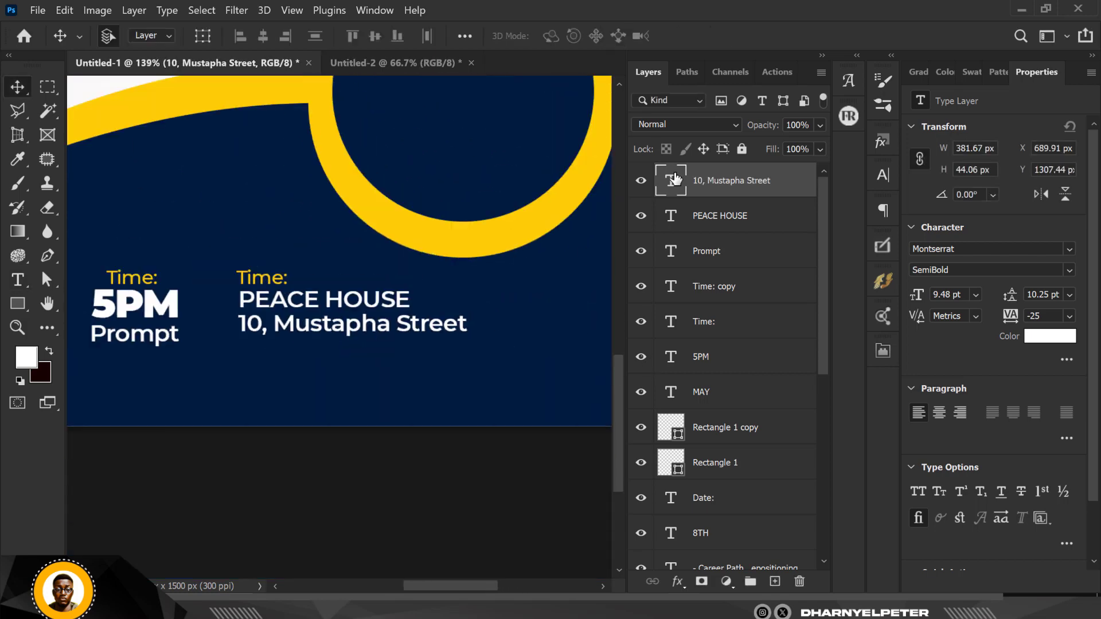
# Complete the venue's street address so it runs onto two lines.
pyautogui.doubleClick(672, 180)
pyautogui.click(467, 329)
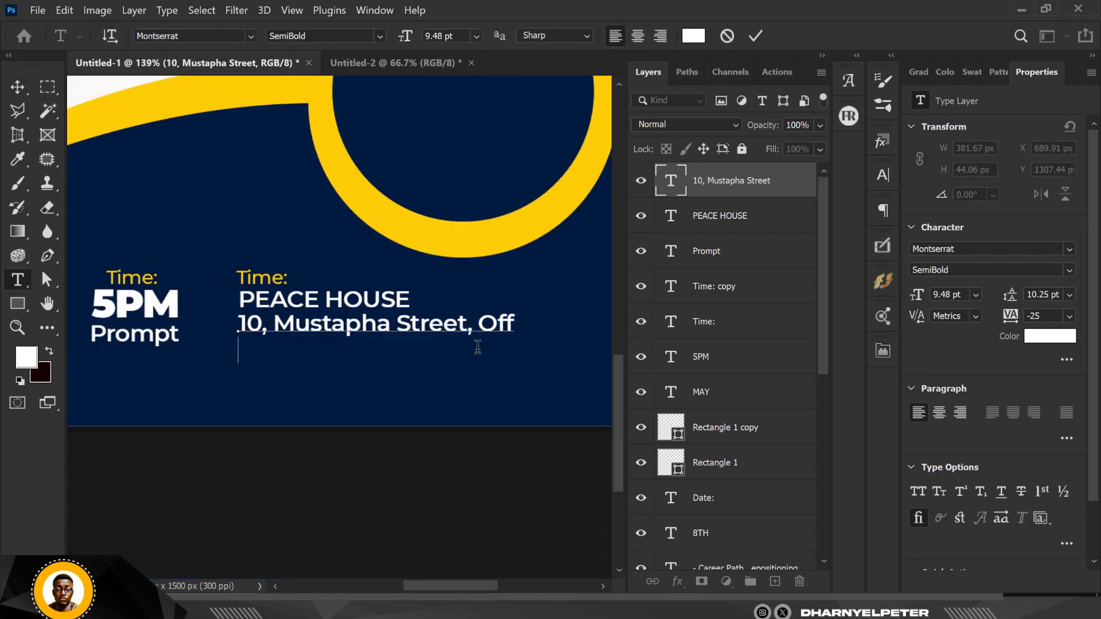
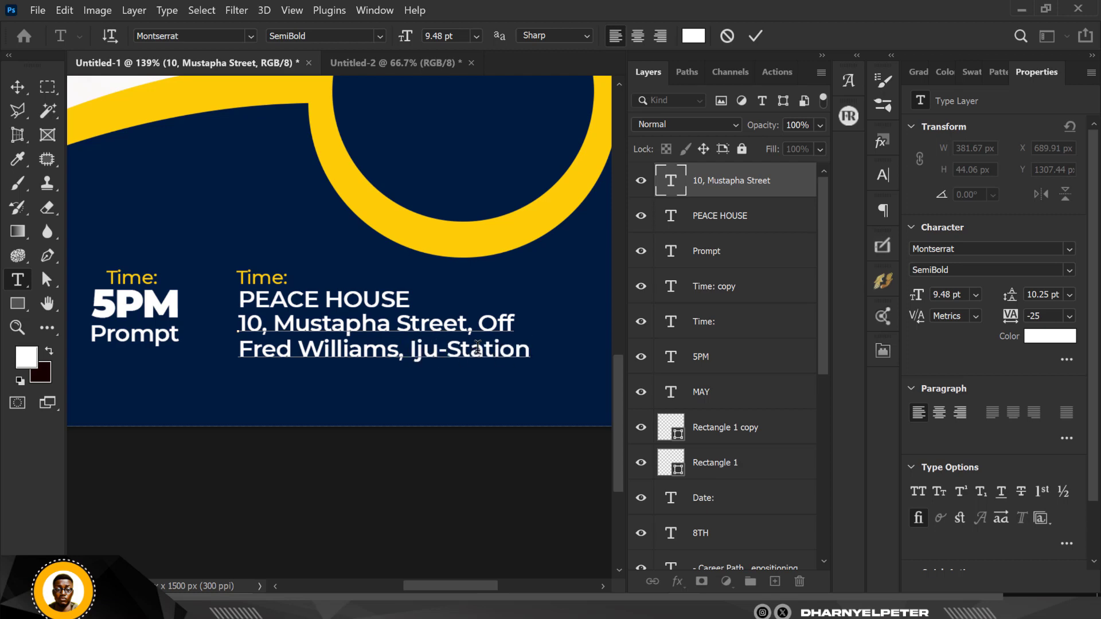
pyautogui.click(18, 83)
pyautogui.scroll(-4, 453, 350)
pyautogui.scroll(6, 425, 326)
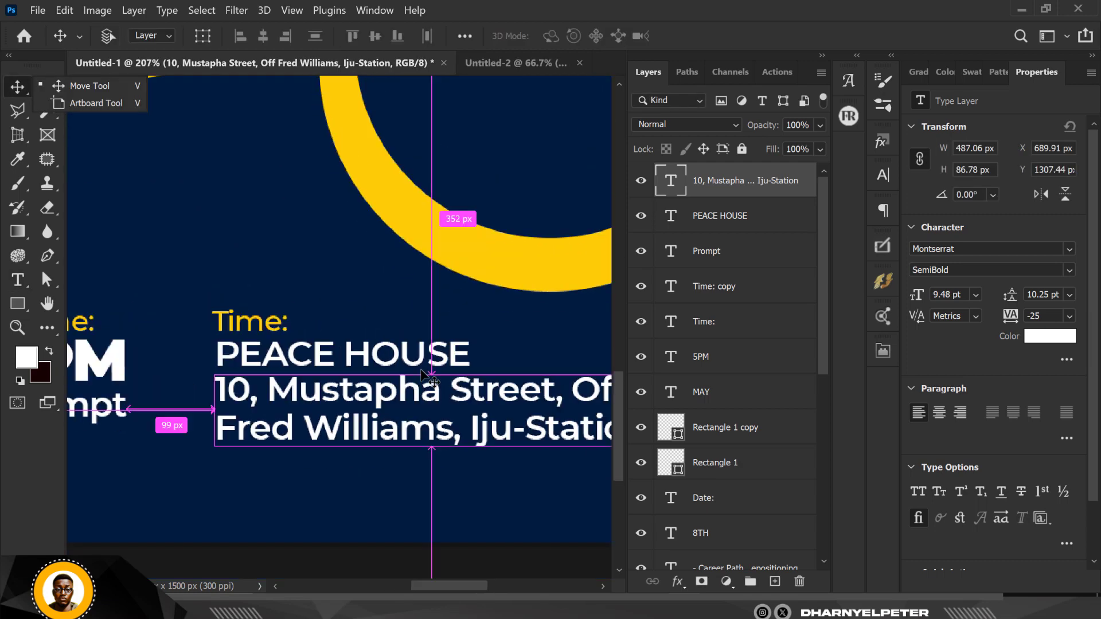
# Shrink PEACE HOUSE to about 7.74 pt and give it tracking of 400.
pyautogui.hotkey('ctrl', 't')
pyautogui.click(453, 354)
pyautogui.hotkey('ctrl', 't')
pyautogui.moveTo(480, 336); pyautogui.dragTo(432, 343)
pyautogui.press('Return')
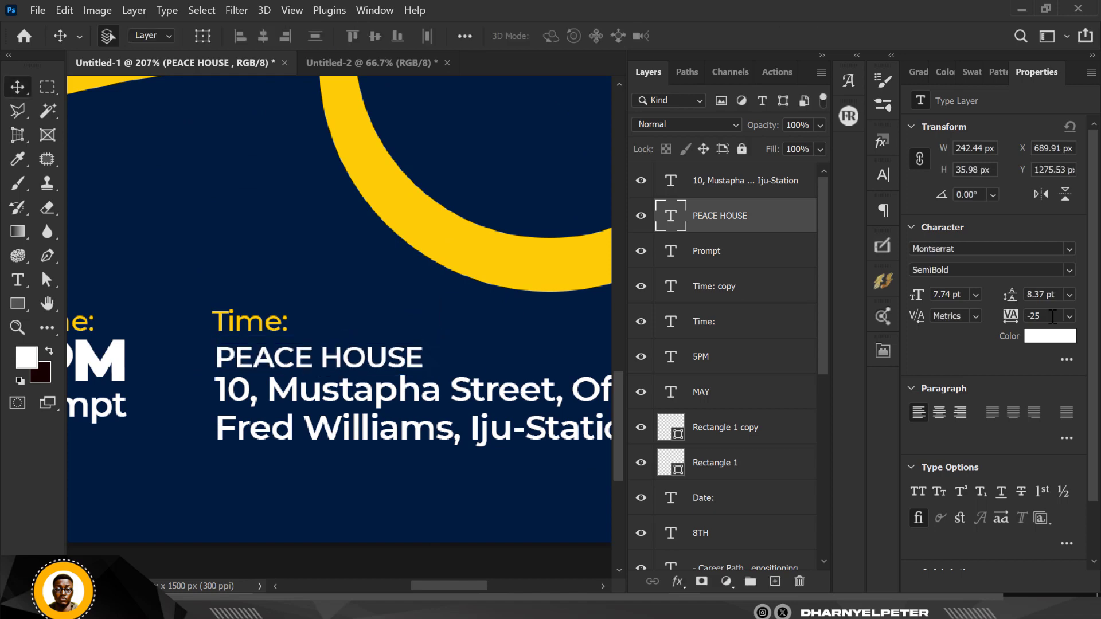
pyautogui.press('Return')
pyautogui.scroll(-5, 427, 355)
# Scale the PRESENTS, CAREER, SEMINAR, INSIGHTS and list layers up to about 114%.
pyautogui.click(430, 353)
pyautogui.scroll(-1, 430, 358)
pyautogui.moveTo(471, 279); pyautogui.dragTo(492, 375)
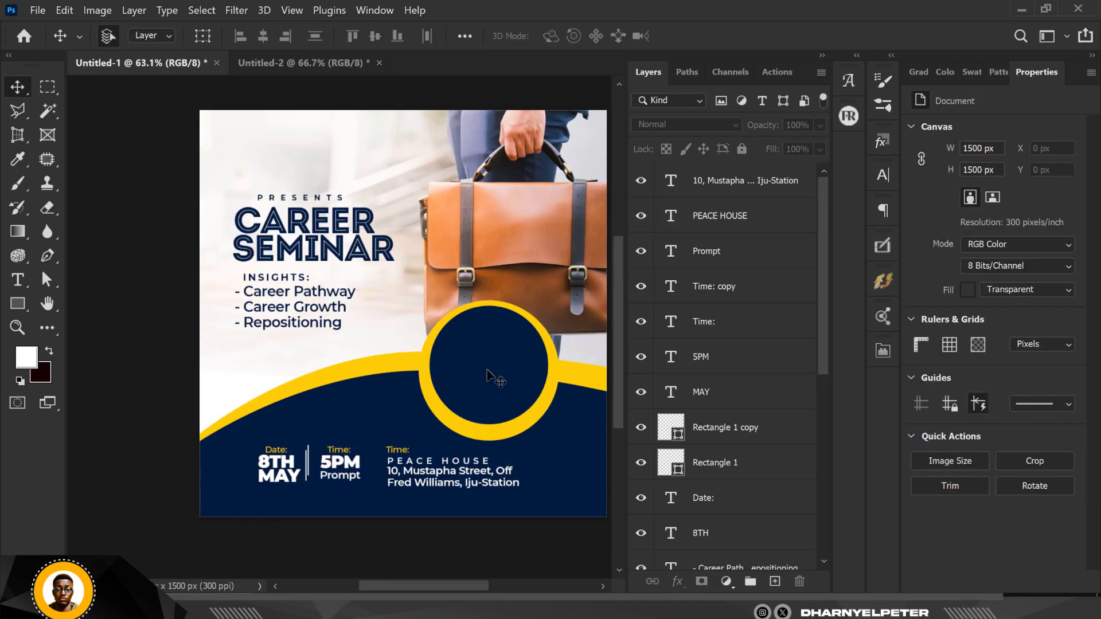
pyautogui.click(300, 198)
pyautogui.click(729, 524)
pyautogui.keyDown('shift'); pyautogui.click(289, 310); pyautogui.keyUp('shift')
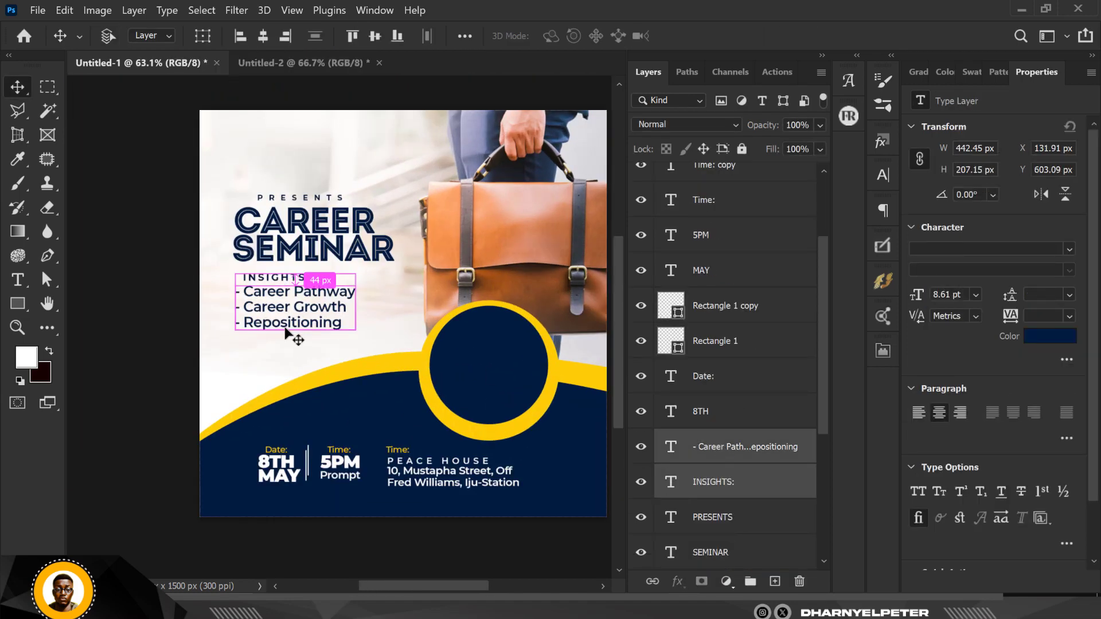
pyautogui.scroll(-3, 731, 505)
pyautogui.click(728, 446)
pyautogui.keyDown('shift'); pyautogui.click(746, 487); pyautogui.keyUp('shift')
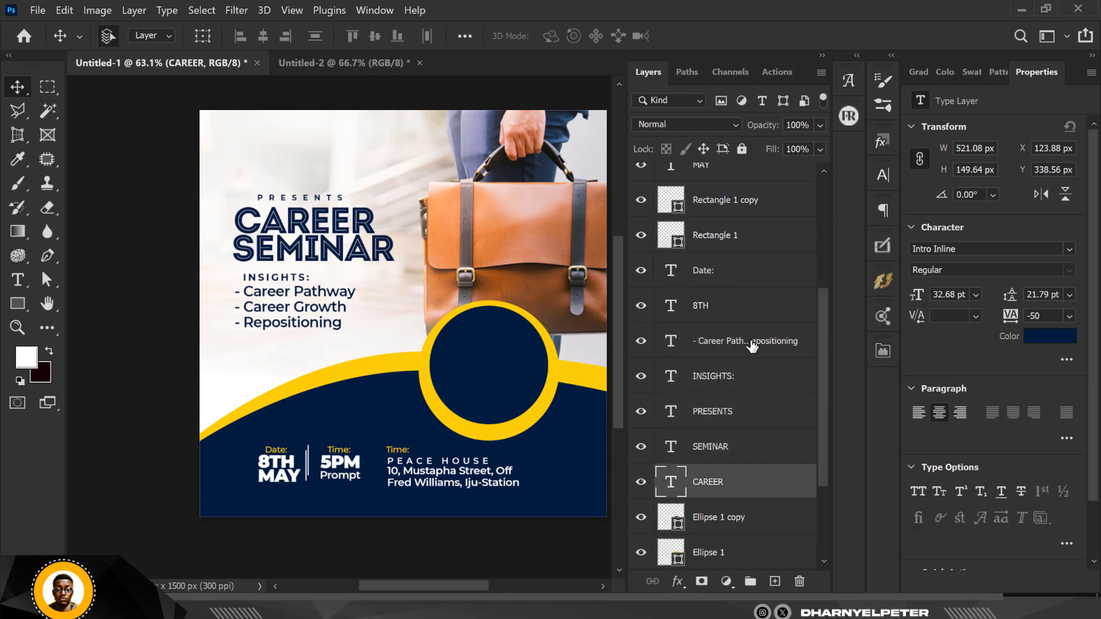
pyautogui.keyDown('shift'); pyautogui.click(750, 342); pyautogui.keyUp('shift')
pyautogui.hotkey('ctrl', 't')
pyautogui.moveTo(389, 325); pyautogui.dragTo(410, 337)
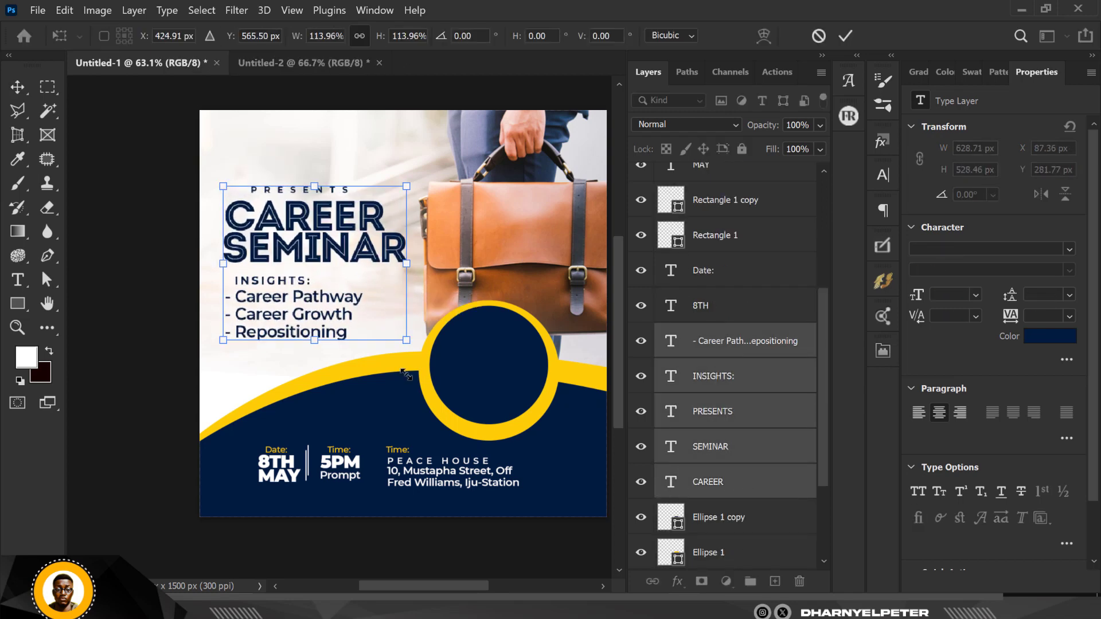
pyautogui.press('Return')
# Nudge all the footer date, time and venue text layers to the left.
pyautogui.scroll(6, 713, 398)
pyautogui.click(726, 515)
pyautogui.scroll(1, 740, 448)
pyautogui.keyDown('shift'); pyautogui.click(758, 185); pyautogui.keyUp('shift')
pyautogui.hotkey('shift', 'Left')
pyautogui.hotkey('shift', 'Left')
pyautogui.hotkey('shift', 'Left')
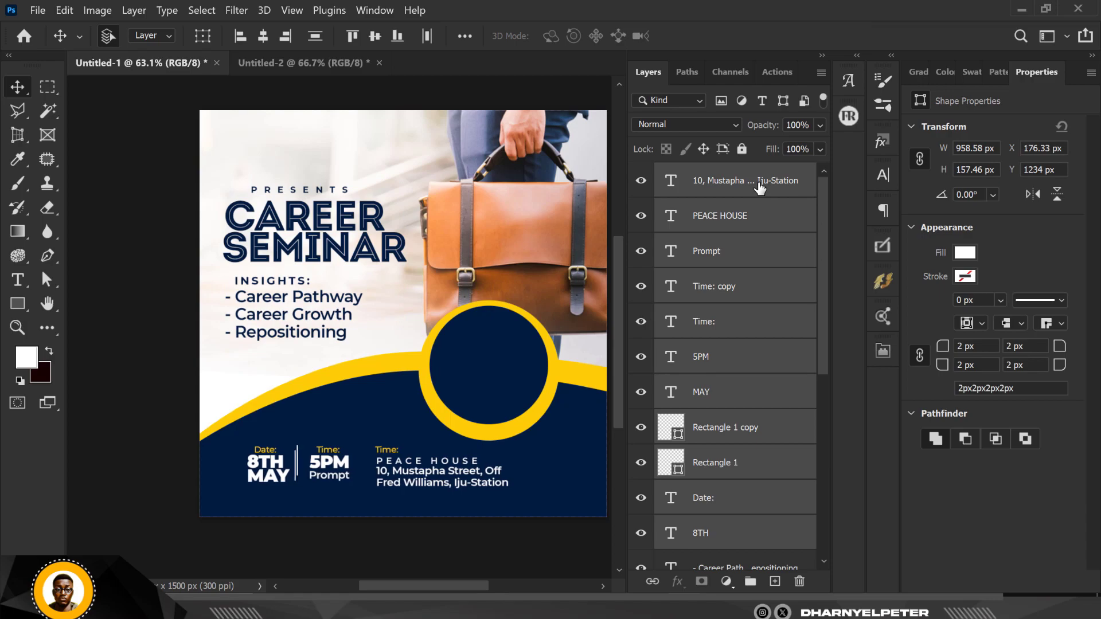
# Select the circle layers through the curved base shape layers.
pyautogui.scroll(-10, 734, 356)
pyautogui.click(732, 393)
pyautogui.keyDown('shift'); pyautogui.click(744, 508); pyautogui.keyUp('shift')
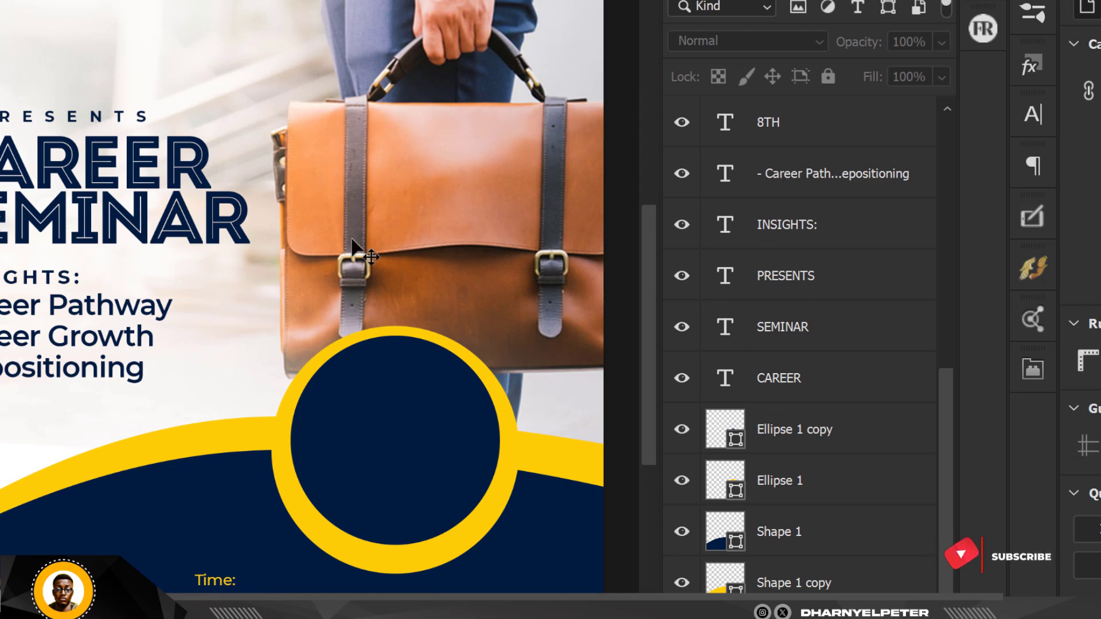
pyautogui.scroll(-1, 352, 241)
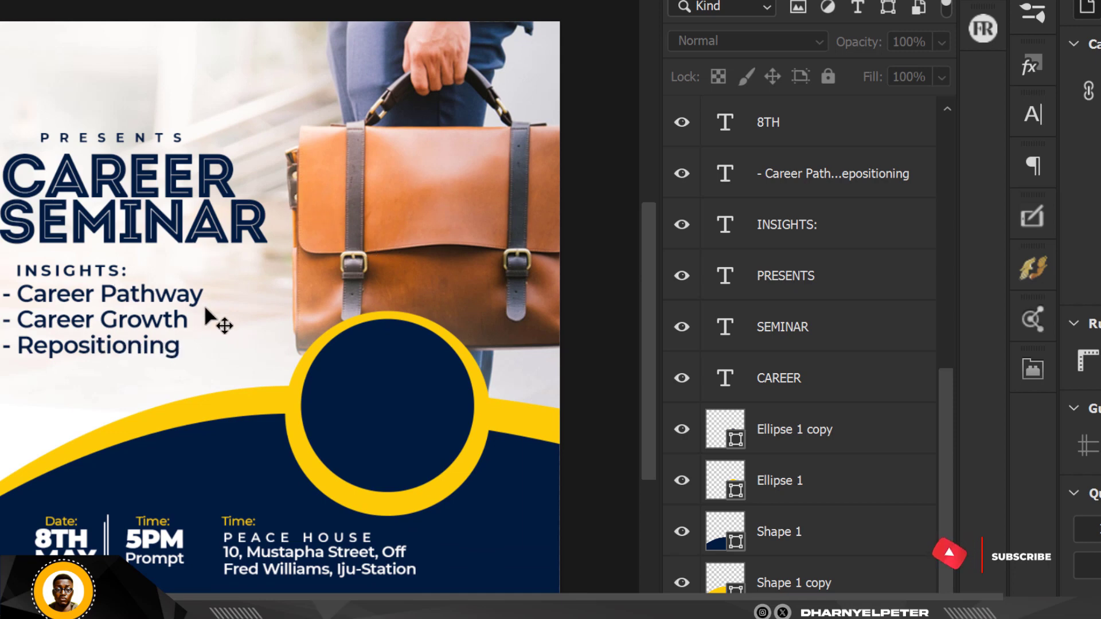
# Group the footer text layers, from the address down to Date:, into a group named INFO.
pyautogui.scroll(5, 860, 398)
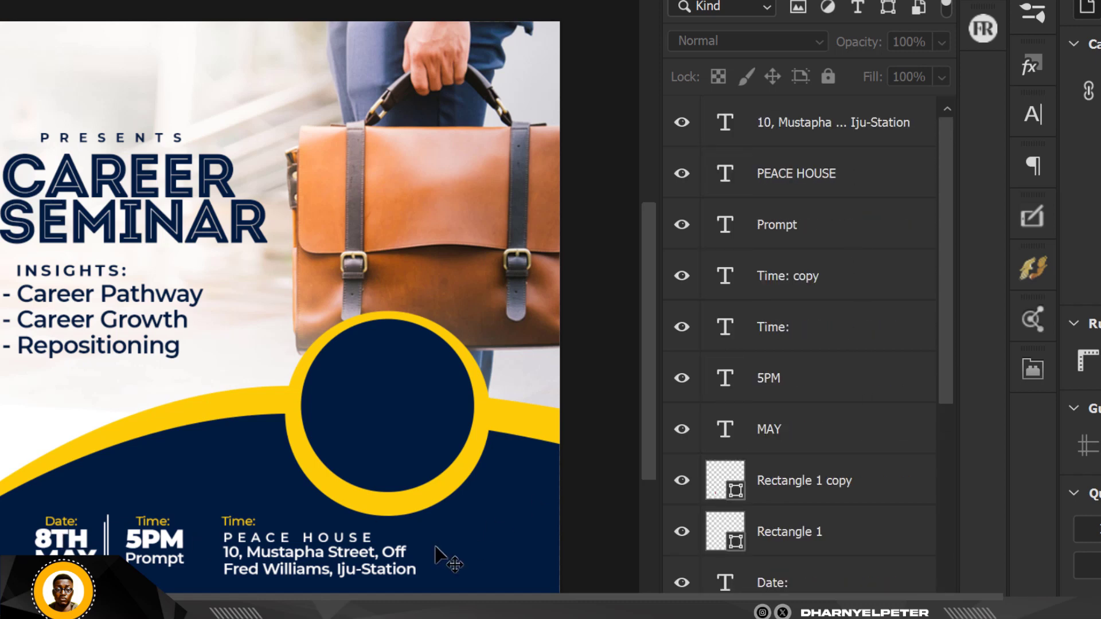
pyautogui.click(858, 122)
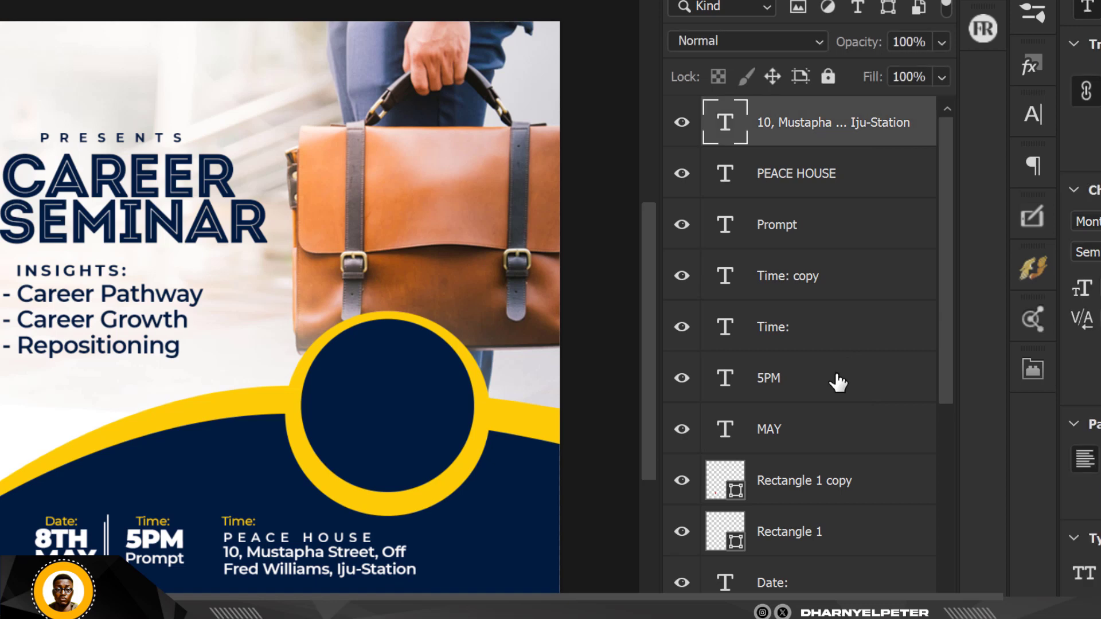
pyautogui.keyDown('shift'); pyautogui.click(839, 436); pyautogui.keyUp('shift')
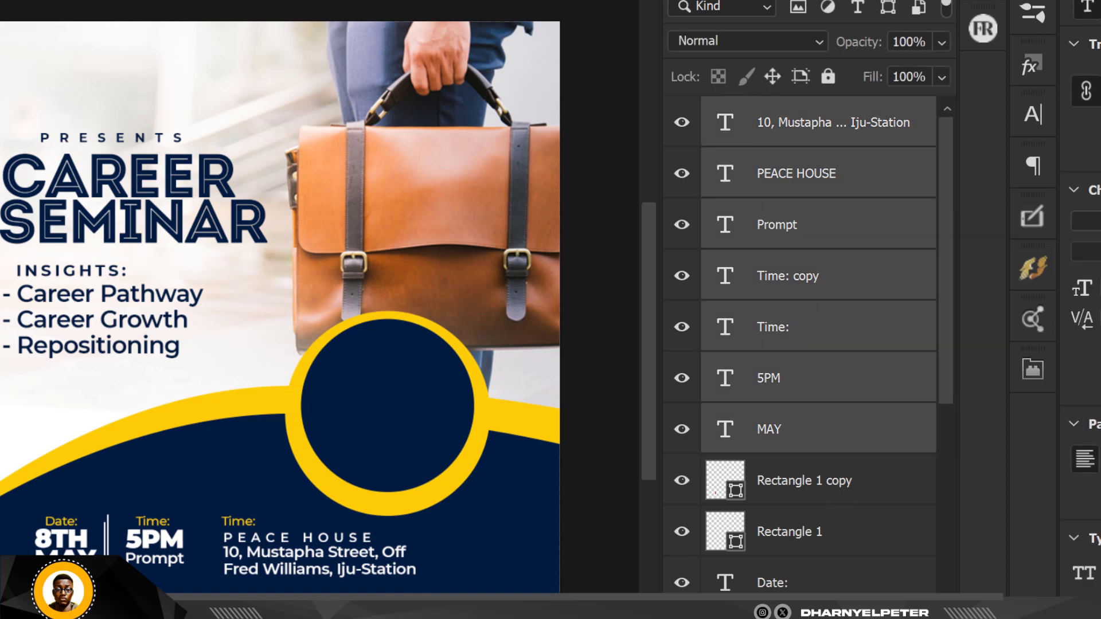
pyautogui.hotkey('ctrl', 'g')
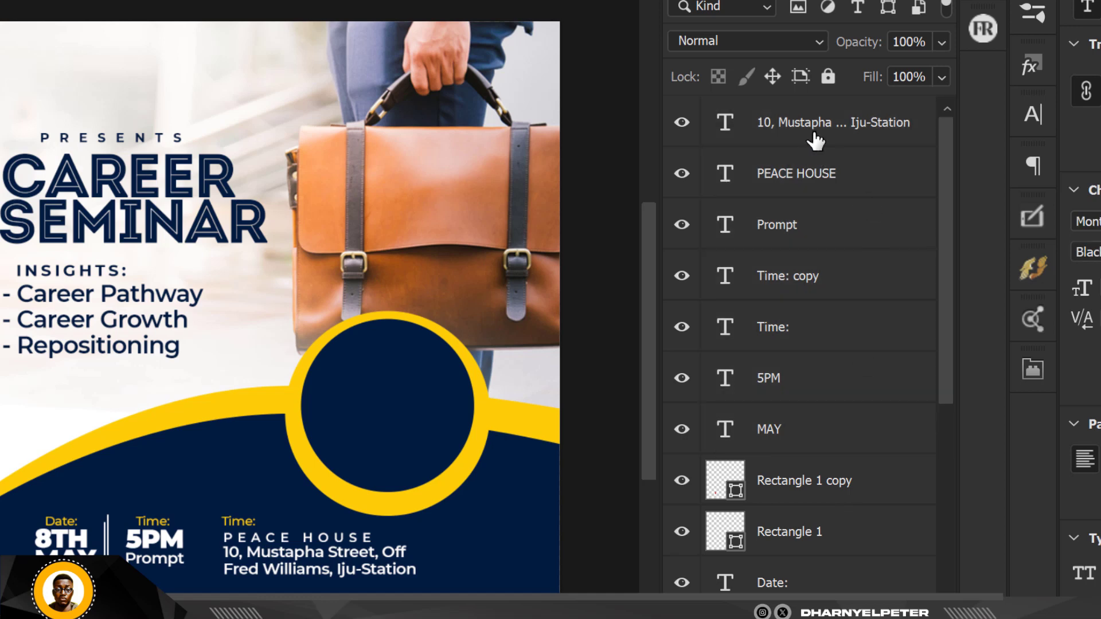
pyautogui.hotkey('ctrl', 'alt', 'a')
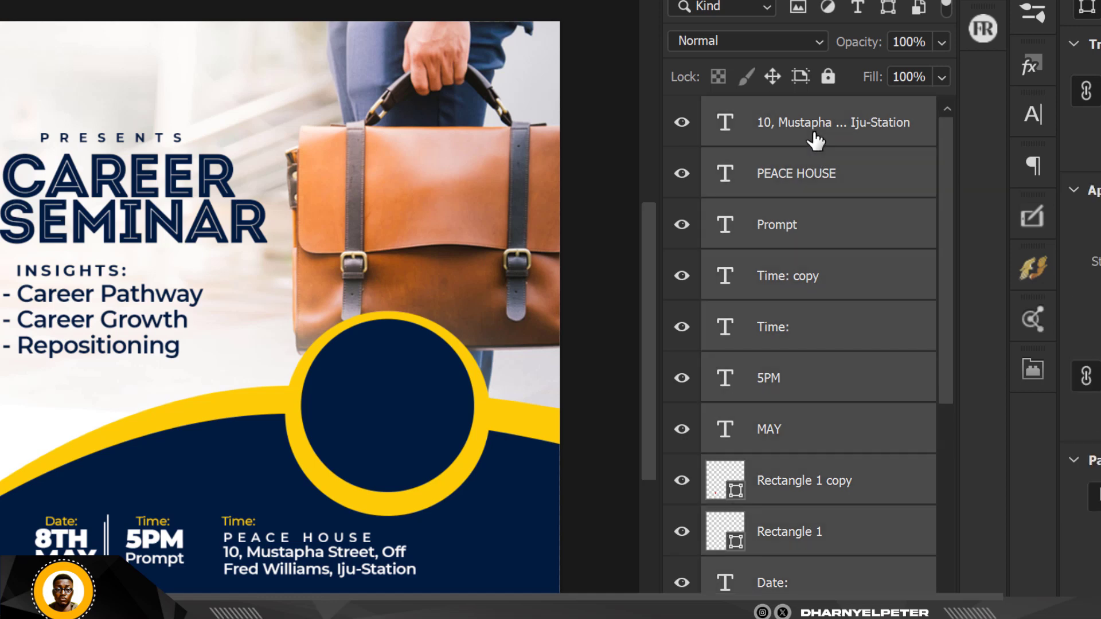
pyautogui.hotkey('ctrl', 'g')
pyautogui.doubleClick(777, 112)
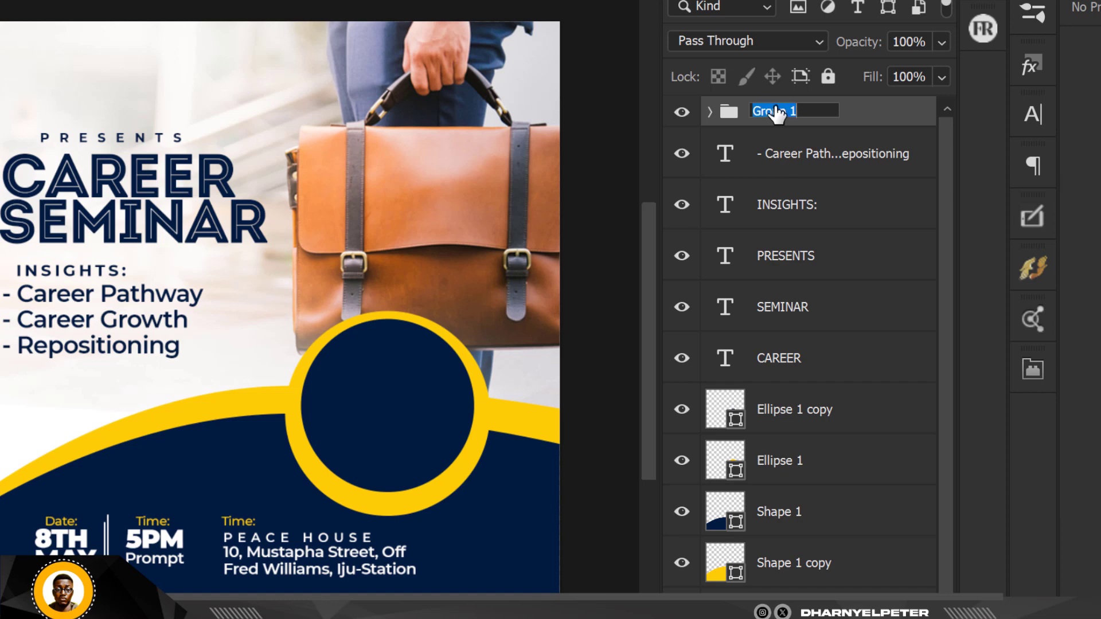
pyautogui.write('INFO')
pyautogui.press('Return')
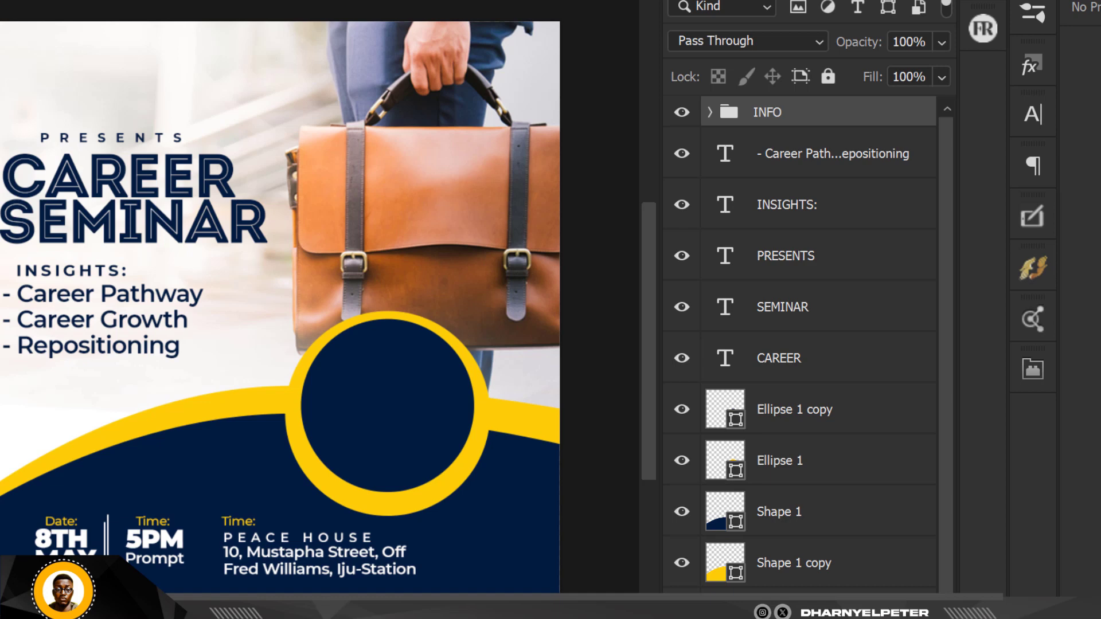
# Nudge the INFO group two steps further left.
pyautogui.hotkey('shift', 'Left')
pyautogui.hotkey('shift', 'Left')
pyautogui.hotkey('shift', 'Left')
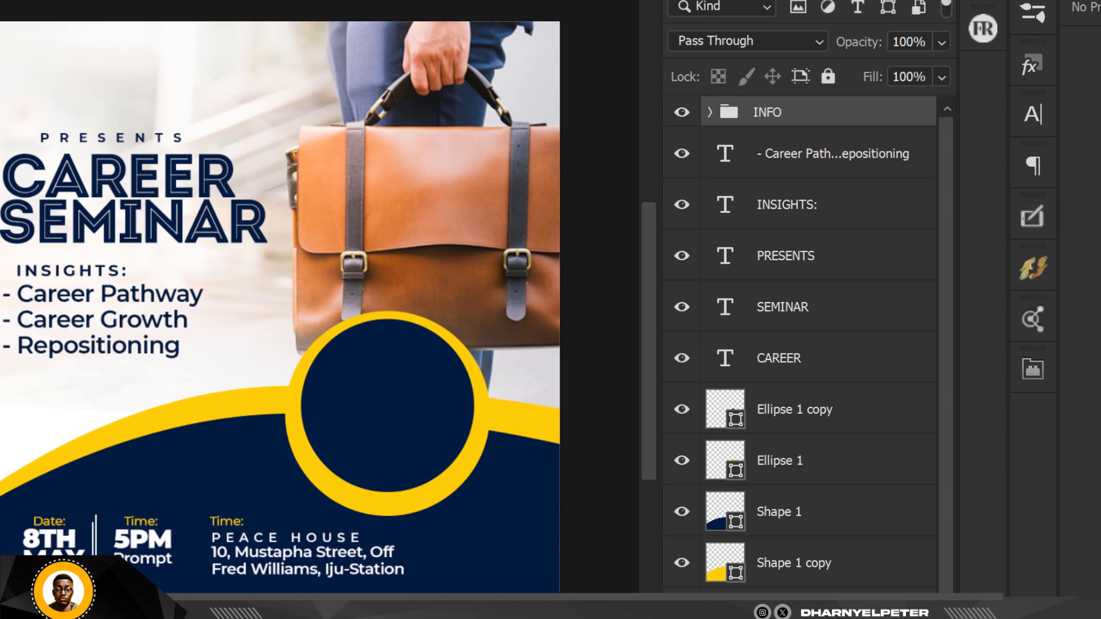
pyautogui.hotkey('shift', 'Left')
pyautogui.hotkey('shift', 'Left')
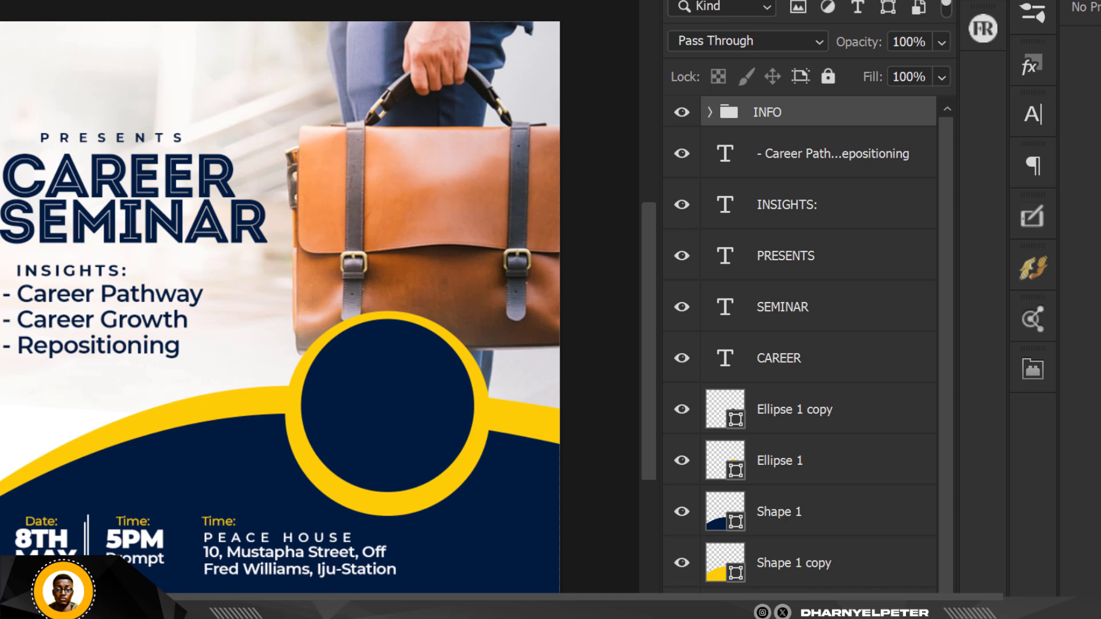
pyautogui.click(278, 453)
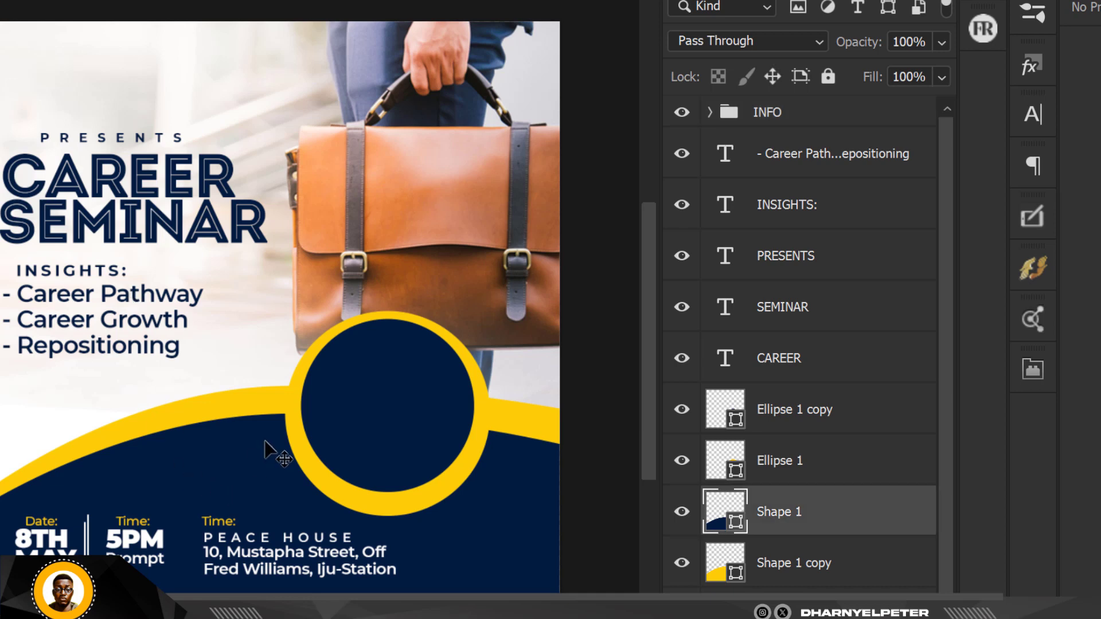
# Darken the navy curved base shape to #000d20.
pyautogui.doubleClick(737, 525)
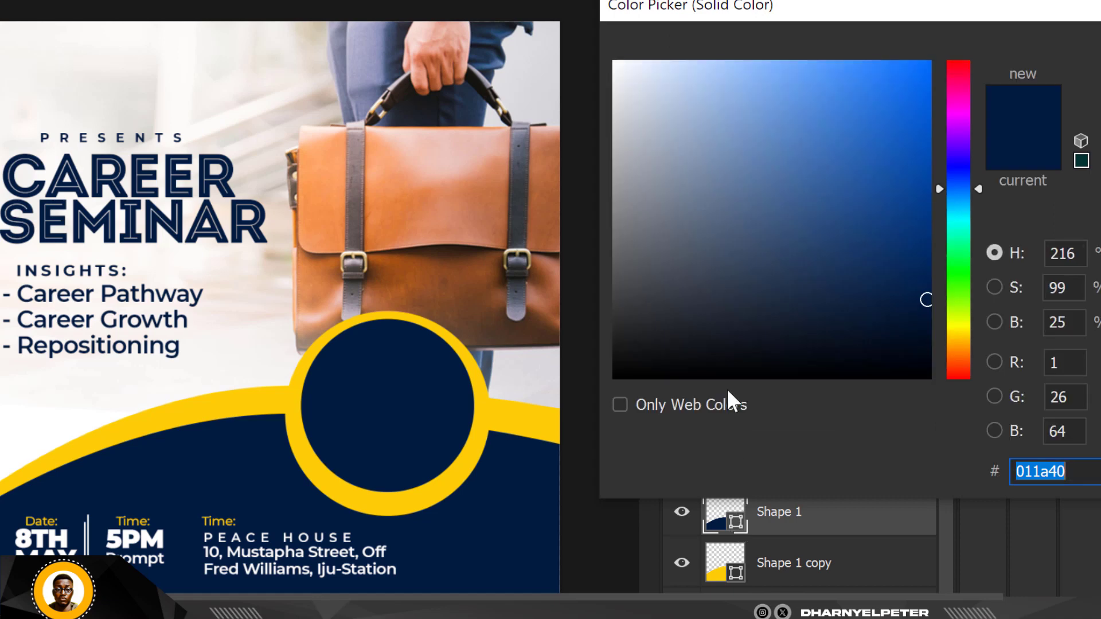
pyautogui.moveTo(931, 297); pyautogui.dragTo(941, 340)
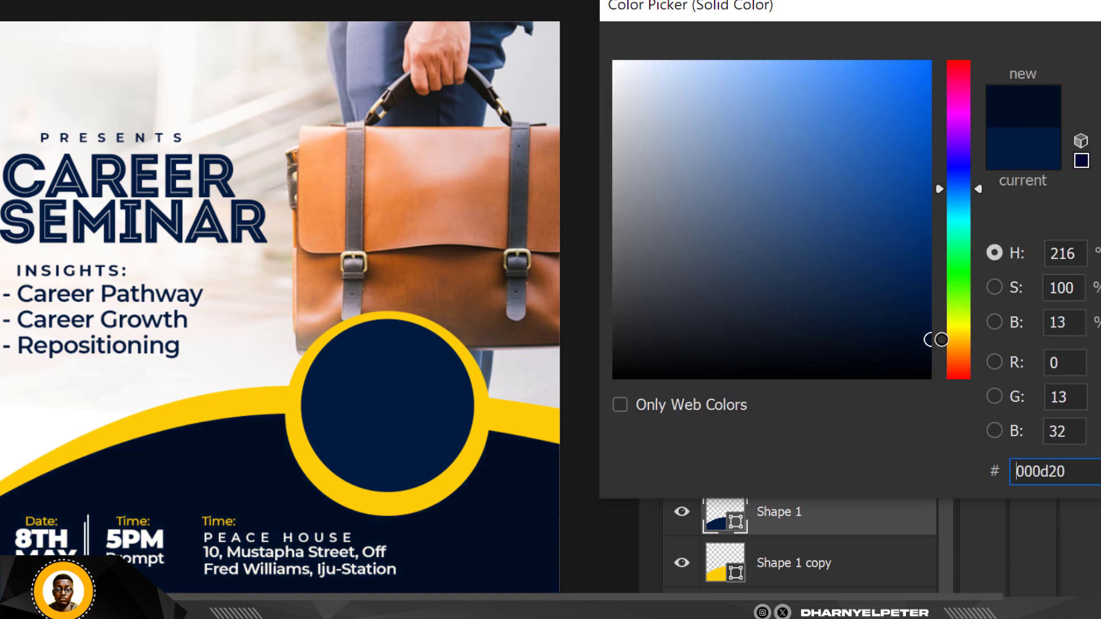
pyautogui.press('Return')
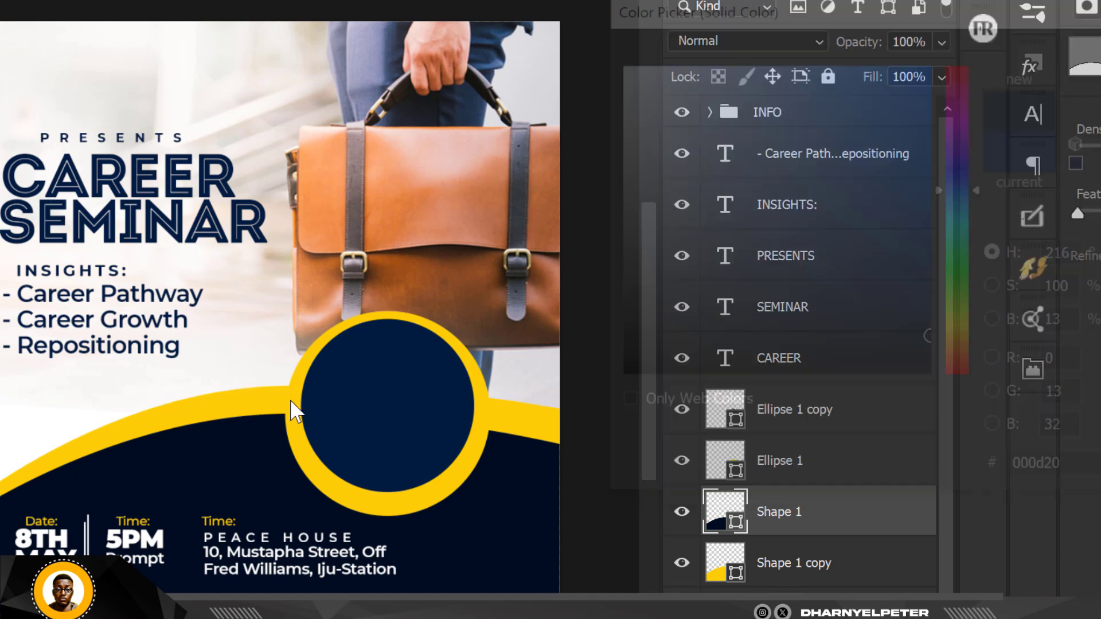
# Recolour the Ellipse 1 circle to a deeper navy, #00122c.
pyautogui.click(815, 414)
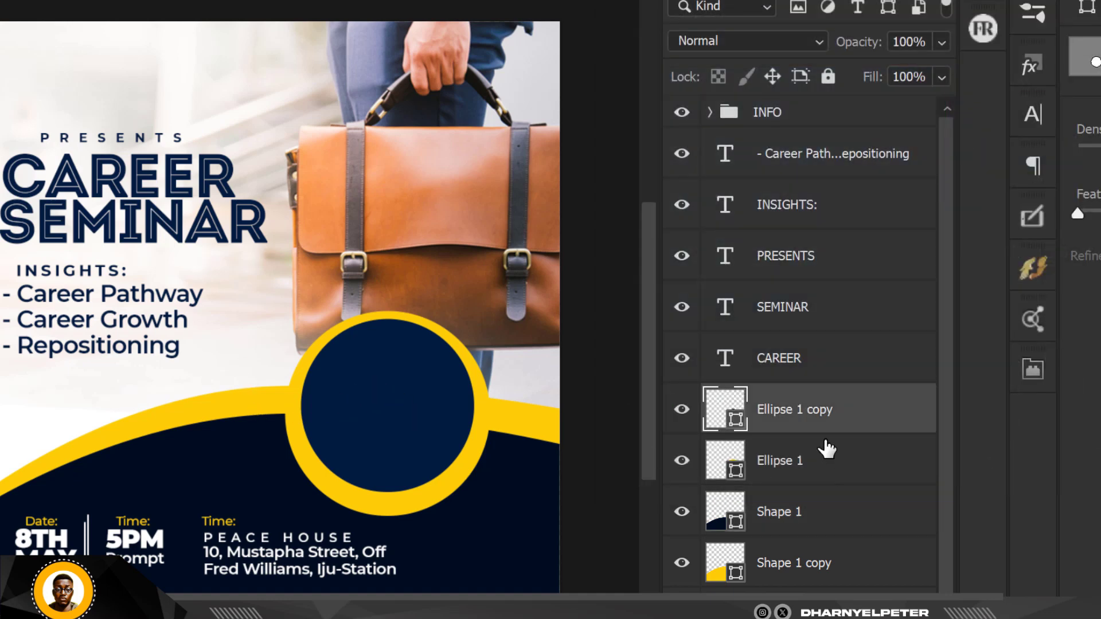
pyautogui.doubleClick(715, 448)
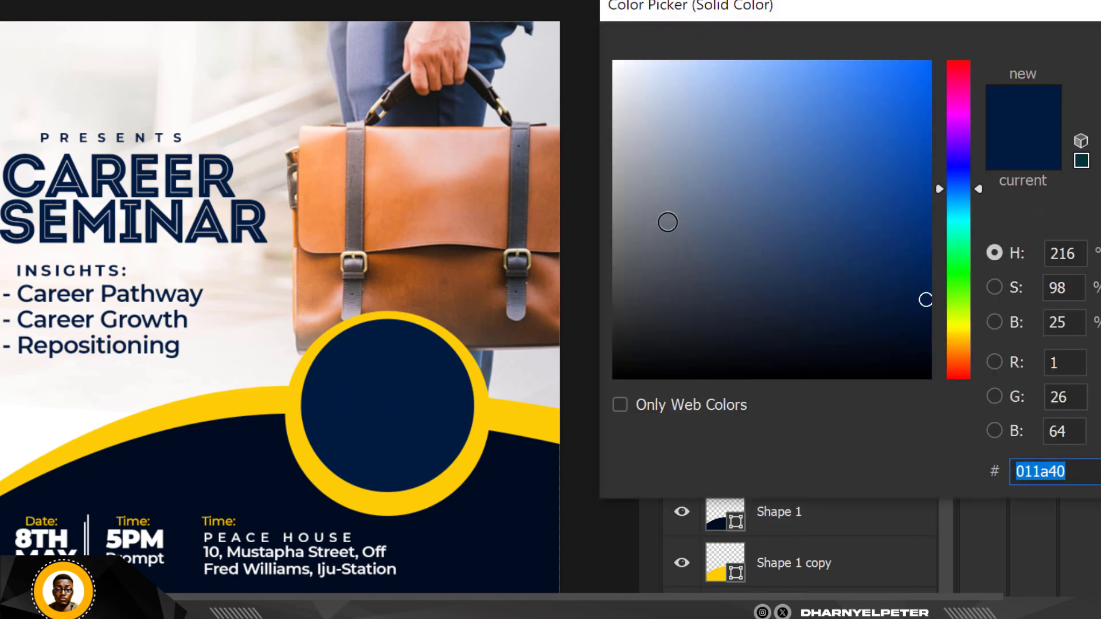
pyautogui.click(484, 563)
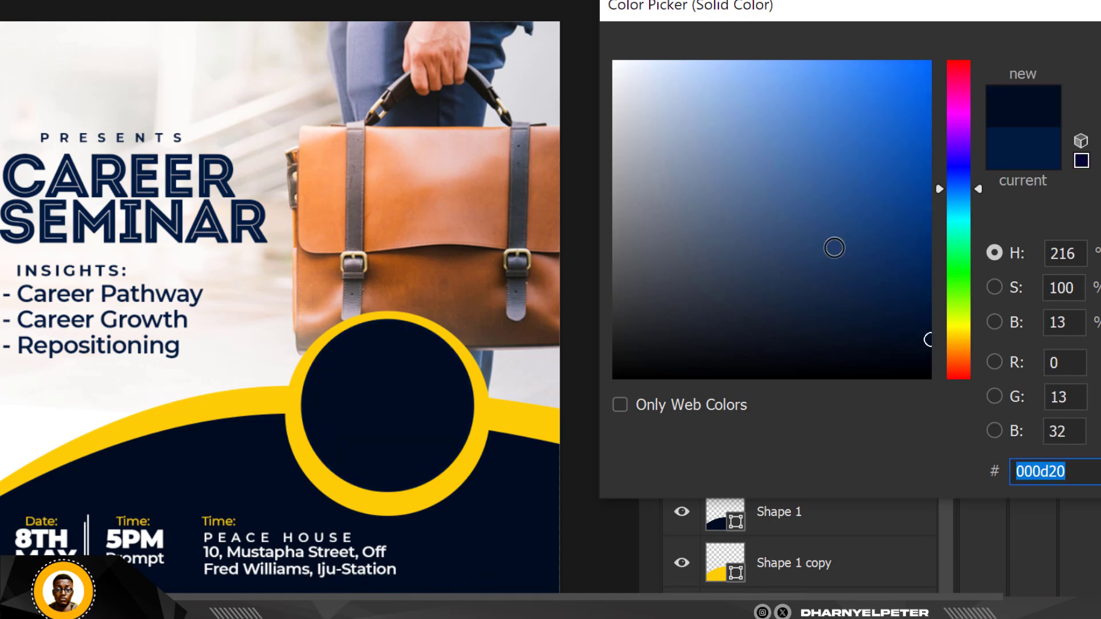
pyautogui.moveTo(929, 343); pyautogui.dragTo(929, 324)
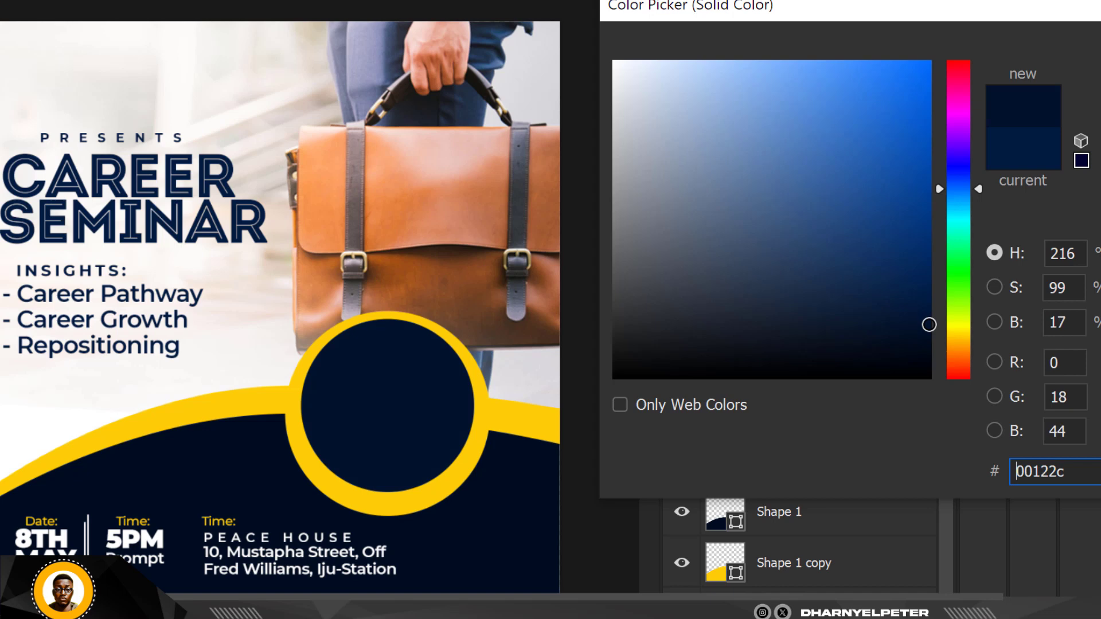
pyautogui.press('Return')
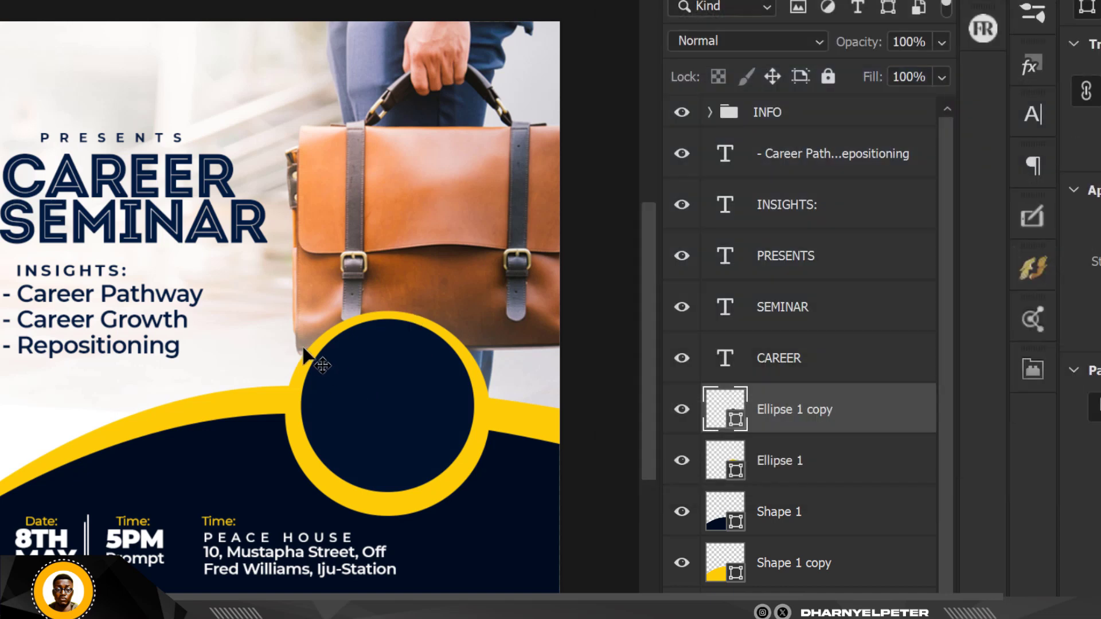
# Shift the briefcase photo slightly to the right.
pyautogui.scroll(-2, 315, 364)
pyautogui.scroll(2, 308, 298)
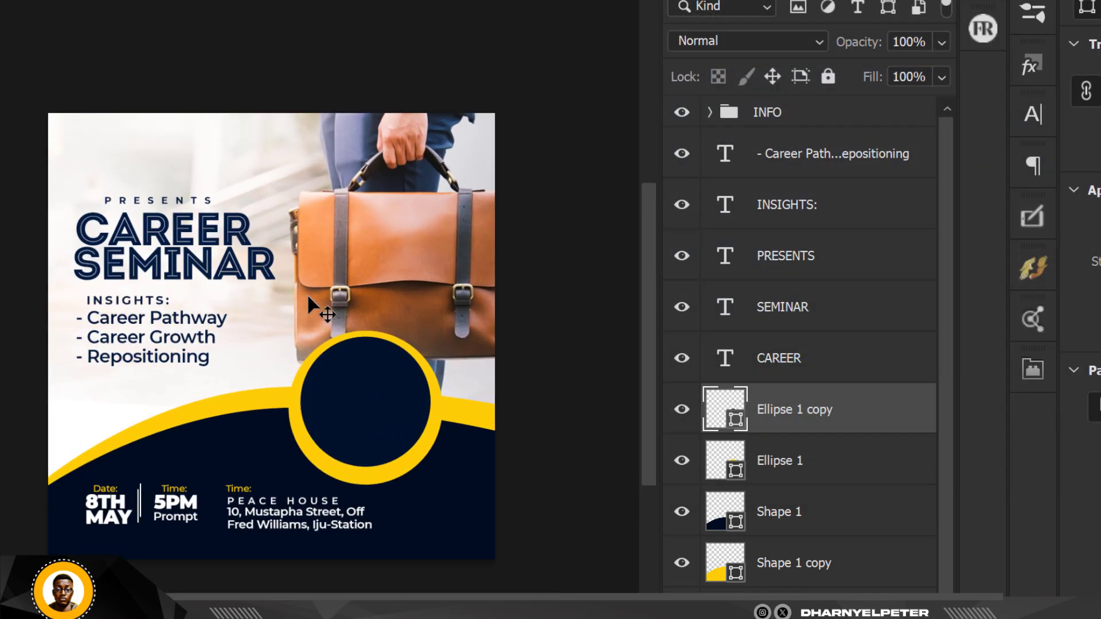
pyautogui.scroll(1, 347, 244)
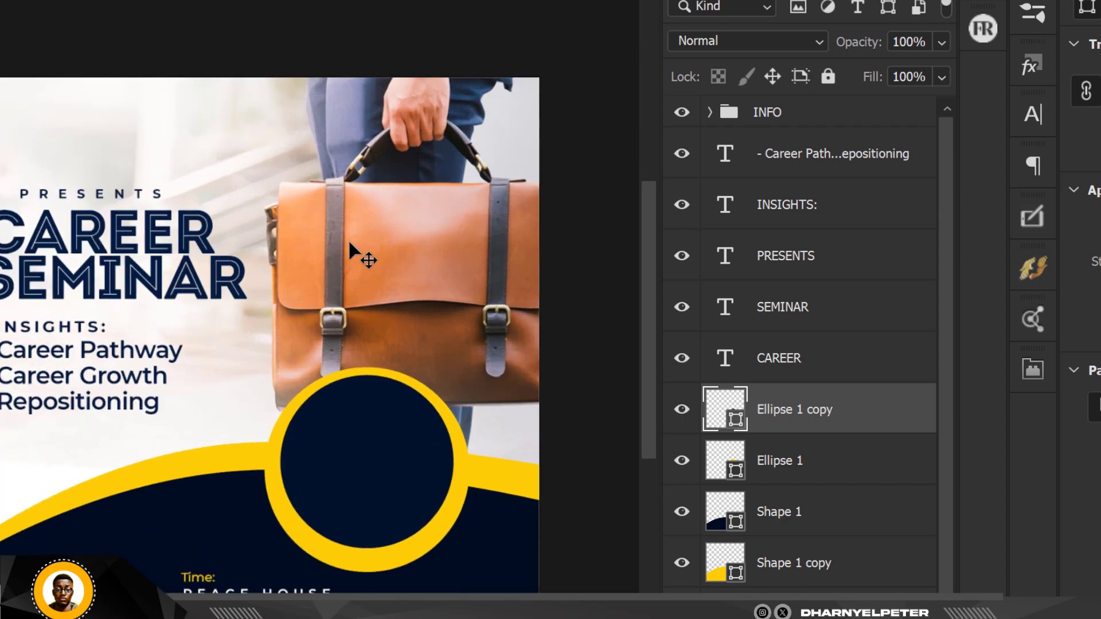
pyautogui.moveTo(433, 218); pyautogui.dragTo(441, 223)
pyautogui.scroll(-3, 423, 337)
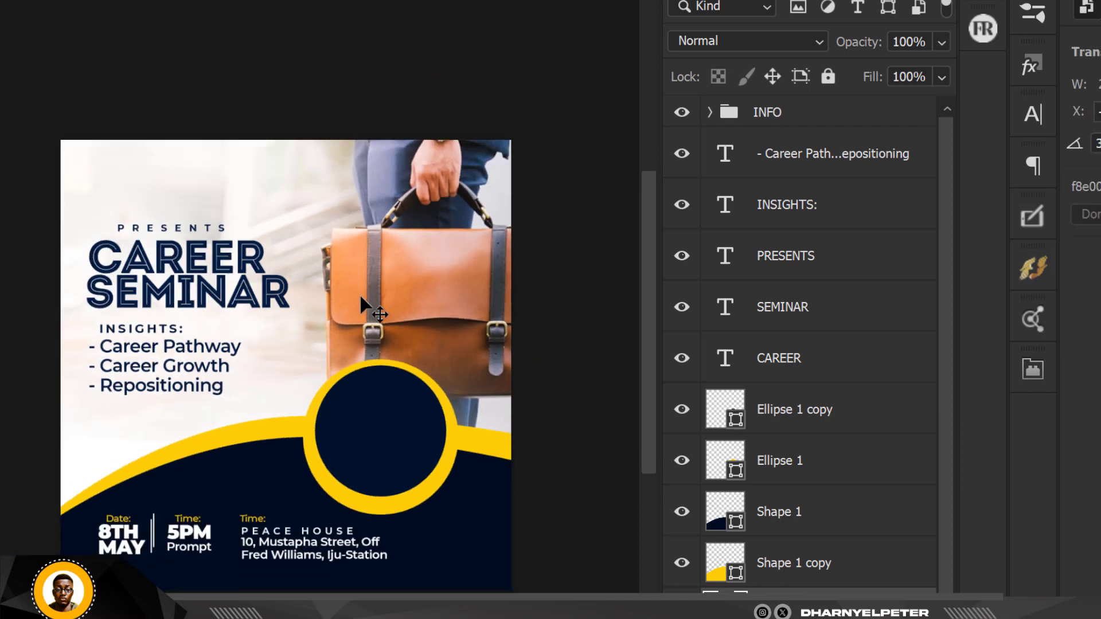
pyautogui.scroll(2, 360, 297)
pyautogui.scroll(1, 360, 297)
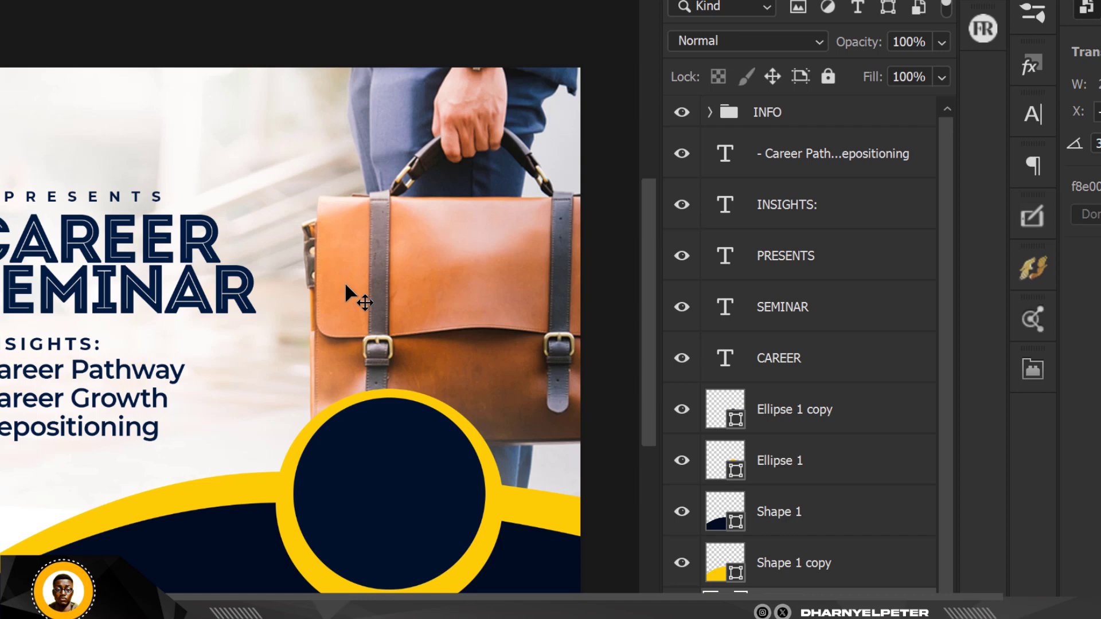
pyautogui.scroll(-1, 247, 308)
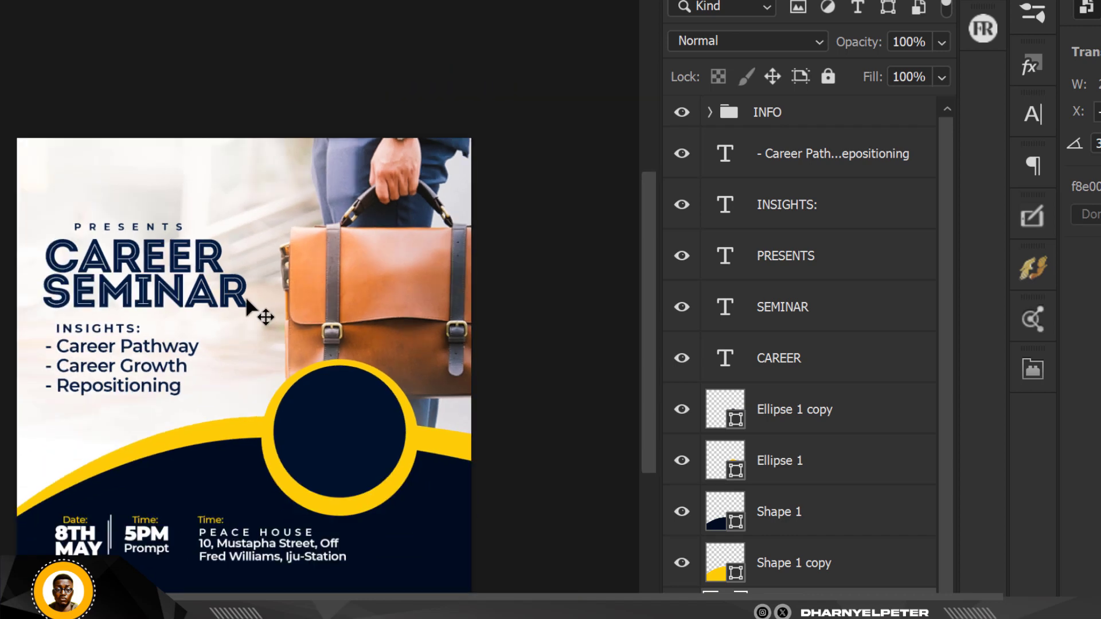
pyautogui.scroll(1, 405, 266)
pyautogui.scroll(-2, 369, 233)
pyautogui.scroll(1, 418, 265)
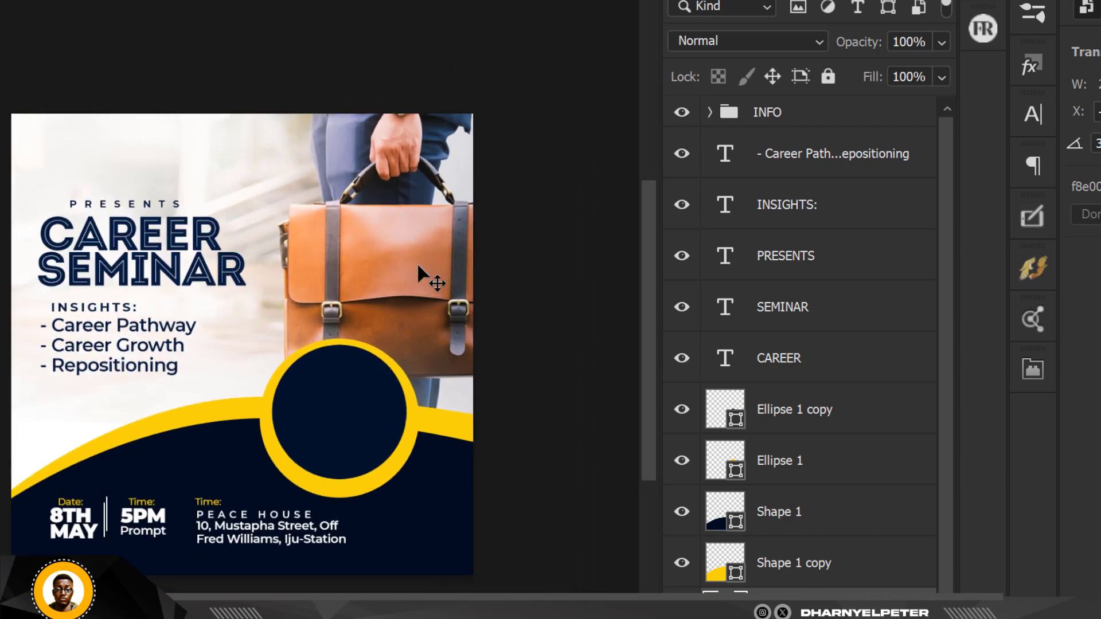
pyautogui.scroll(-1, 418, 270)
# Scale up the briefcase photo and move it left and down so more arm and watch show.
pyautogui.hotkey('ctrl', 't')
pyautogui.scroll(-2, 393, 263)
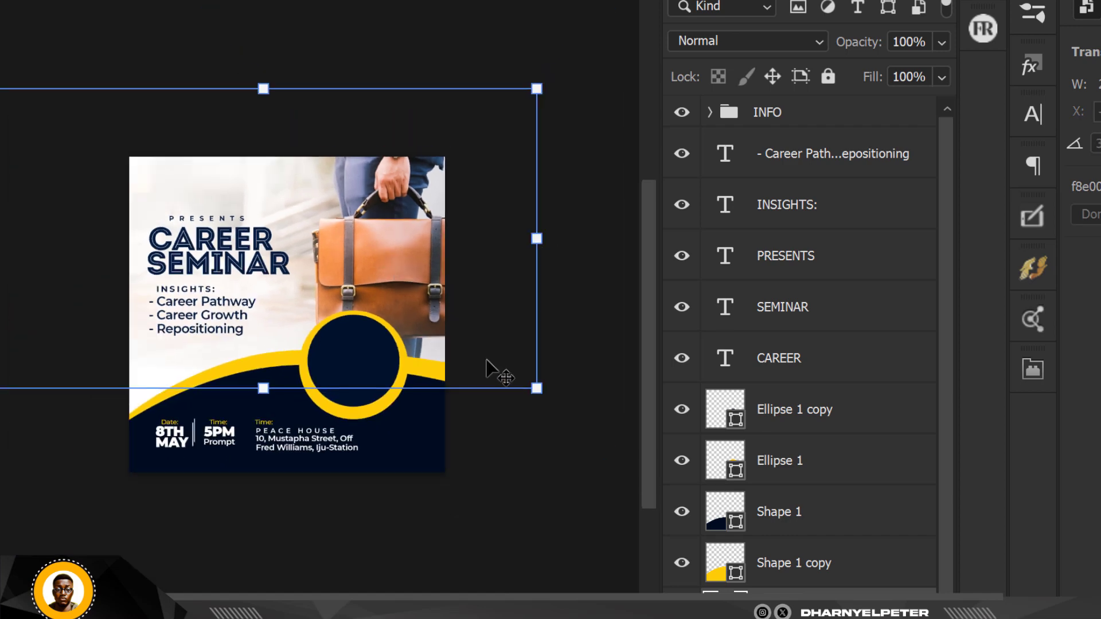
pyautogui.moveTo(537, 388); pyautogui.dragTo(577, 411)
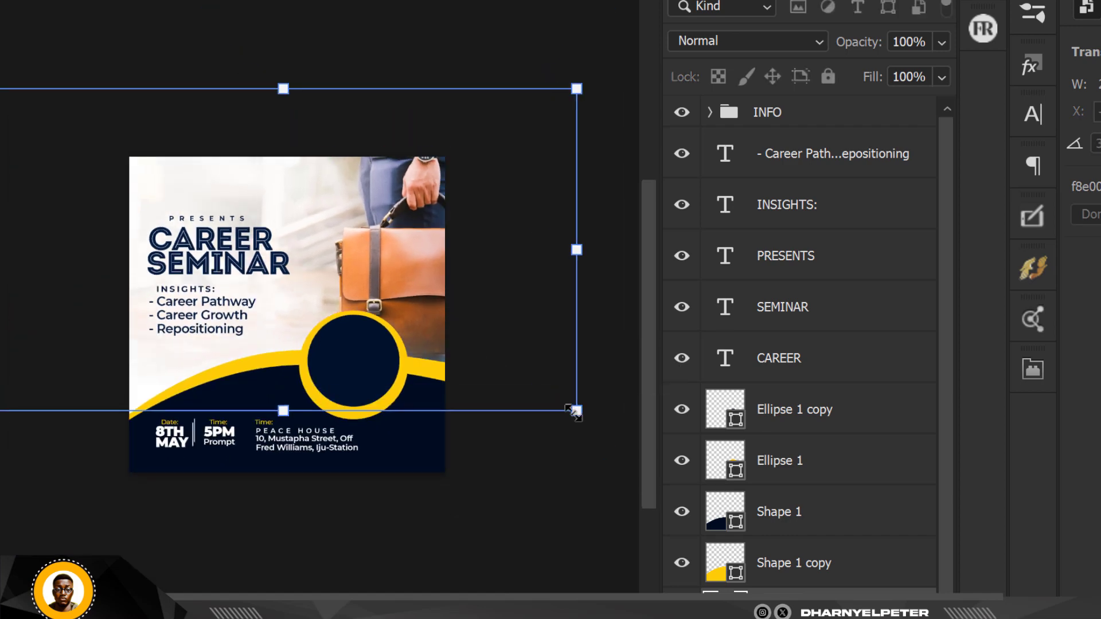
pyautogui.moveTo(411, 295); pyautogui.dragTo(398, 314)
pyautogui.scroll(1, 320, 292)
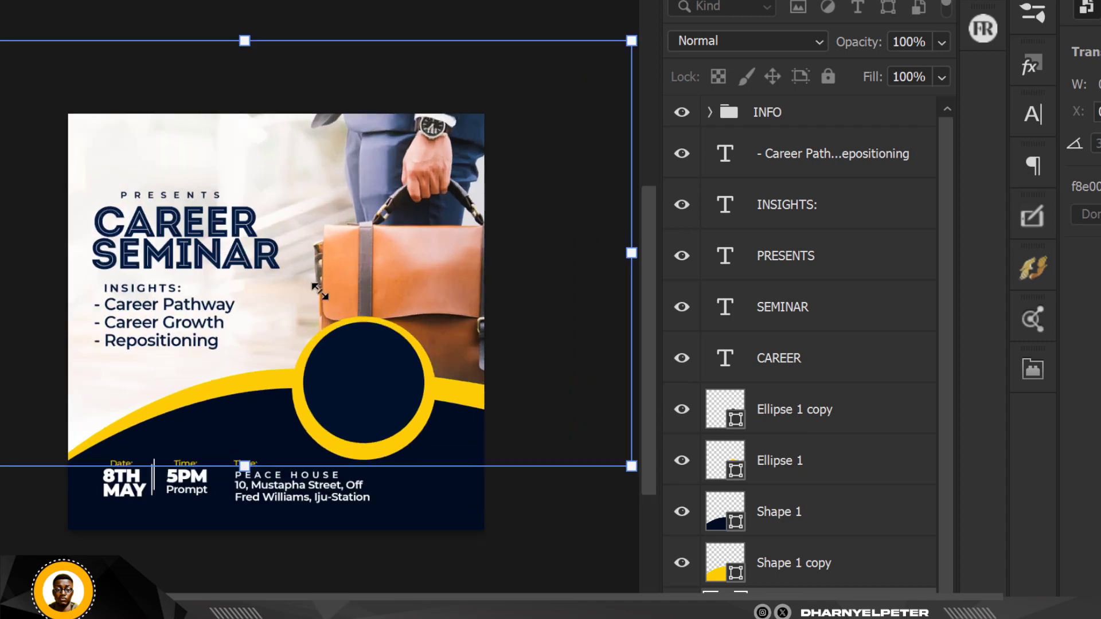
pyautogui.scroll(1, 320, 292)
pyautogui.press('Return')
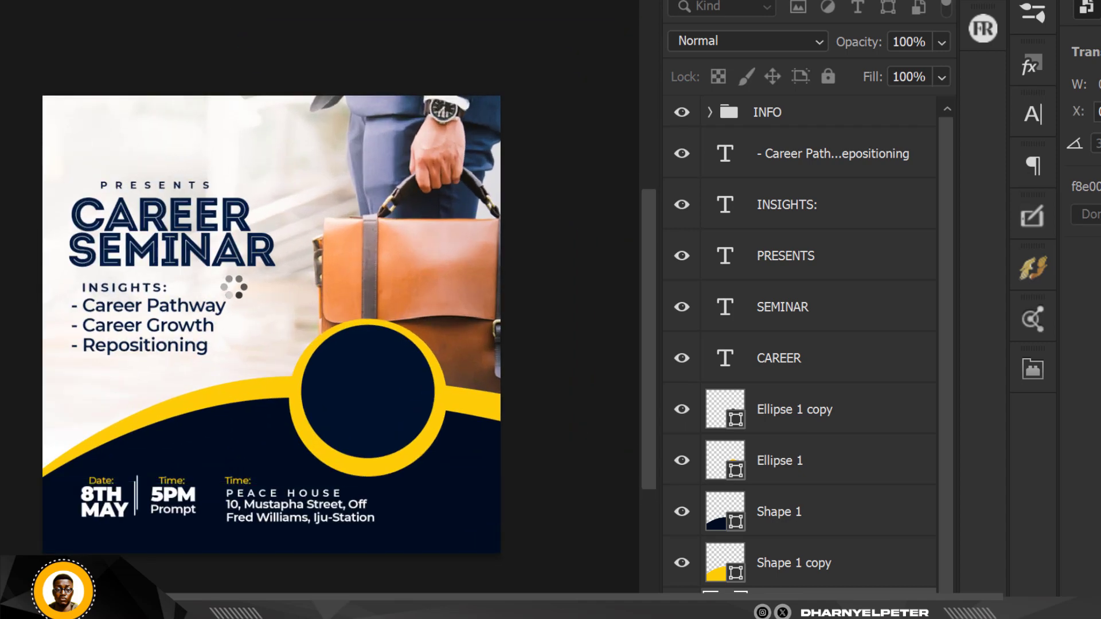
pyautogui.scroll(2, 189, 214)
pyautogui.scroll(-1, 189, 211)
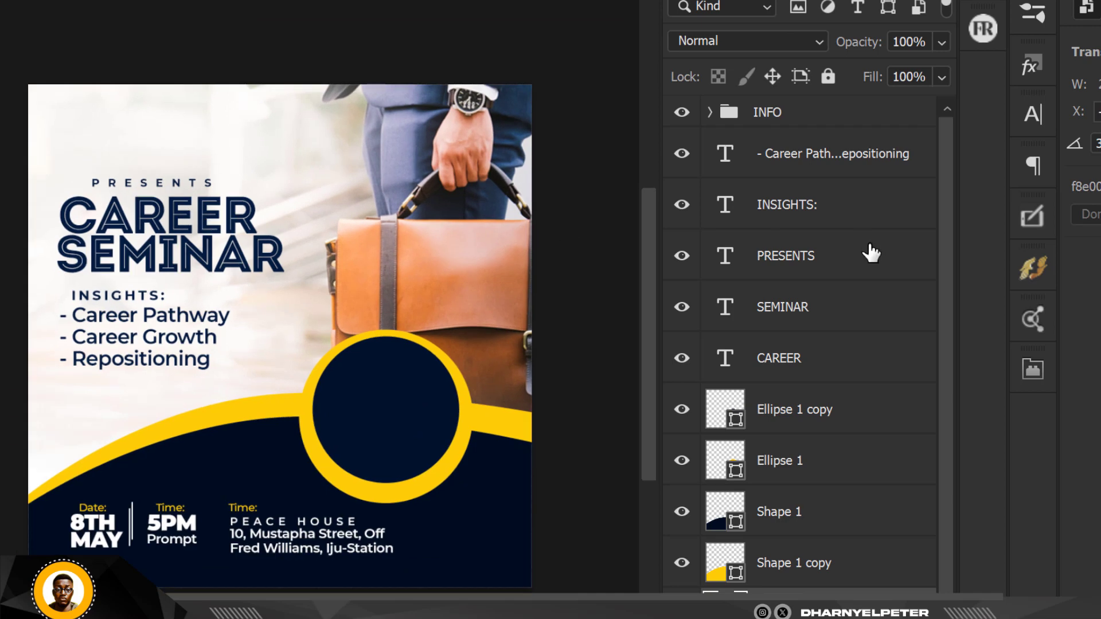
# Group the text layers from the insights list up to CAREER into a group named INFO 1.
pyautogui.click(768, 163)
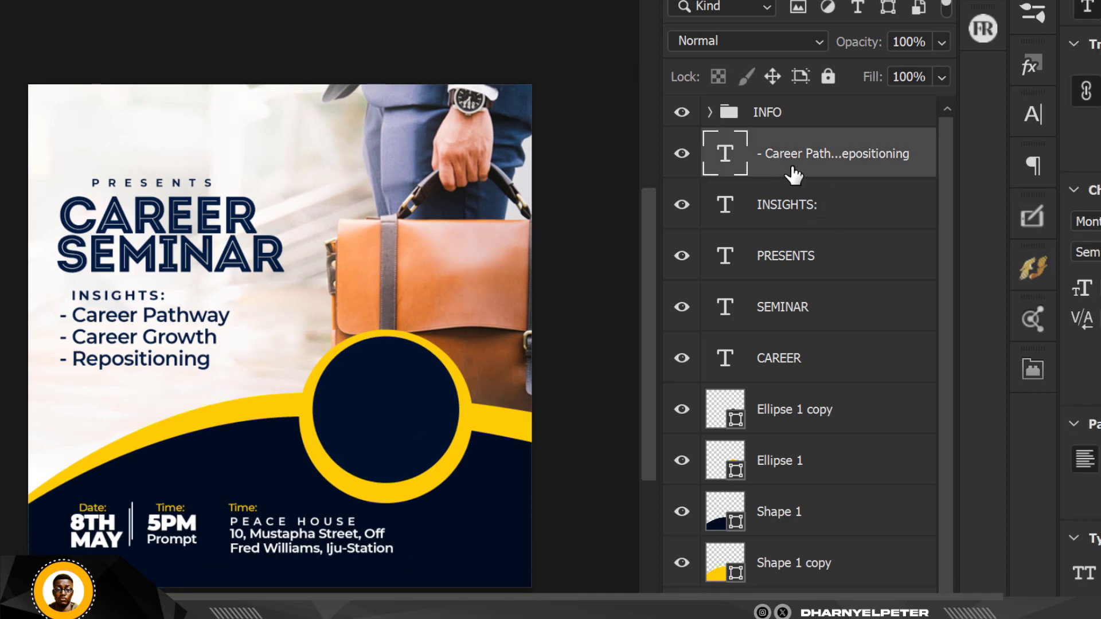
pyautogui.keyDown('shift'); pyautogui.click(813, 362); pyautogui.keyUp('shift')
pyautogui.hotkey('ctrl', 'g')
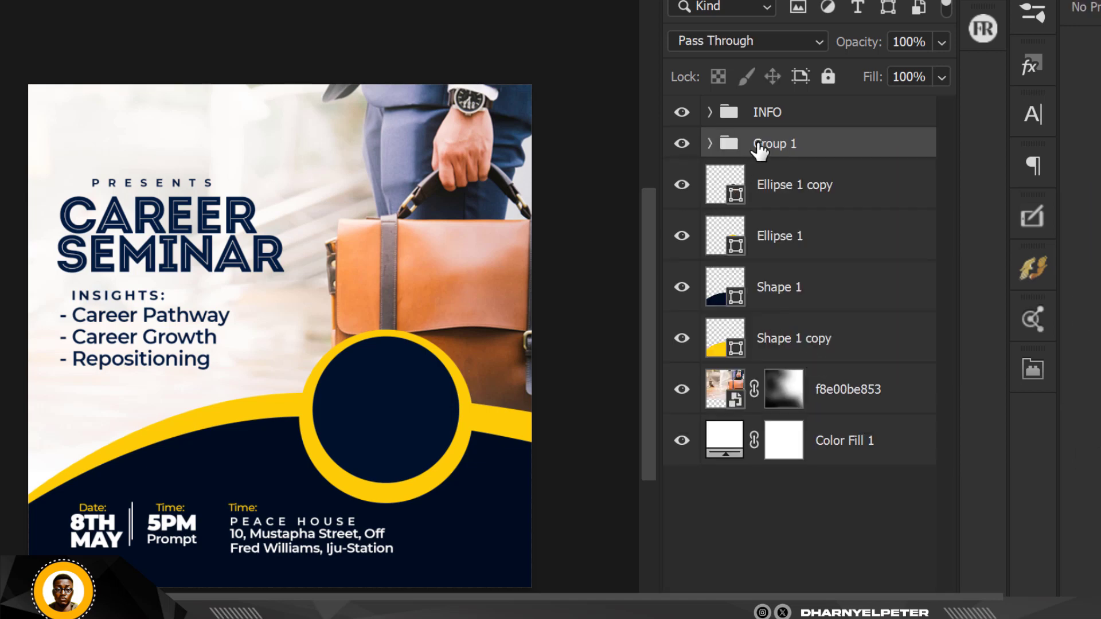
pyautogui.doubleClick(760, 145)
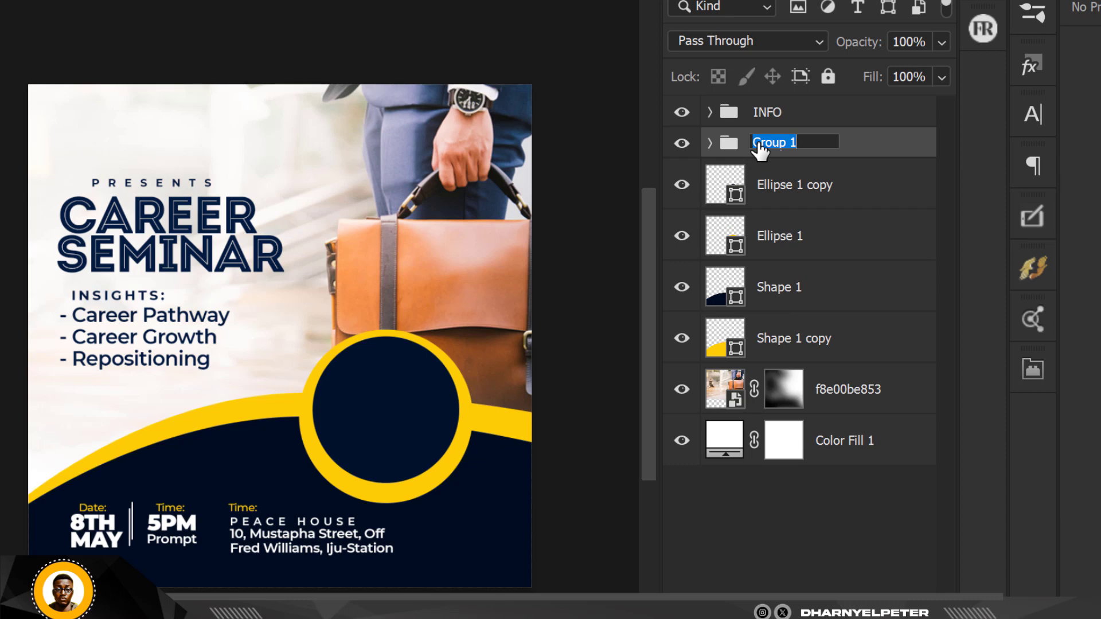
pyautogui.write('INFO')
pyautogui.press('Return')
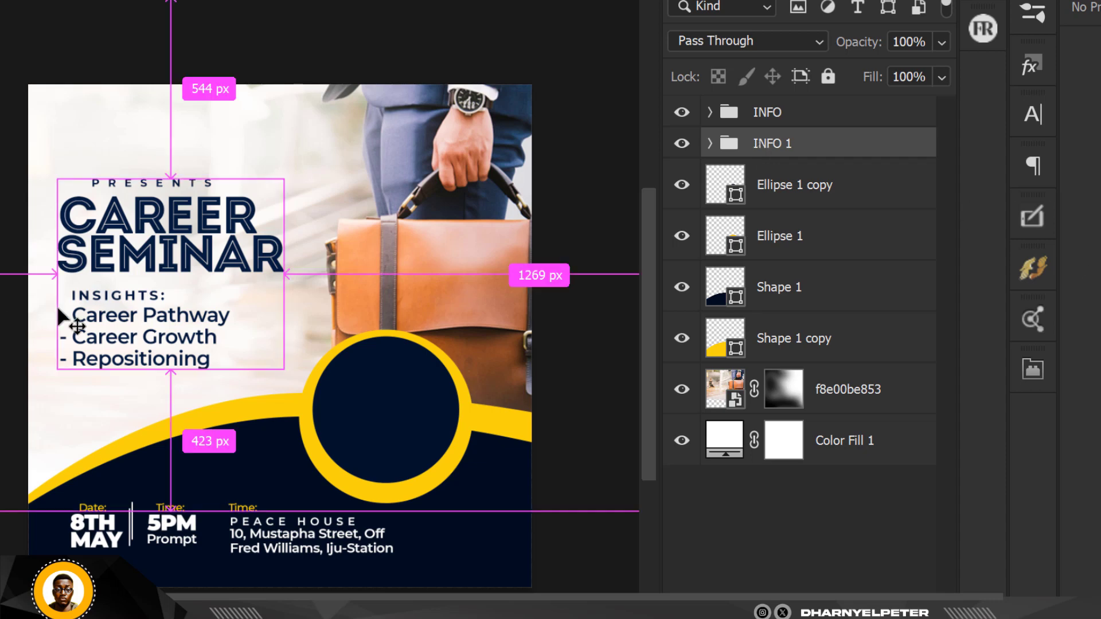
# Nudge the INFO 1 group slightly down and to the right with a free transform.
pyautogui.hotkey('ctrl', 't')
pyautogui.press('Down')
pyautogui.press('Down')
pyautogui.press('Down')
pyautogui.press('Down')
pyautogui.press('Down')
pyautogui.press('Down')
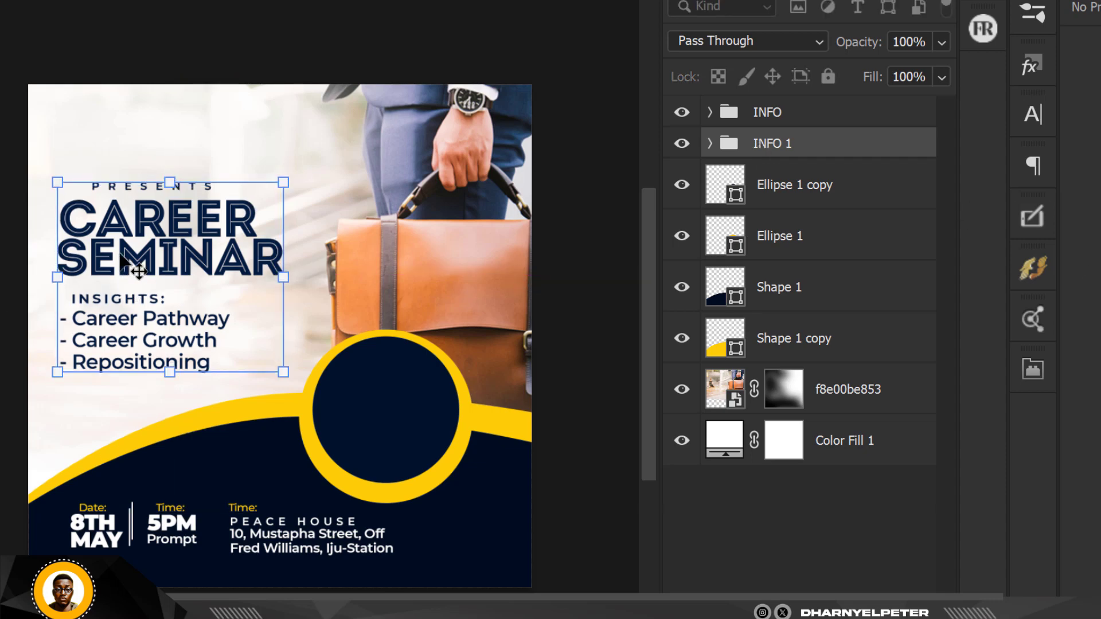
pyautogui.press('Right')
pyautogui.press('Right')
pyautogui.press('Right')
pyautogui.press('Right')
pyautogui.press('Right')
pyautogui.press('Right')
pyautogui.press('Right')
pyautogui.press('Right')
pyautogui.press('Right')
pyautogui.press('Right')
pyautogui.press('Right')
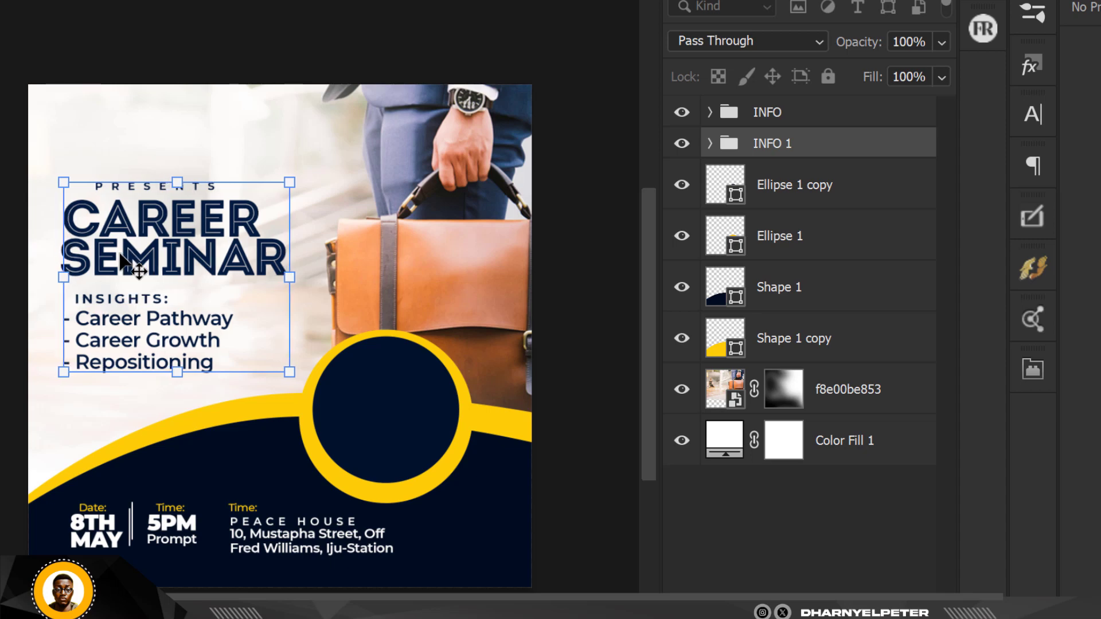
pyautogui.press('Down')
pyautogui.press('Down')
pyautogui.press('Down')
pyautogui.press('Down')
pyautogui.press('Down')
pyautogui.press('Down')
pyautogui.press('Down')
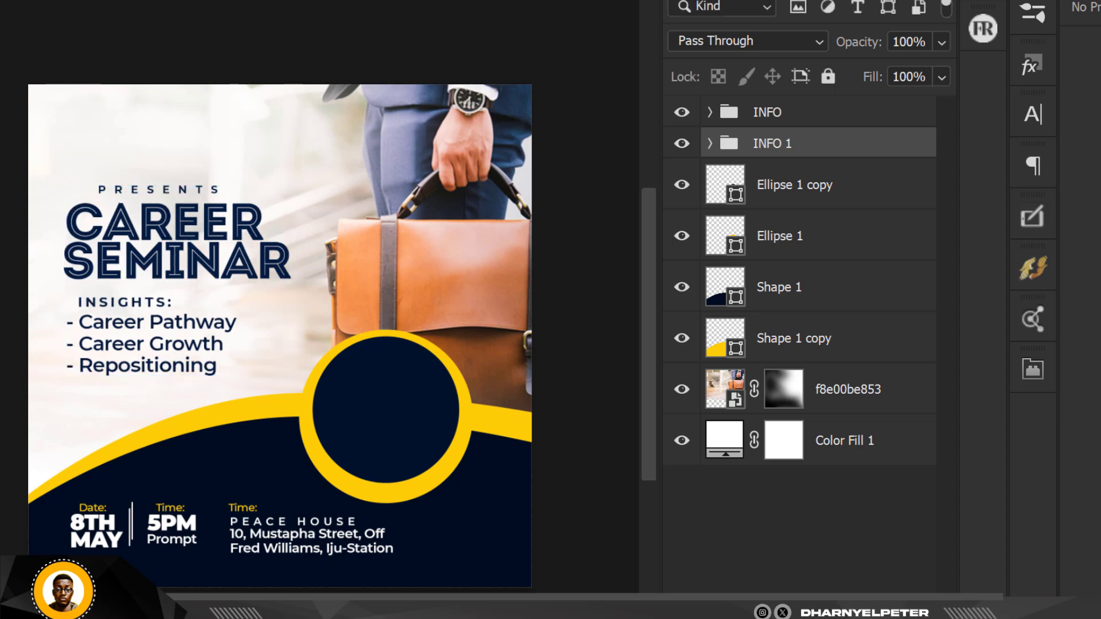
# Fit the whole flyer in view, then bring up the context menu of the Ellipse 1 copy layer.
pyautogui.click(448, 27)
pyautogui.scroll(1, 304, 199)
pyautogui.scroll(3, 304, 199)
pyautogui.hotkey('ctrl', '0')
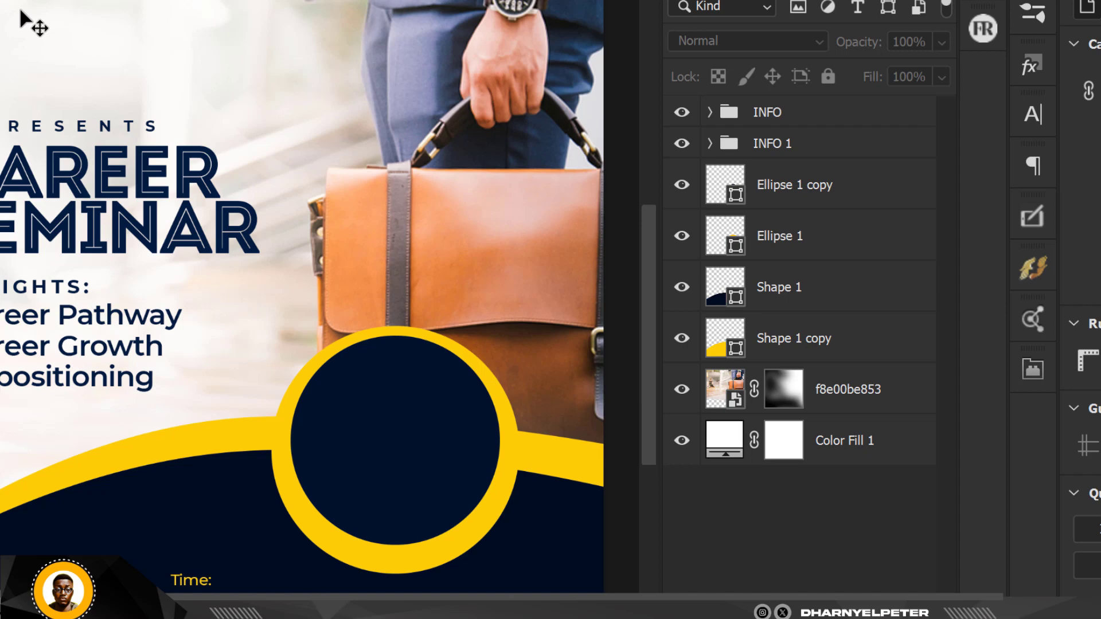
pyautogui.scroll(-1, 164, 353)
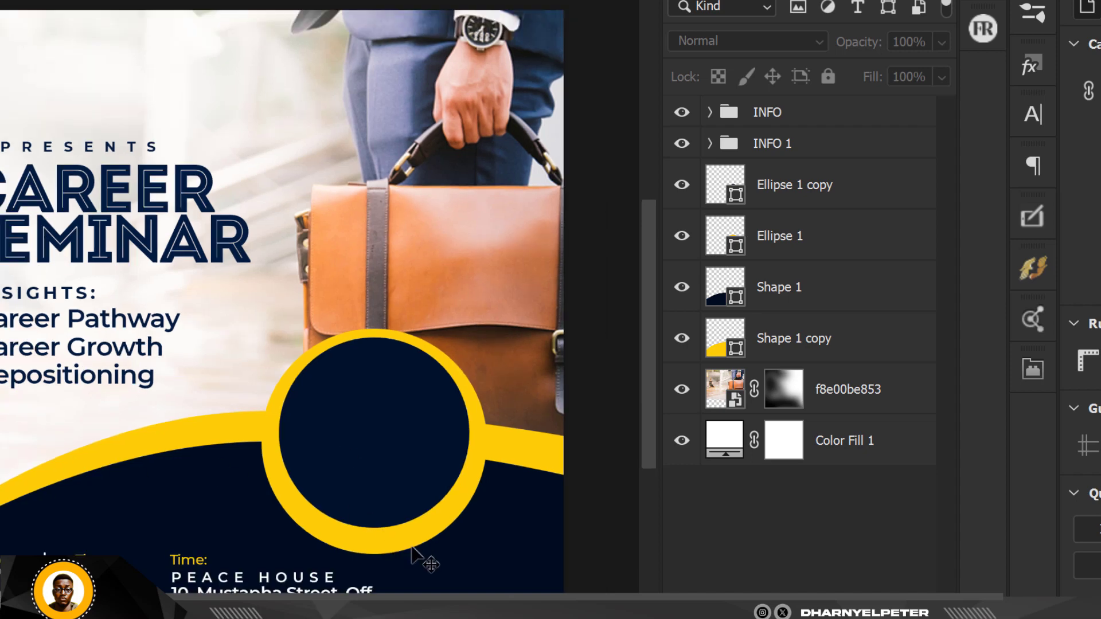
pyautogui.click(421, 467)
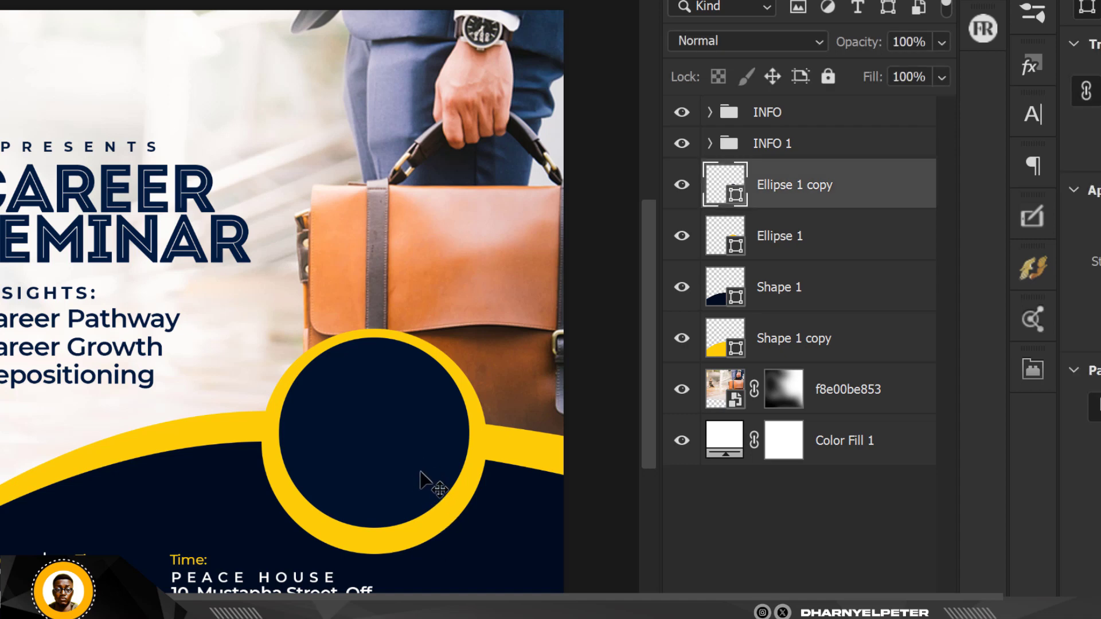
pyautogui.rightClick(845, 180)
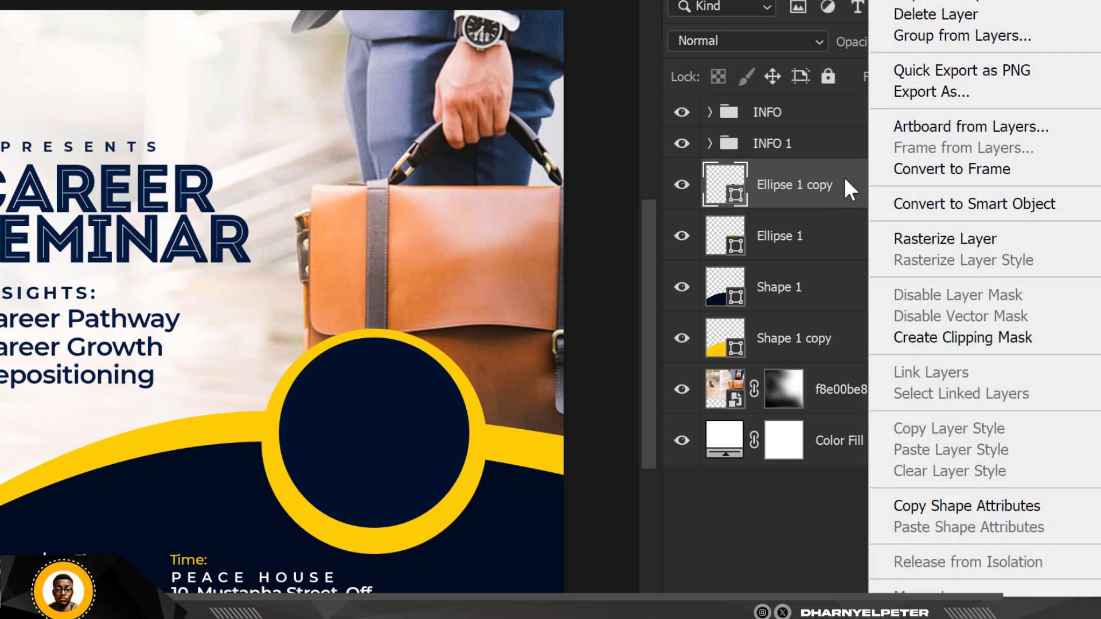
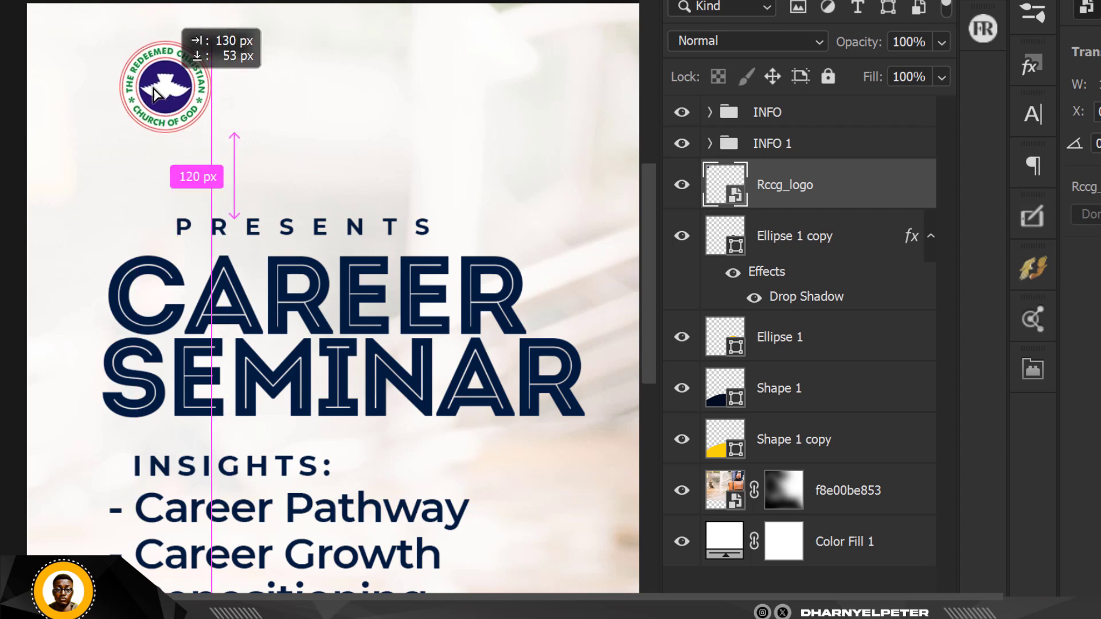
# Shrink the Rccg_logo church emblem slightly in the flyer's top-left corner.
pyautogui.scroll(3, 168, 92)
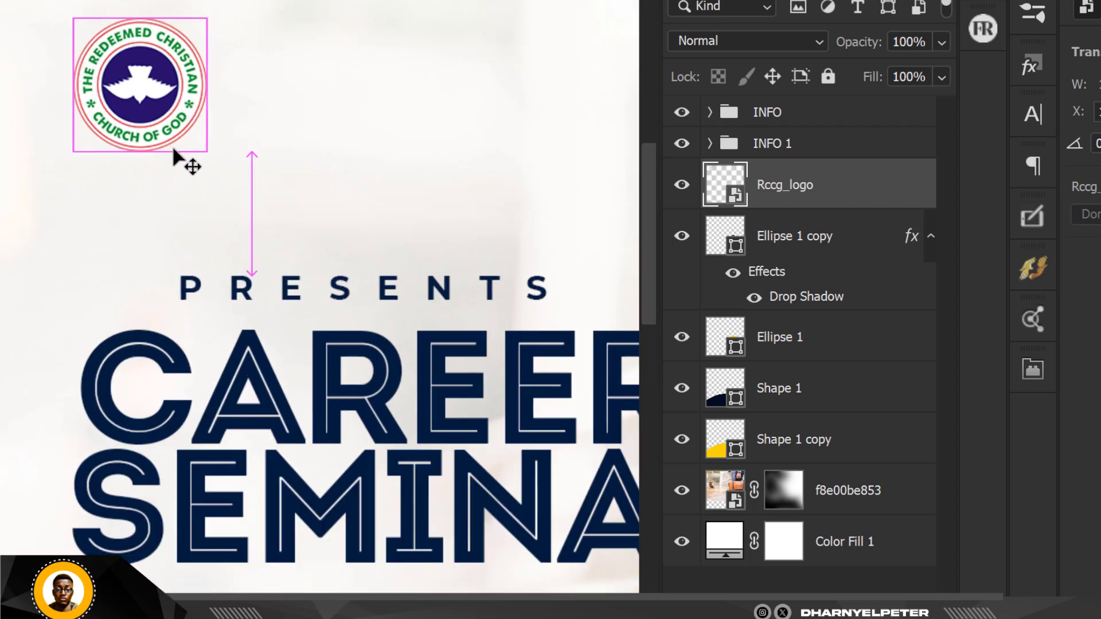
pyautogui.hotkey('ctrl', 't')
pyautogui.moveTo(212, 152)
pyautogui.mouseDown()
pyautogui.moveTo(192, 140)
pyautogui.moveTo(201, 147)
pyautogui.mouseUp()
pyautogui.press('Return')
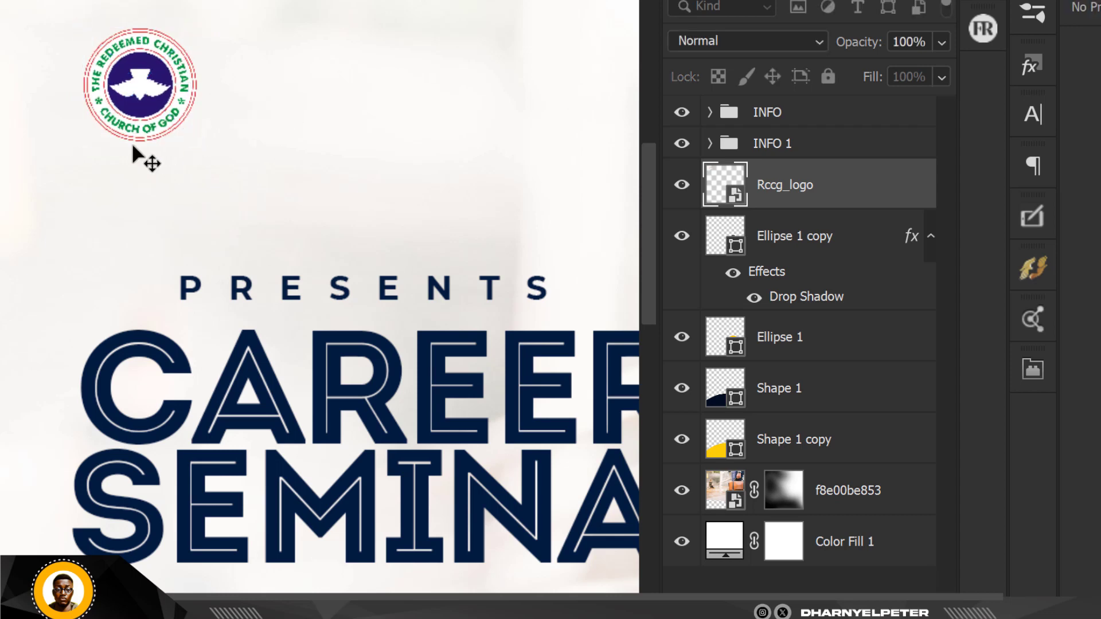
pyautogui.scroll(-3, 143, 160)
pyautogui.scroll(5, 133, 148)
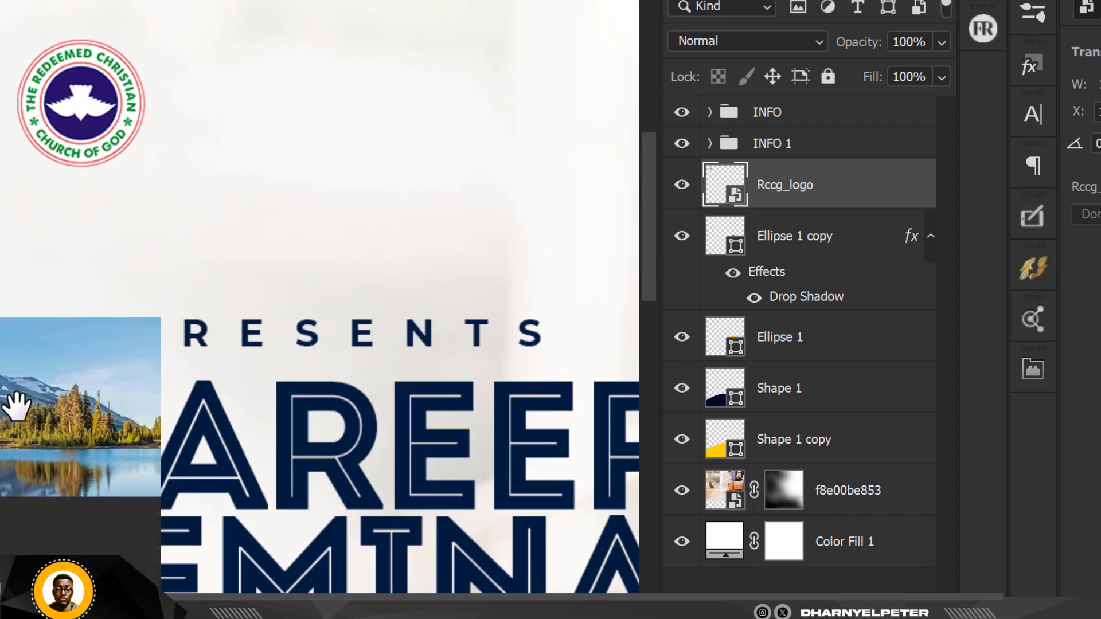
pyautogui.click(1, 262)
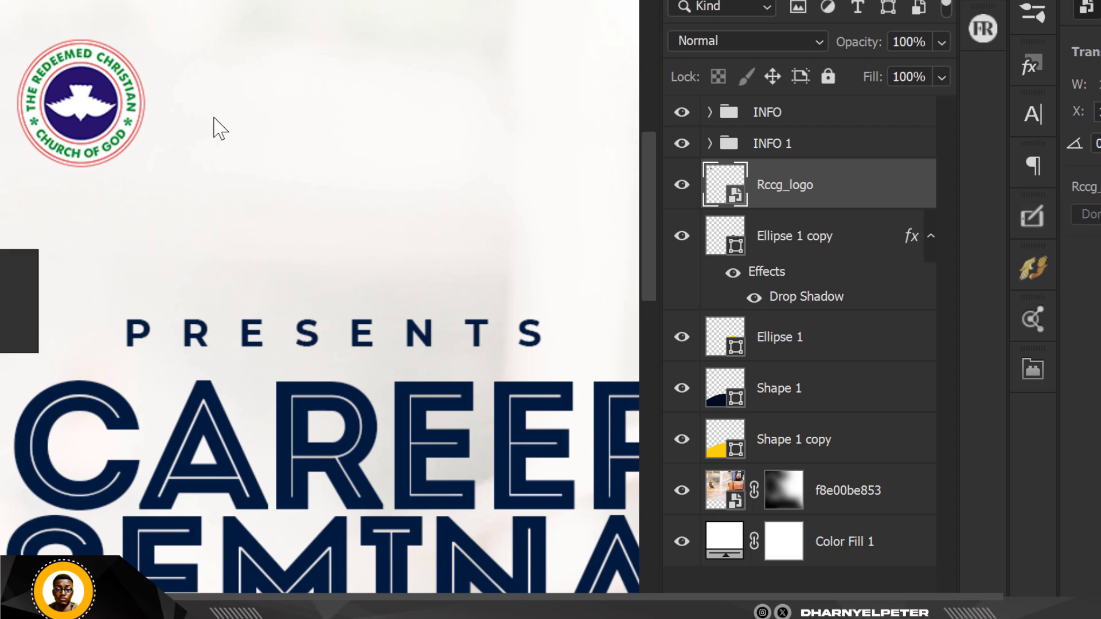
pyautogui.click(6, 264)
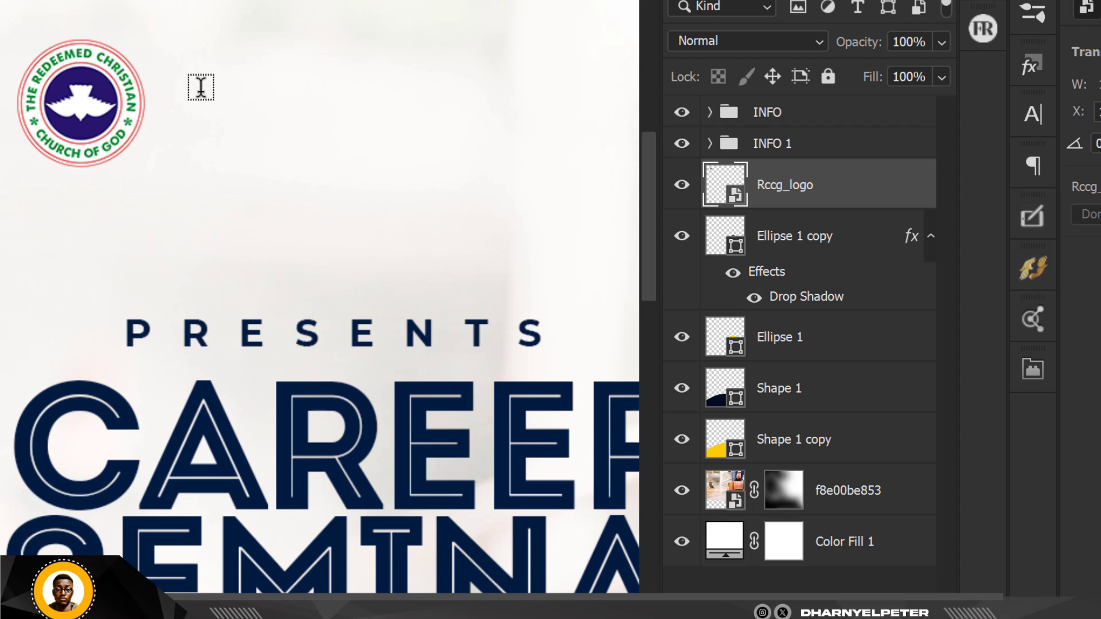
# Type the word PEACE and move it beside the church logo.
pyautogui.click(201, 91)
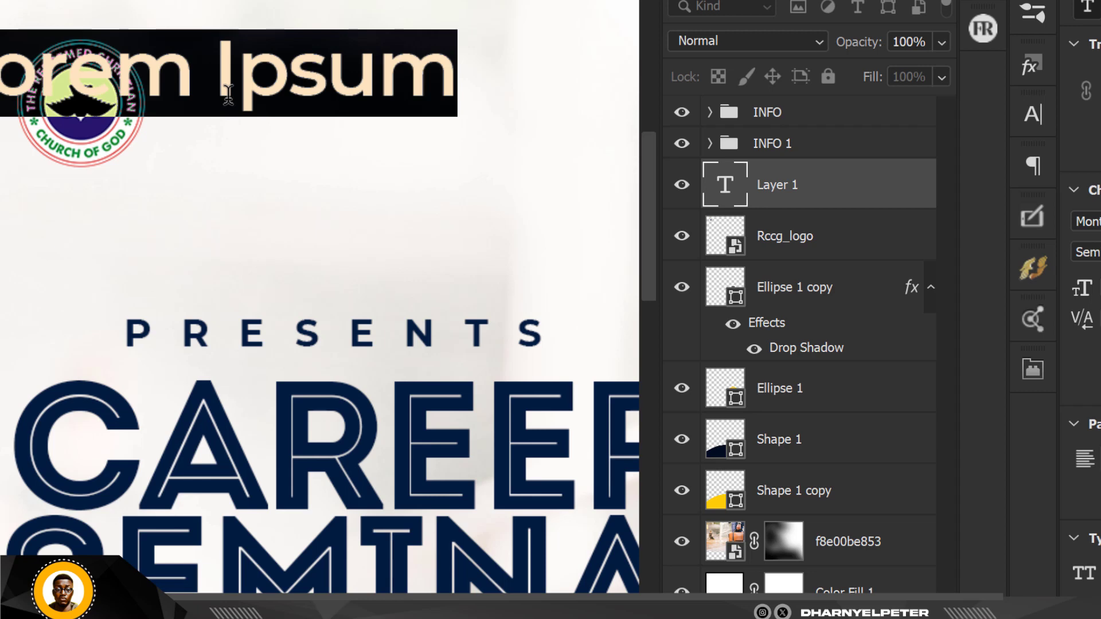
pyautogui.write('PEACE')
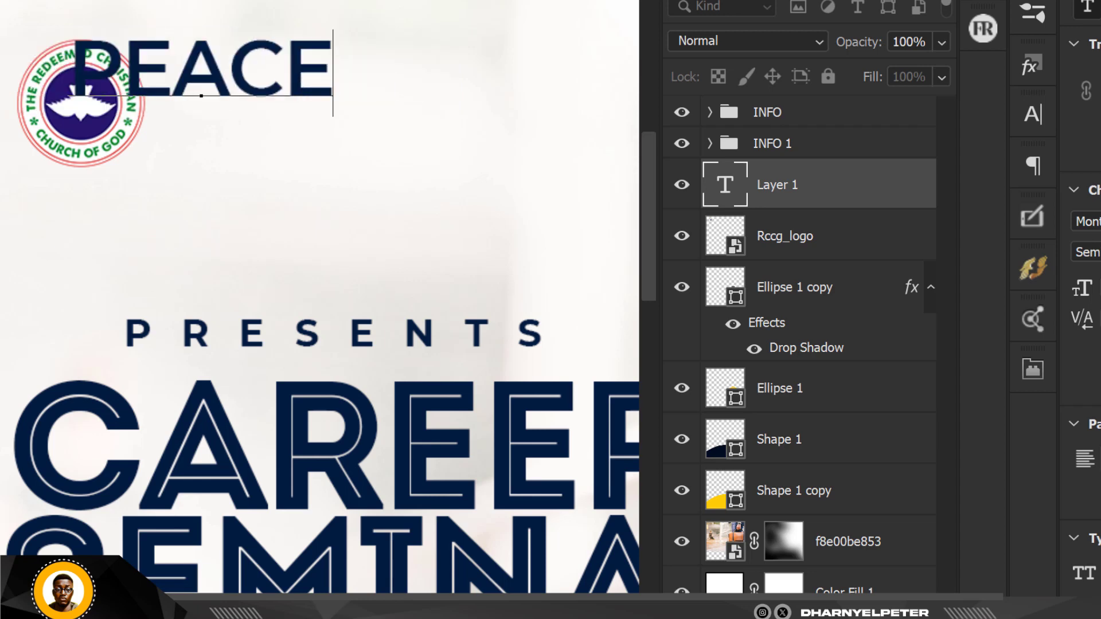
pyautogui.hotkey('ctrl', 'Return')
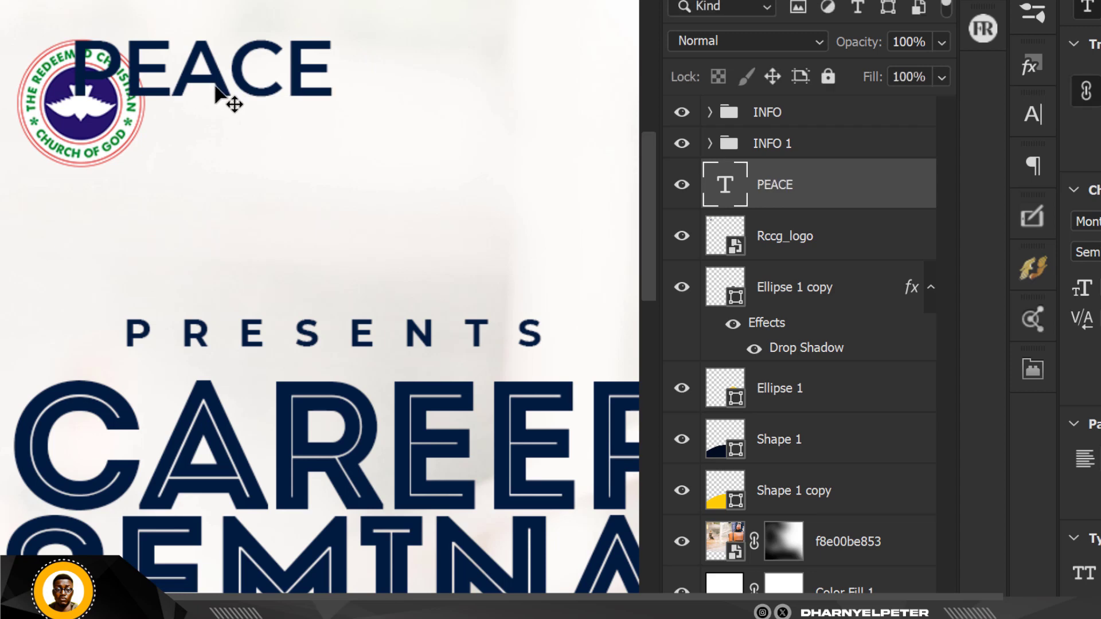
pyautogui.moveTo(233, 104); pyautogui.dragTo(309, 135)
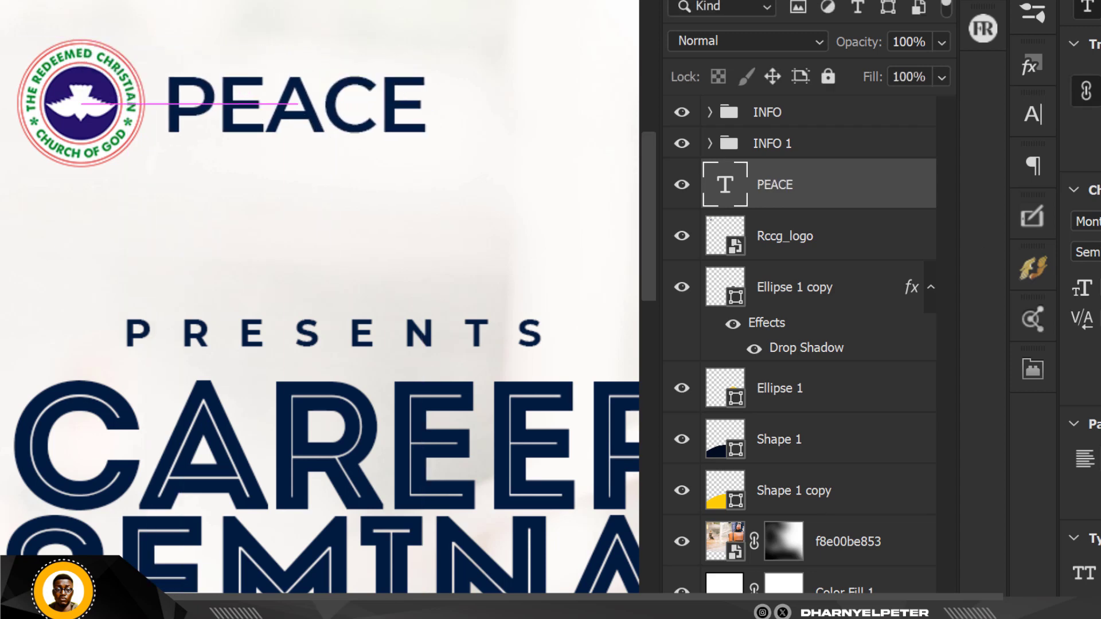
# Set PEACE in the Mont Heavy font and scale it down to about 137 px wide.
pyautogui.click(1089, 221)
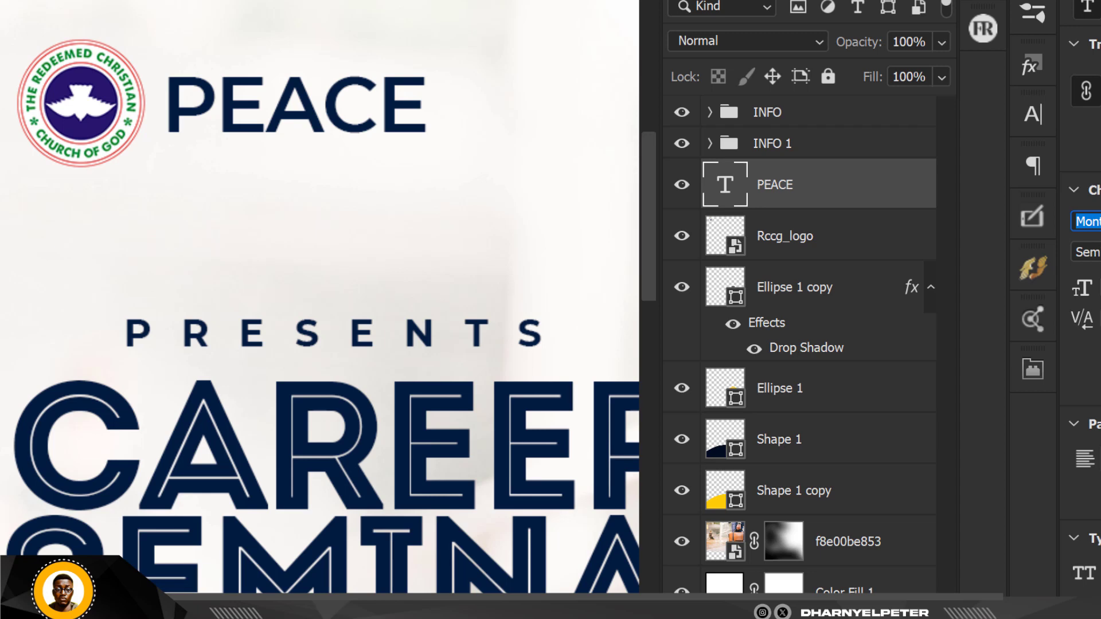
pyautogui.write('MONT')
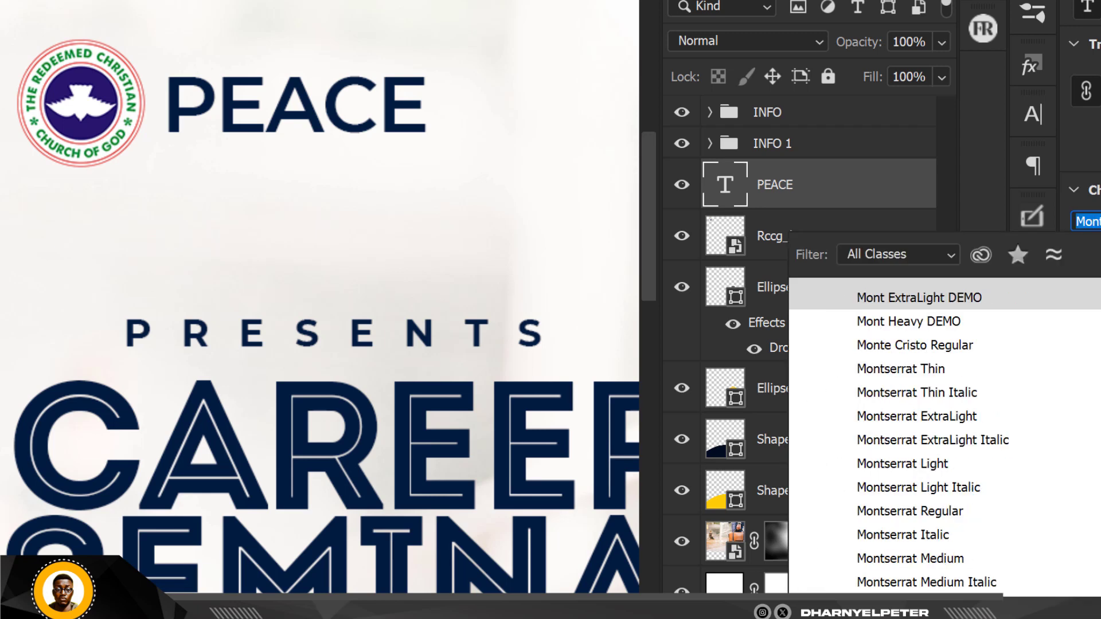
pyautogui.press('Return')
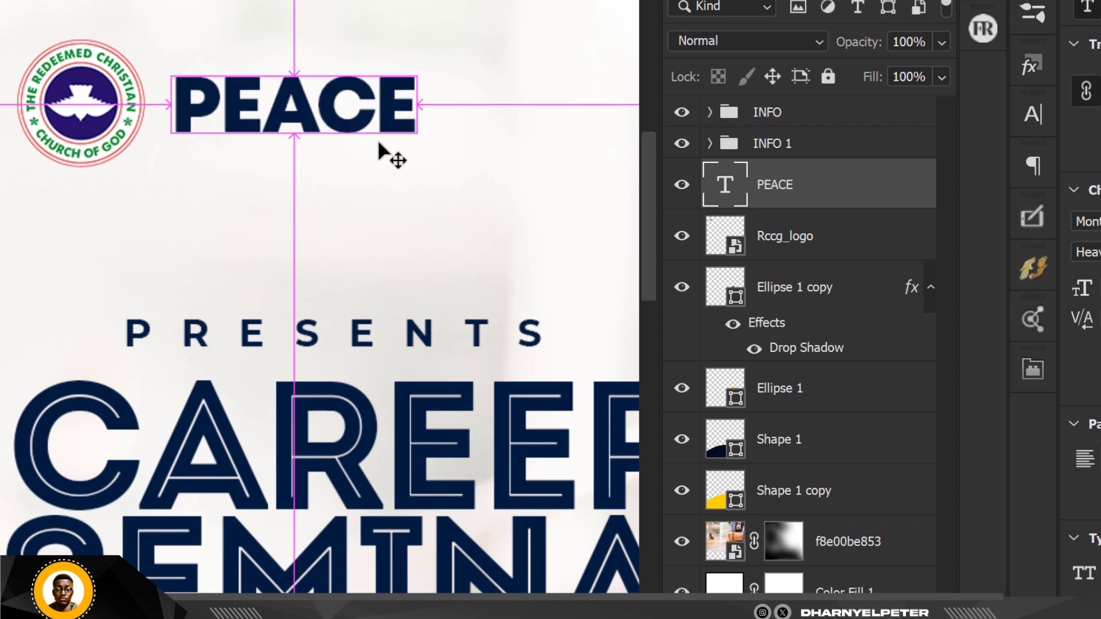
pyautogui.hotkey('ctrl', 't')
pyautogui.moveTo(424, 158); pyautogui.dragTo(254, 142)
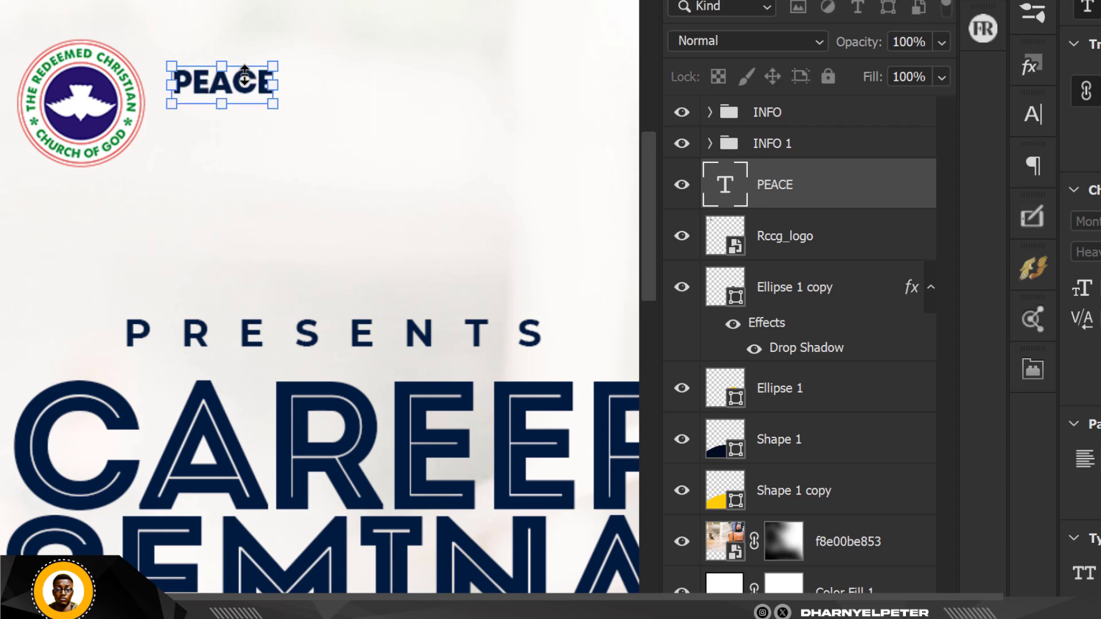
pyautogui.press('Return')
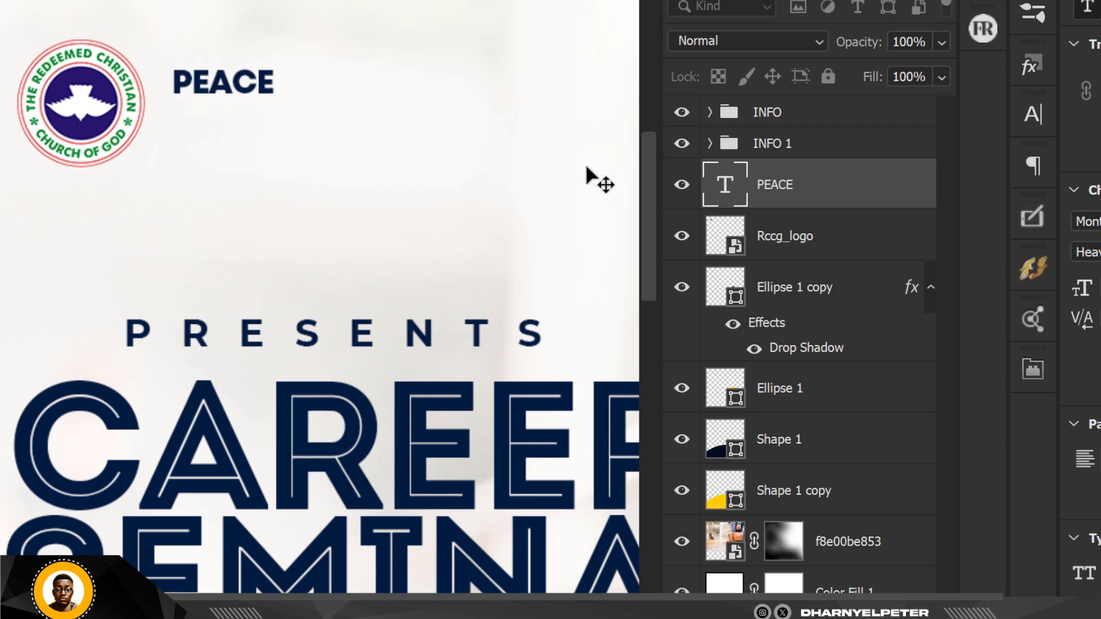
pyautogui.scroll(4, 204, 82)
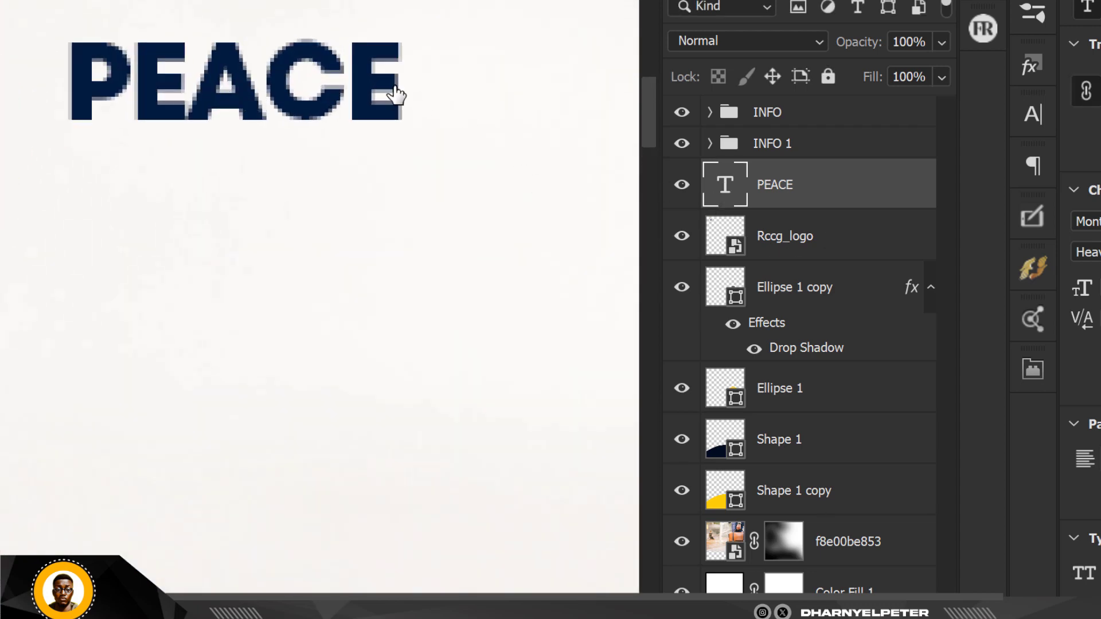
# Extend the heading to PEACE HOUSE and shift it further right of the logo.
pyautogui.click(399, 80)
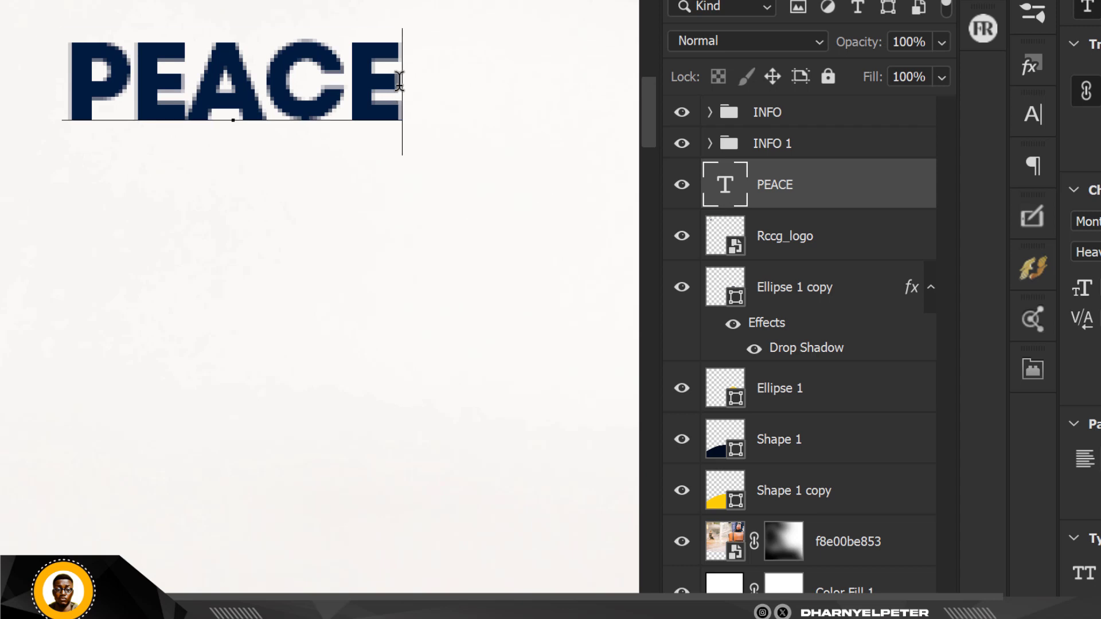
pyautogui.write('HO')
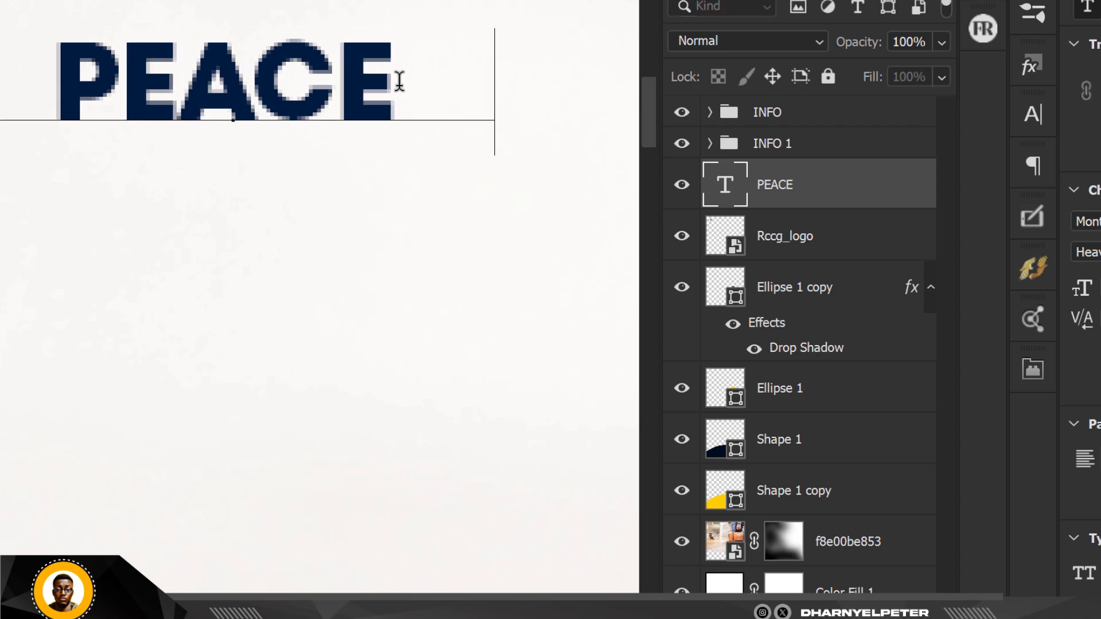
pyautogui.write('USE')
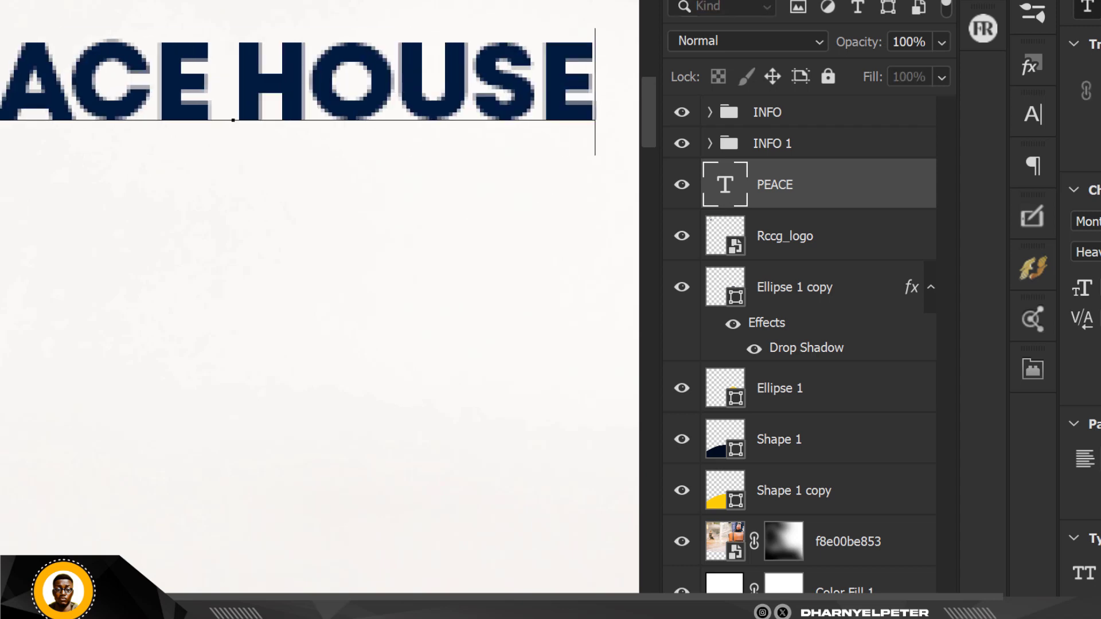
pyautogui.hotkey('ctrl', 'Return')
pyautogui.scroll(-5, 270, 163)
pyautogui.scroll(-1, 269, 163)
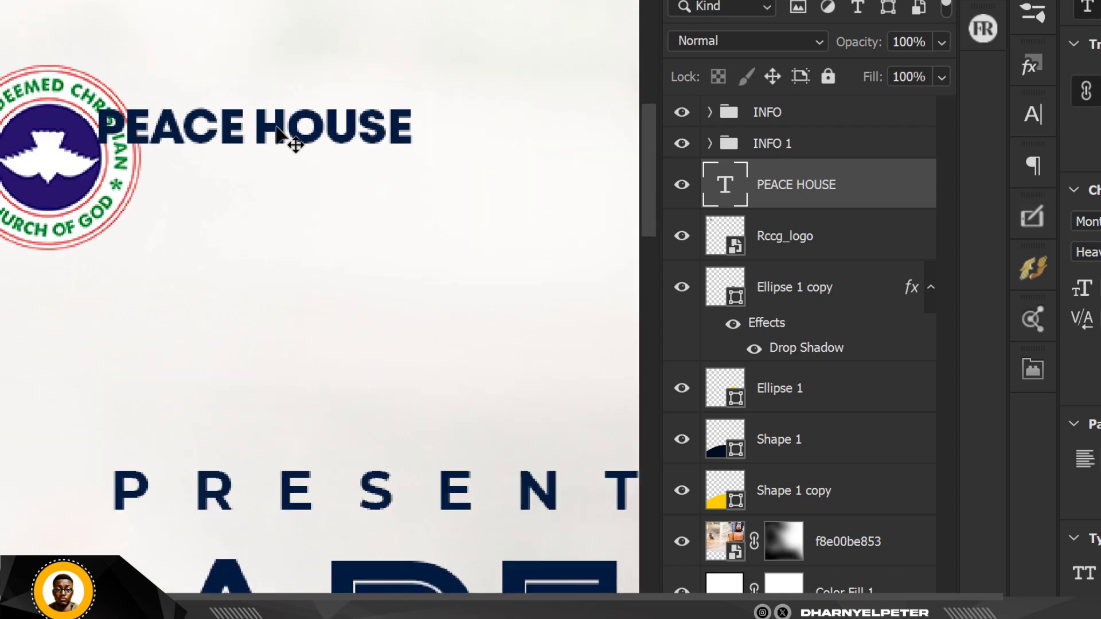
pyautogui.moveTo(294, 143); pyautogui.dragTo(349, 147)
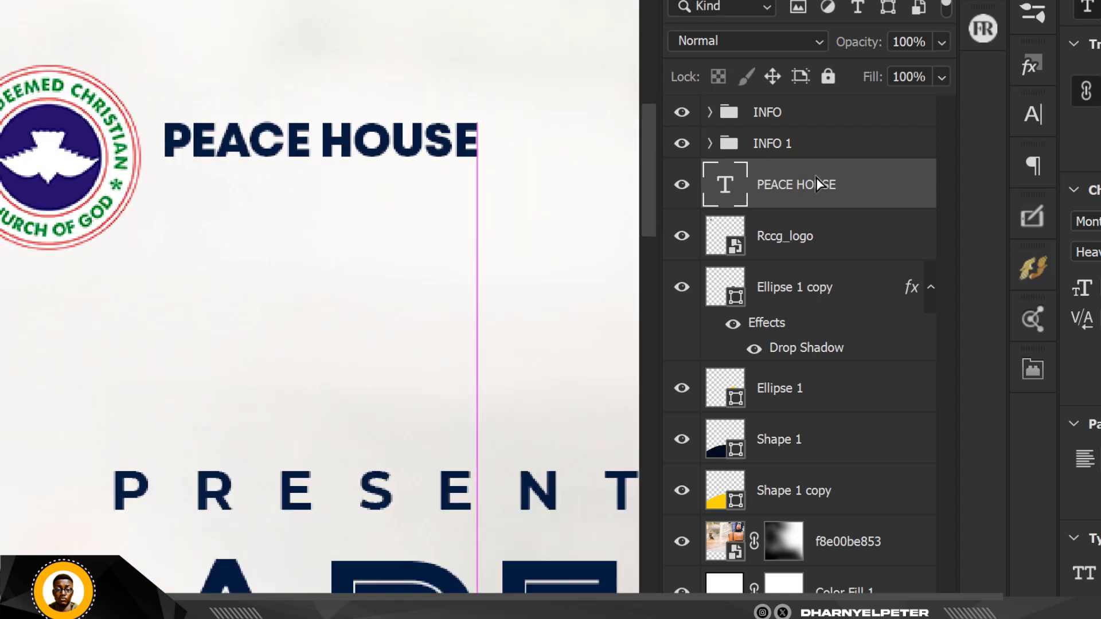
# Add ZONE on a second line under PEACE HOUSE and realign the block left.
pyautogui.doubleClick(725, 185)
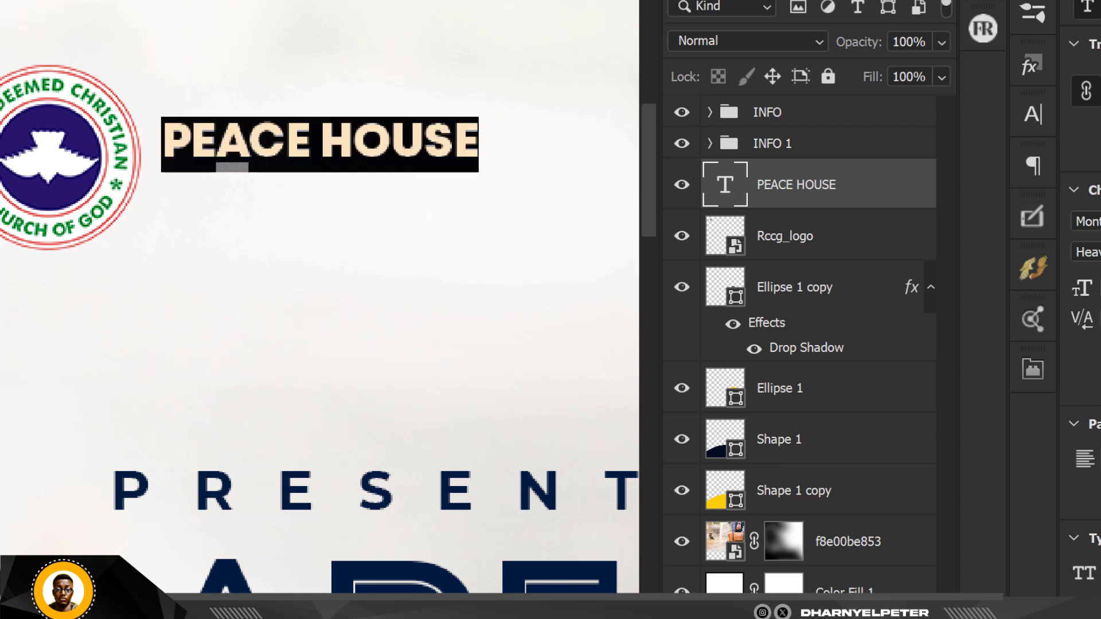
pyautogui.moveTo(319, 144); pyautogui.dragTo(484, 111)
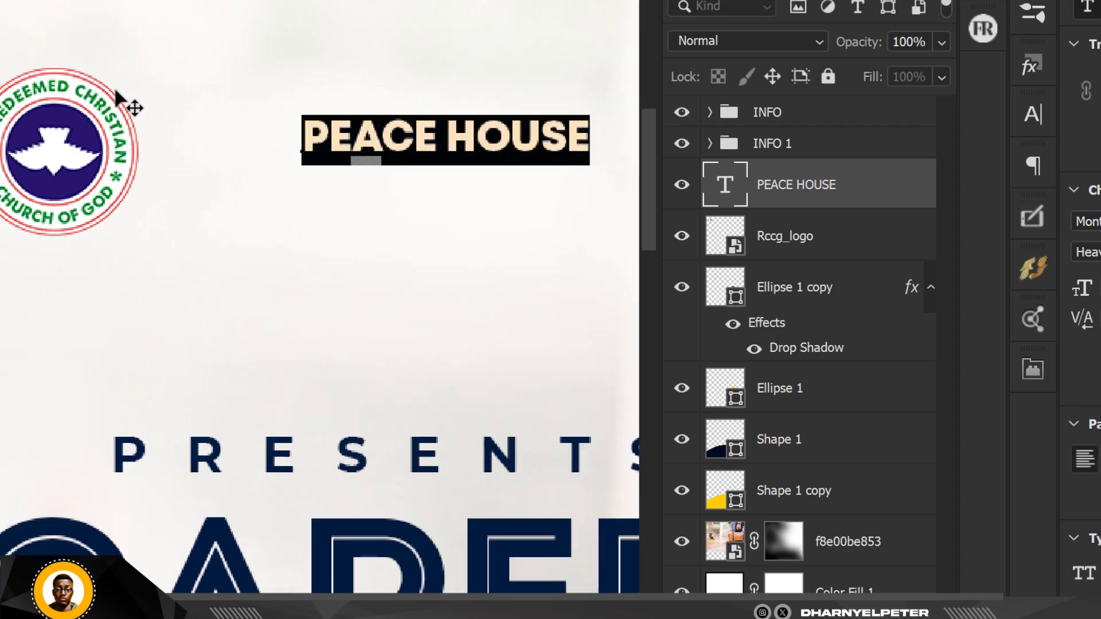
pyautogui.scroll(-1, 118, 98)
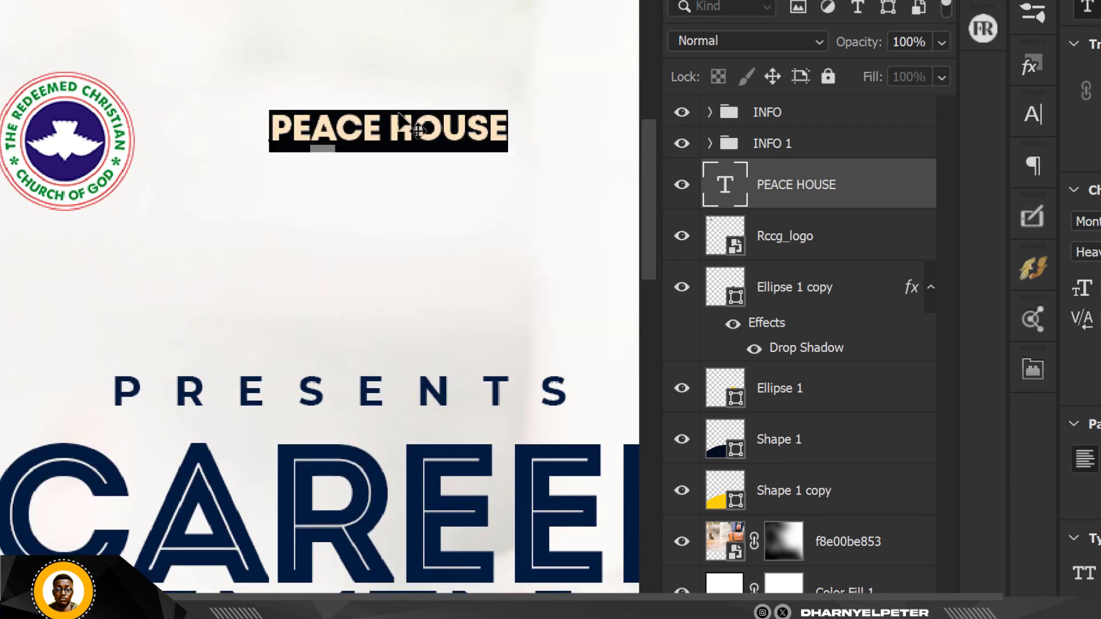
pyautogui.click(508, 132)
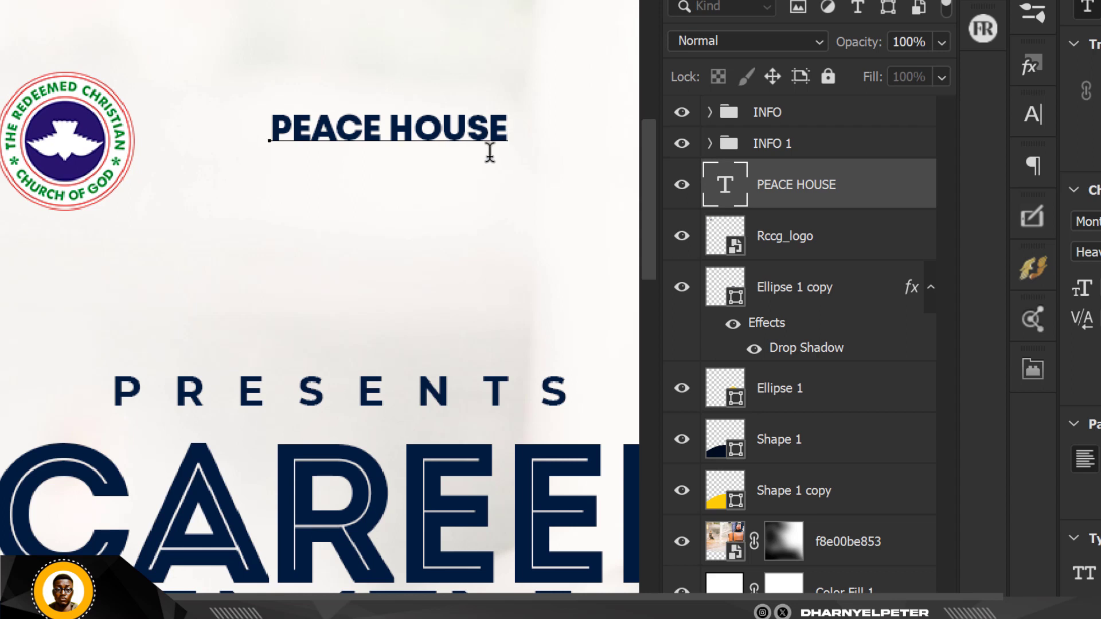
pyautogui.write('ZONE')
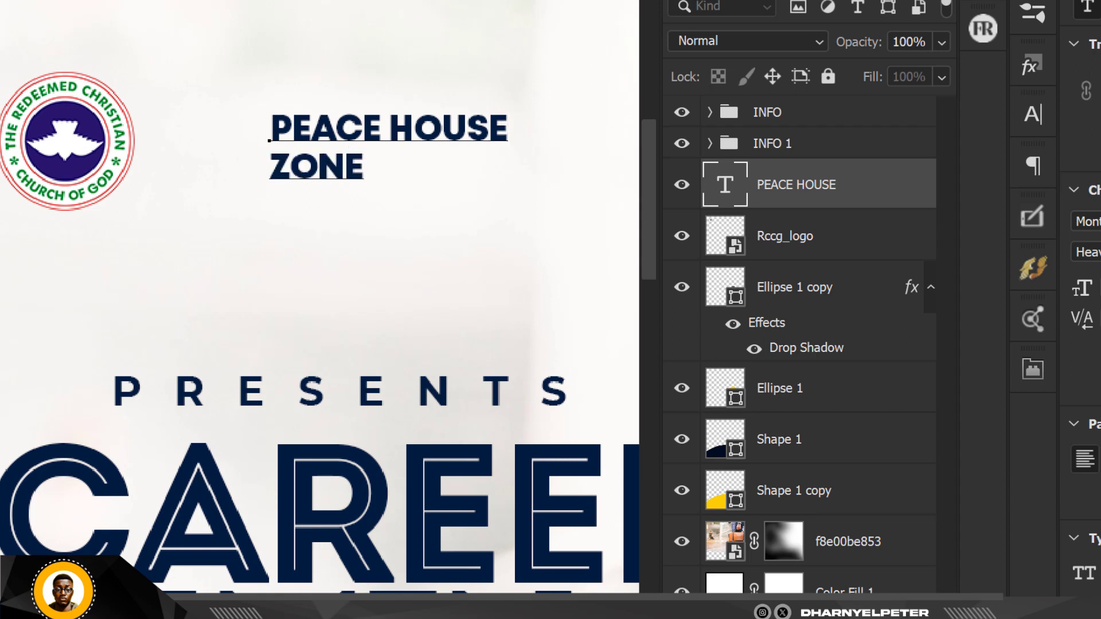
pyautogui.hotkey('ctrl', 'Return')
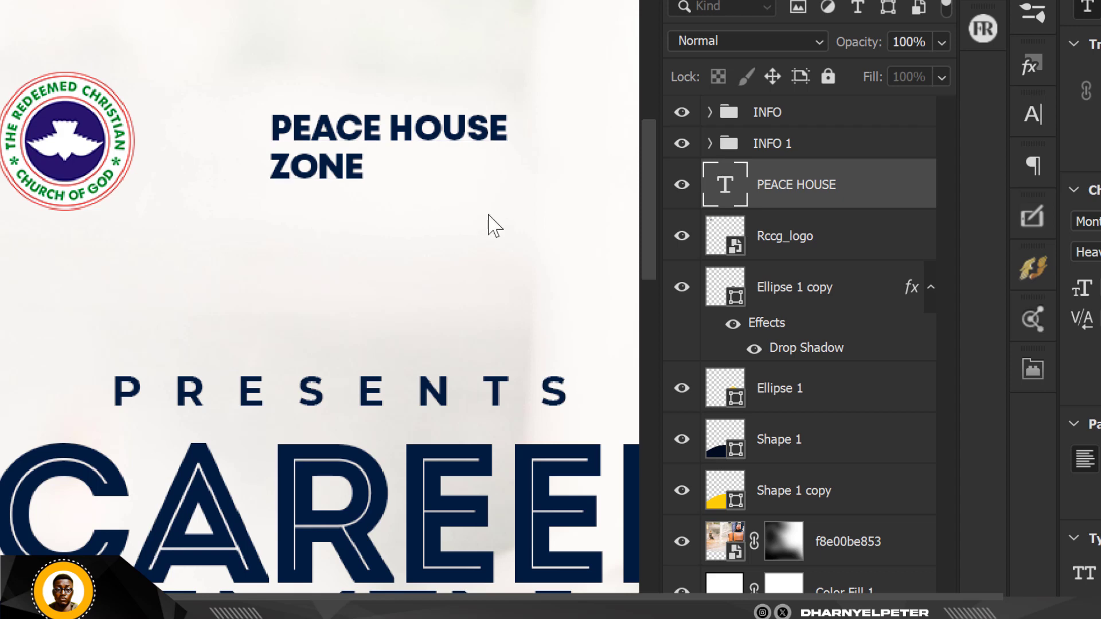
pyautogui.moveTo(386, 147); pyautogui.dragTo(245, 138)
# Deselect the PEACE HOUSE ZONE heading and look over the flyer.
pyautogui.scroll(-1, 310, 195)
pyautogui.scroll(-2, 310, 195)
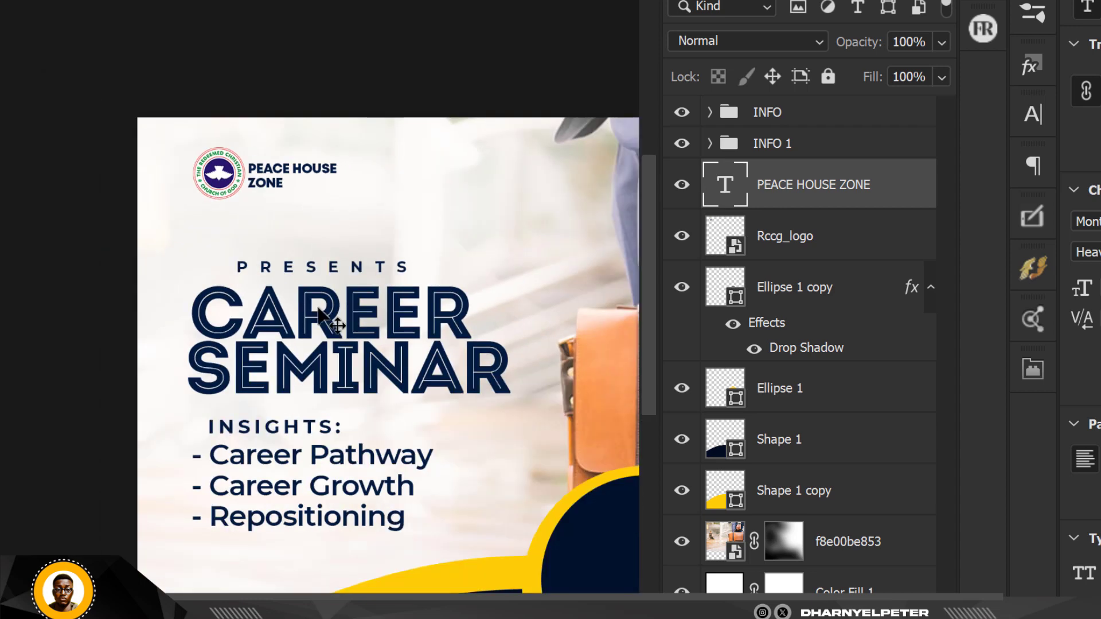
pyautogui.scroll(-2, 341, 245)
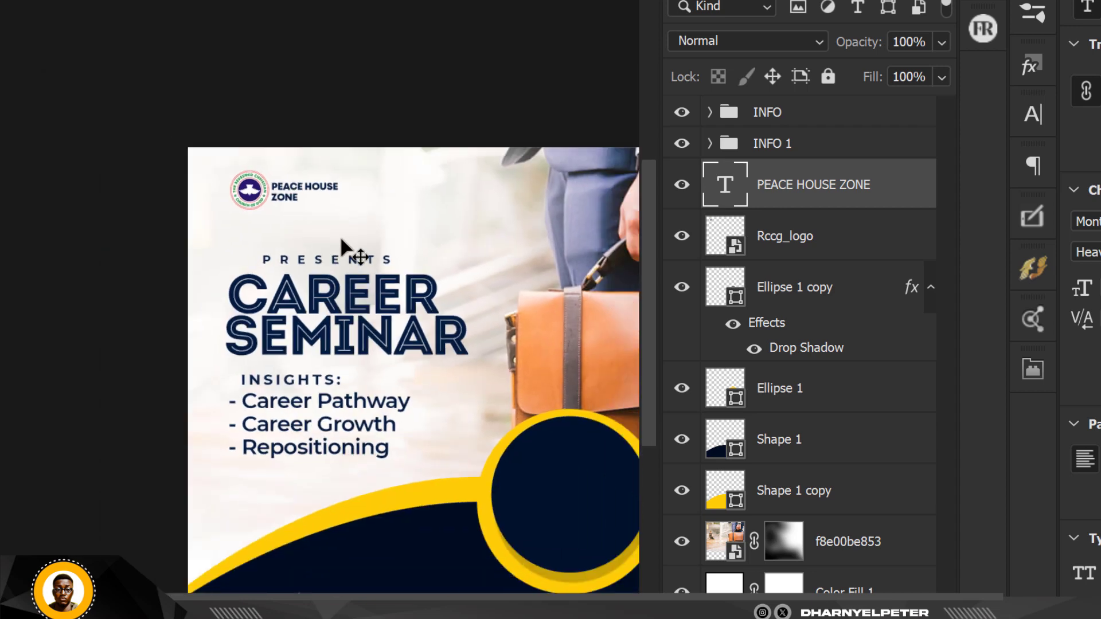
pyautogui.click(339, 96)
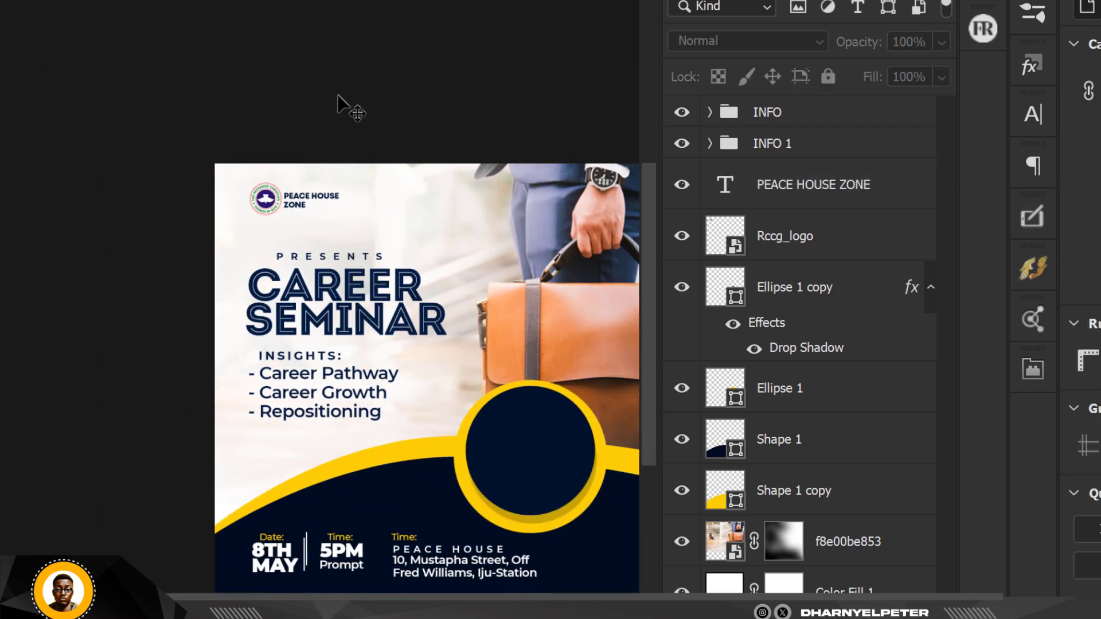
pyautogui.scroll(2, 344, 213)
pyautogui.scroll(1, 338, 207)
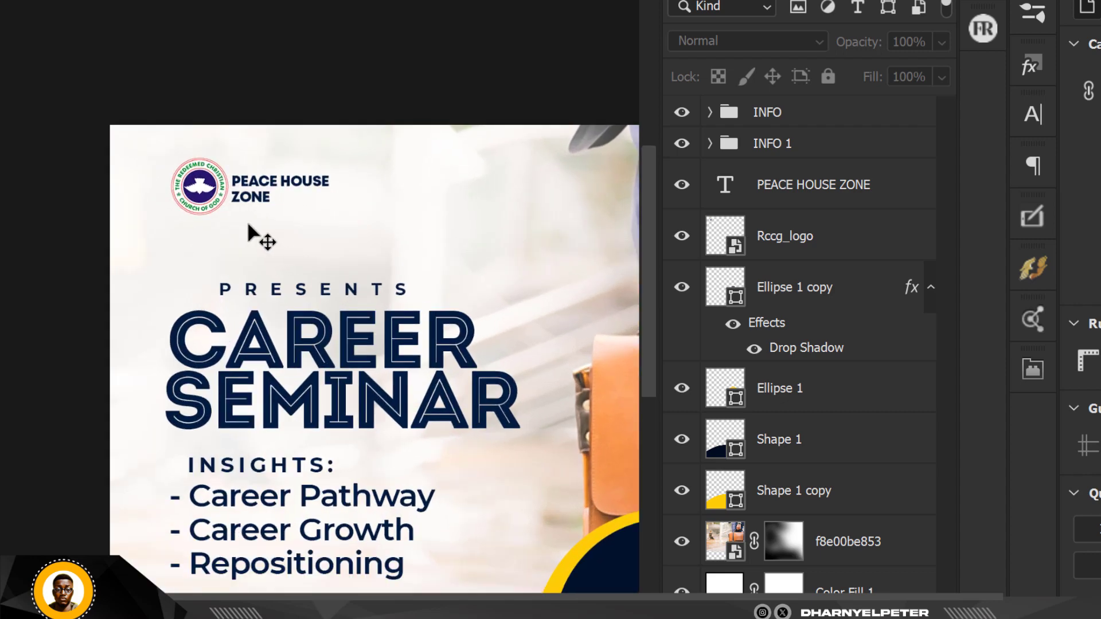
pyautogui.scroll(-2, 212, 44)
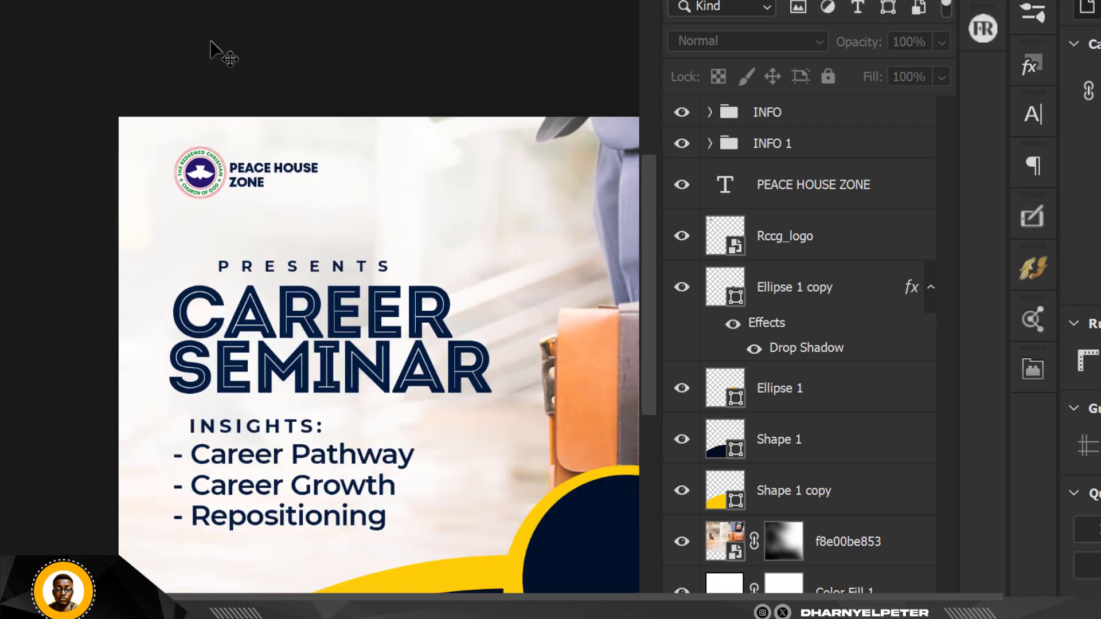
pyautogui.scroll(1, 214, 121)
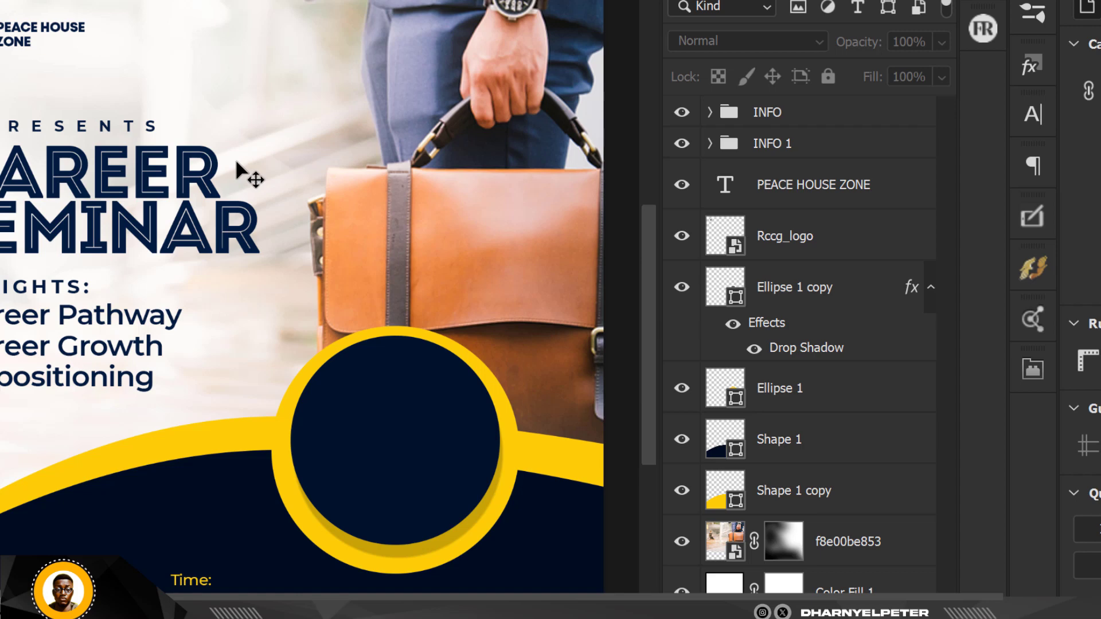
pyautogui.scroll(-1, 229, 183)
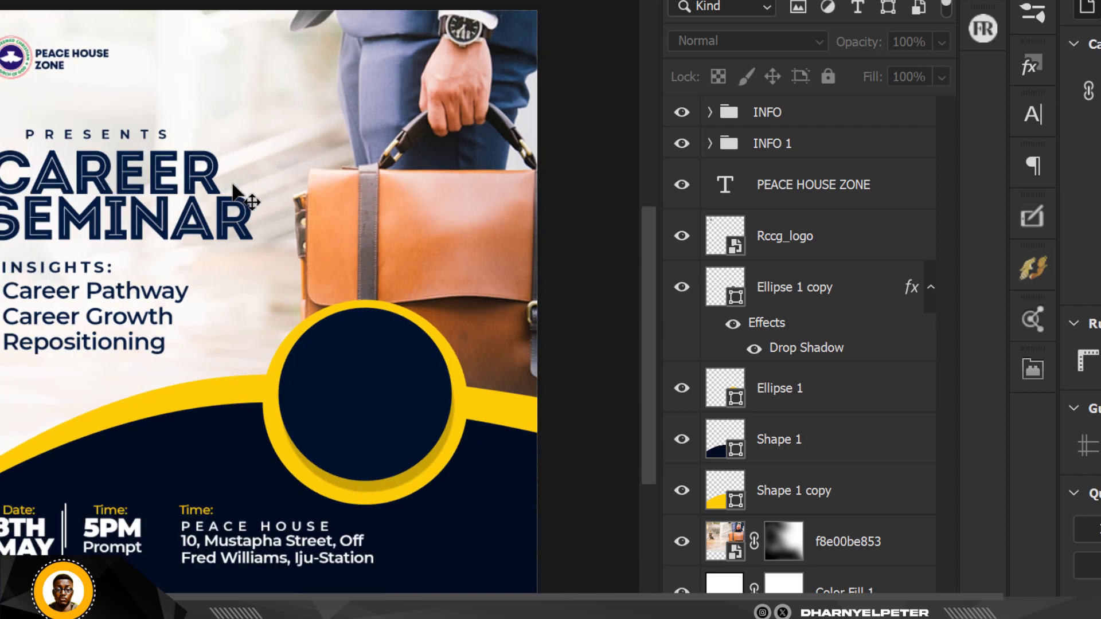
pyautogui.scroll(1, 232, 184)
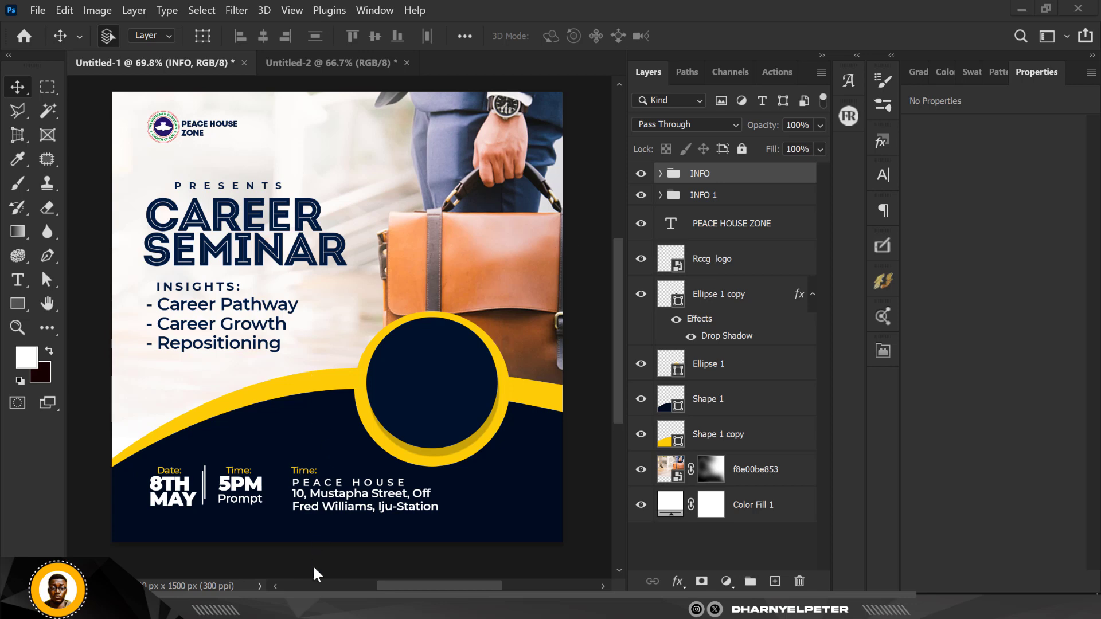
# Drag the orange wave image from the FLYER folder toward the flyer.
pyautogui.hotkey('alt', 'Tab')
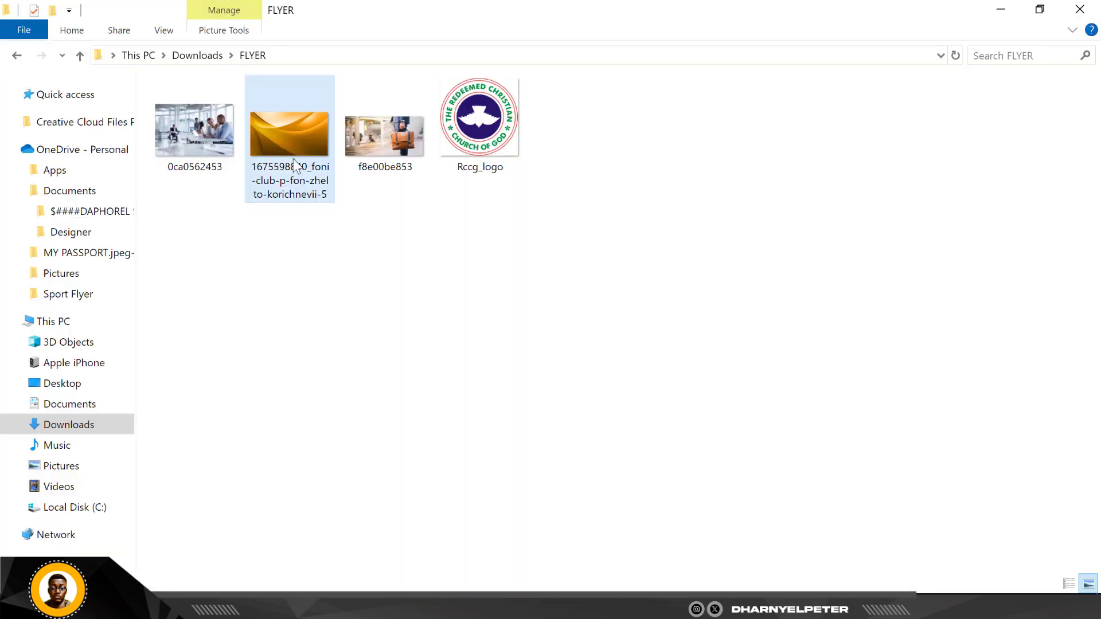
pyautogui.click(294, 141)
pyautogui.moveTo(294, 140); pyautogui.dragTo(337, 438)
# Place the orange wave image over the flyer's lower half, enlarged slightly.
pyautogui.moveTo(266, 260); pyautogui.dragTo(266, 259)
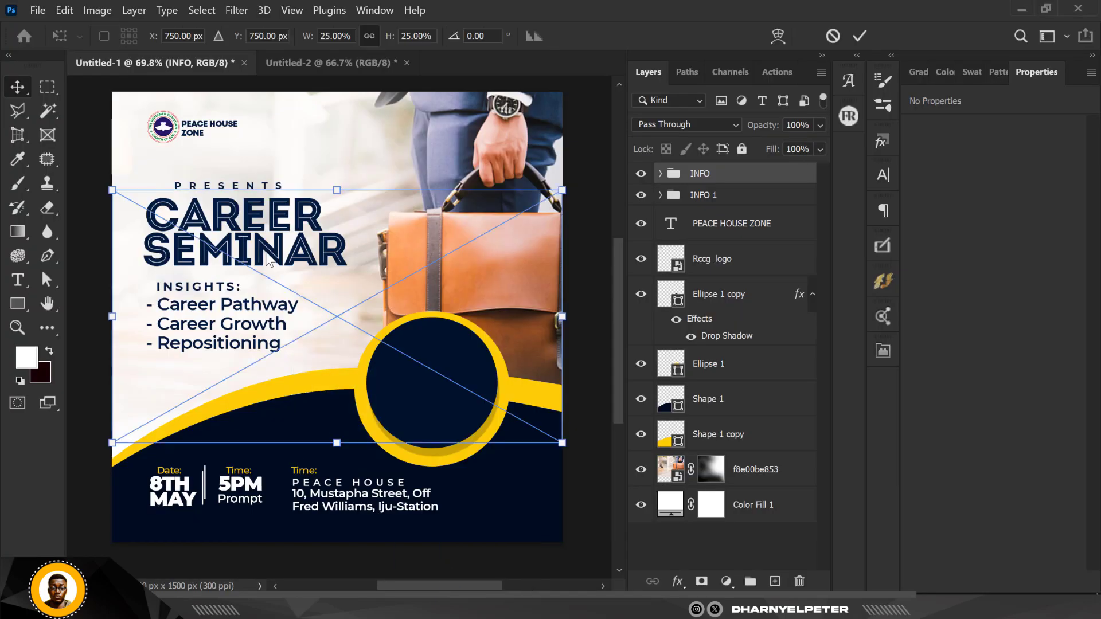
pyautogui.scroll(-6, 313, 255)
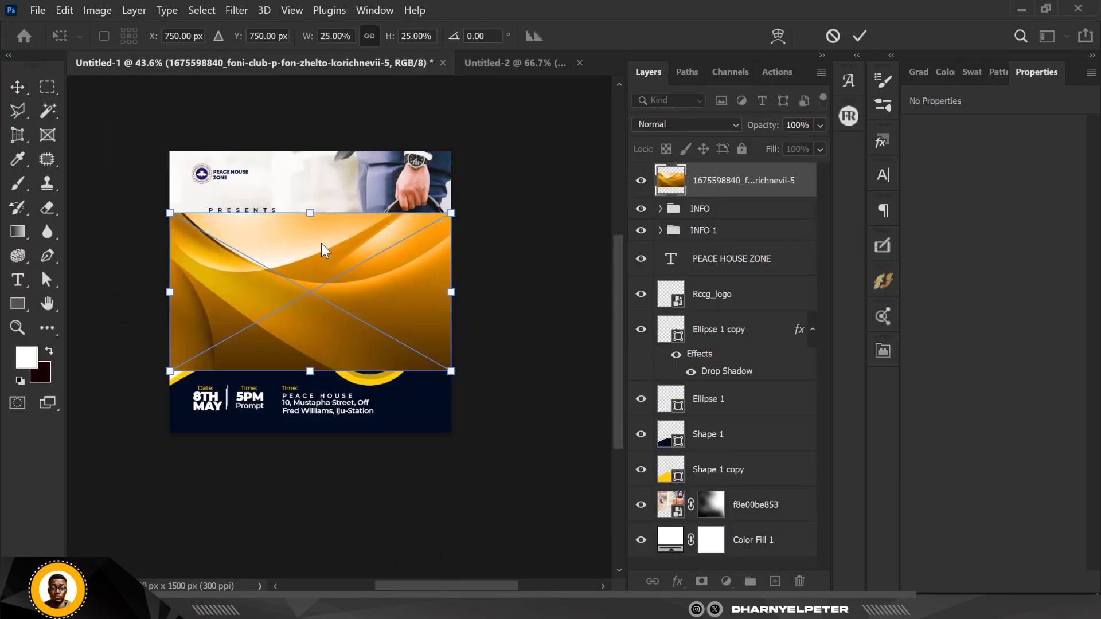
pyautogui.moveTo(327, 247); pyautogui.dragTo(323, 350)
pyautogui.moveTo(437, 446); pyautogui.dragTo(461, 467)
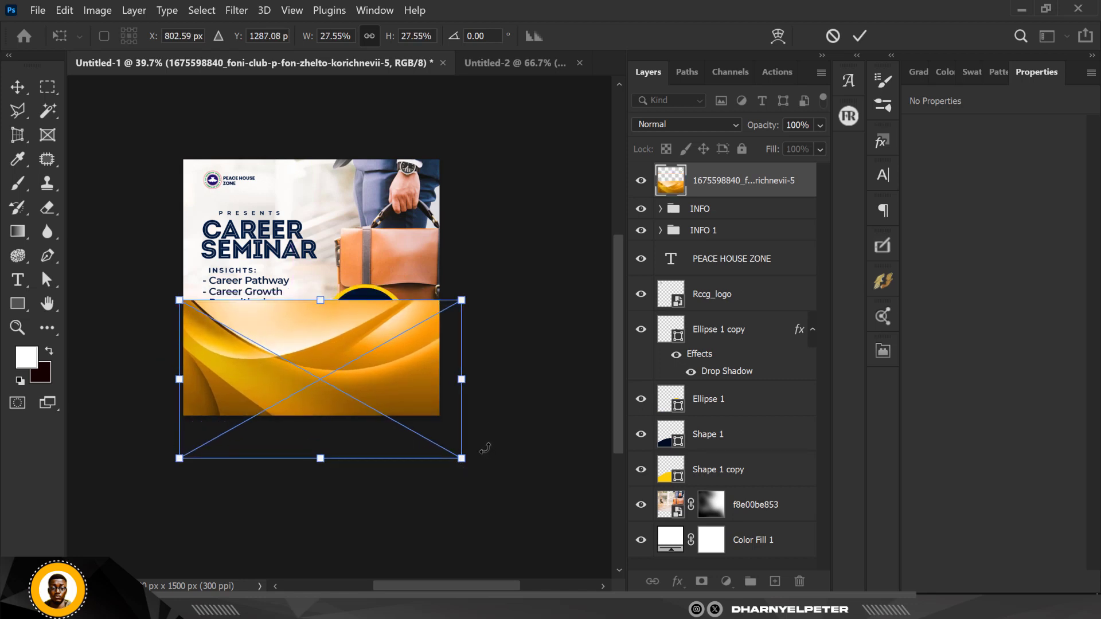
pyautogui.press('Return')
pyautogui.scroll(6, 307, 377)
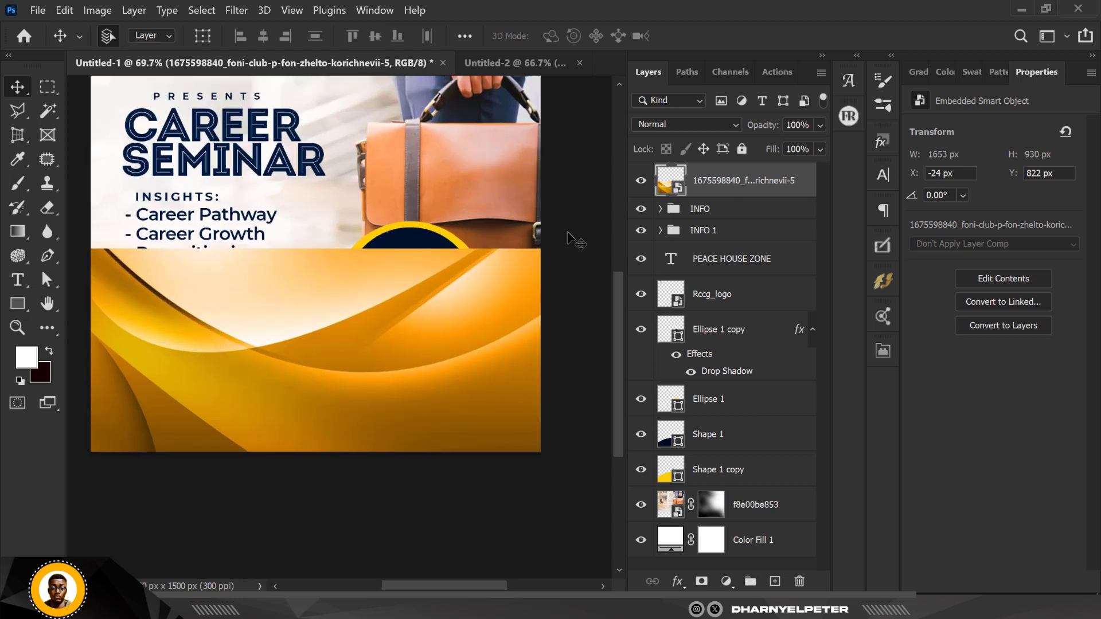
pyautogui.click(705, 124)
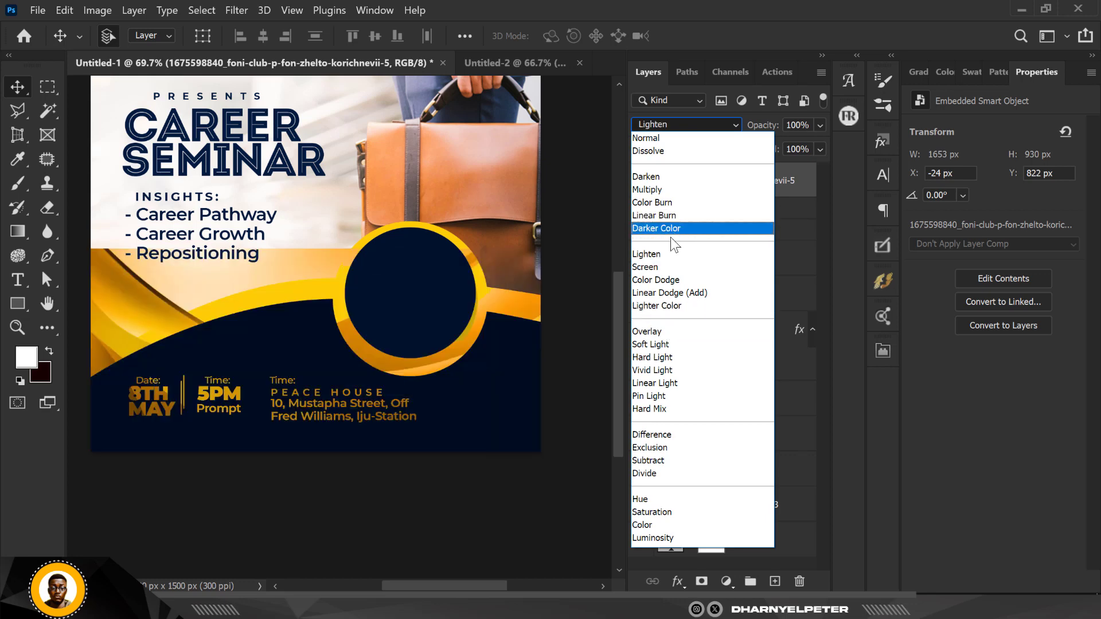
# Set the wave to Screen blend mode and add a Hue/Saturation adjustment clipped to it.
pyautogui.click(671, 268)
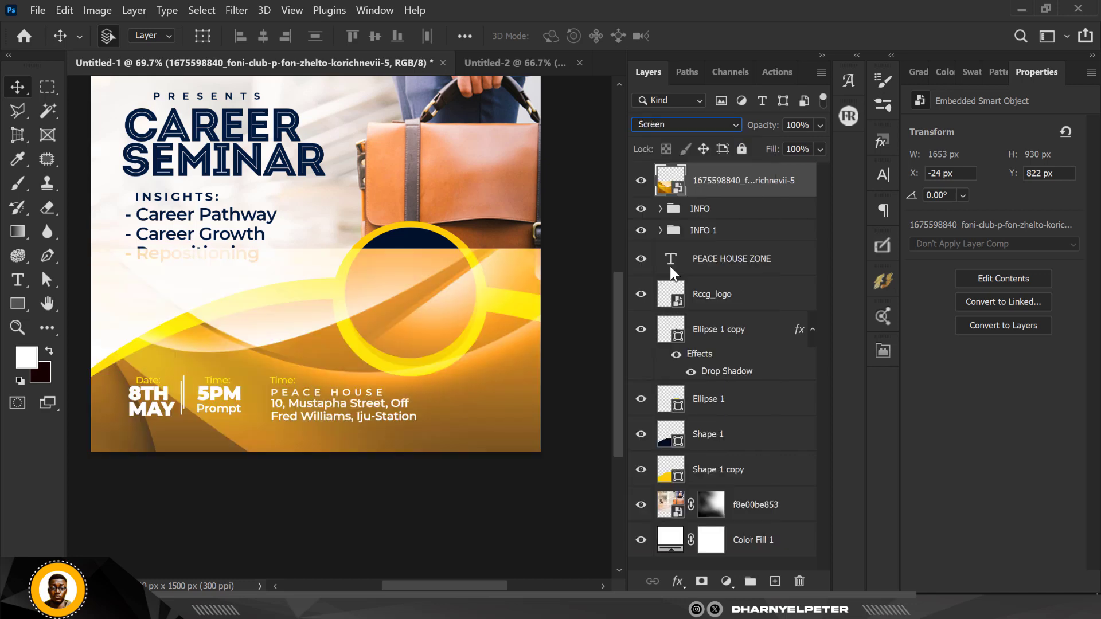
pyautogui.click(727, 581)
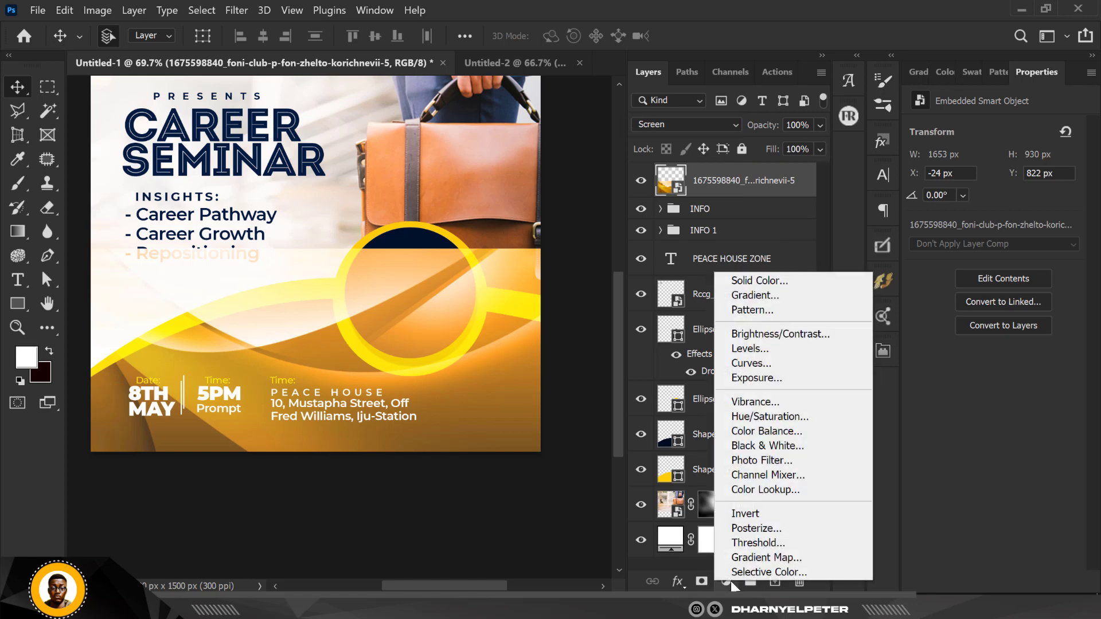
pyautogui.click(774, 417)
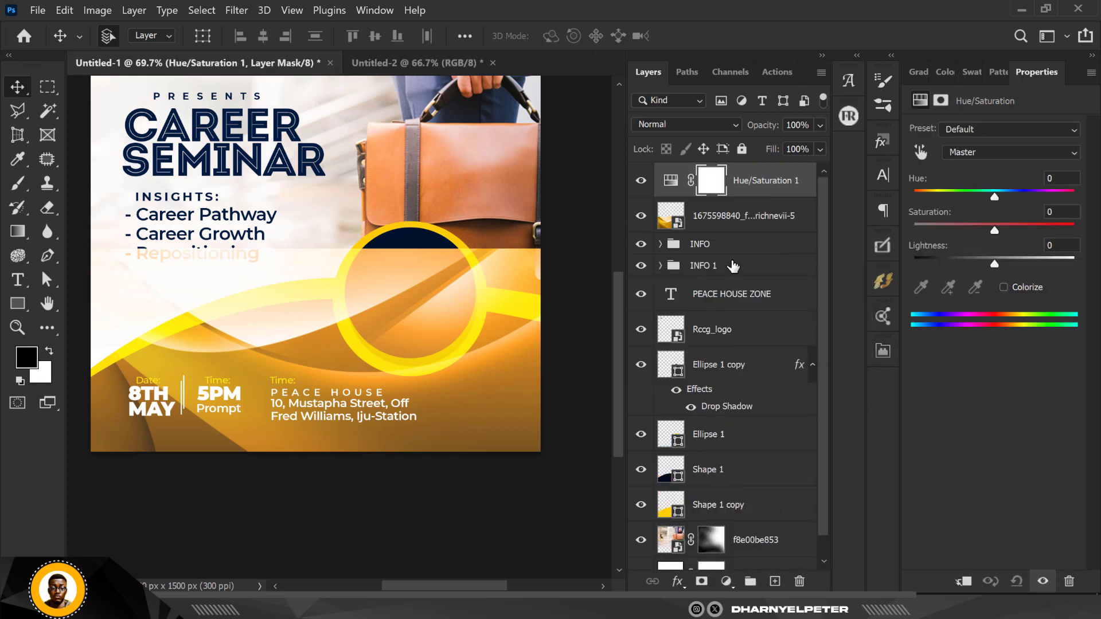
pyautogui.rightClick(794, 200)
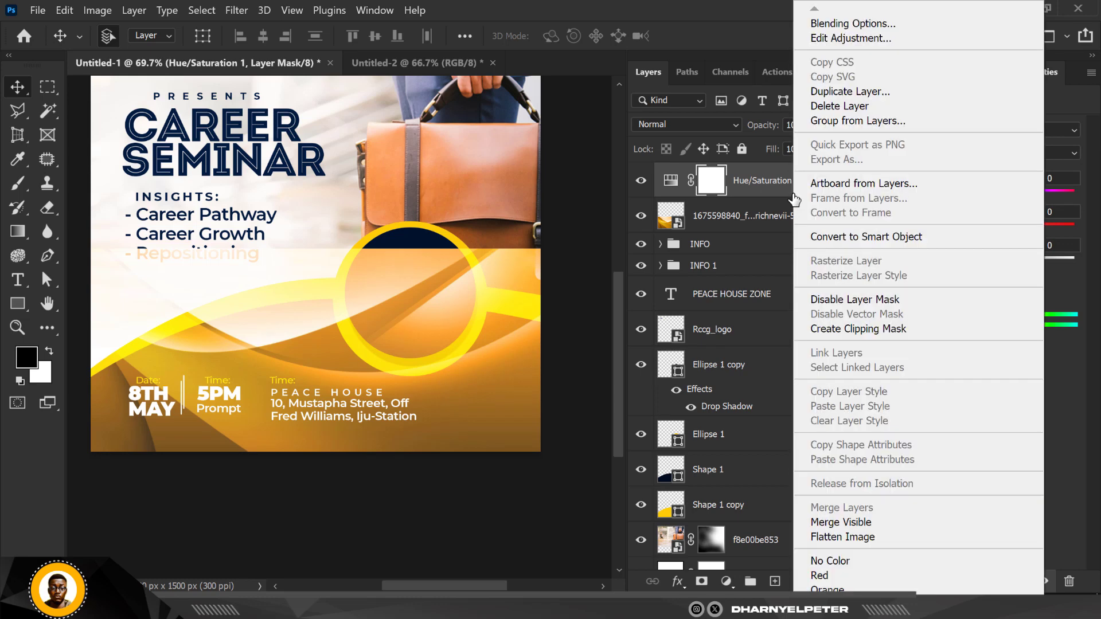
pyautogui.click(846, 331)
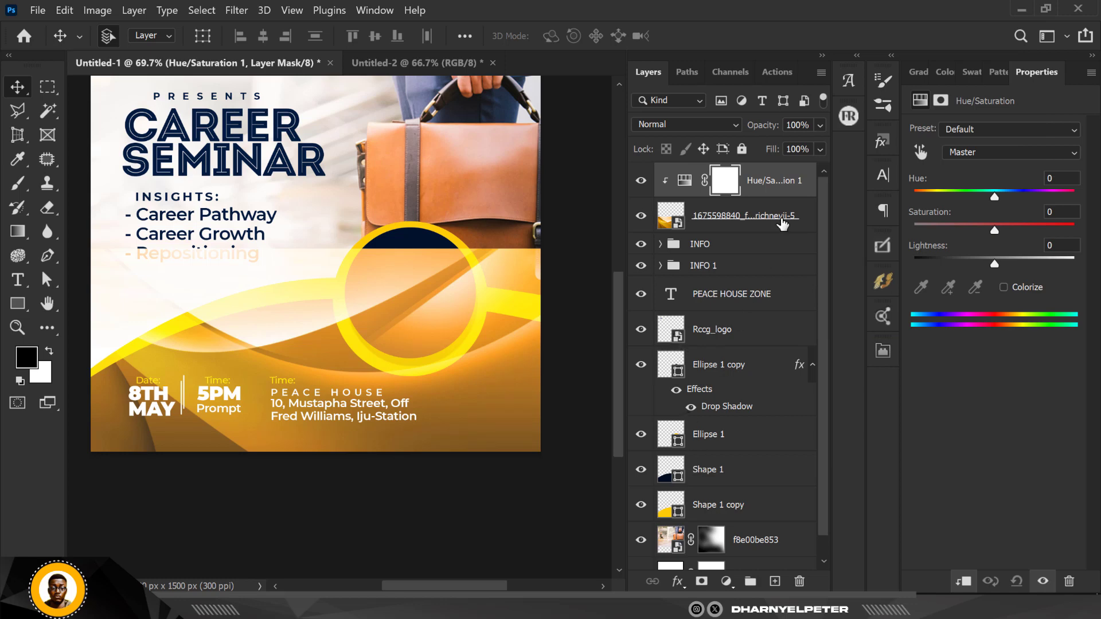
# Colorize the adjustment with Hue 231, Saturation 100 and Lightness -21.
pyautogui.click(1004, 288)
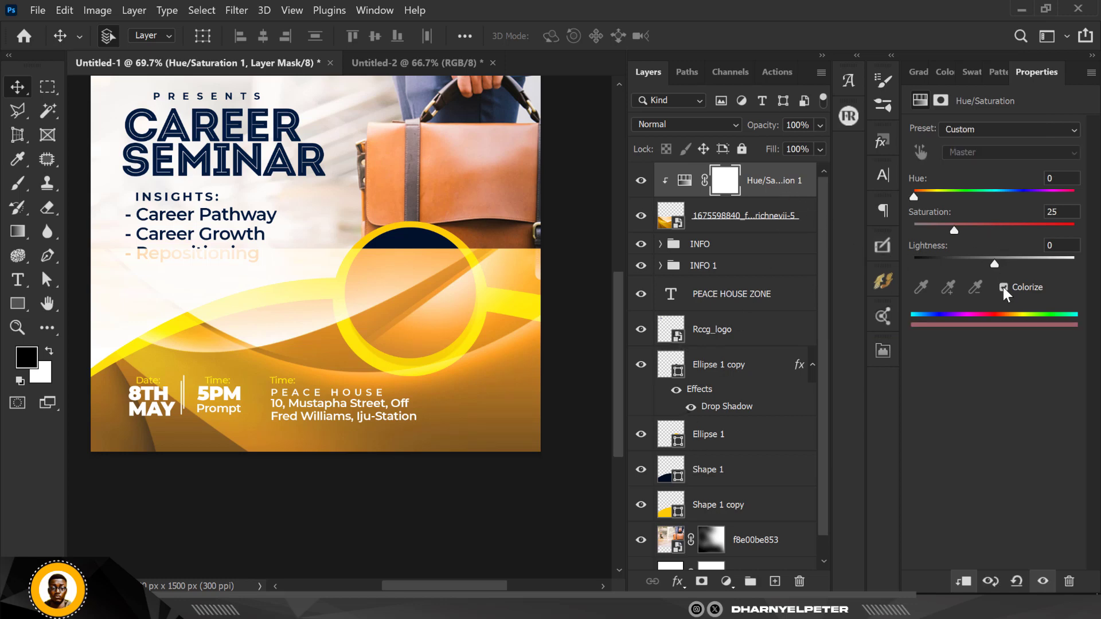
pyautogui.moveTo(955, 233); pyautogui.dragTo(1088, 237)
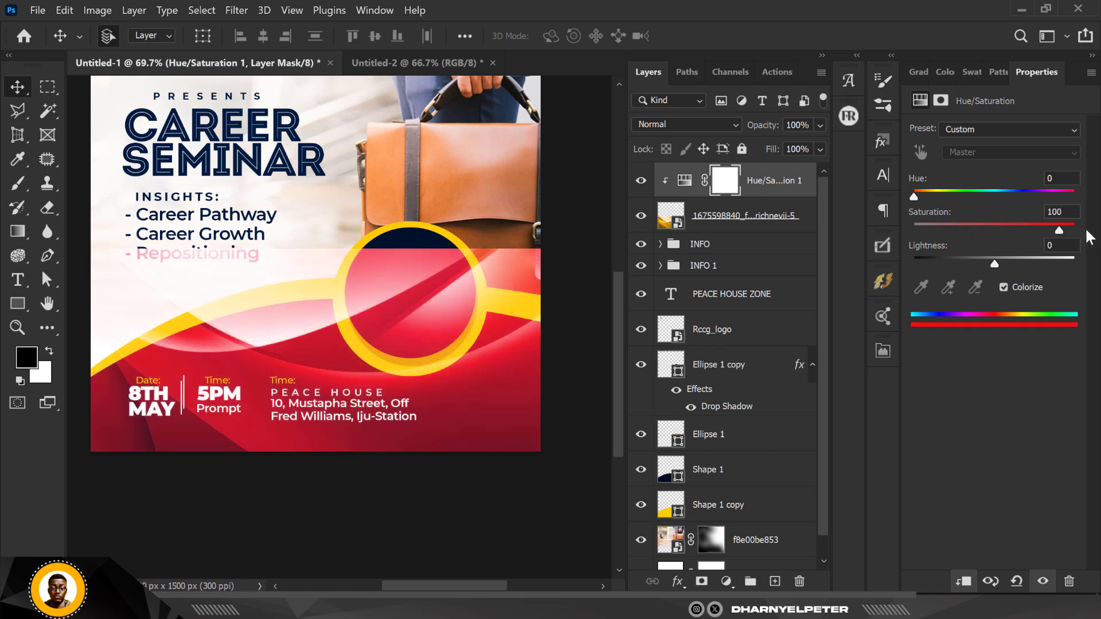
pyautogui.moveTo(915, 198); pyautogui.dragTo(1019, 204)
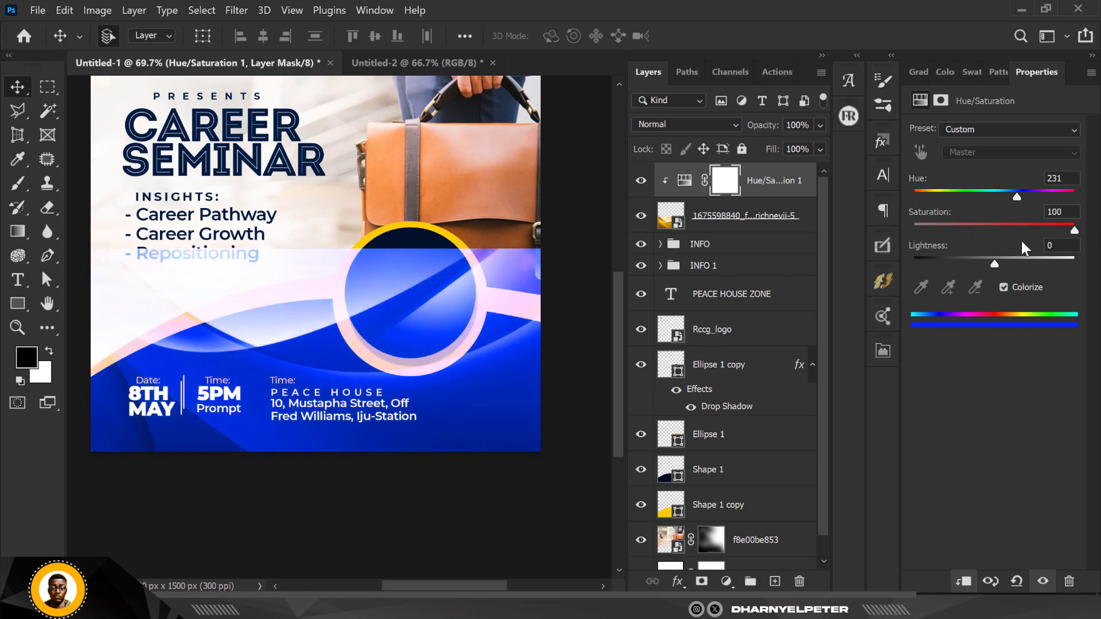
pyautogui.moveTo(996, 270); pyautogui.dragTo(980, 274)
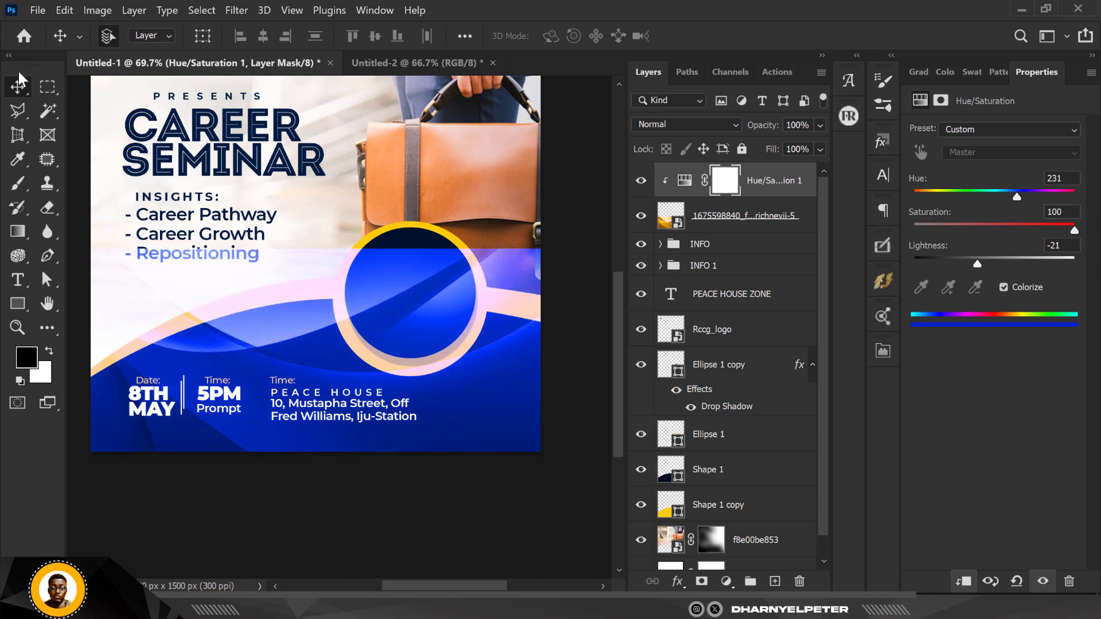
pyautogui.click(750, 217)
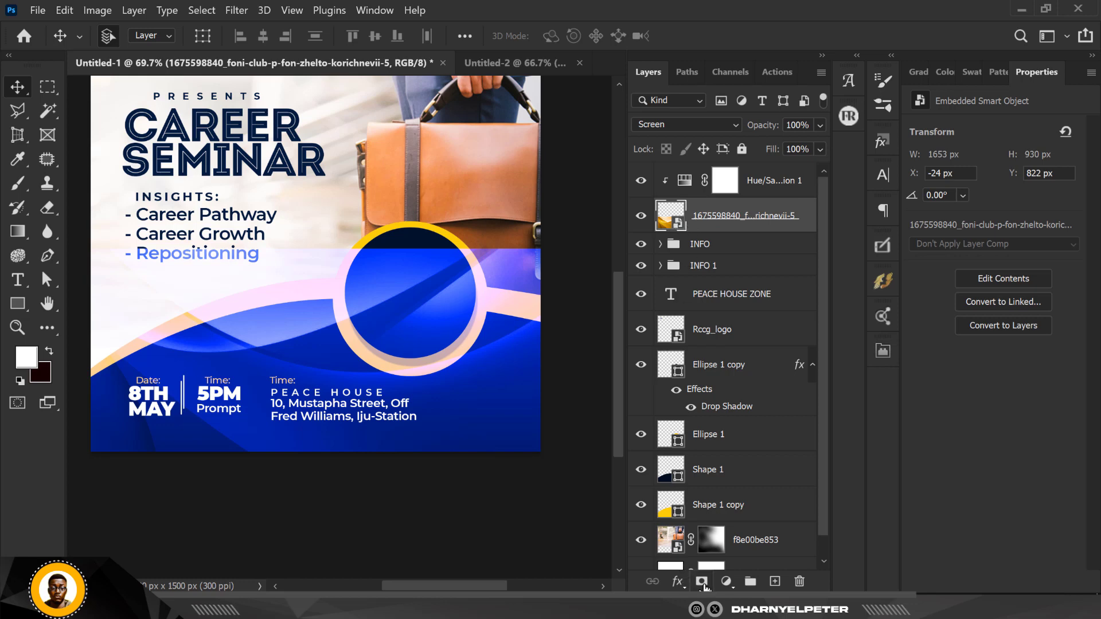
# Mask out part of the wave's left side with a soft brush and lower its opacity to 57%.
pyautogui.click(703, 582)
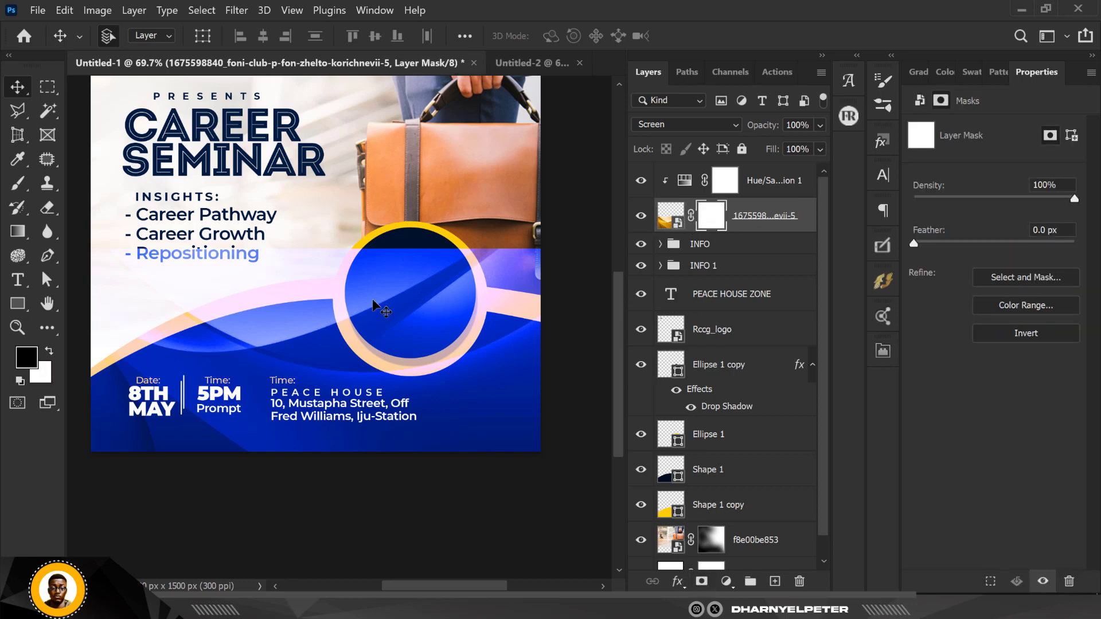
pyautogui.press('b')
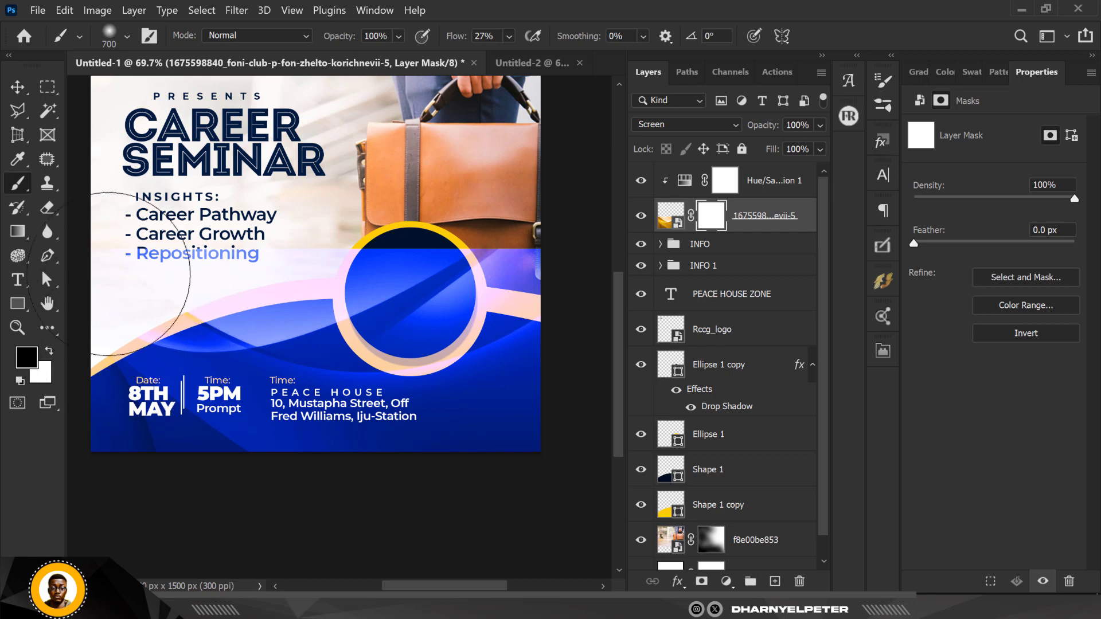
pyautogui.moveTo(198, 265)
pyautogui.mouseDown()
pyautogui.moveTo(367, 224)
pyautogui.moveTo(525, 226)
pyautogui.moveTo(248, 232)
pyautogui.moveTo(367, 269)
pyautogui.moveTo(447, 189)
pyautogui.moveTo(155, 270)
pyautogui.moveTo(144, 281)
pyautogui.moveTo(230, 258)
pyautogui.moveTo(115, 298)
pyautogui.moveTo(450, 202)
pyautogui.moveTo(573, 230)
pyautogui.moveTo(582, 246)
pyautogui.mouseUp()
pyautogui.scroll(-2, 353, 431)
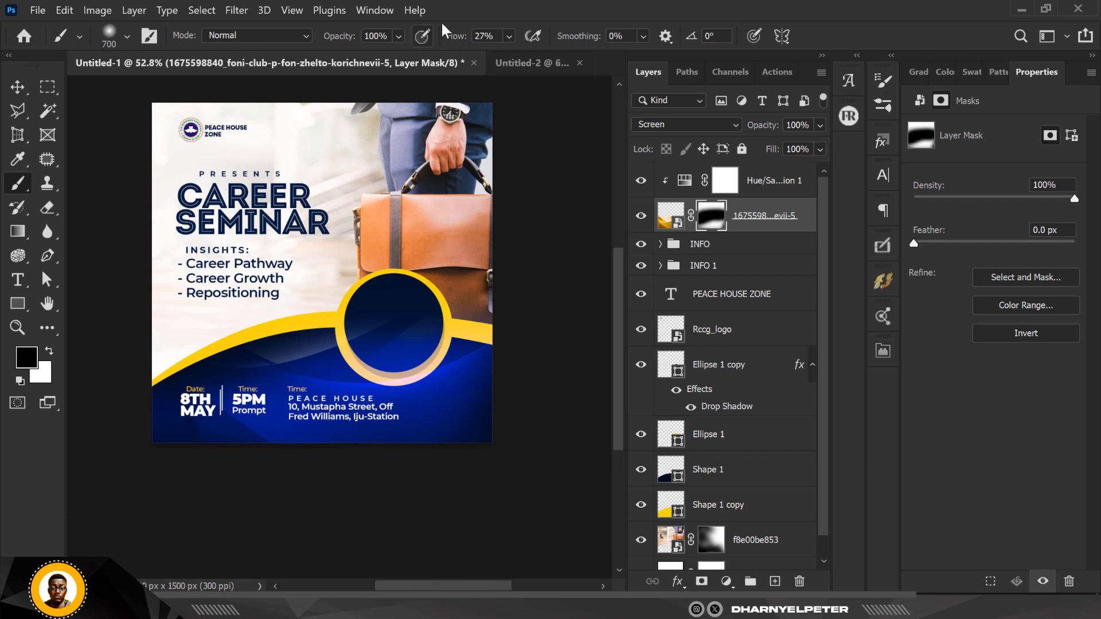
pyautogui.click(820, 126)
pyautogui.moveTo(818, 145); pyautogui.dragTo(789, 150)
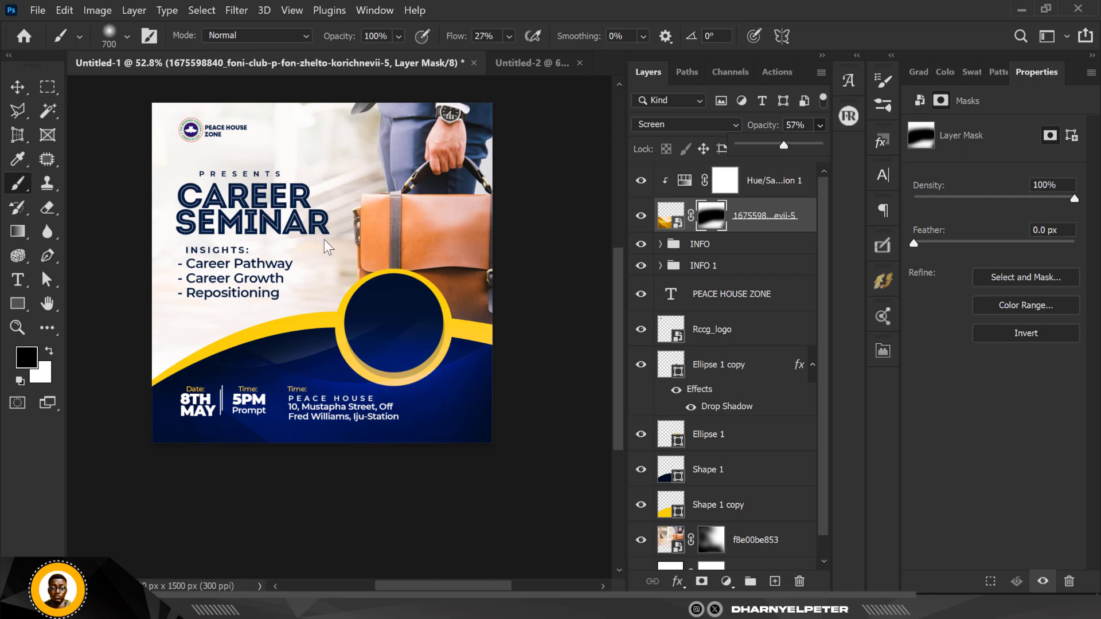
# Switch to the Move tool and deselect the wave layer to review the flyer.
pyautogui.press('v')
pyautogui.click(98, 241)
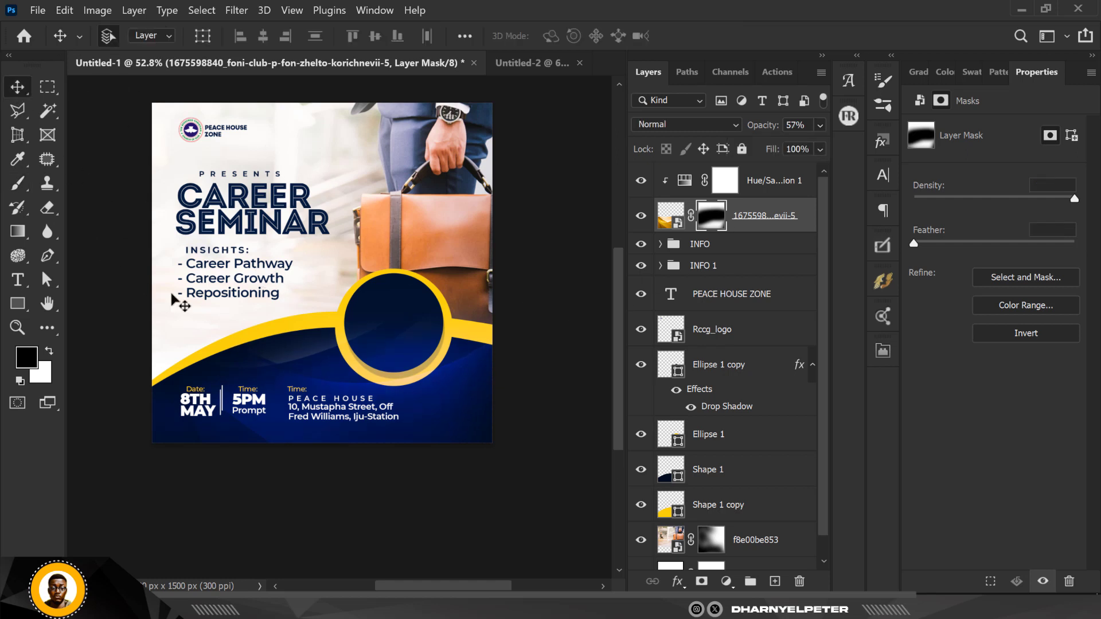
pyautogui.scroll(3, 286, 265)
pyautogui.scroll(-2, 295, 278)
pyautogui.scroll(-3, 296, 281)
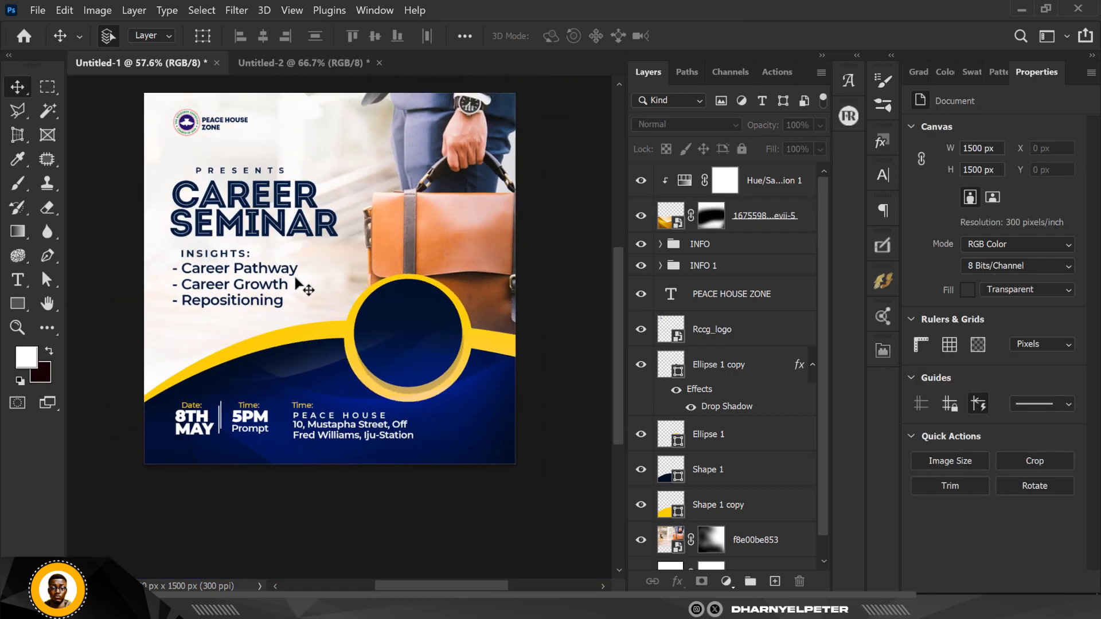
pyautogui.scroll(2, 296, 280)
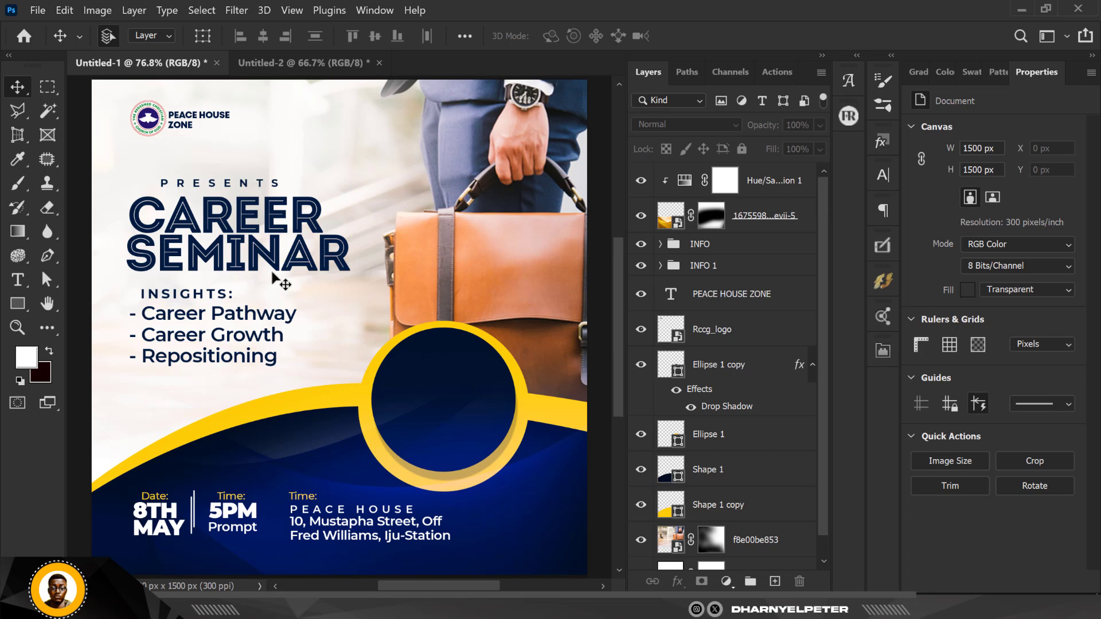
pyautogui.scroll(-1, 243, 314)
pyautogui.scroll(-2, 244, 314)
pyautogui.scroll(2, 270, 311)
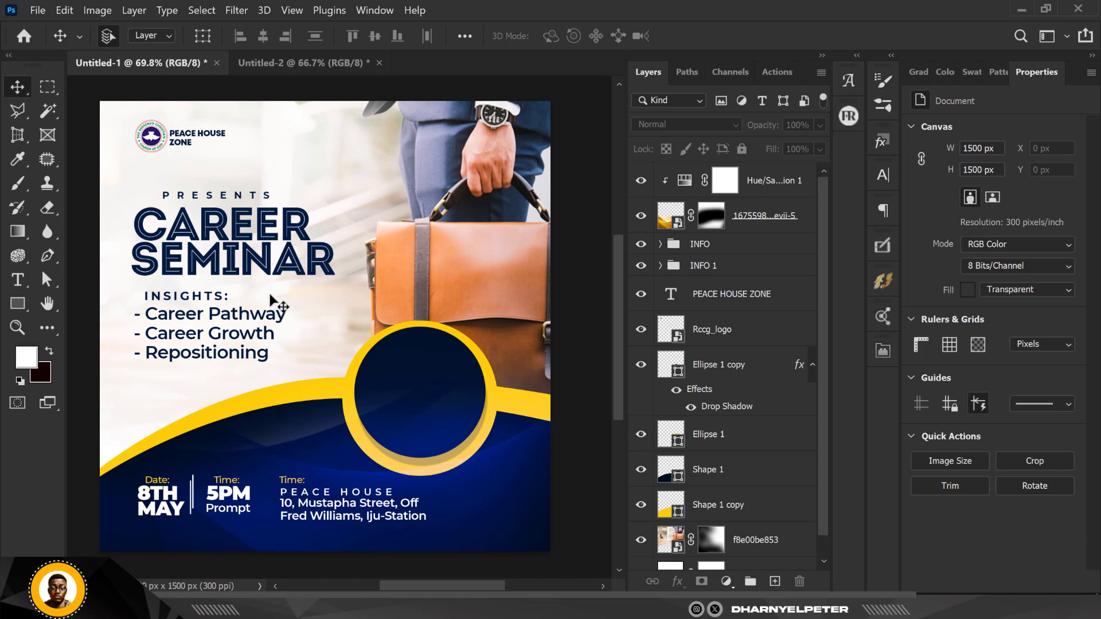
pyautogui.scroll(-1, 281, 325)
pyautogui.scroll(-1, 282, 325)
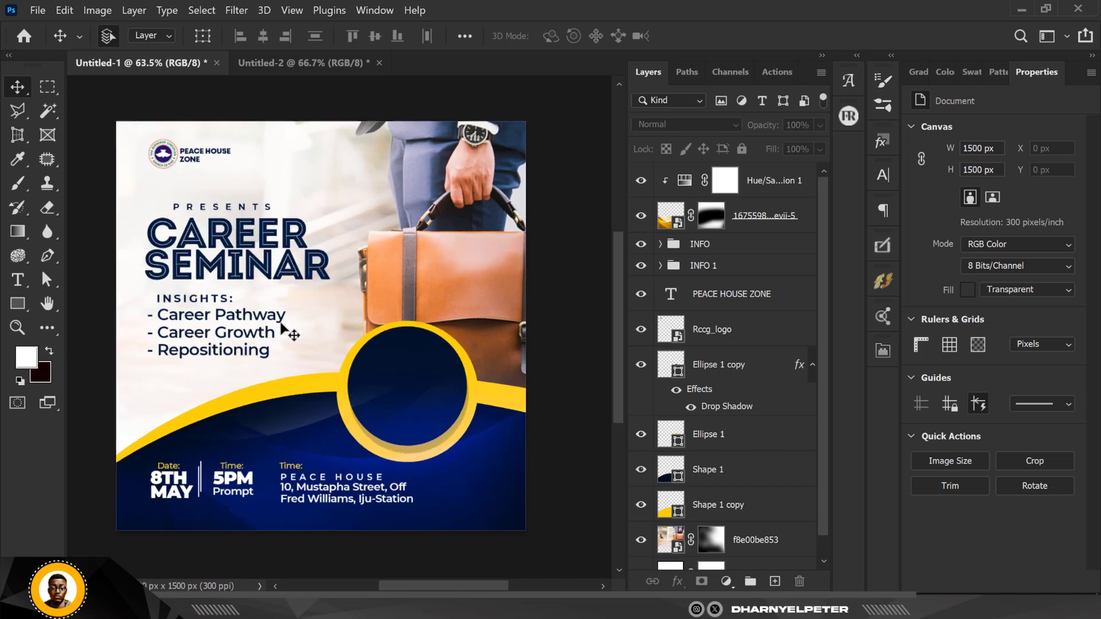
pyautogui.scroll(2, 282, 325)
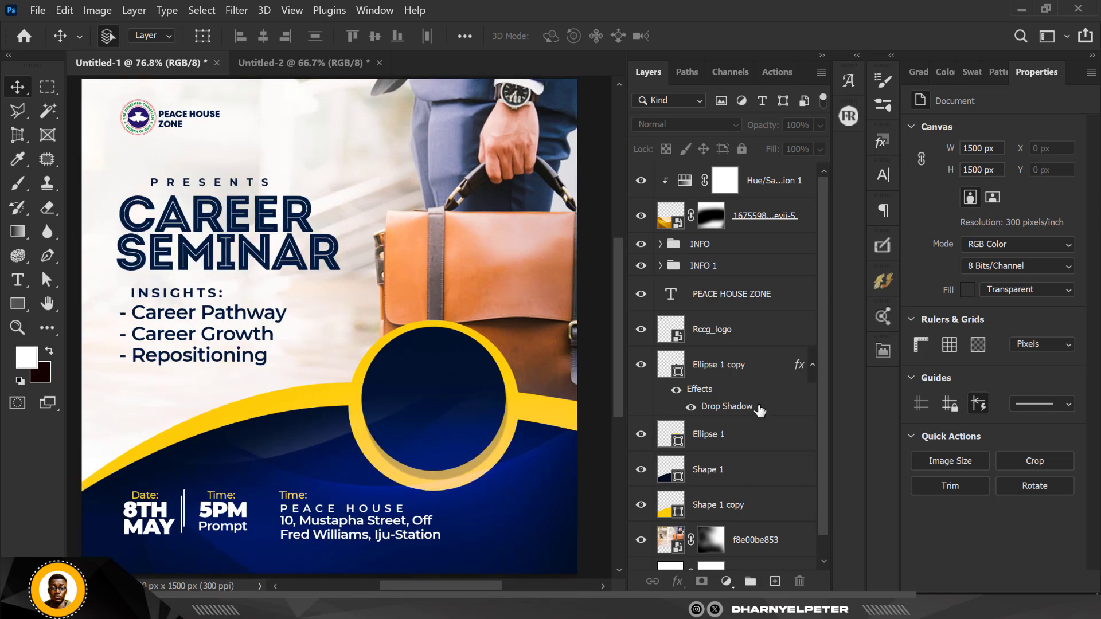
# Compare the flyer with INFO 1 hidden, then nudge the INFO 1 group down and right.
pyautogui.click(642, 265)
pyautogui.click(644, 265)
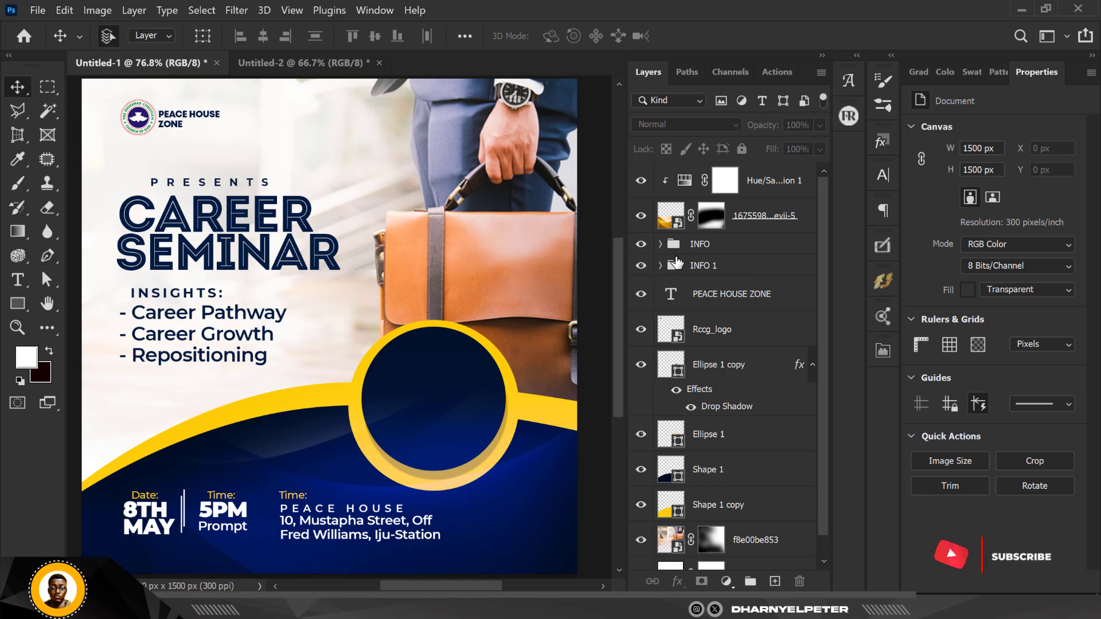
pyautogui.click(725, 273)
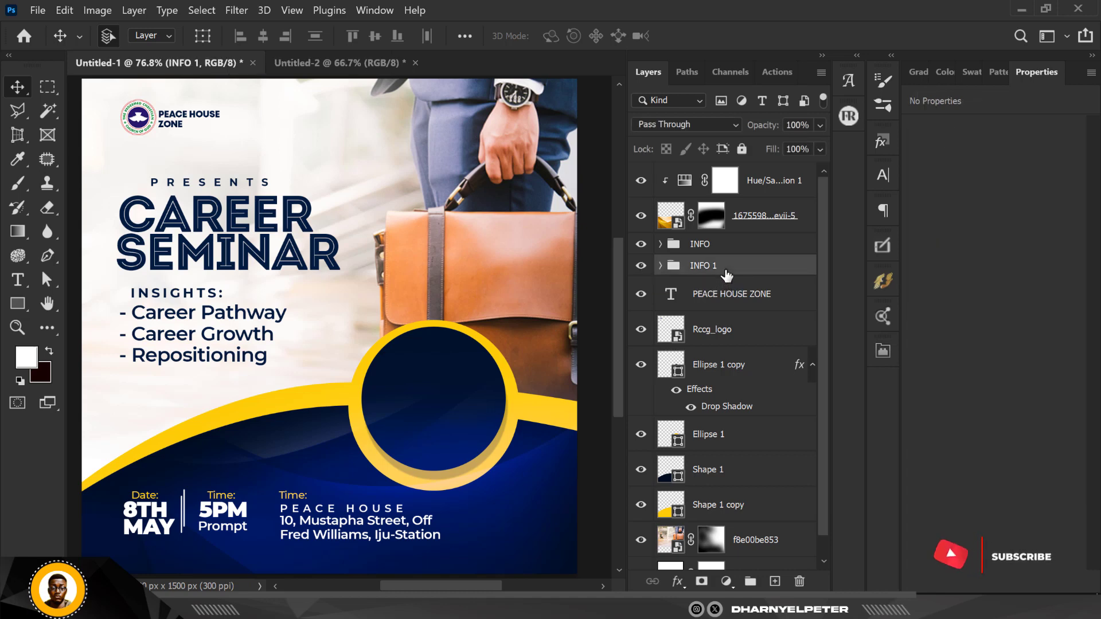
pyautogui.hotkey('shift', 'Down')
pyautogui.hotkey('shift', 'Down')
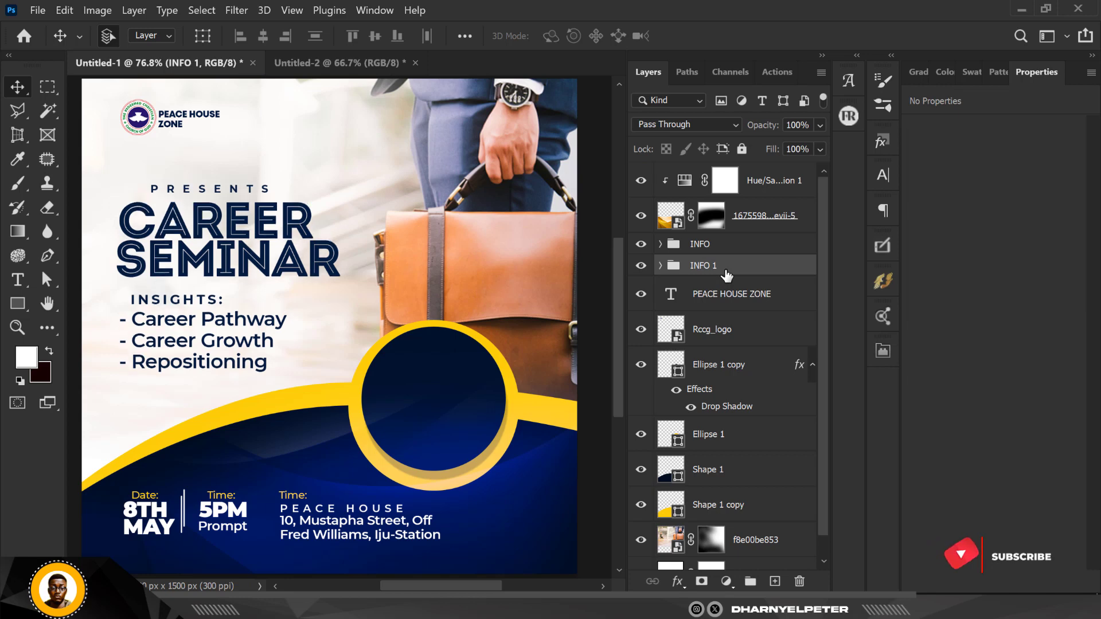
pyautogui.hotkey('shift', 'Right')
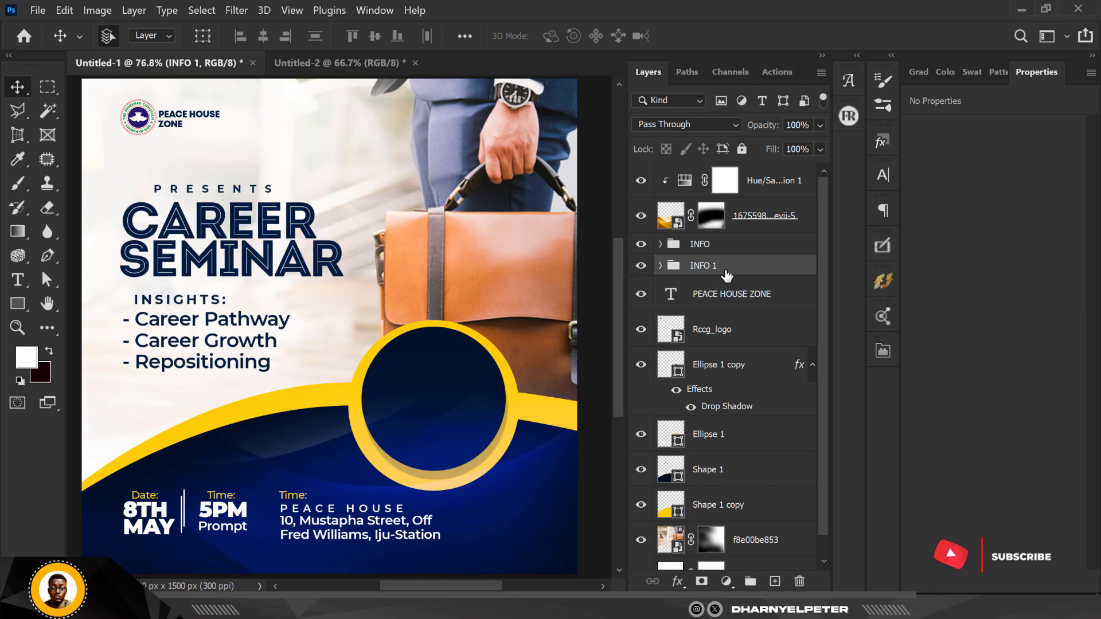
pyautogui.scroll(-4, 407, 219)
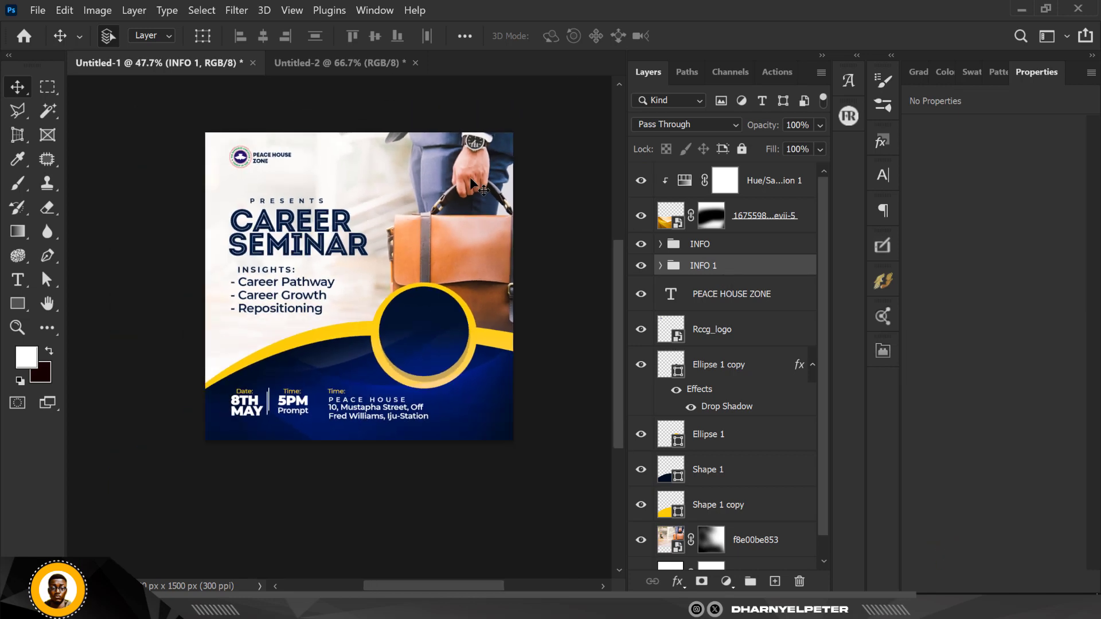
pyautogui.click(458, 221)
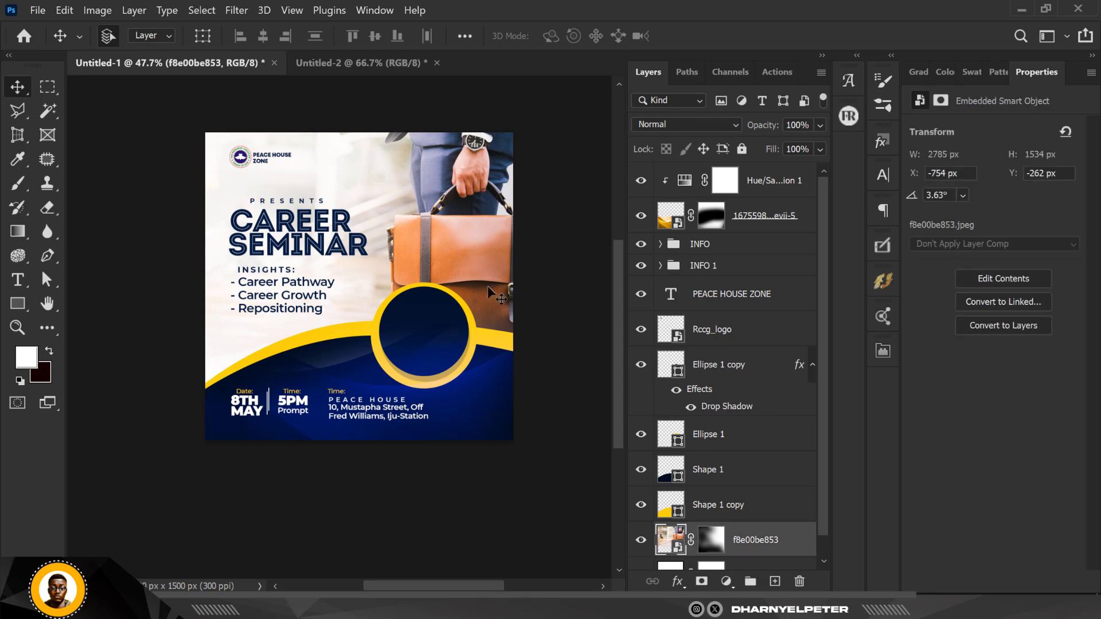
# In Camera Raw Filter, set Contrast +53, Highlights -47, Shadows +12, Texture +39, Clarity +26.
pyautogui.click(246, 9)
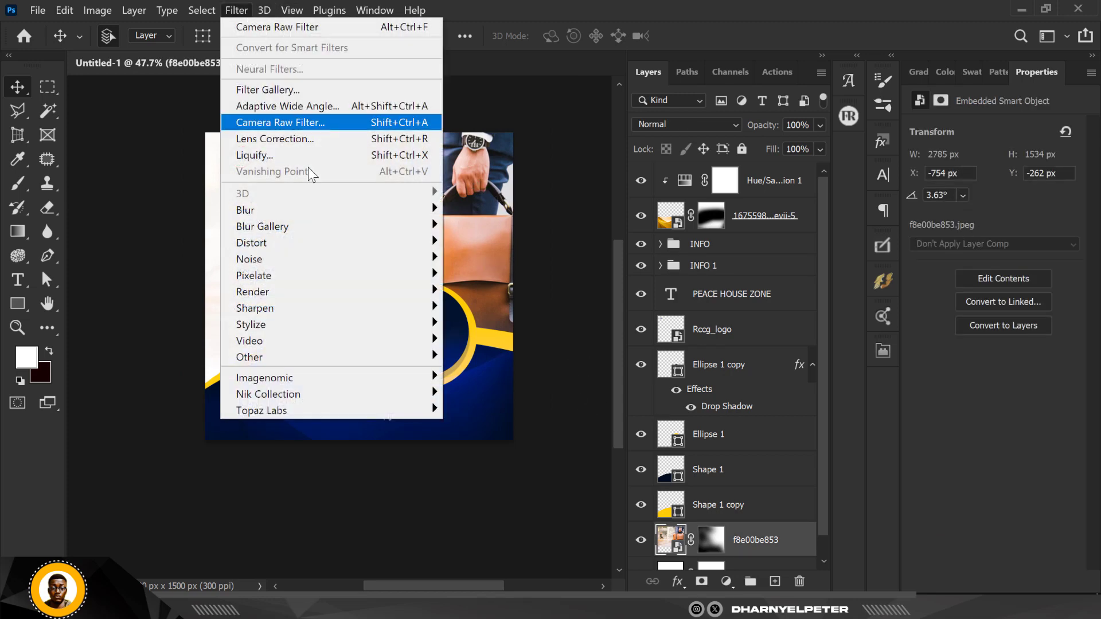
pyautogui.click(308, 121)
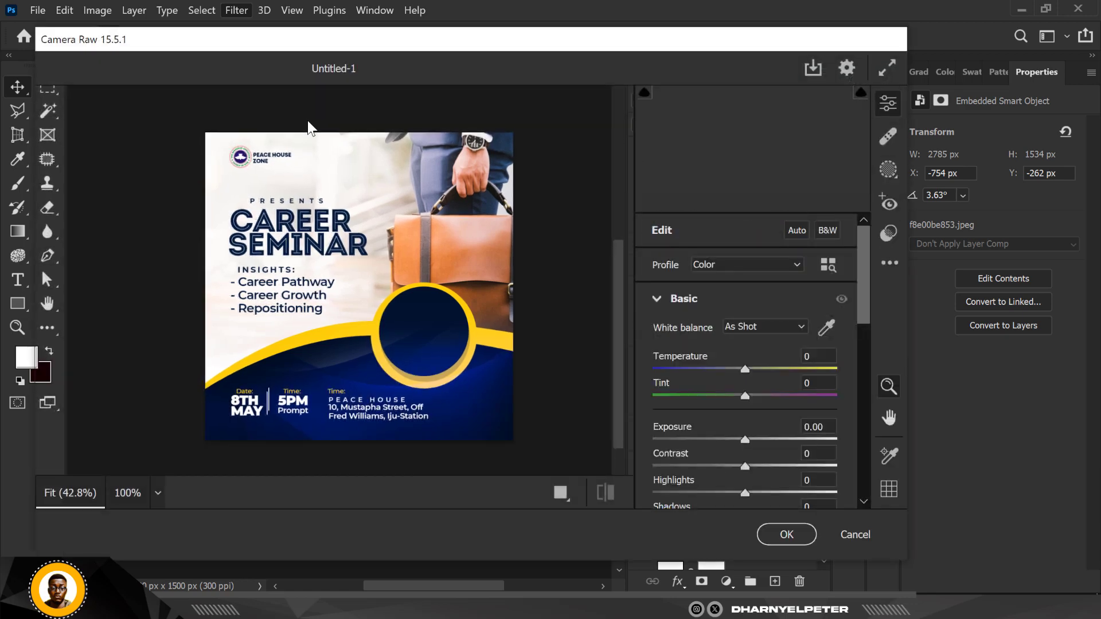
pyautogui.scroll(-5, 705, 429)
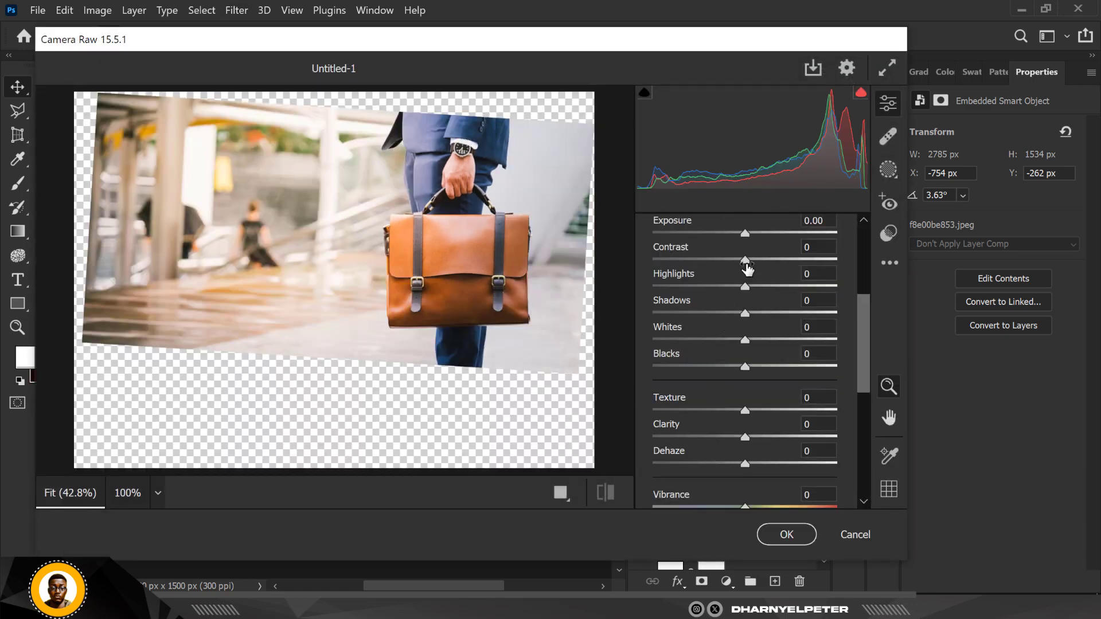
pyautogui.moveTo(747, 264); pyautogui.dragTo(757, 320)
pyautogui.moveTo(745, 412); pyautogui.dragTo(768, 436)
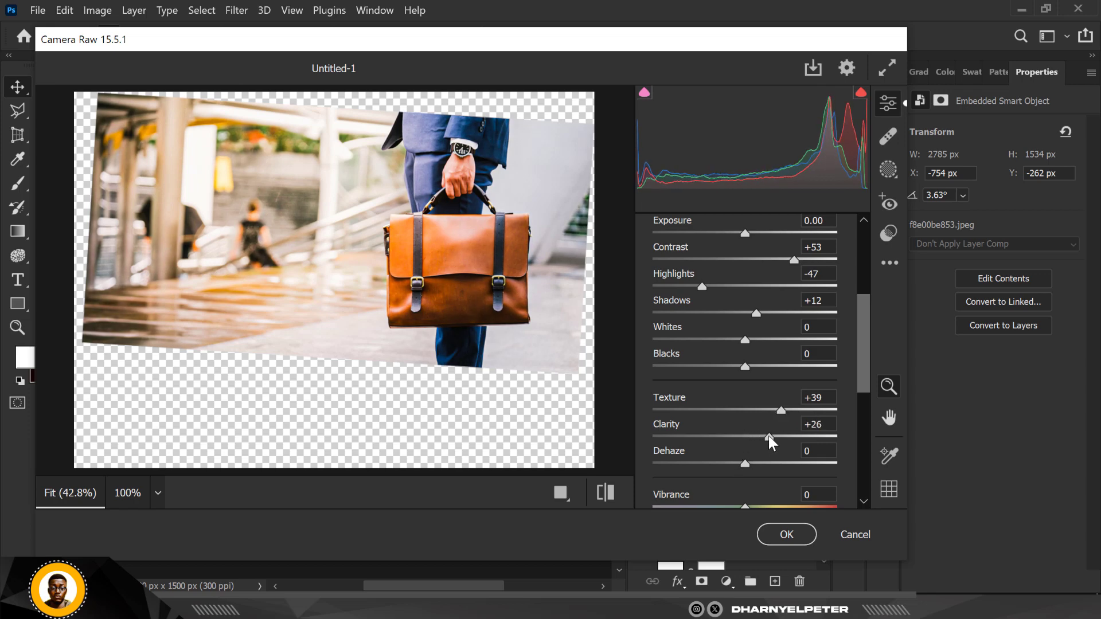
# Add Sharpening 23 under Detail and apply the Camera Raw Filter to the photo.
pyautogui.scroll(-5, 766, 463)
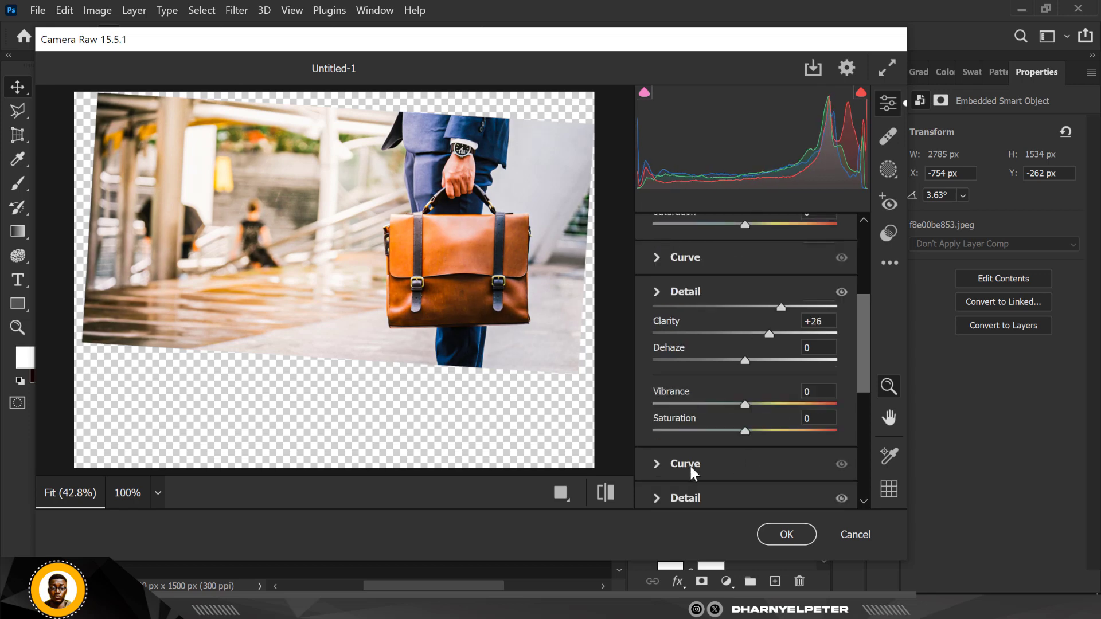
pyautogui.scroll(-4, 689, 466)
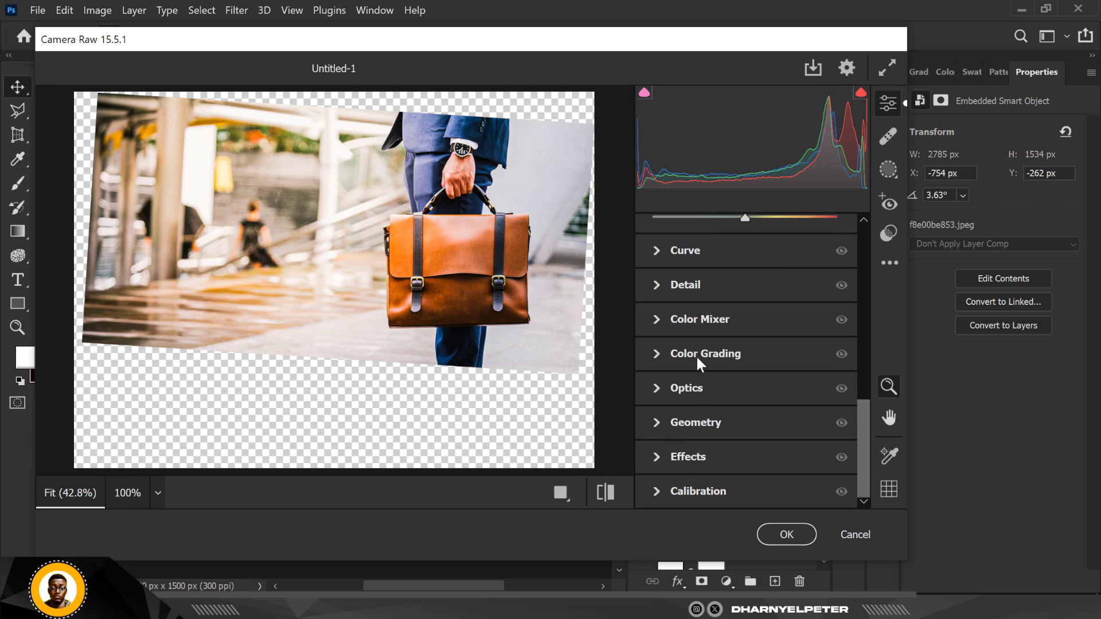
pyautogui.scroll(9, 713, 309)
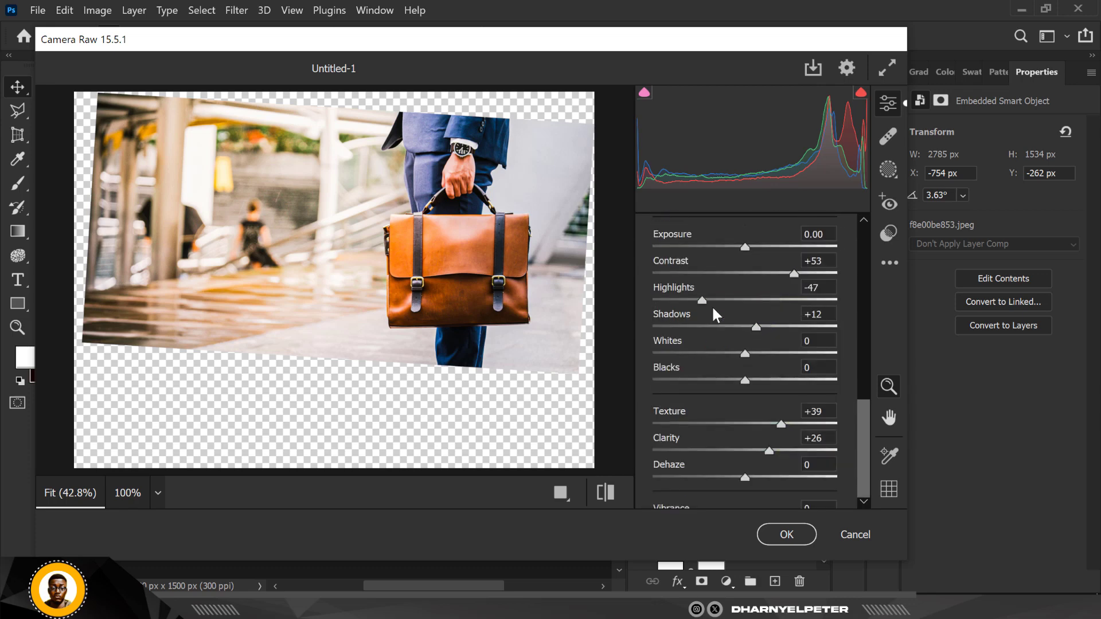
pyautogui.scroll(-9, 711, 305)
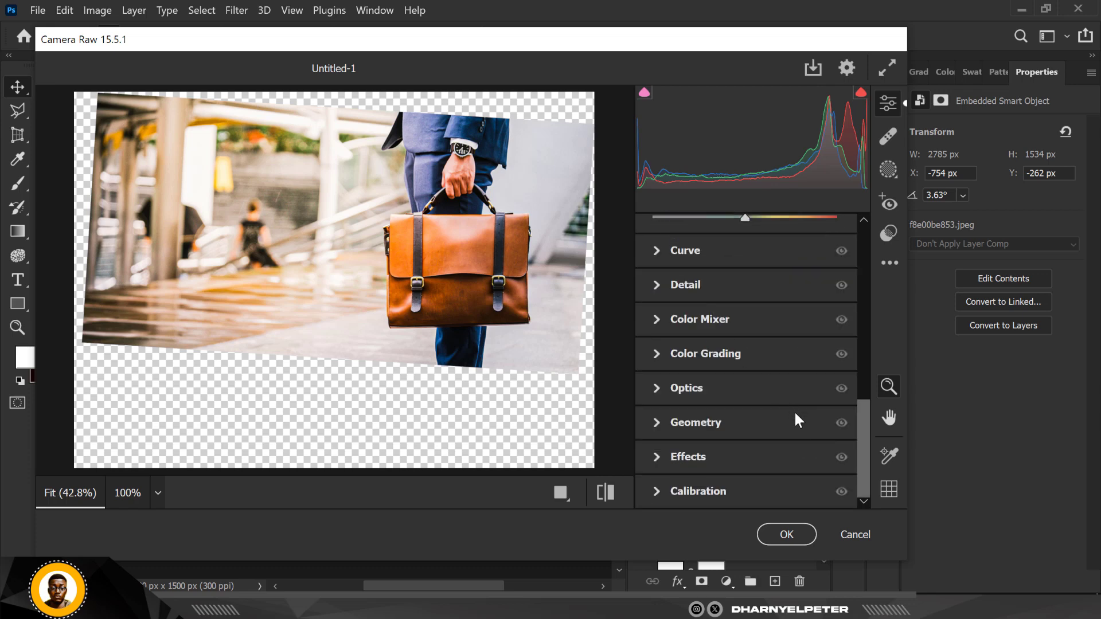
pyautogui.click(659, 286)
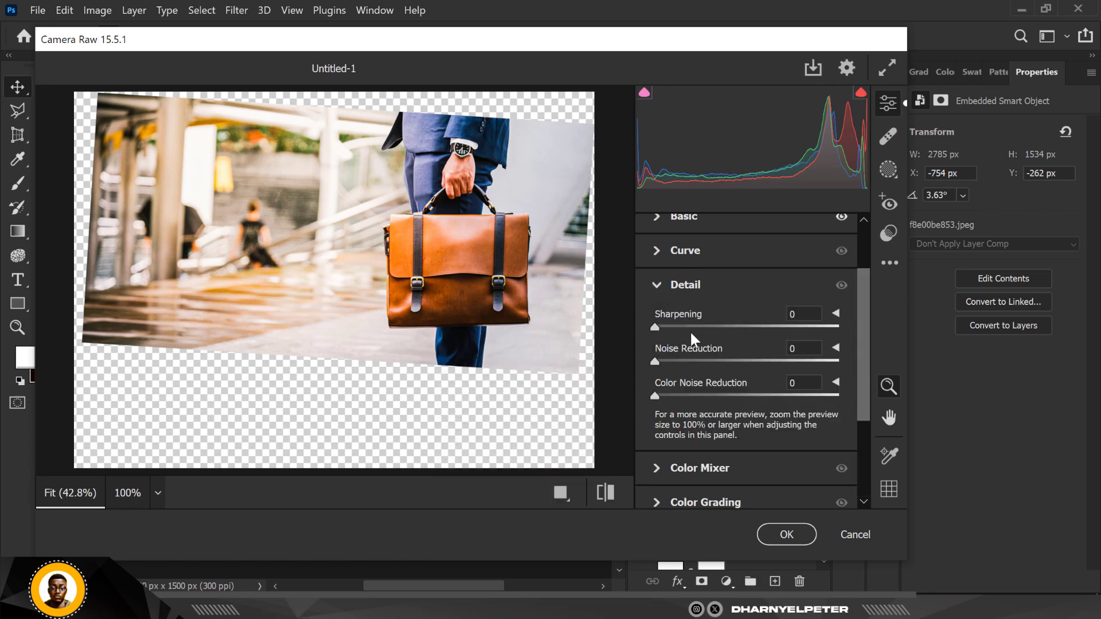
pyautogui.moveTo(655, 327); pyautogui.dragTo(683, 327)
pyautogui.click(769, 534)
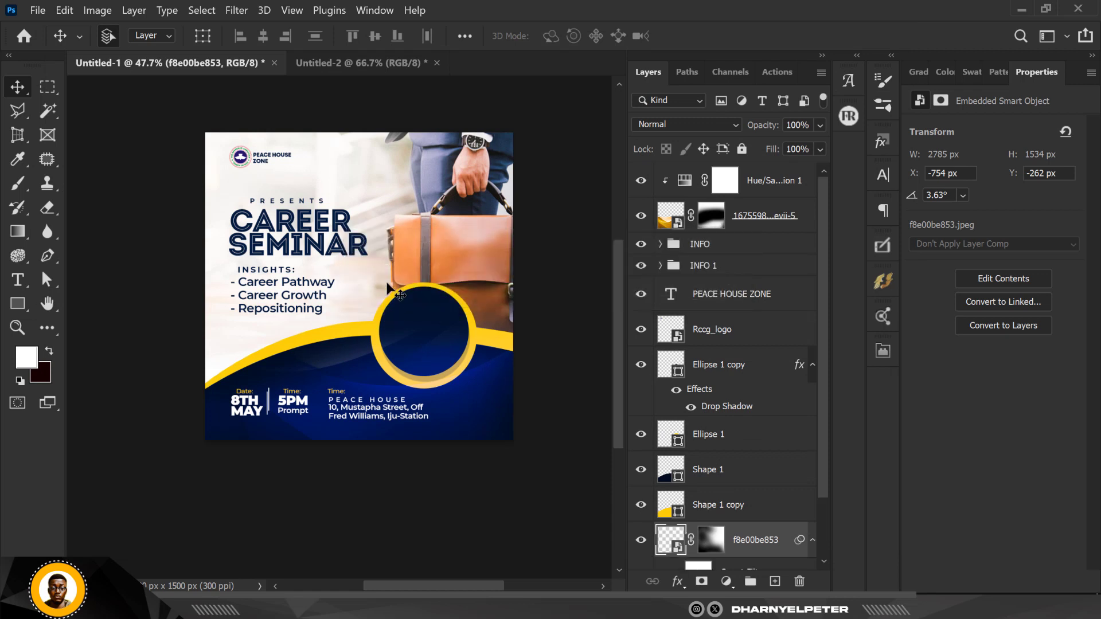
pyautogui.scroll(3, 346, 218)
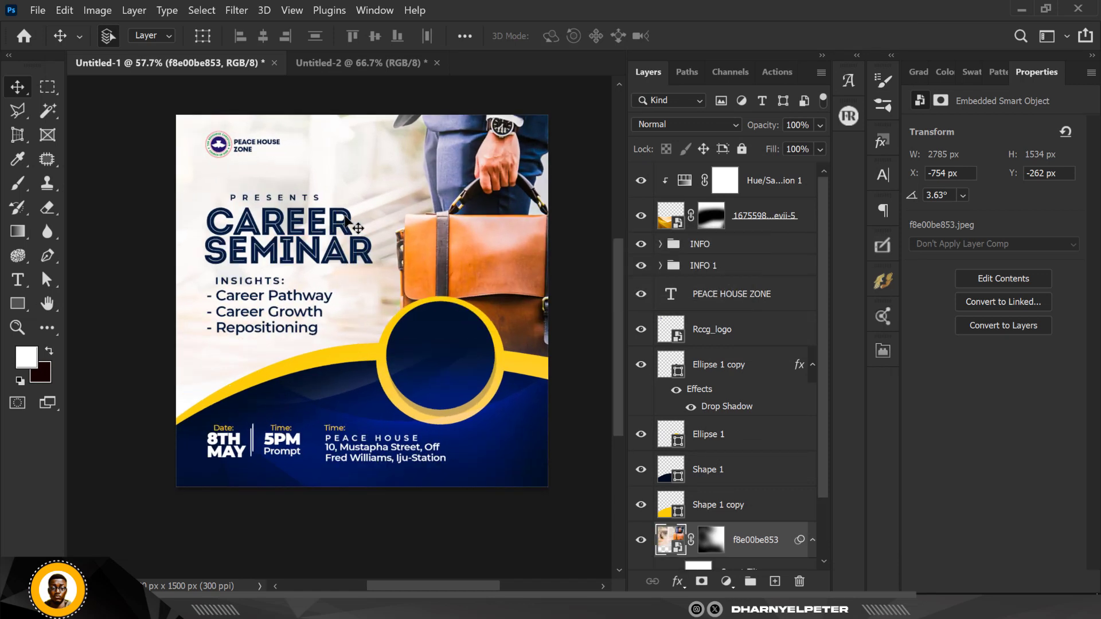
pyautogui.scroll(2, 344, 216)
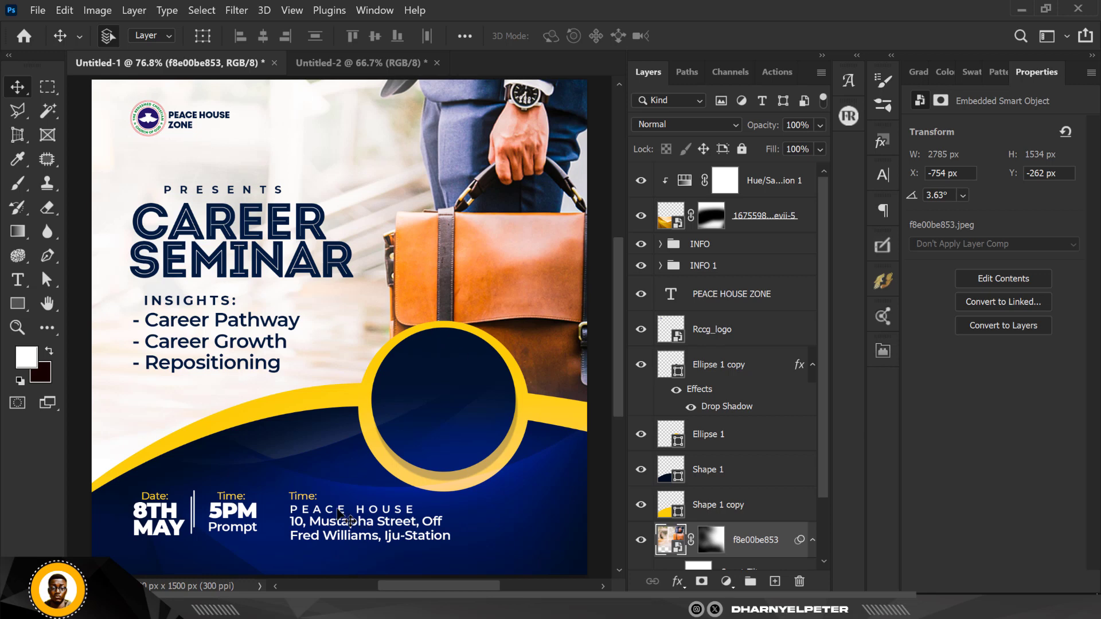
# Drag the 0ca0562453 office photo from the FLYER folder into the flyer and commit it.
pyautogui.hotkey('alt', 'Tab')
pyautogui.click(214, 173)
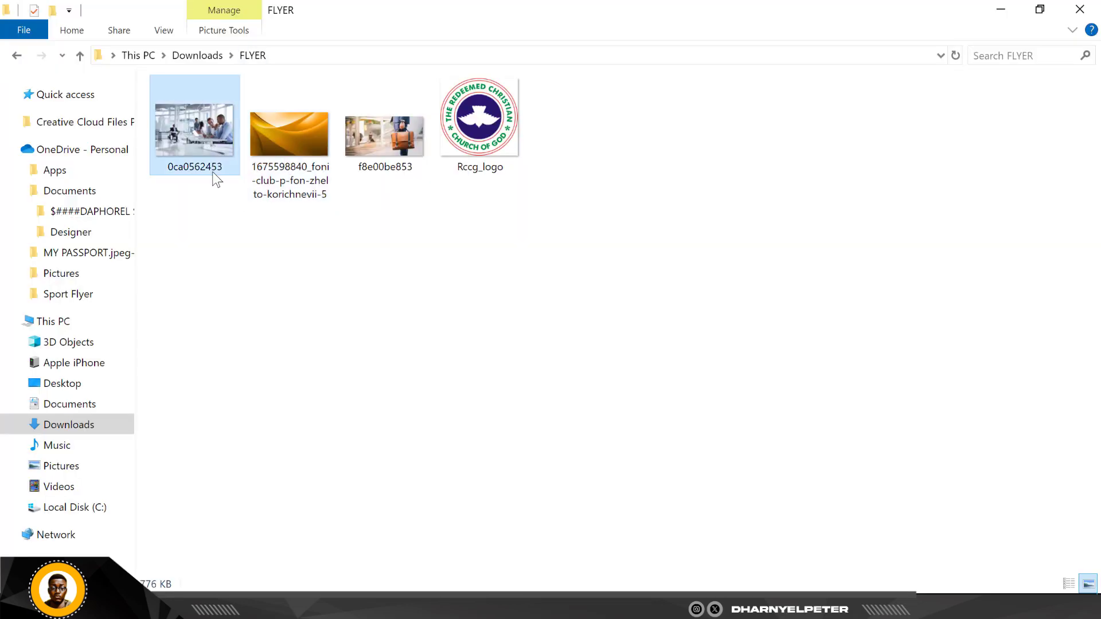
pyautogui.moveTo(208, 127); pyautogui.dragTo(352, 374)
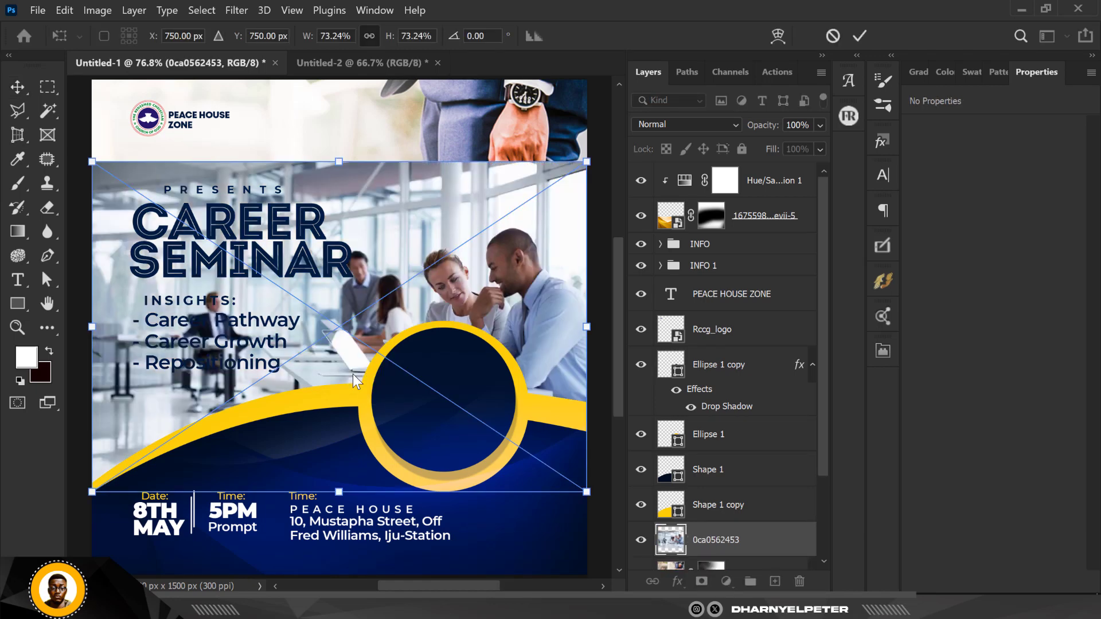
pyautogui.press('Return')
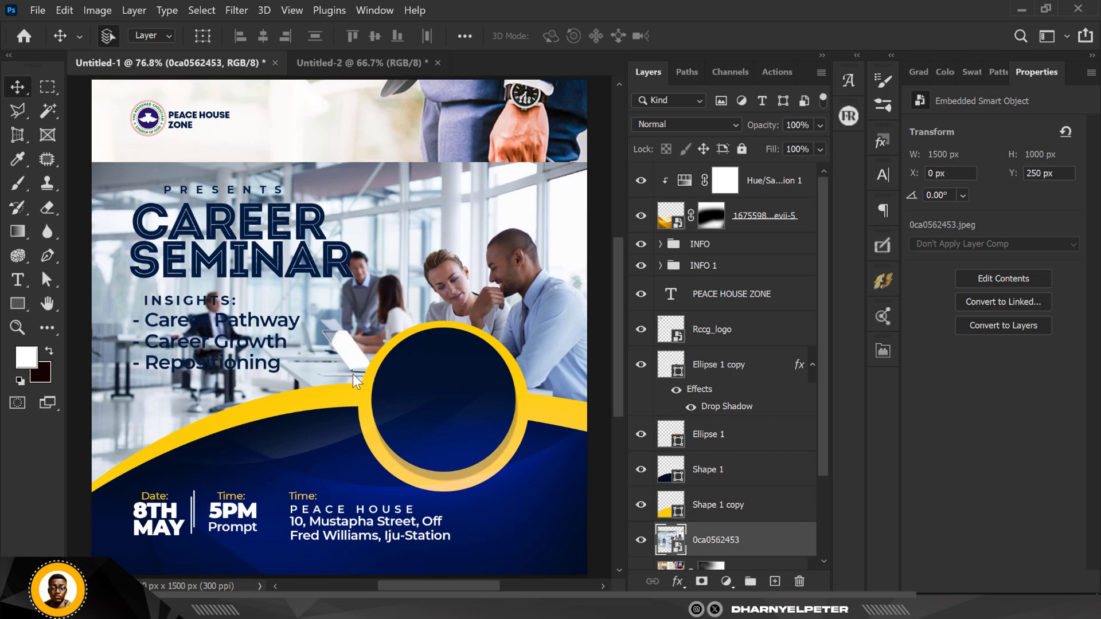
# Move the photo layer to the top of the stack and shift it down to Y 545.
pyautogui.moveTo(773, 542); pyautogui.dragTo(761, 167)
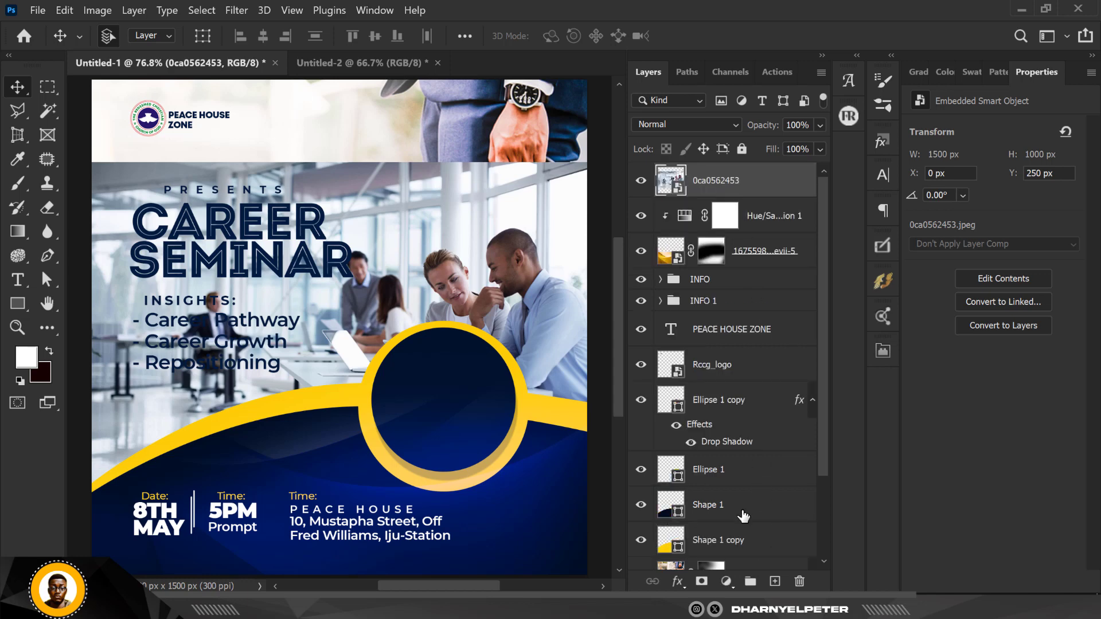
pyautogui.scroll(-2, 440, 284)
pyautogui.moveTo(440, 284); pyautogui.dragTo(467, 371)
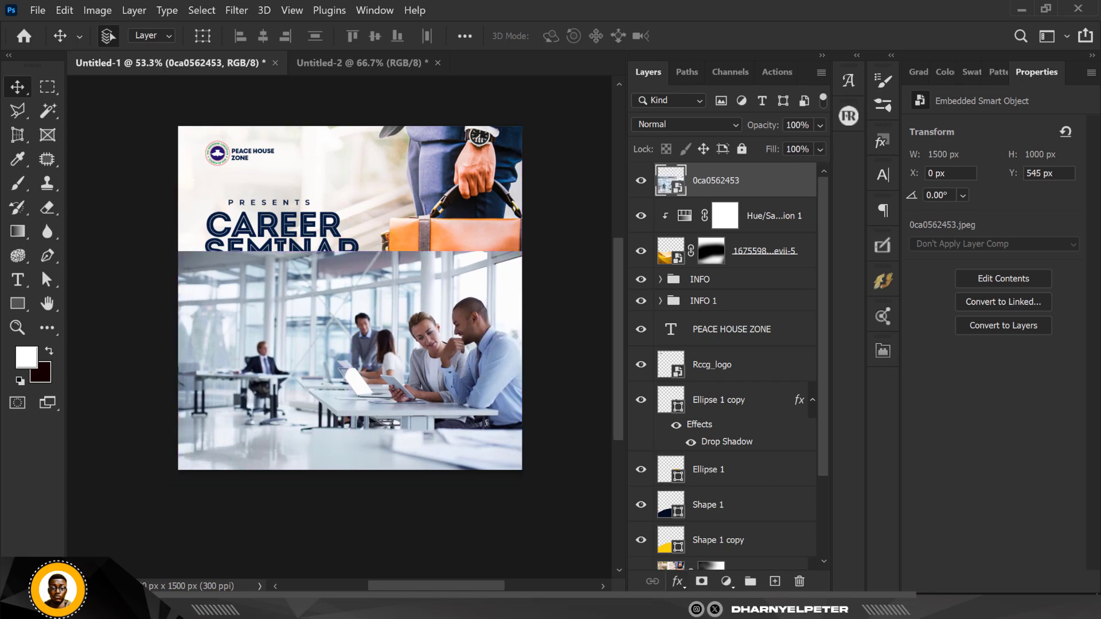
# Mask the office photo, paint out its upper part, and fade the layer to 10% opacity.
pyautogui.click(701, 581)
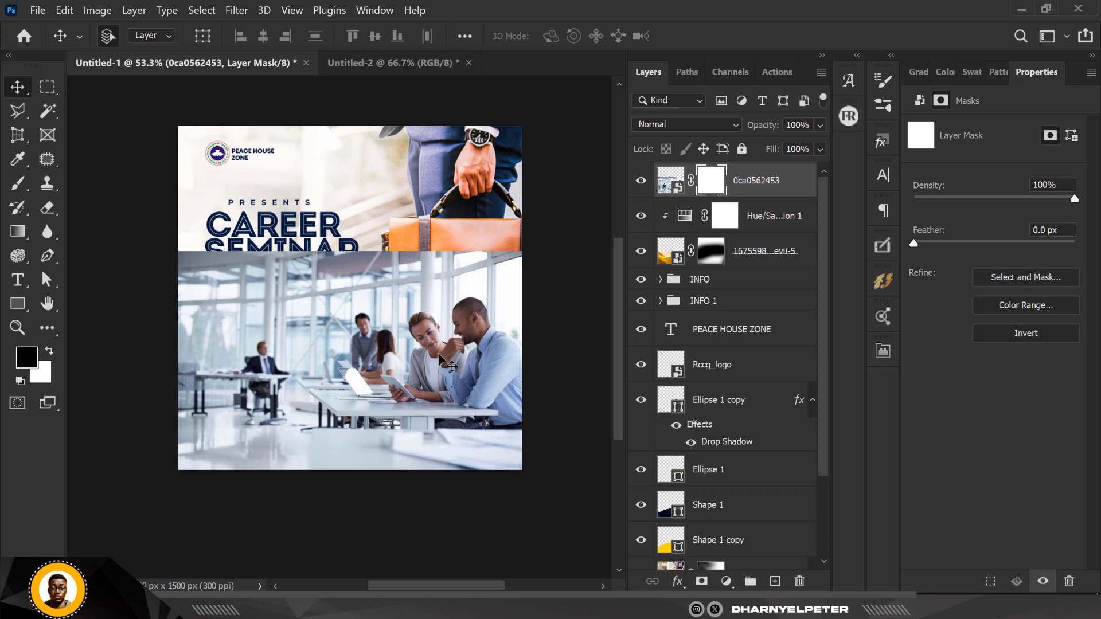
pyautogui.press('b')
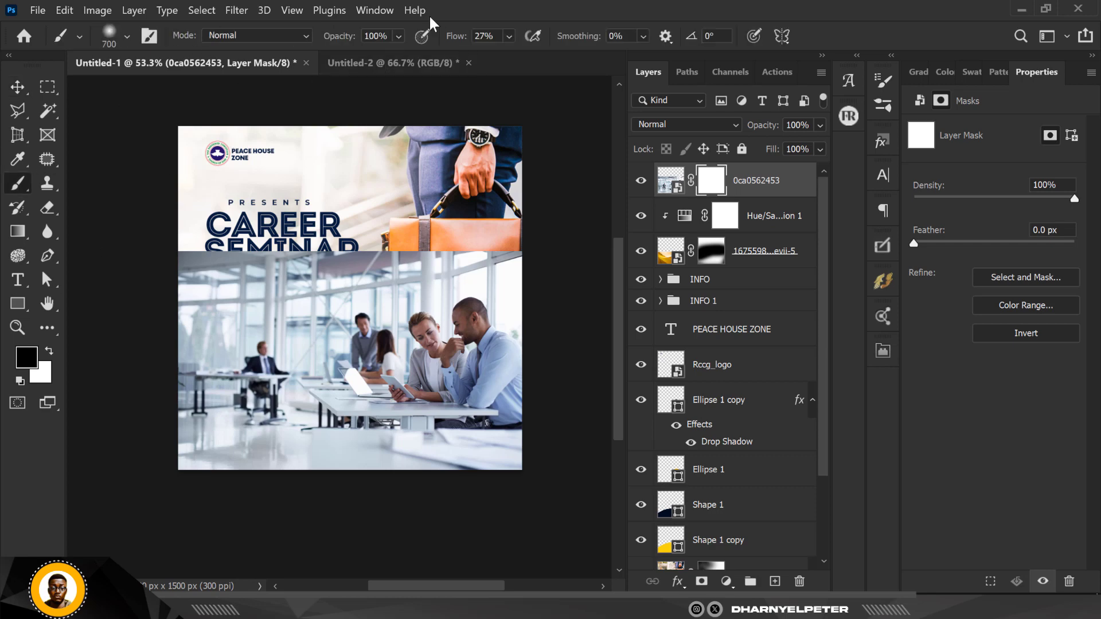
pyautogui.click(504, 36)
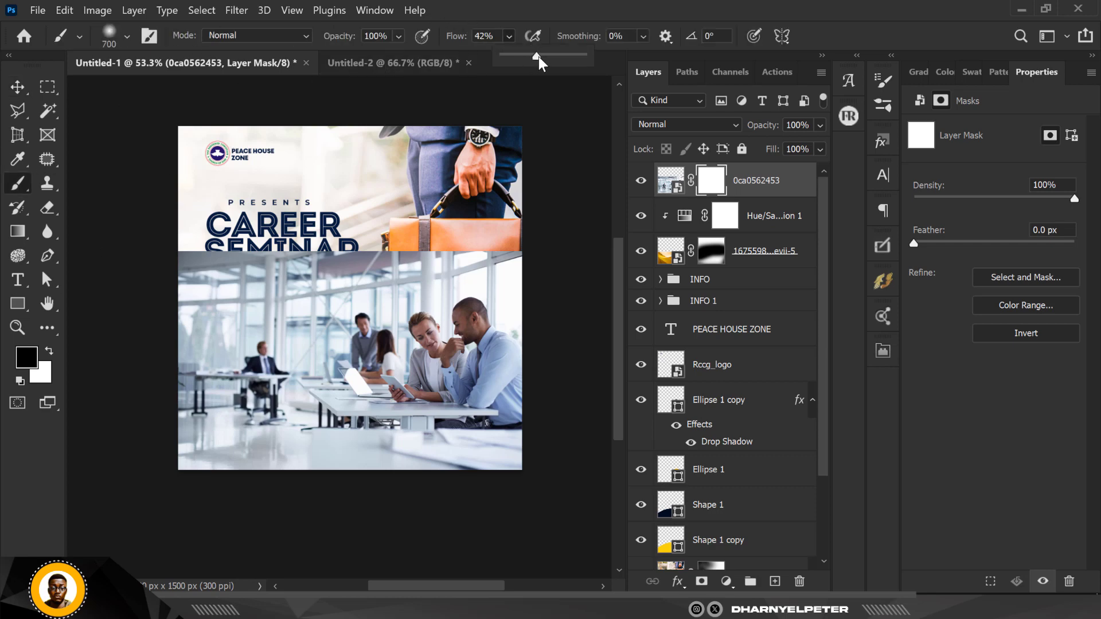
pyautogui.moveTo(142, 229)
pyautogui.mouseDown()
pyautogui.moveTo(415, 230)
pyautogui.moveTo(215, 206)
pyautogui.moveTo(549, 204)
pyautogui.moveTo(188, 188)
pyautogui.moveTo(123, 324)
pyautogui.moveTo(88, 358)
pyautogui.moveTo(120, 453)
pyautogui.moveTo(298, 511)
pyautogui.moveTo(619, 524)
pyautogui.moveTo(570, 488)
pyautogui.moveTo(584, 435)
pyautogui.moveTo(571, 365)
pyautogui.moveTo(583, 372)
pyautogui.moveTo(583, 327)
pyautogui.moveTo(593, 438)
pyautogui.moveTo(542, 472)
pyautogui.moveTo(468, 484)
pyautogui.moveTo(528, 551)
pyautogui.mouseUp()
pyautogui.click(821, 125)
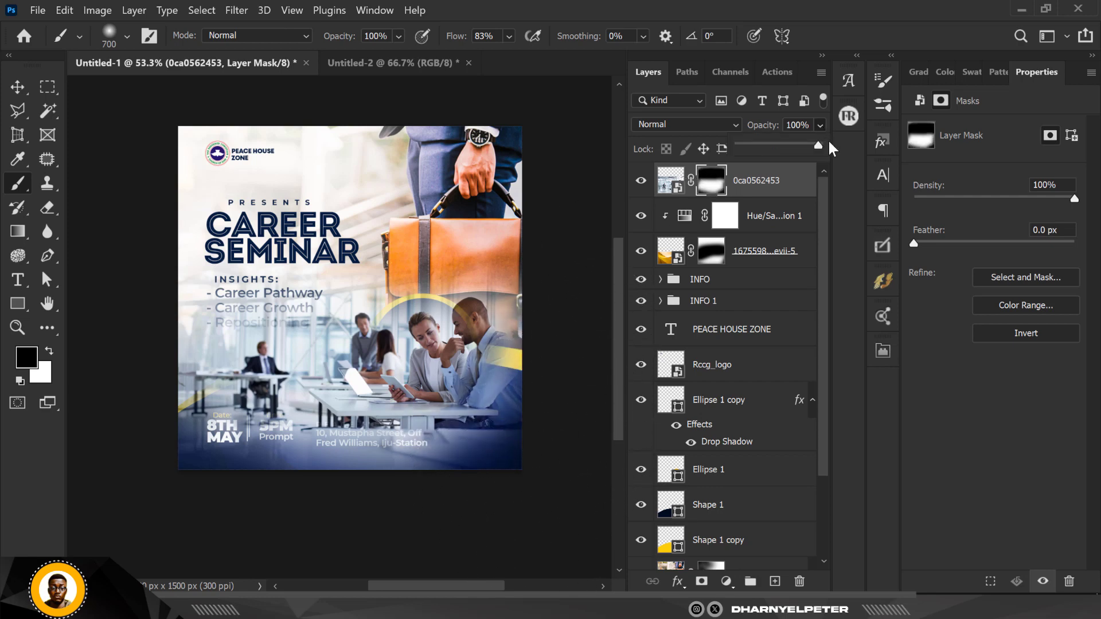
pyautogui.moveTo(772, 144); pyautogui.dragTo(748, 144)
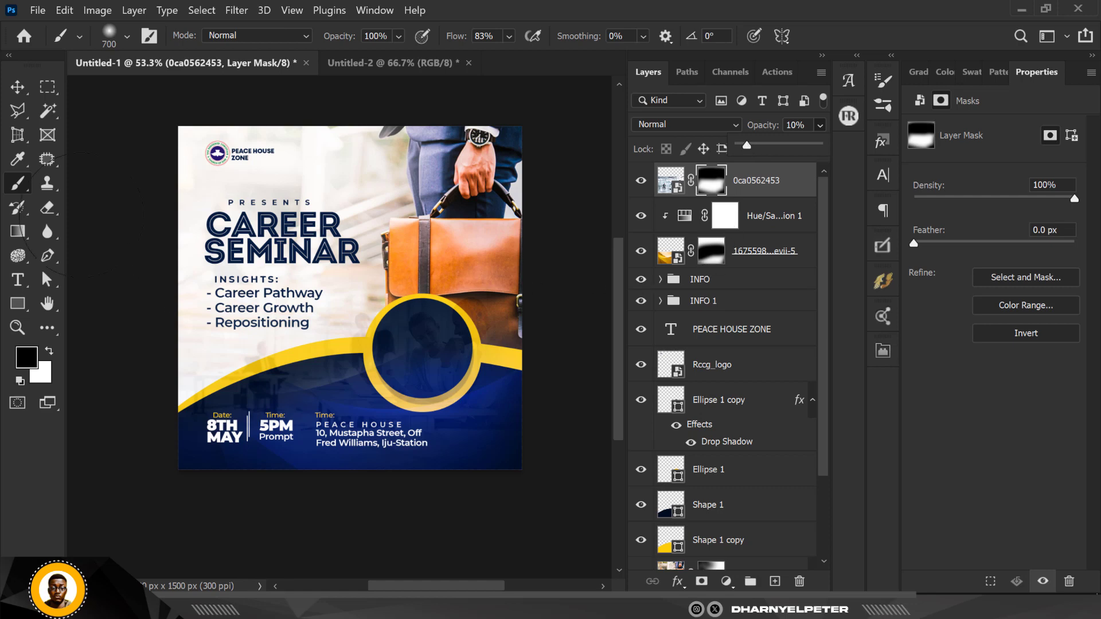
# Free Transform the photo's mask, nudging it slightly up and to the left.
pyautogui.click(17, 87)
pyautogui.hotkey('ctrl', 't')
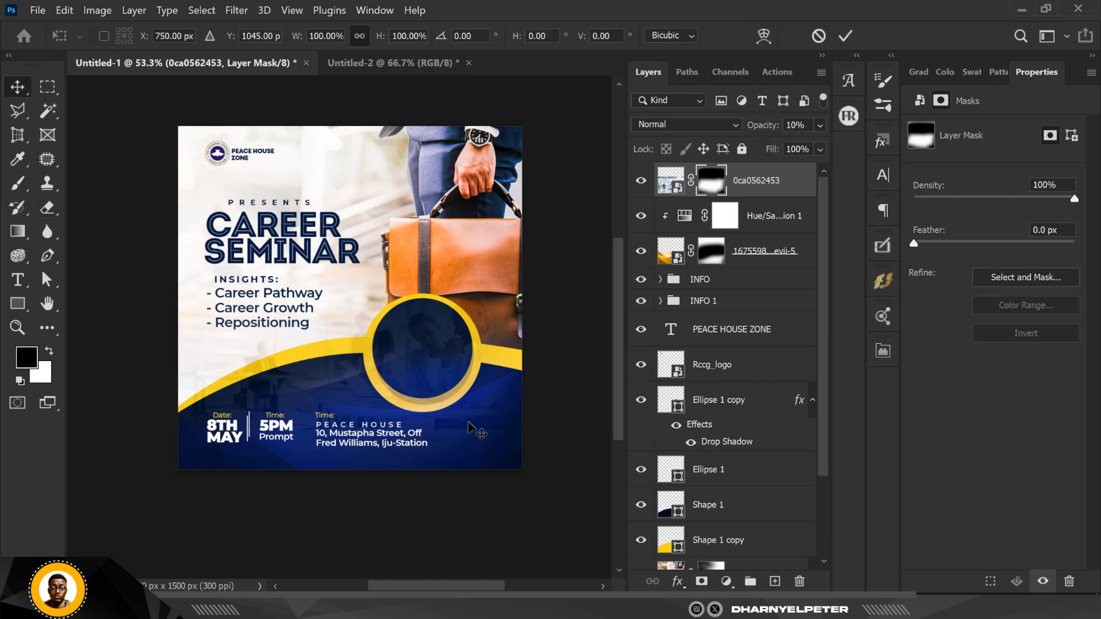
pyautogui.moveTo(437, 400); pyautogui.dragTo(422, 393)
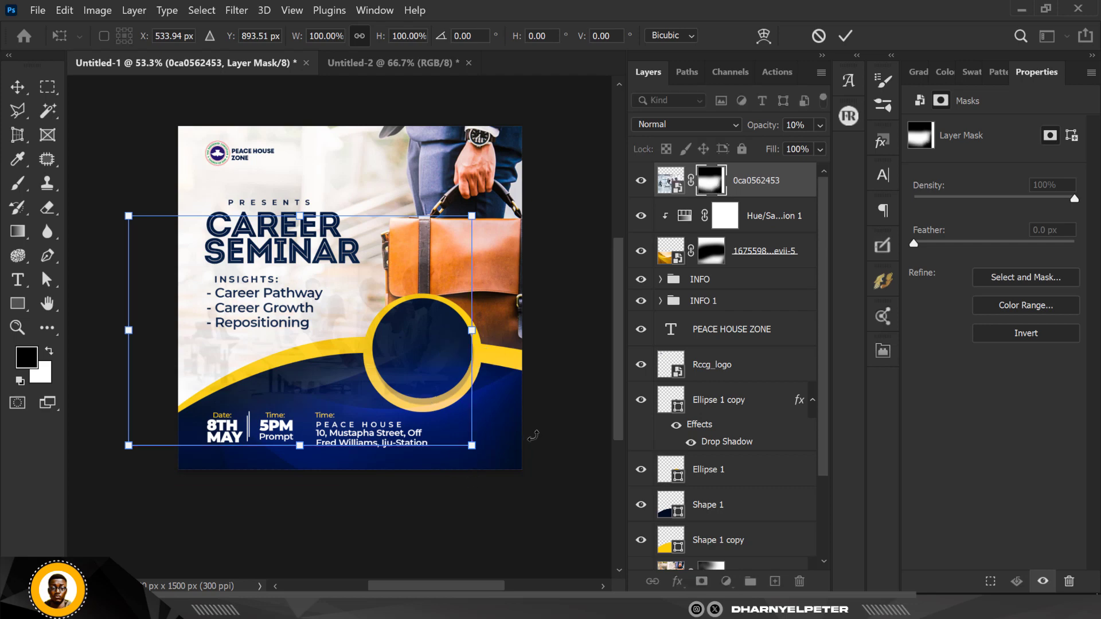
pyautogui.press('Return')
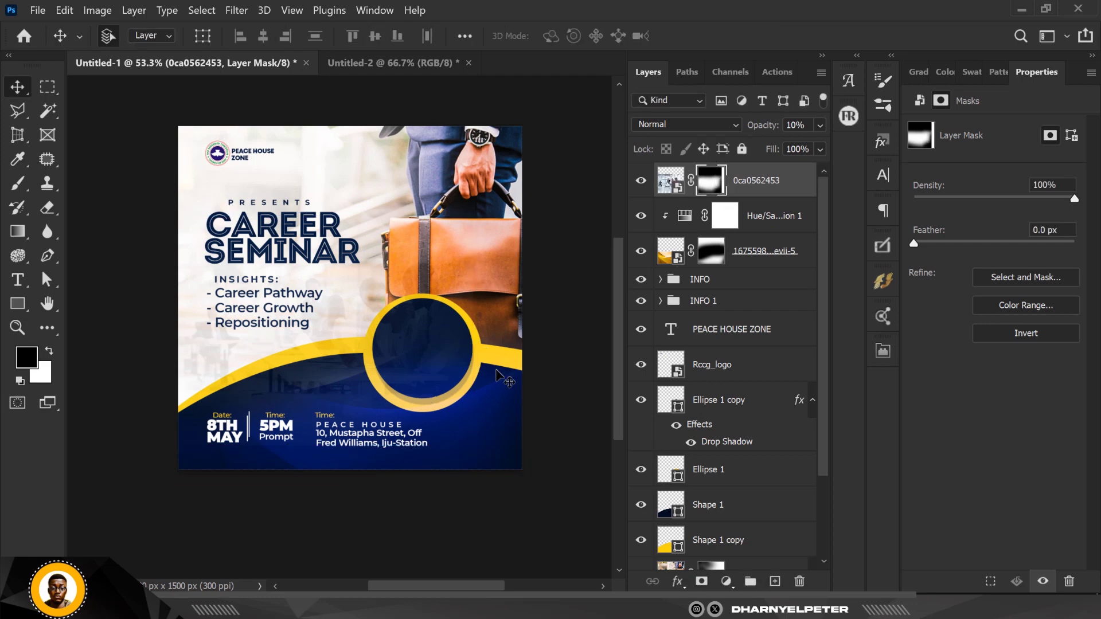
# Move the photo layer beneath the INFO 1 group and target the photo instead of its mask.
pyautogui.press('b')
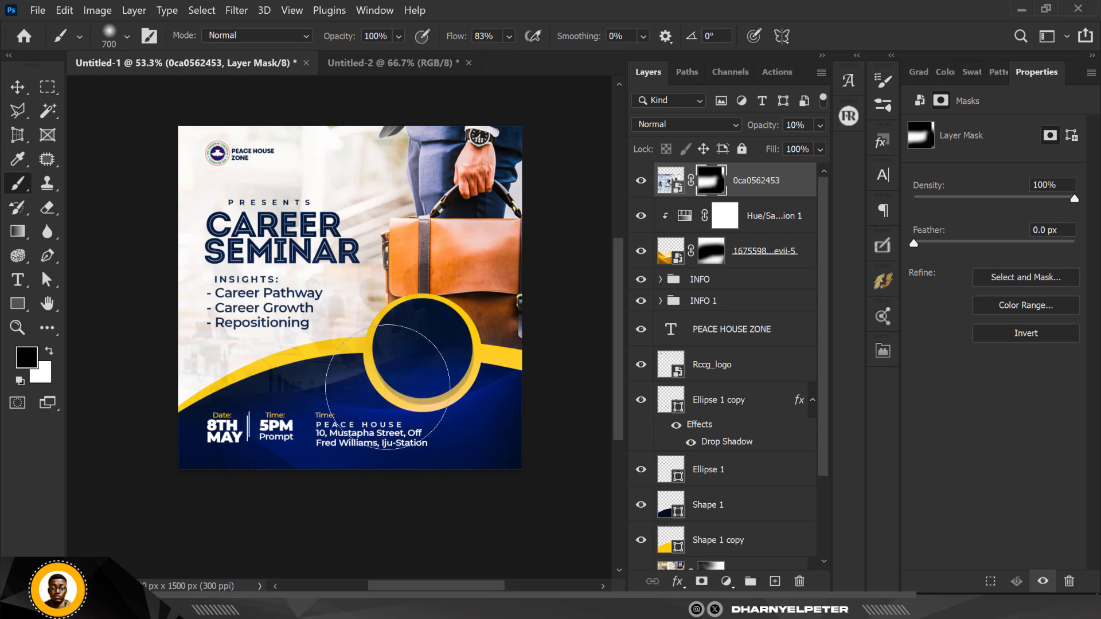
pyautogui.keyDown('alt'); pyautogui.scroll(1, 363, 343); pyautogui.keyUp('alt')
pyautogui.keyDown('alt'); pyautogui.scroll(5, 364, 353); pyautogui.keyUp('alt')
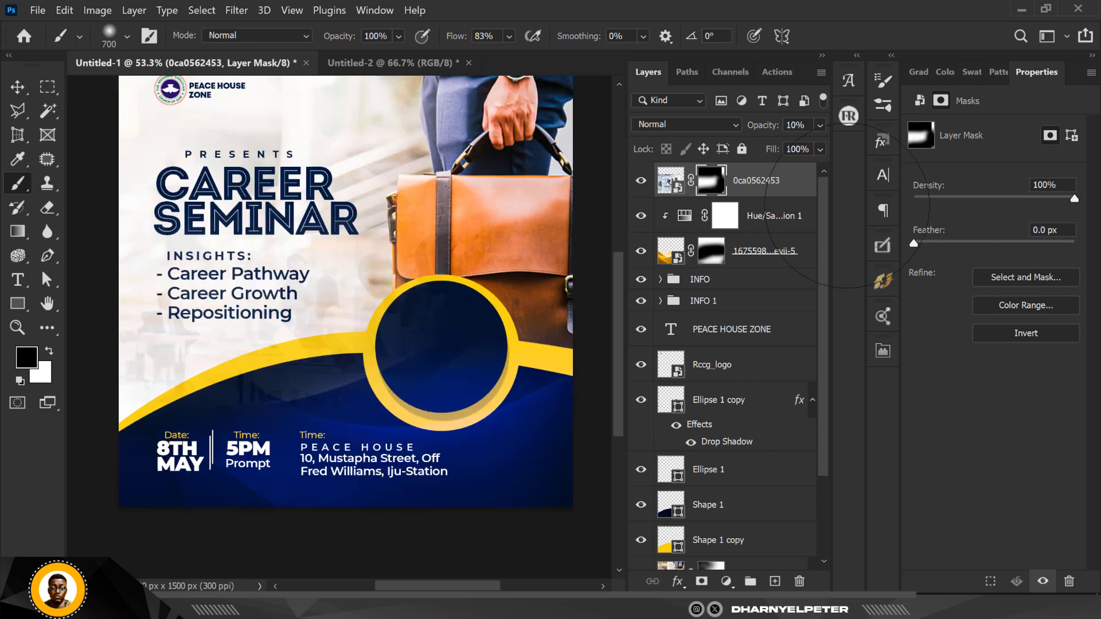
pyautogui.moveTo(804, 182); pyautogui.dragTo(800, 313)
pyautogui.hotkey('ctrl', '2')
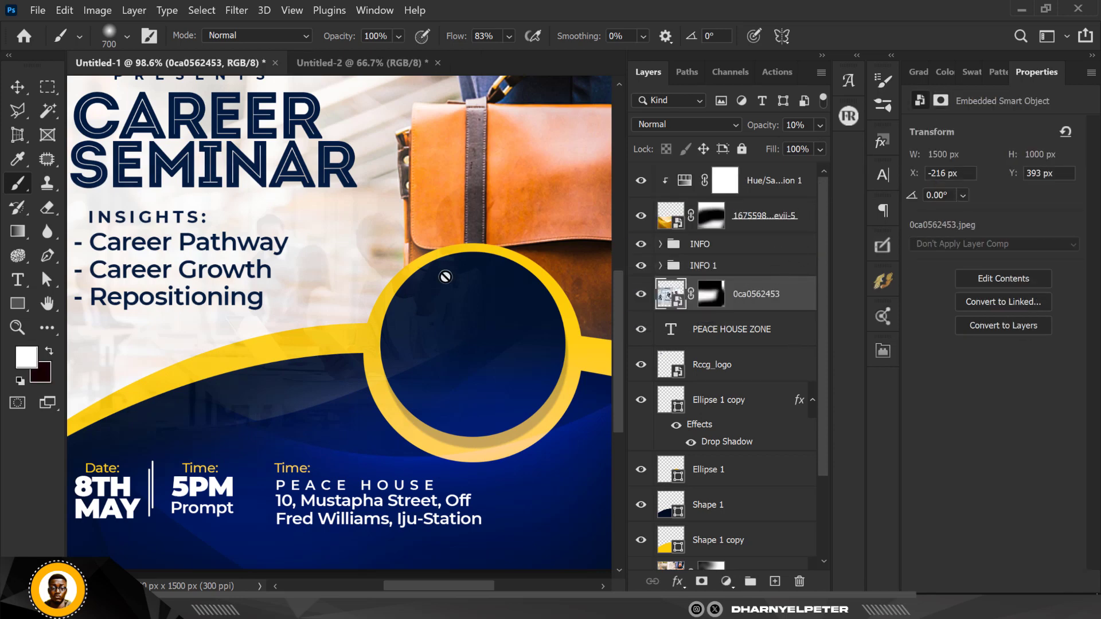
# Select the CAREER and SEMINAR headline layers, then reselect the photo layer below them.
pyautogui.keyDown('alt'); pyautogui.scroll(-5, 432, 278); pyautogui.keyUp('alt')
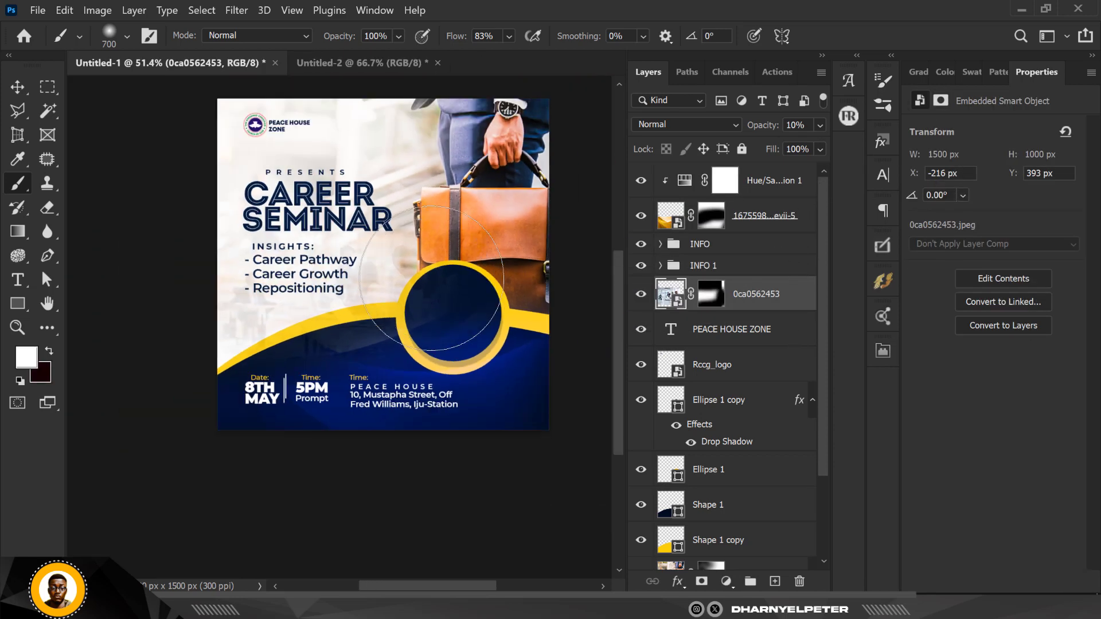
pyautogui.click(17, 87)
pyautogui.keyDown('alt'); pyautogui.scroll(2, 329, 189); pyautogui.keyUp('alt')
pyautogui.keyDown('alt'); pyautogui.scroll(3, 329, 188); pyautogui.keyUp('alt')
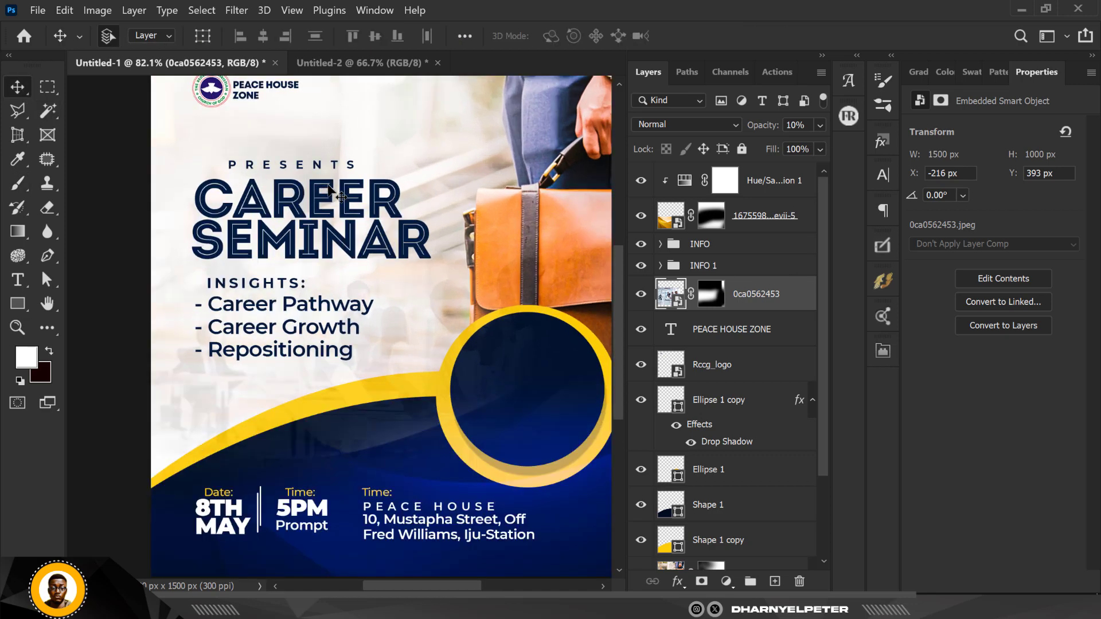
pyautogui.keyDown('ctrl'); pyautogui.click(347, 200); pyautogui.keyUp('ctrl')
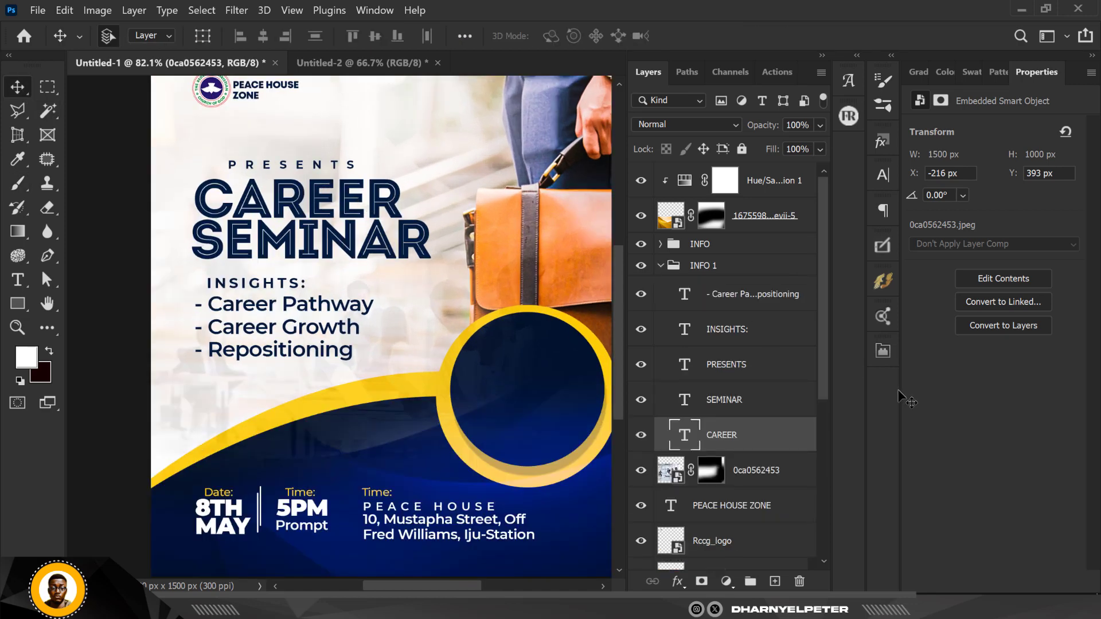
pyautogui.keyDown('shift'); pyautogui.click(744, 402); pyautogui.keyUp('shift')
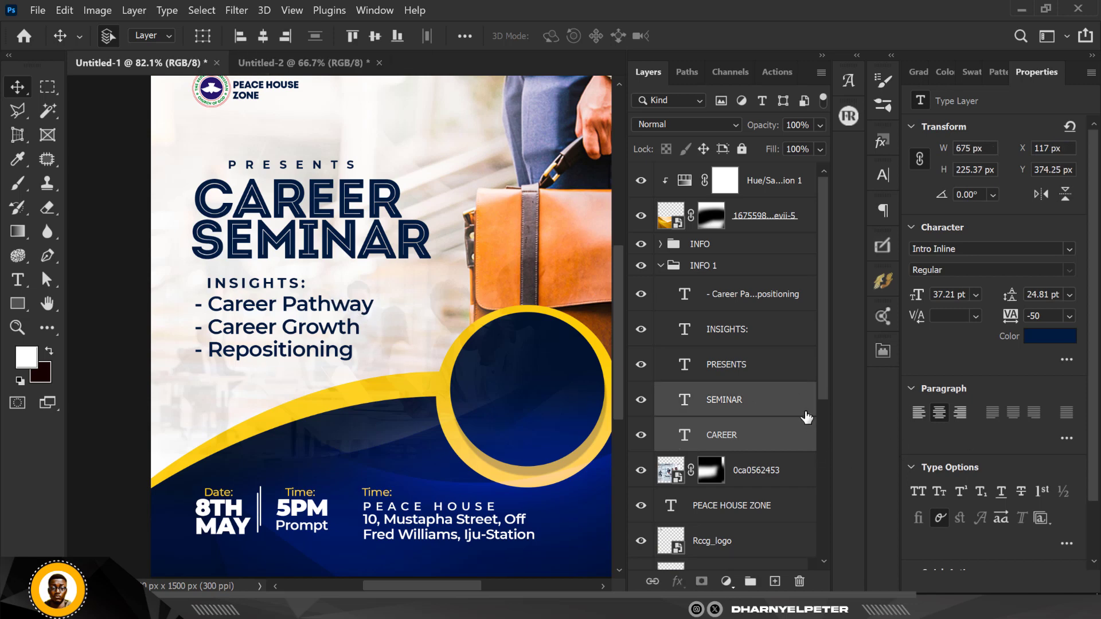
pyautogui.hotkey('alt', '[')
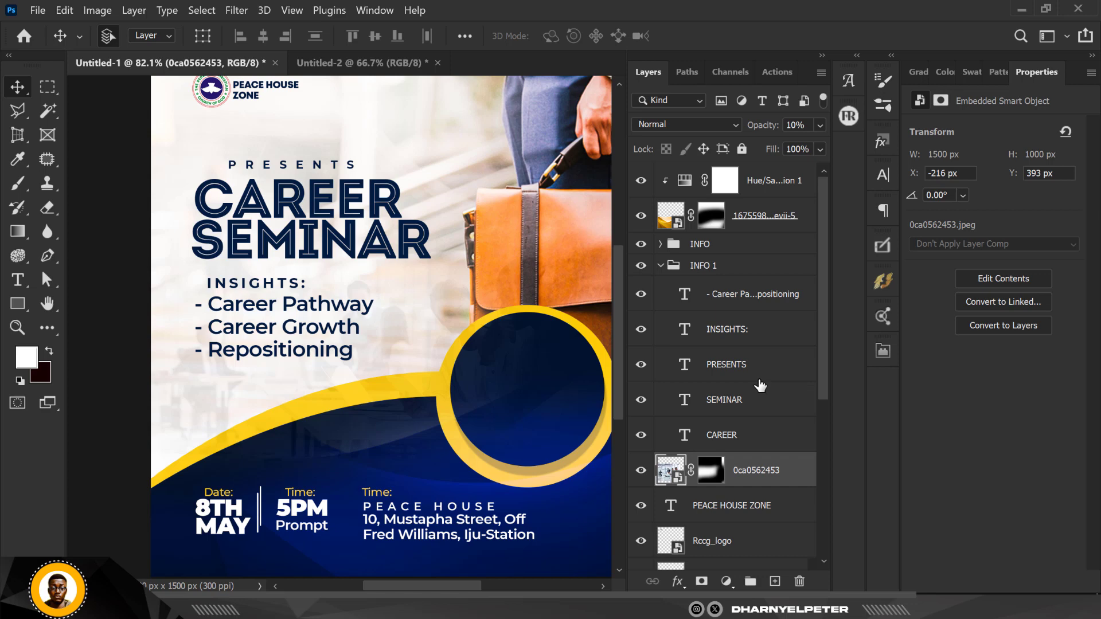
# Scroll the Layers panel up and down to check the photo's place in the stack.
pyautogui.scroll(-1, 401, 198)
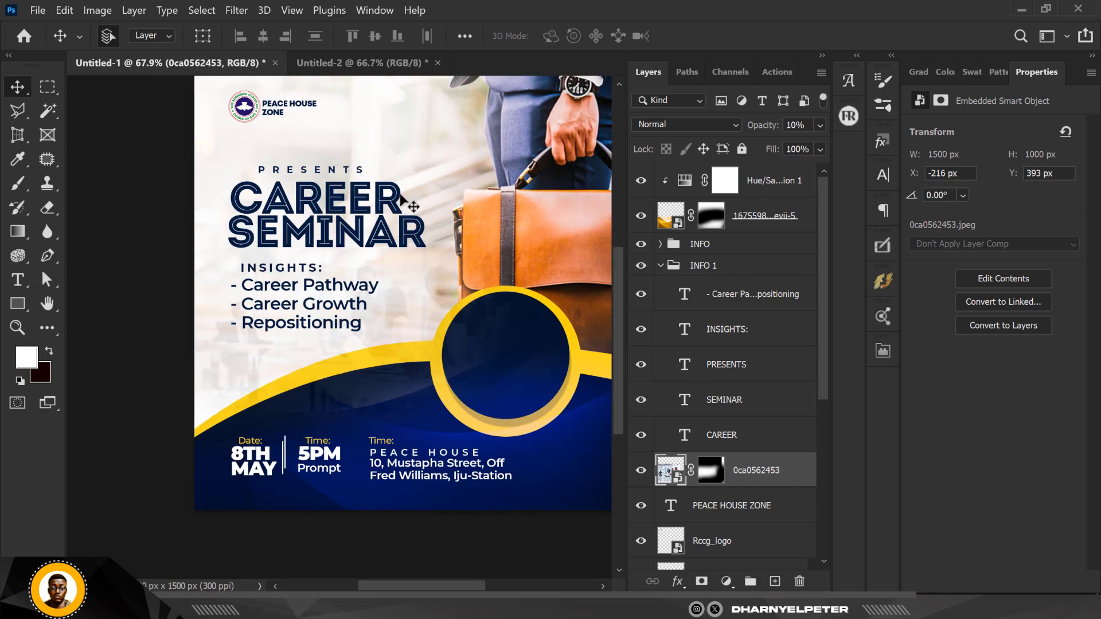
pyautogui.scroll(-2, 423, 248)
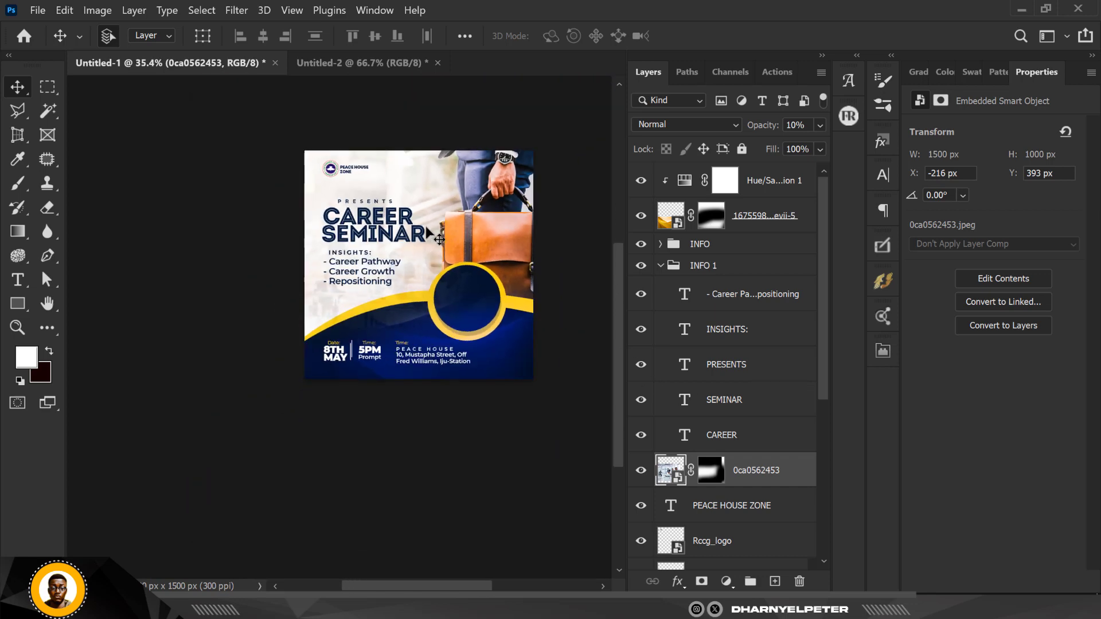
pyautogui.scroll(3, 427, 218)
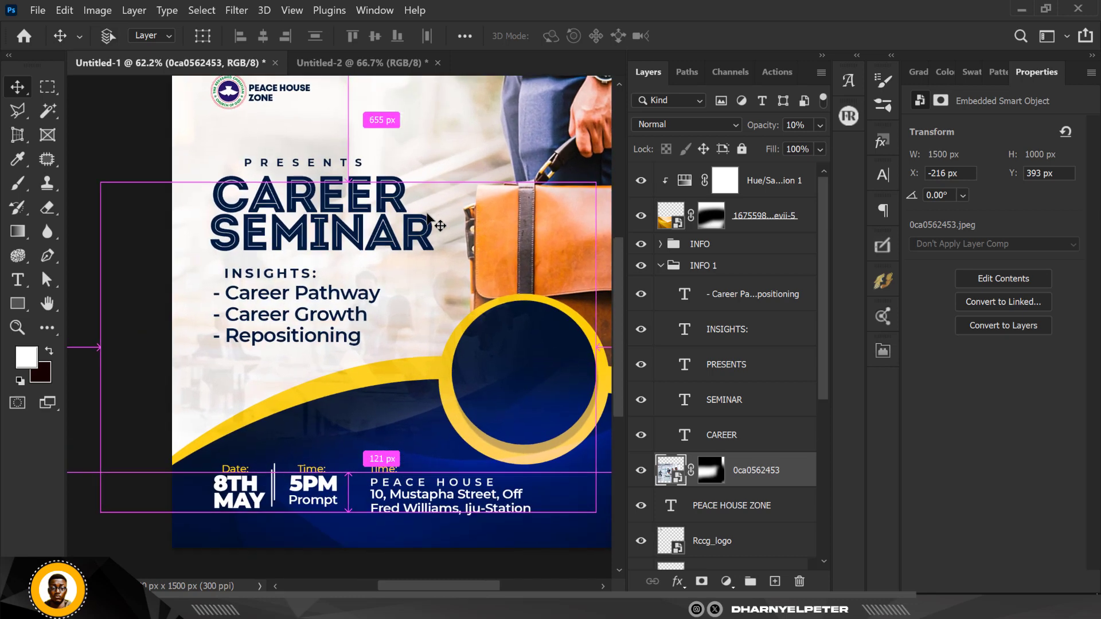
pyautogui.scroll(-3, 257, 310)
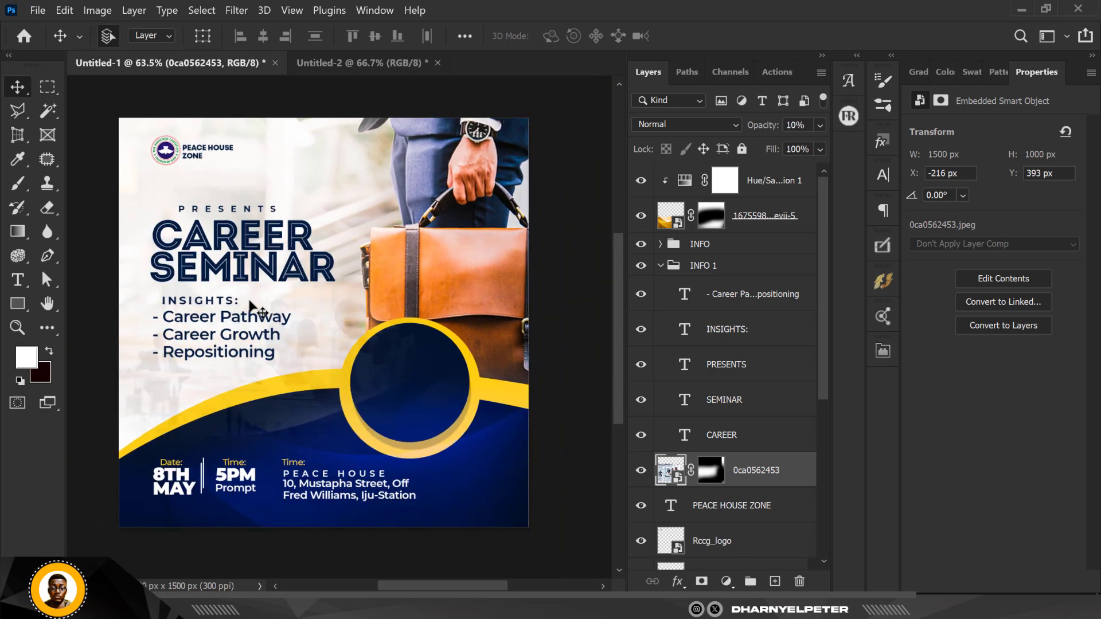
pyautogui.scroll(1, 256, 310)
pyautogui.scroll(-1, 250, 303)
pyautogui.scroll(-2, 266, 252)
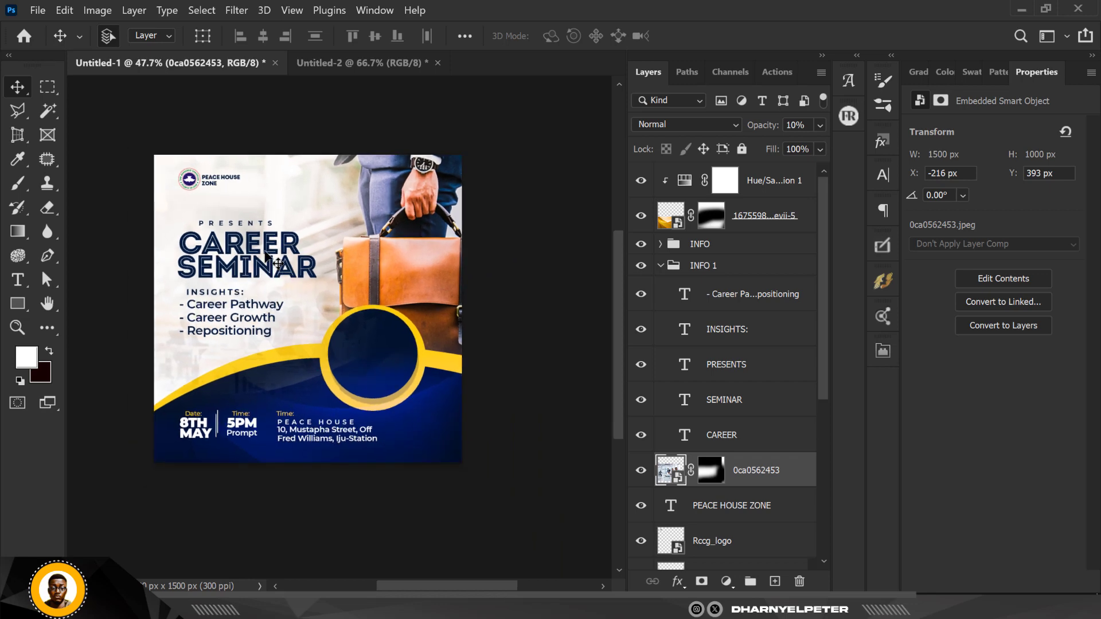
pyautogui.scroll(1, 266, 255)
pyautogui.scroll(2, 265, 253)
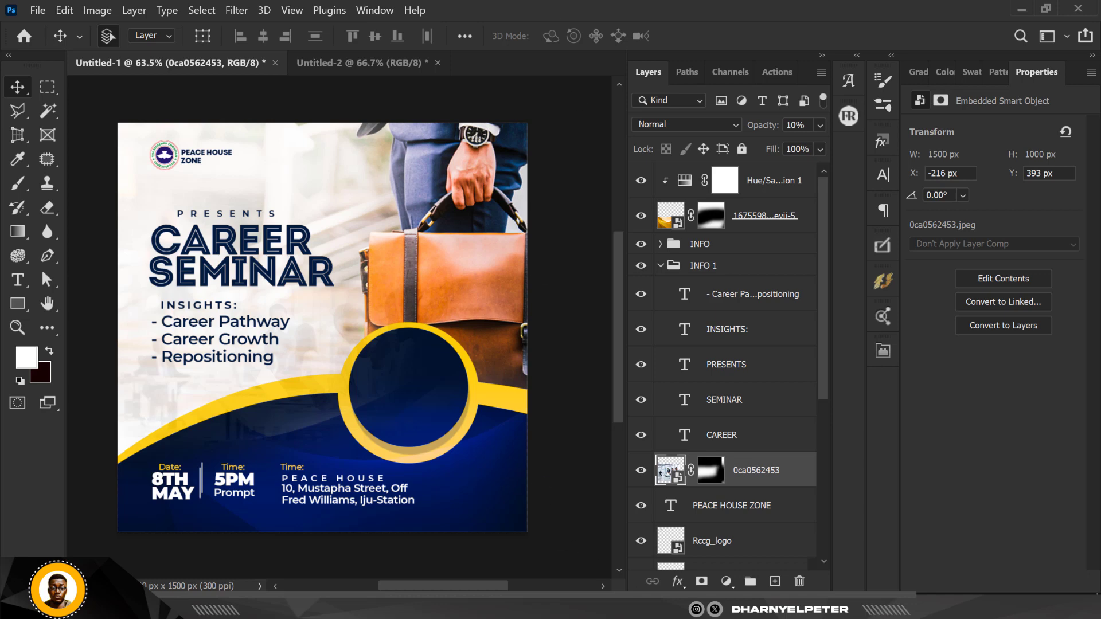
# Start a text layer inside the navy circle and clear the placeholder text.
pyautogui.click(21, 280)
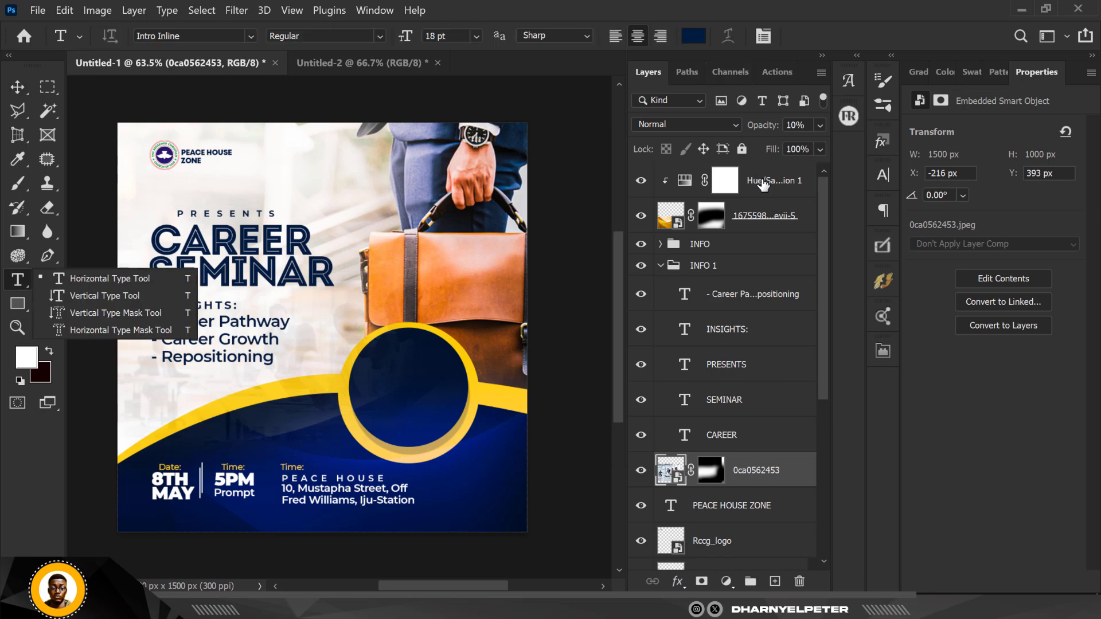
pyautogui.click(764, 179)
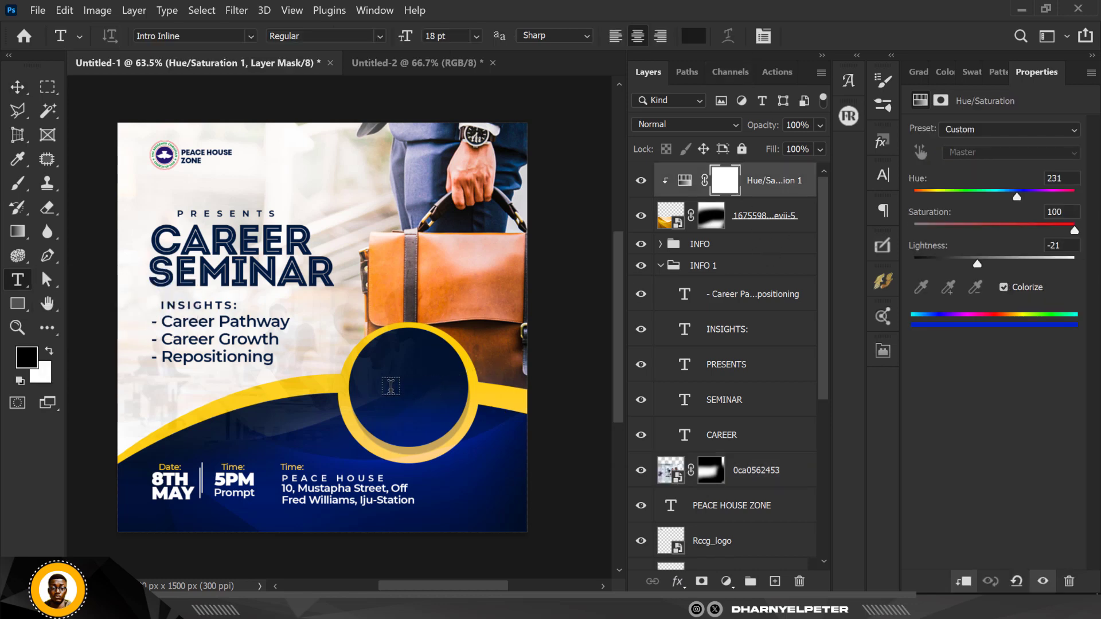
pyautogui.click(390, 386)
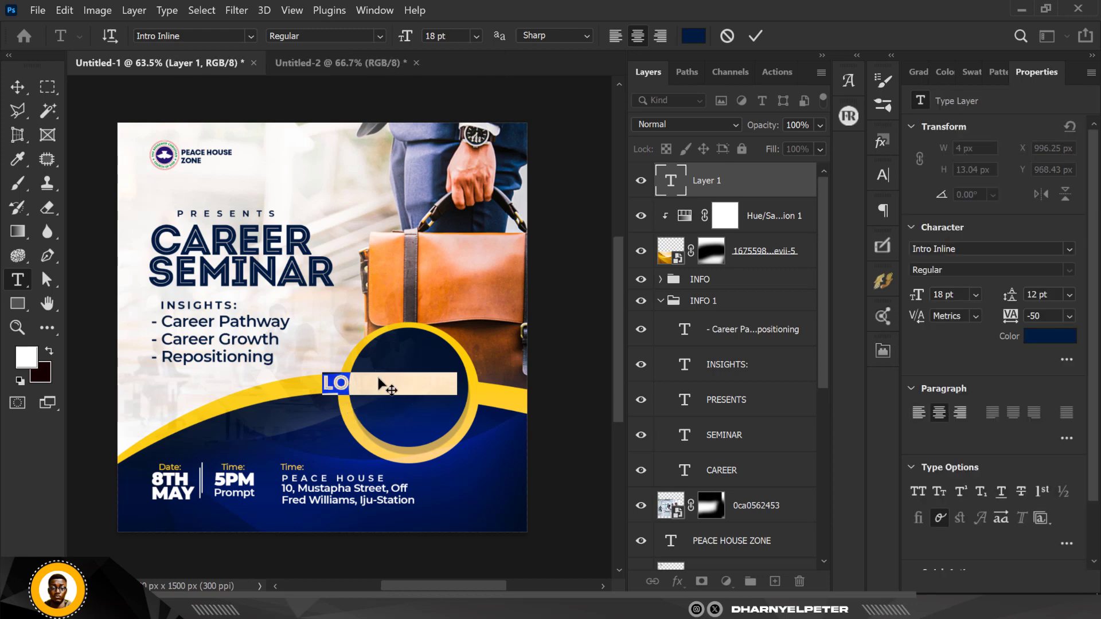
pyautogui.scroll(3, 379, 377)
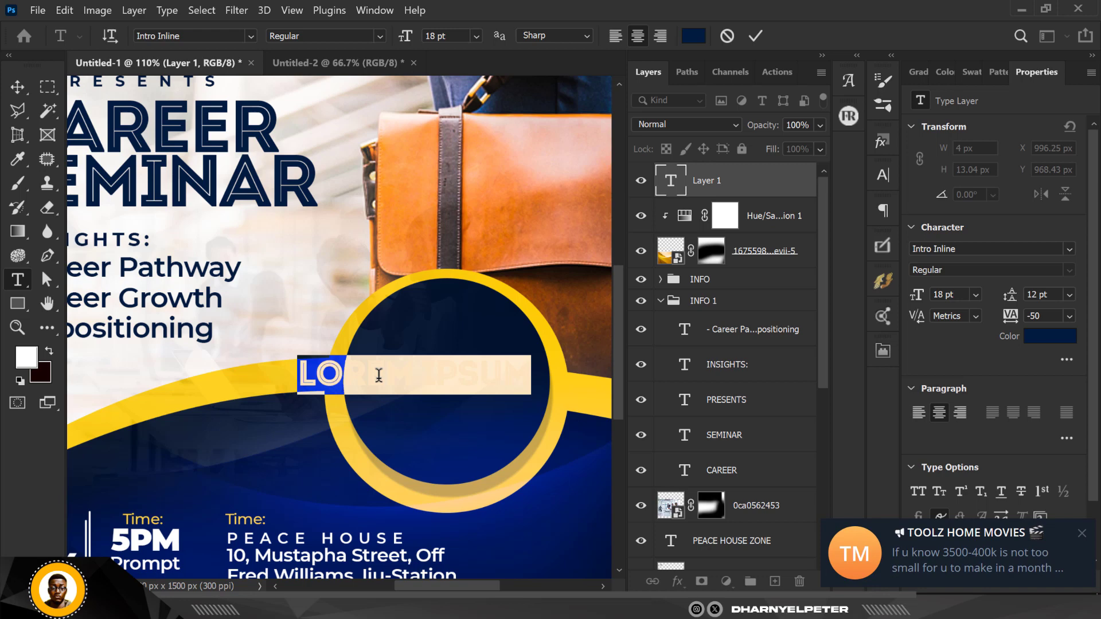
pyautogui.press('BackSpace')
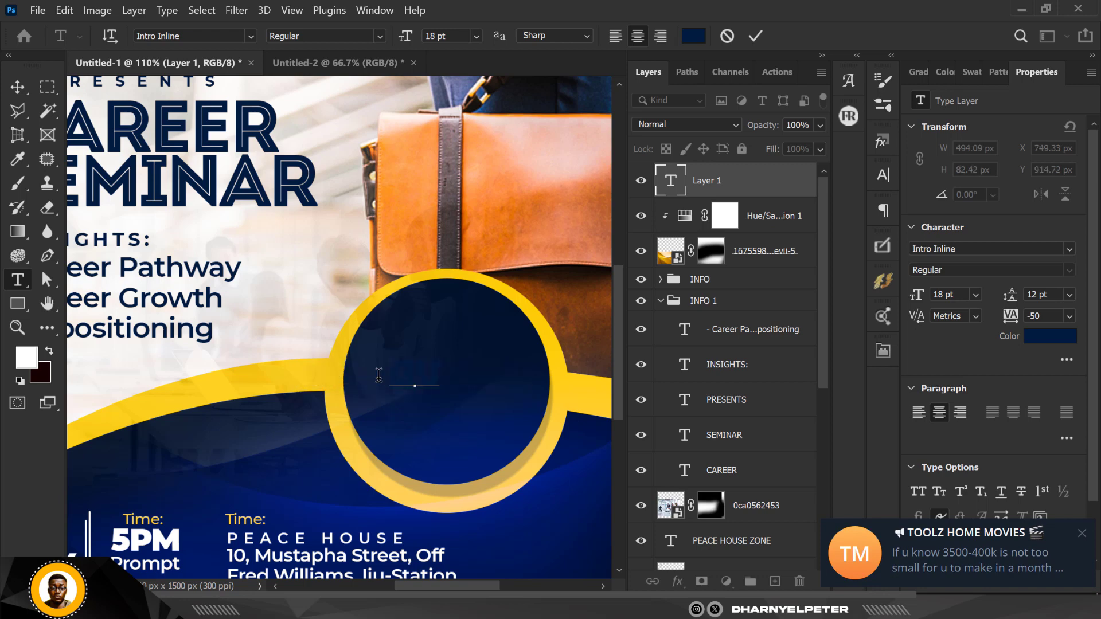
# Make the text white (#ffffff) and type GUEST SPEAKER.
pyautogui.click(1088, 535)
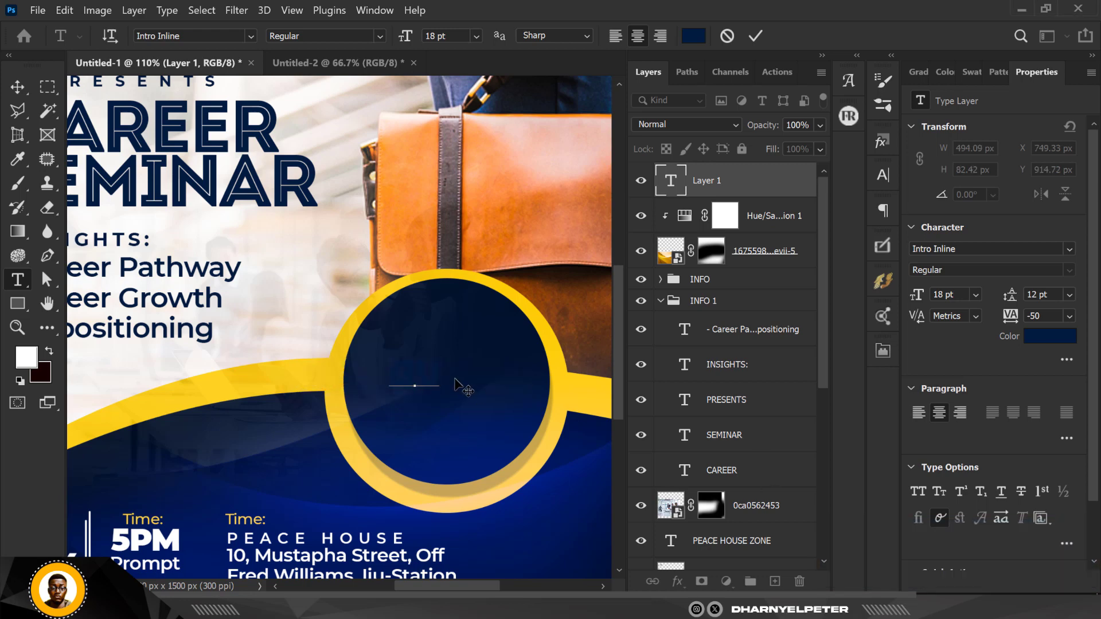
pyautogui.hotkey('ctrl', 'a')
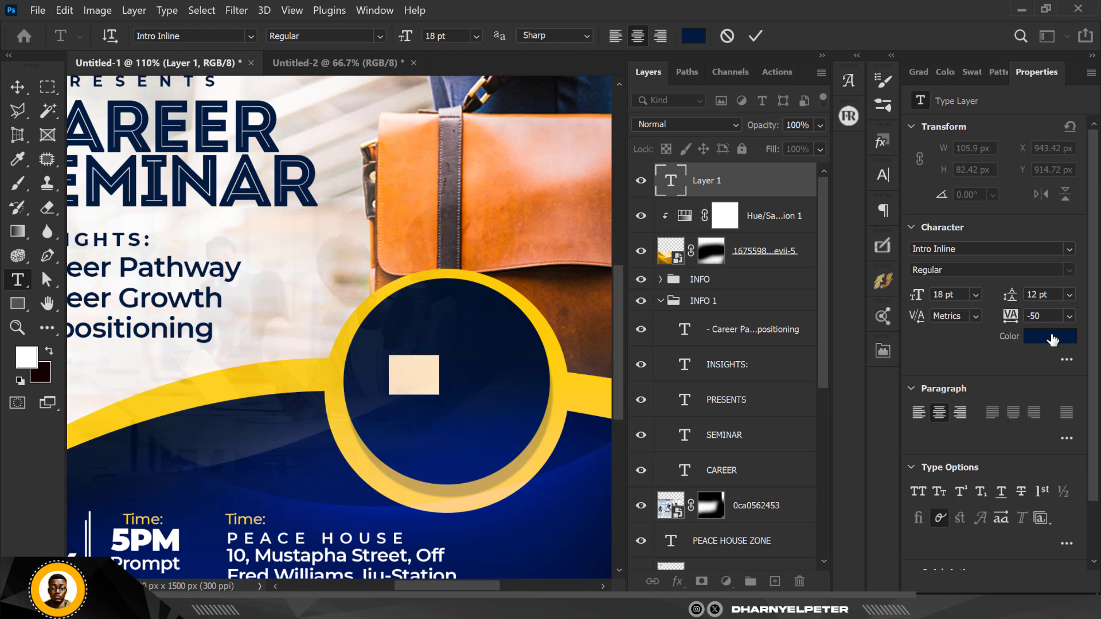
pyautogui.click(1051, 337)
pyautogui.write('ffffff')
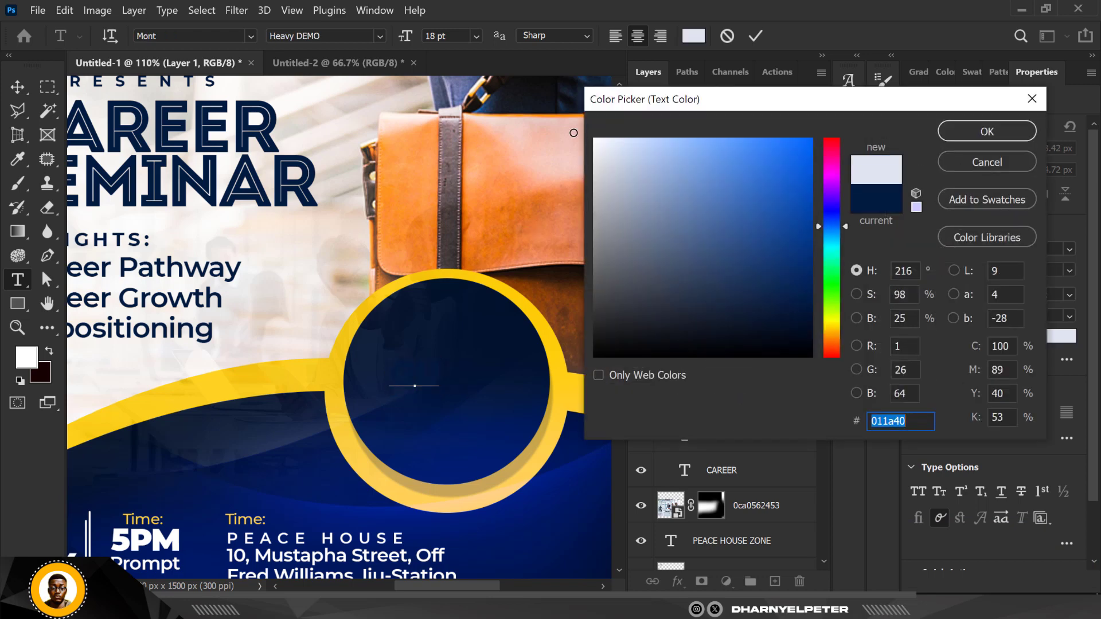
pyautogui.click(983, 129)
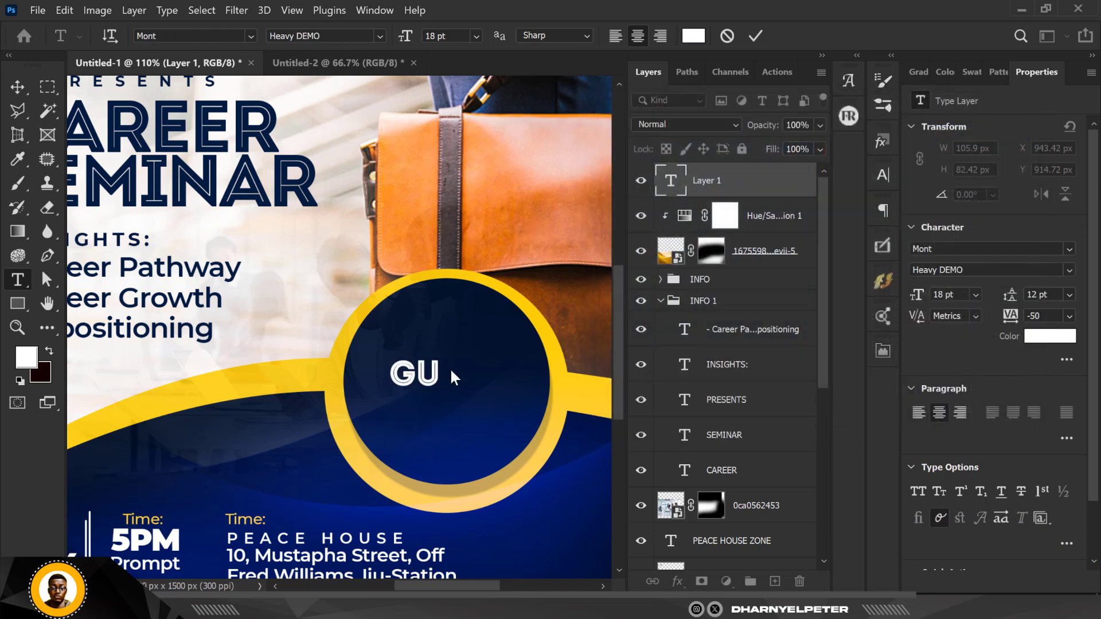
pyautogui.click(443, 368)
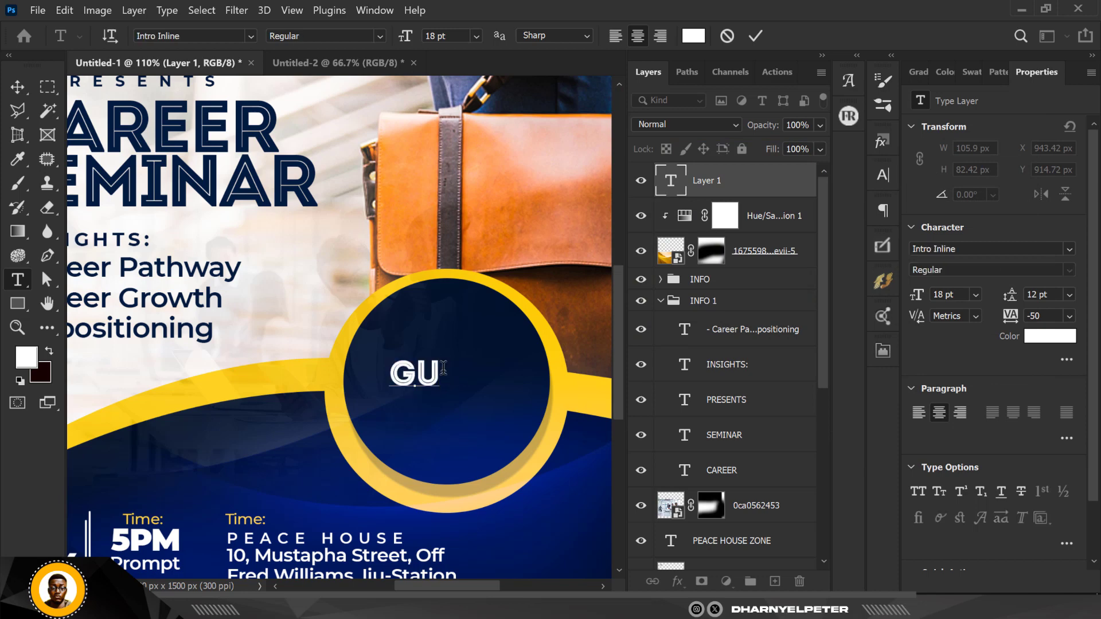
pyautogui.write('EST')
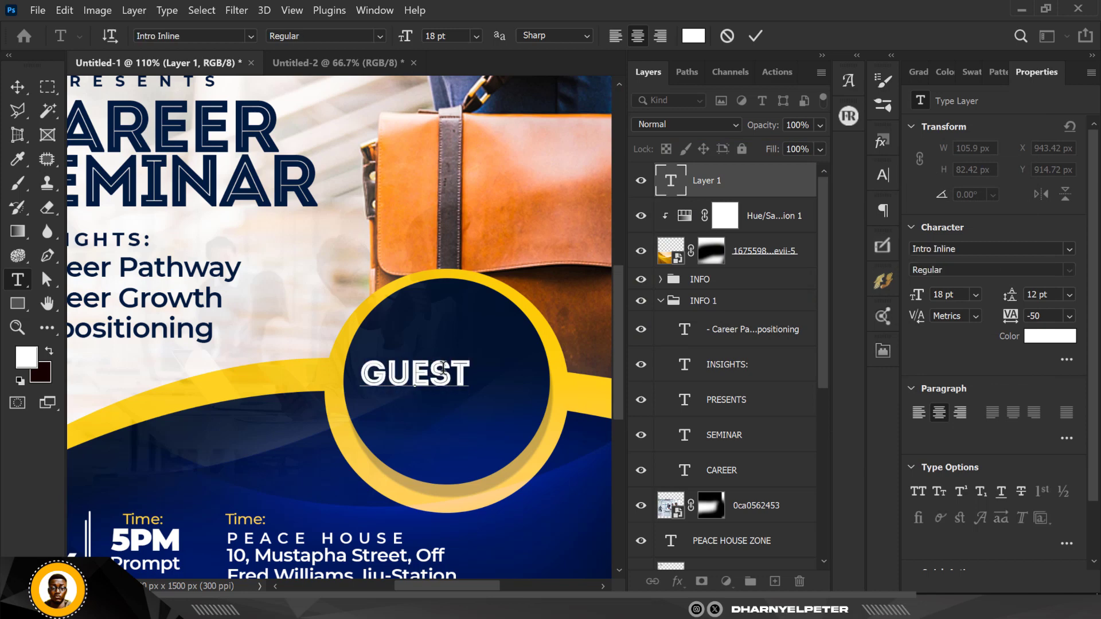
pyautogui.write(' SP')
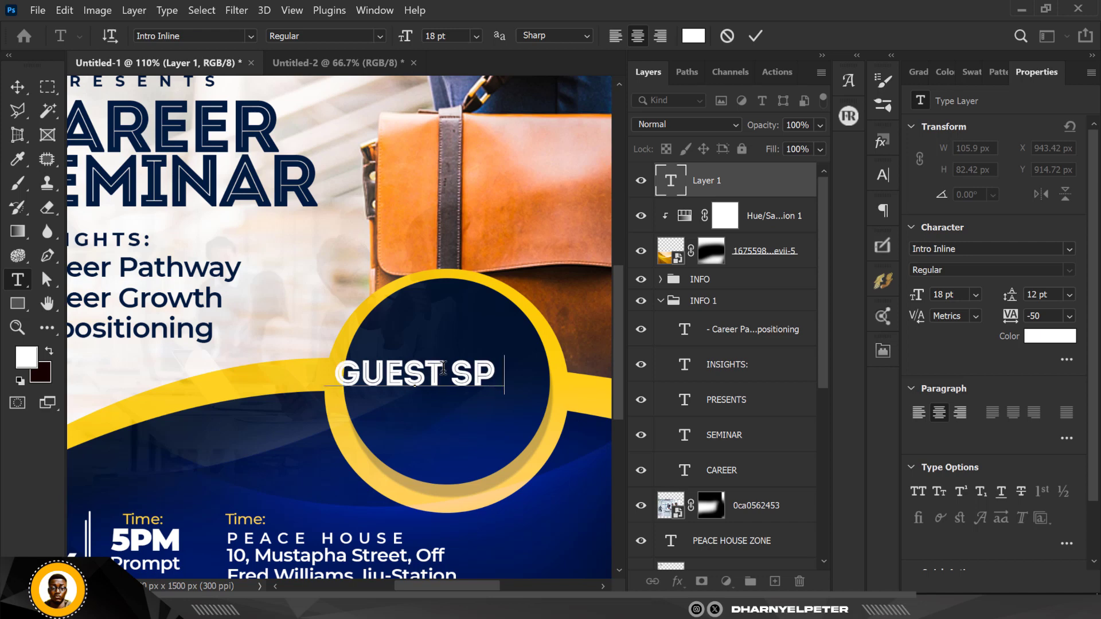
pyautogui.write('EAKER')
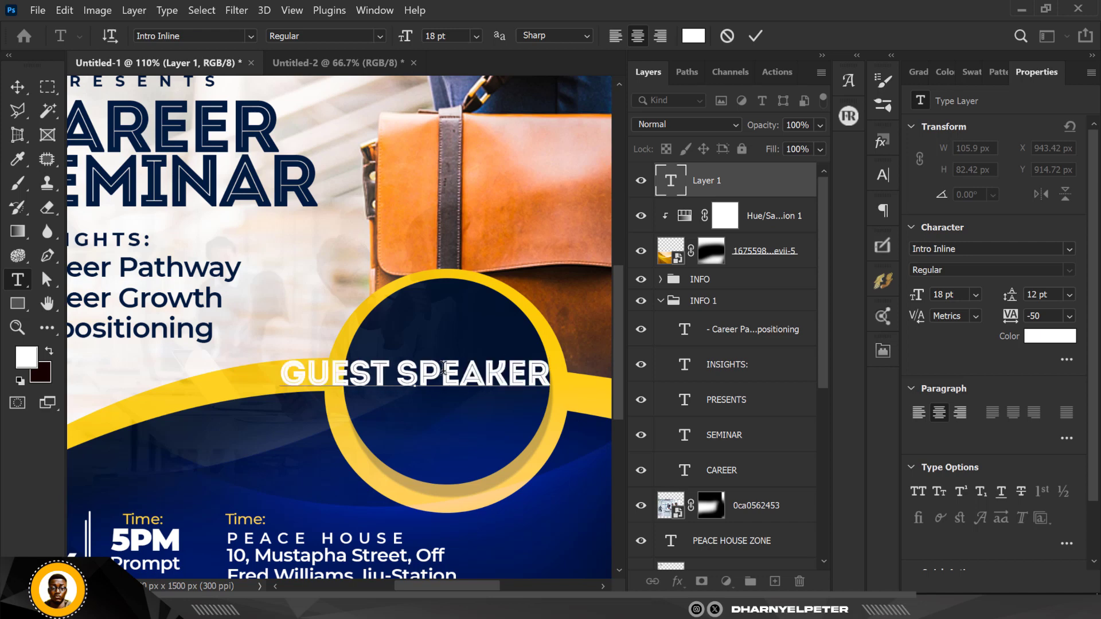
pyautogui.click(18, 87)
# Scale GUEST SPEAKER down to fit the circle and duplicate it just below.
pyautogui.hotkey('ctrl', 't')
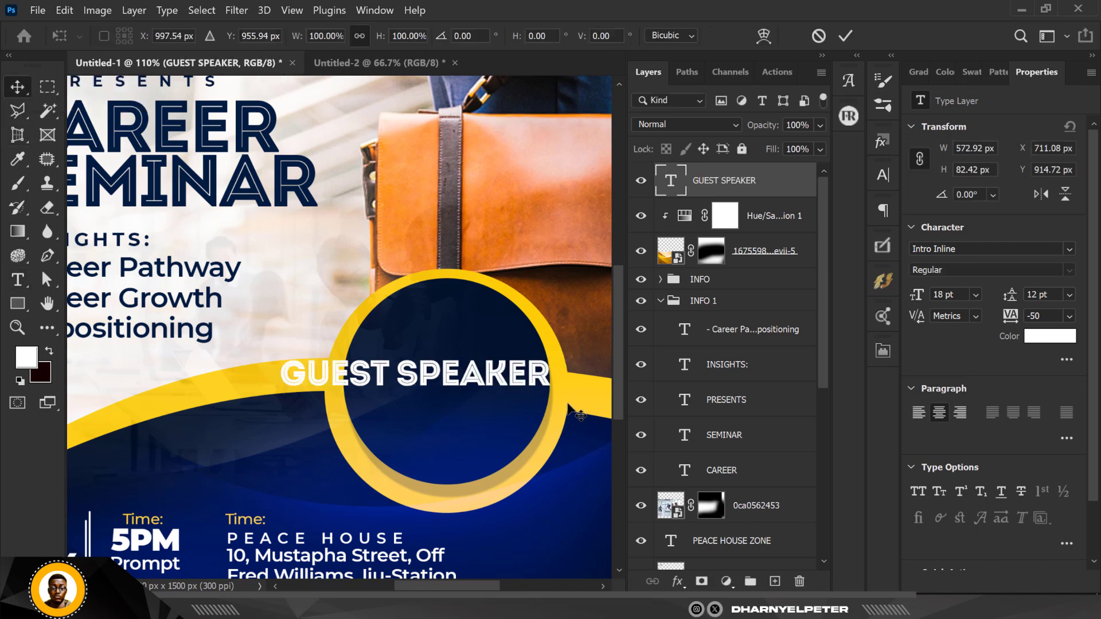
pyautogui.moveTo(554, 398); pyautogui.dragTo(470, 373)
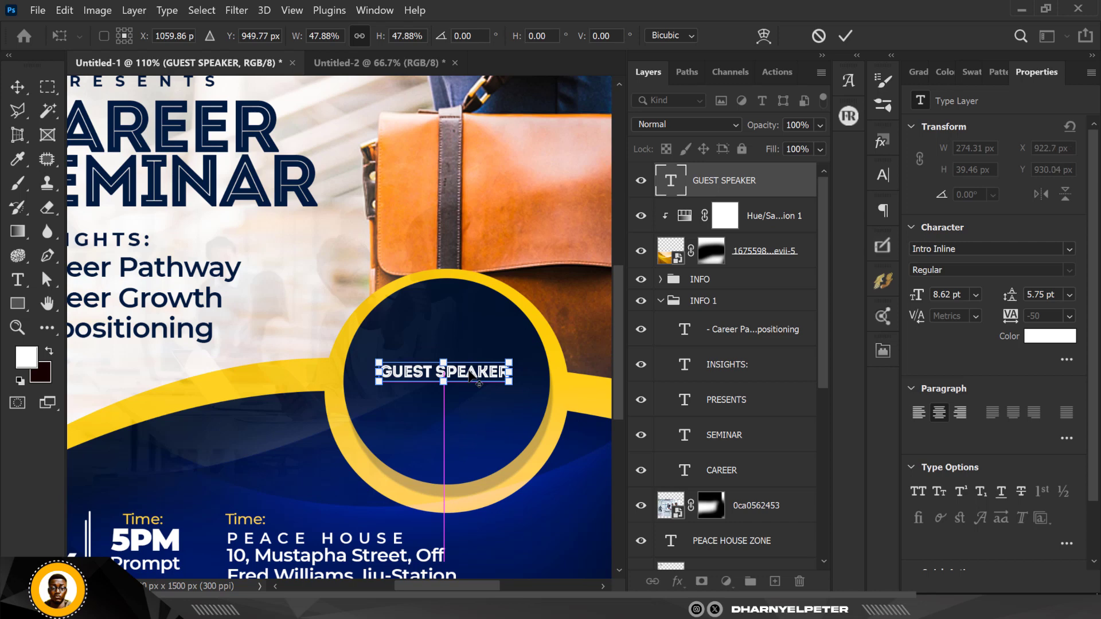
pyautogui.press('Return')
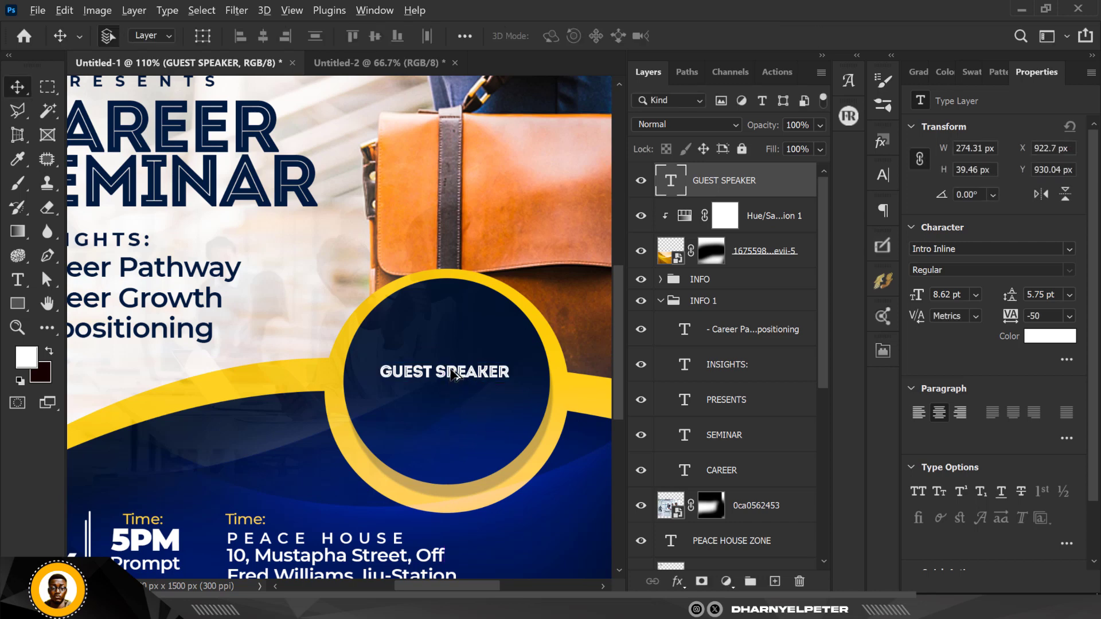
pyautogui.moveTo(452, 367); pyautogui.dragTo(453, 401)
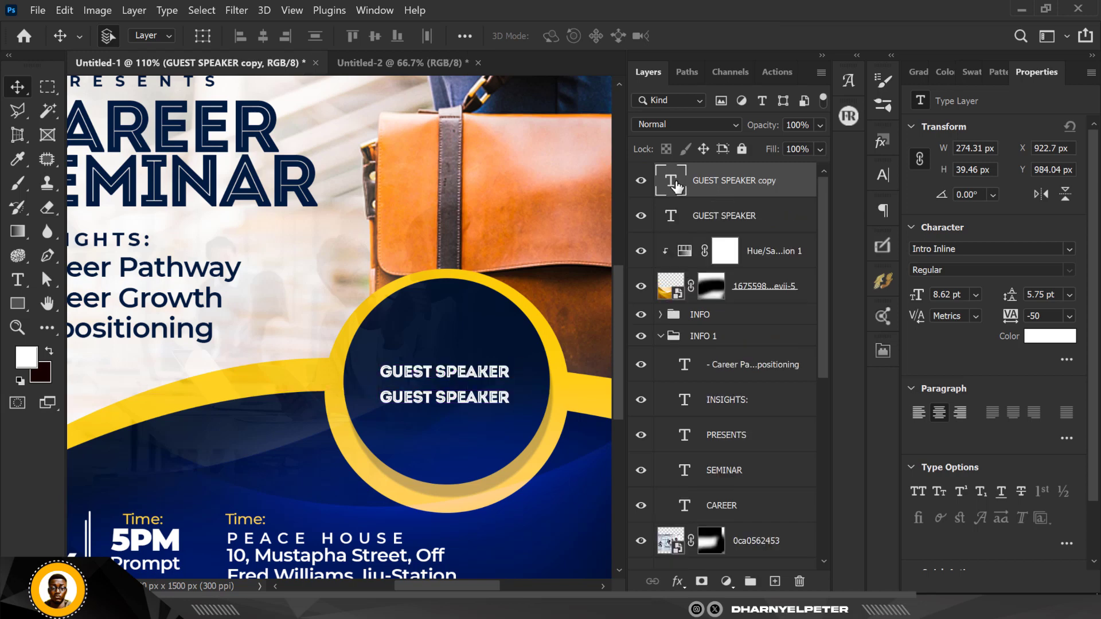
# Replace the copied line with the speaker's name, split onto two lines.
pyautogui.doubleClick(677, 185)
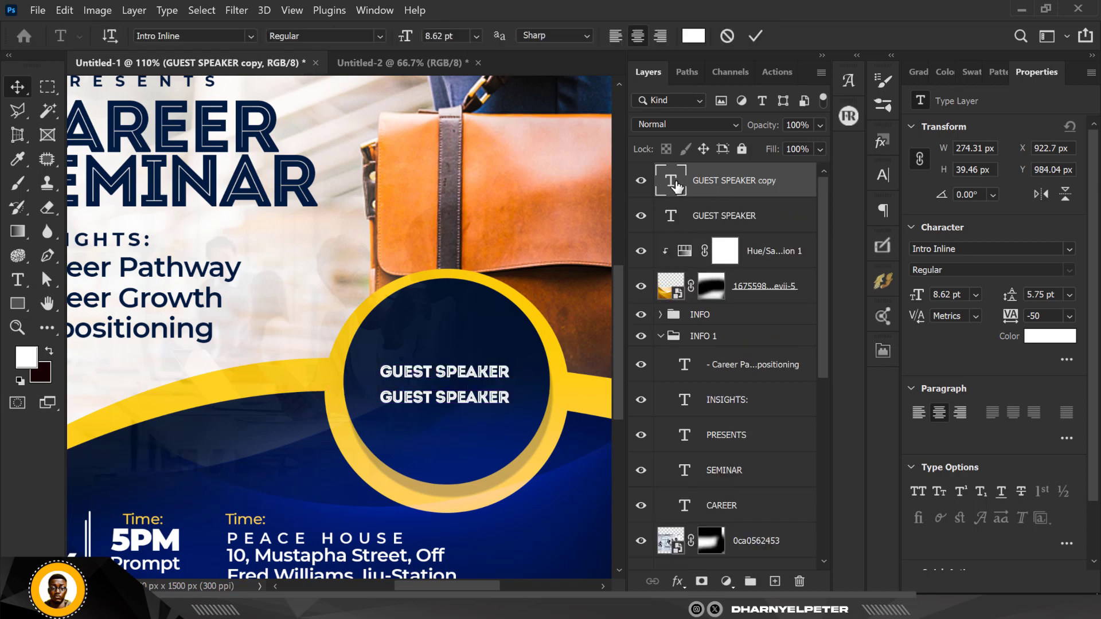
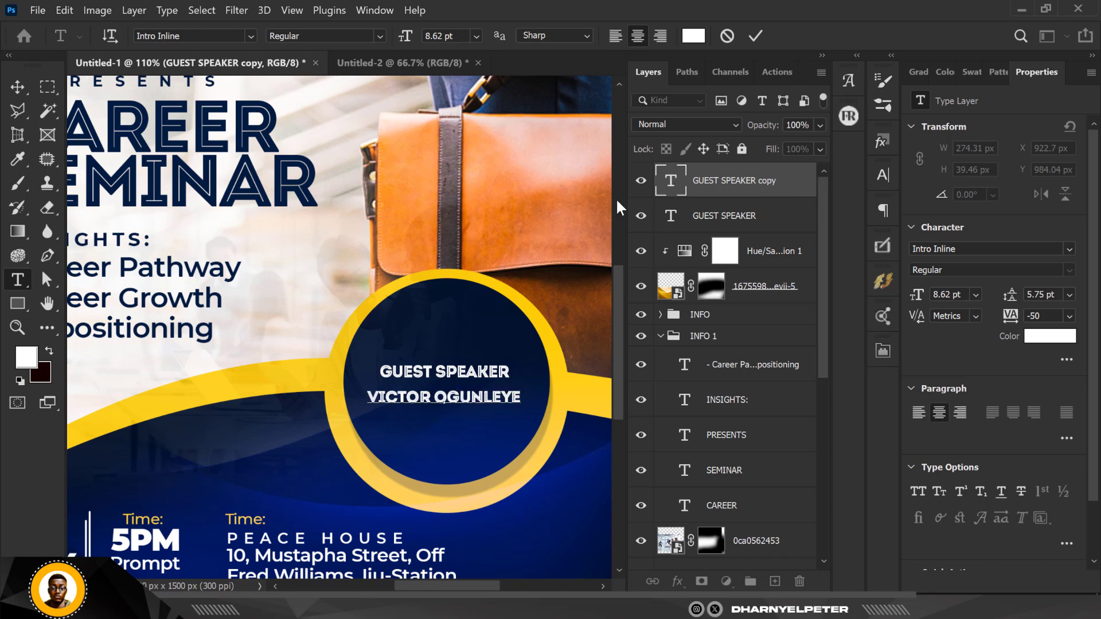
pyautogui.click(435, 398)
pyautogui.press('Return')
# Set the name's leading to 7.5 pt and commit the text edit.
pyautogui.scroll(5, 444, 415)
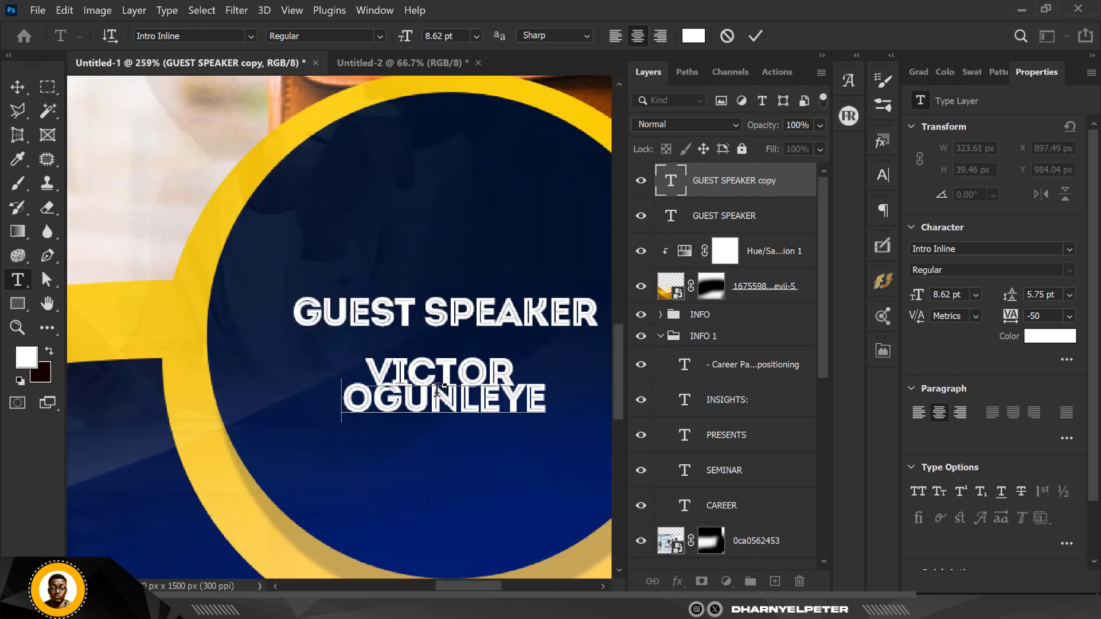
pyautogui.hotkey('ctrl', 'a')
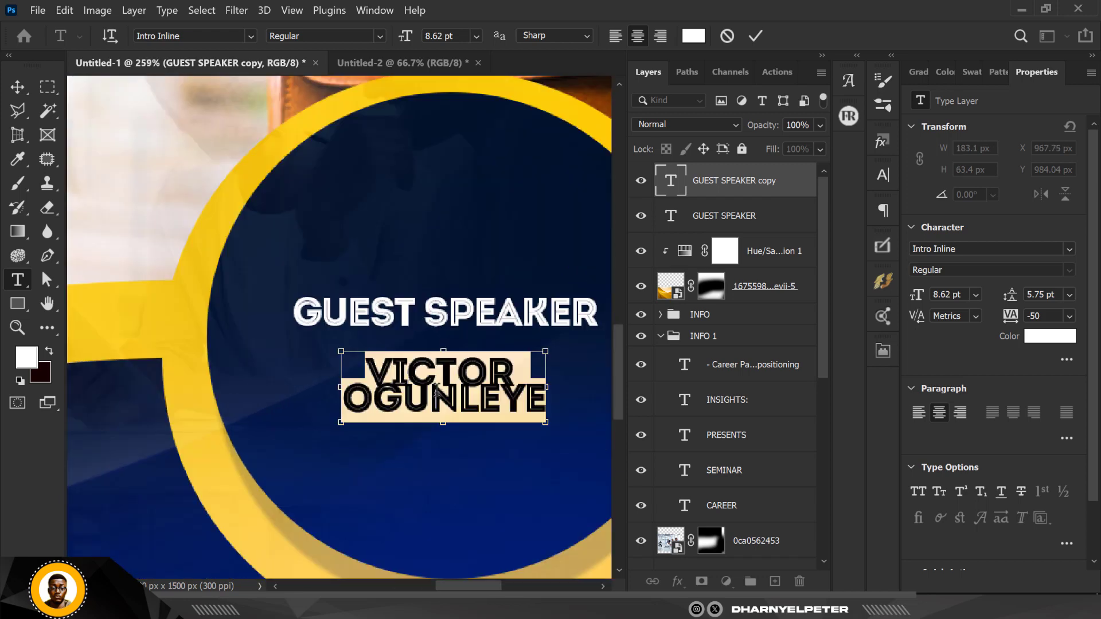
pyautogui.click(1070, 295)
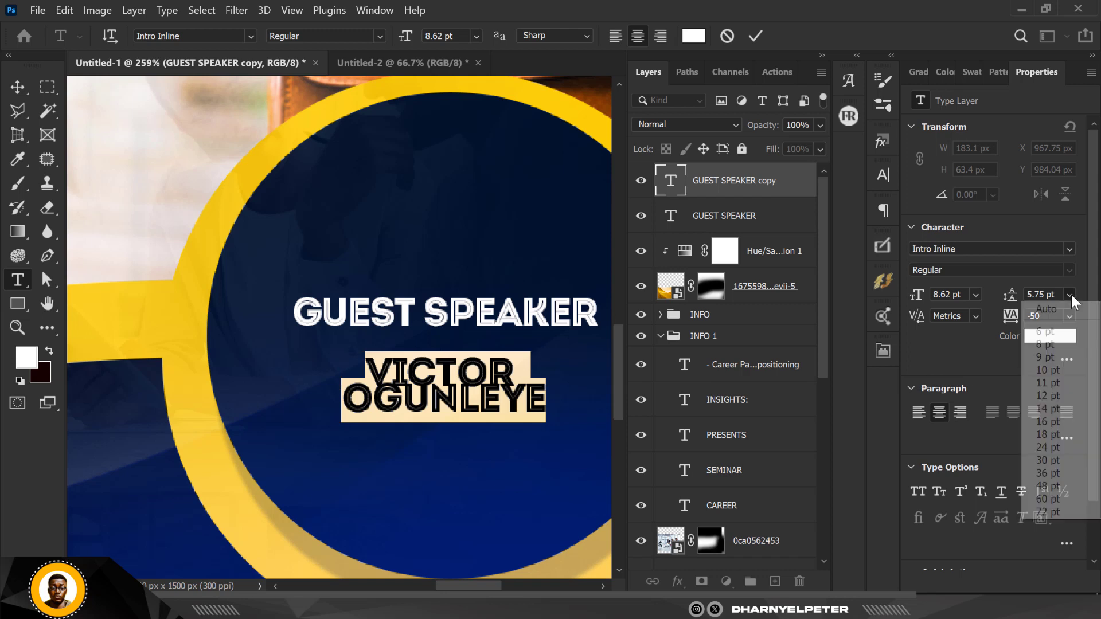
pyautogui.click(1049, 324)
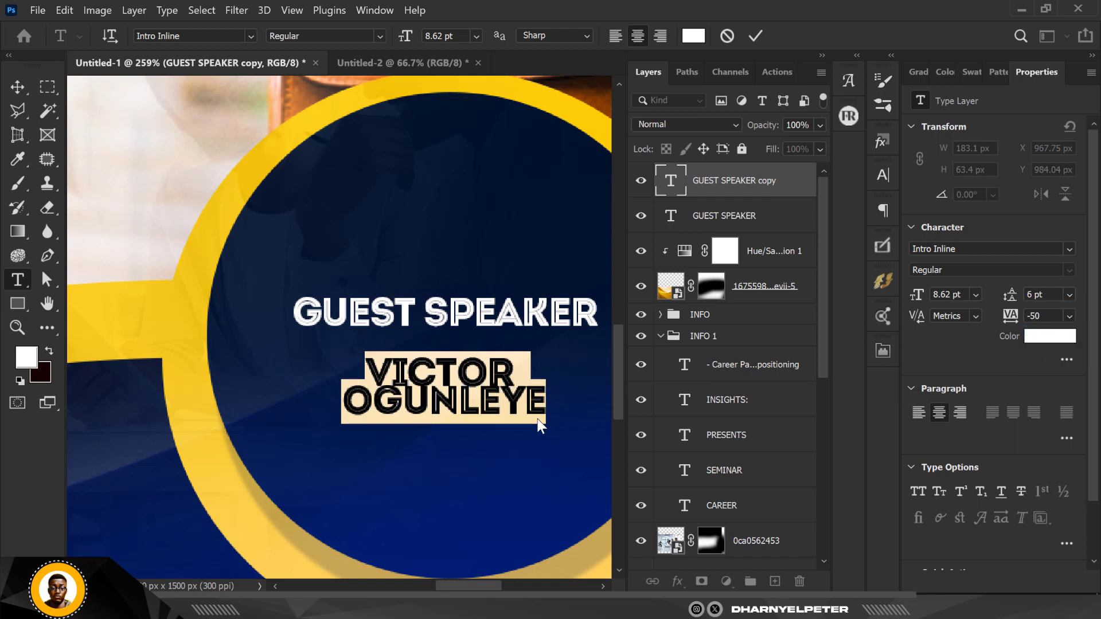
pyautogui.moveTo(1054, 299); pyautogui.dragTo(1023, 298)
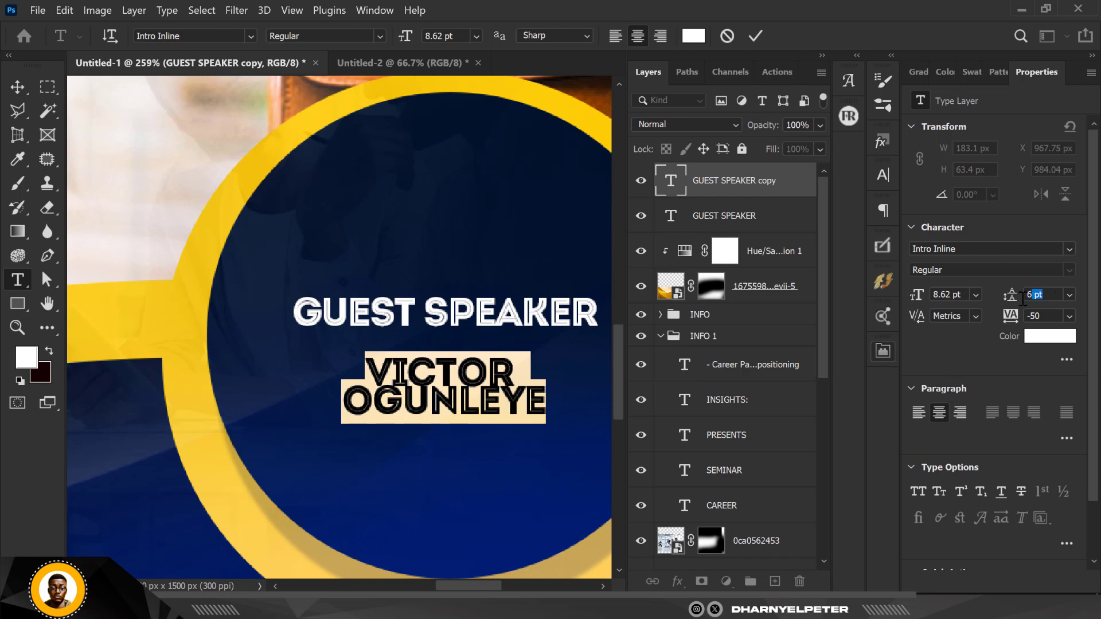
pyautogui.write('7.')
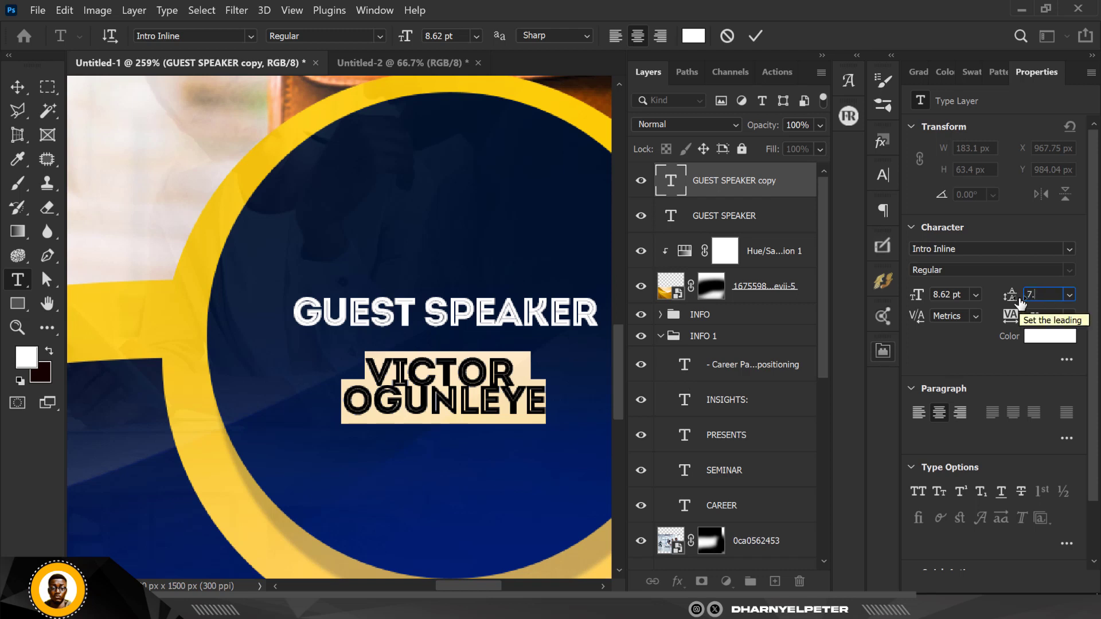
pyautogui.write('5')
pyautogui.press('Return')
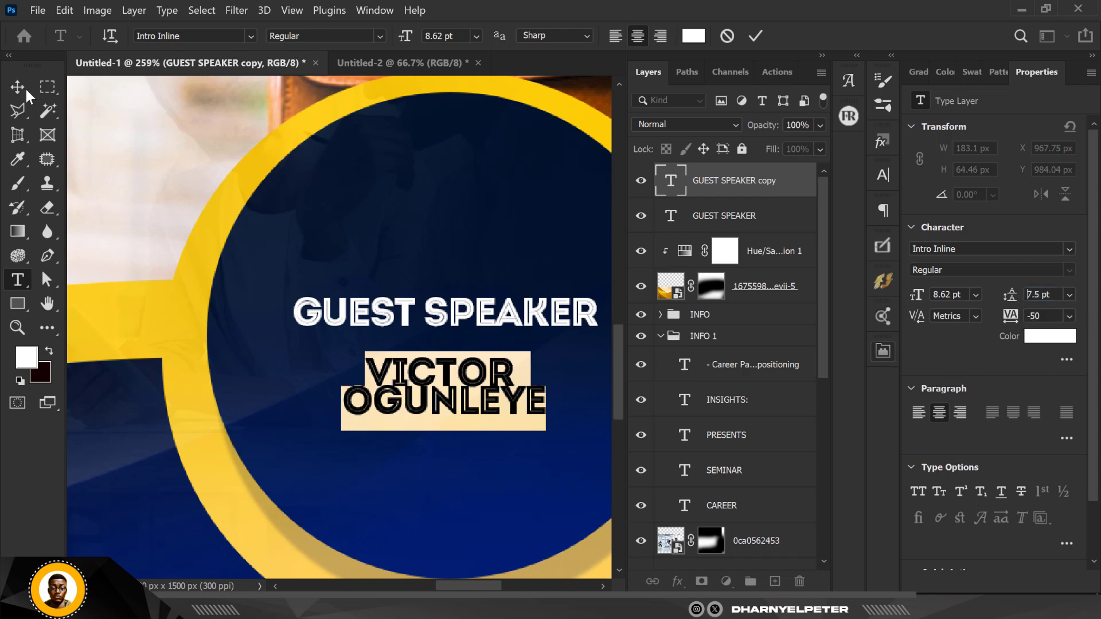
pyautogui.click(480, 413)
pyautogui.hotkey('ctrl', 'Return')
# Scale the speaker's name block up to about 137% (roughly 11.79 pt) beneath GUEST SPEAKER.
pyautogui.press('v')
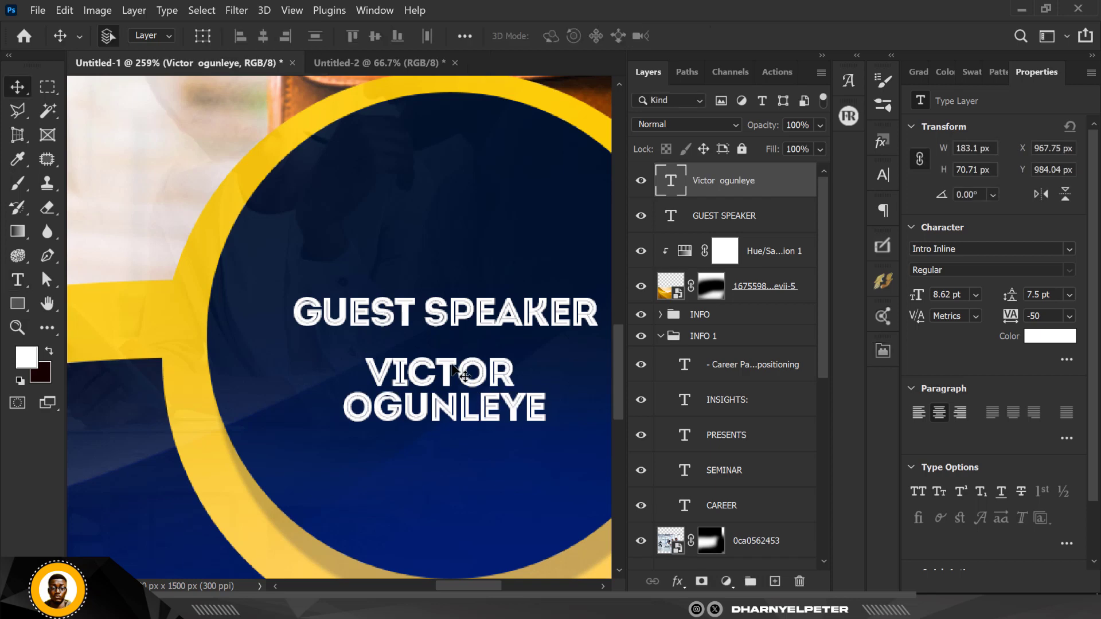
pyautogui.scroll(-2, 453, 364)
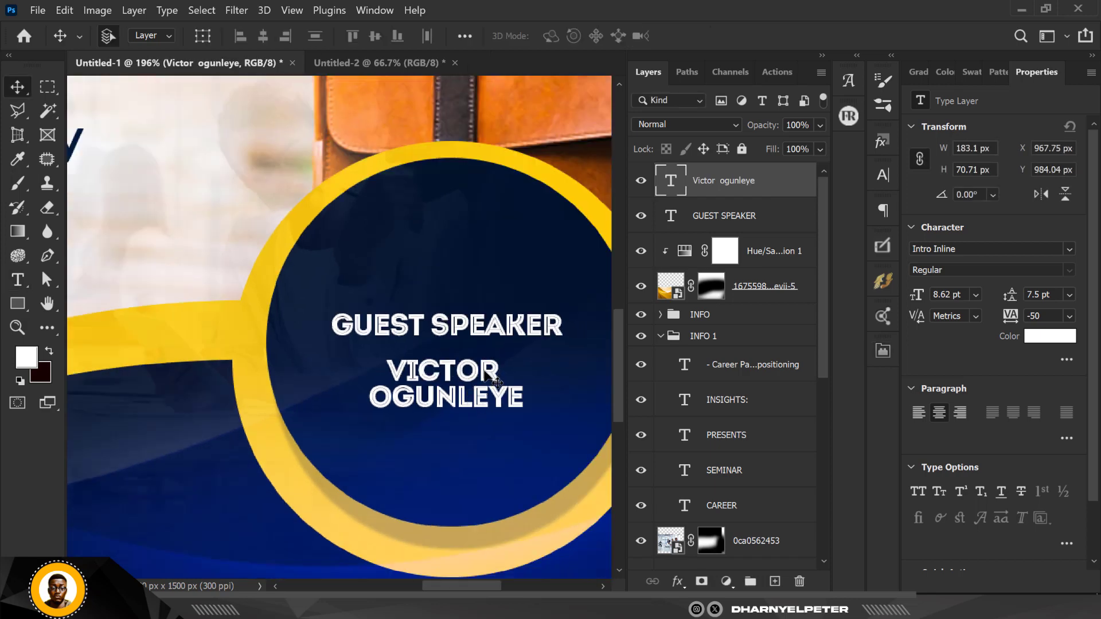
pyautogui.hotkey('ctrl', 't')
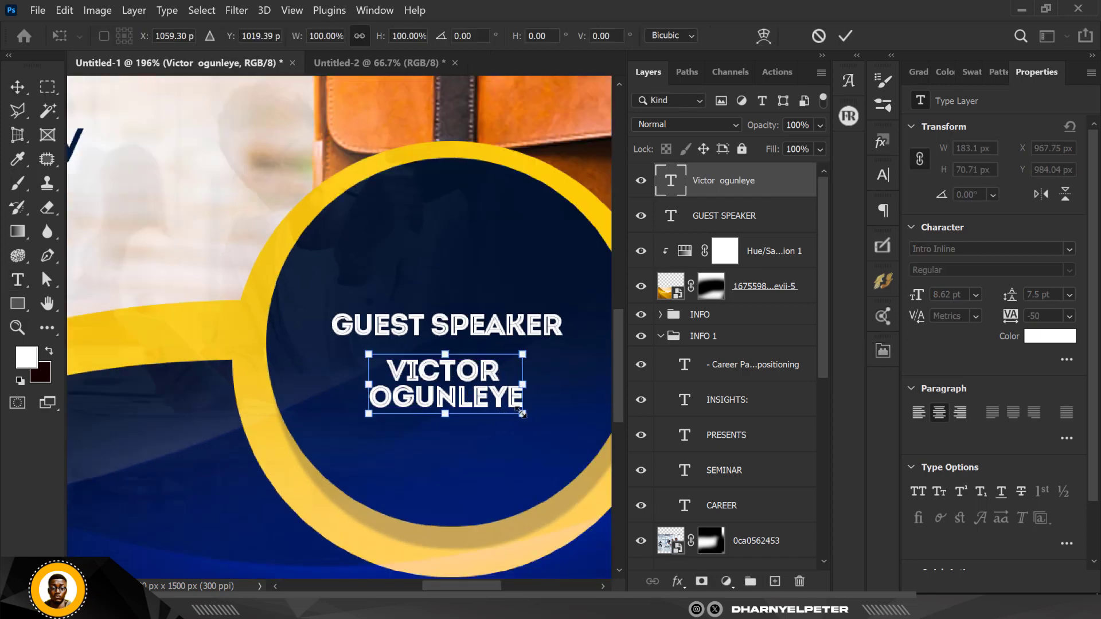
pyautogui.moveTo(522, 413); pyautogui.dragTo(548, 426)
pyautogui.press('Return')
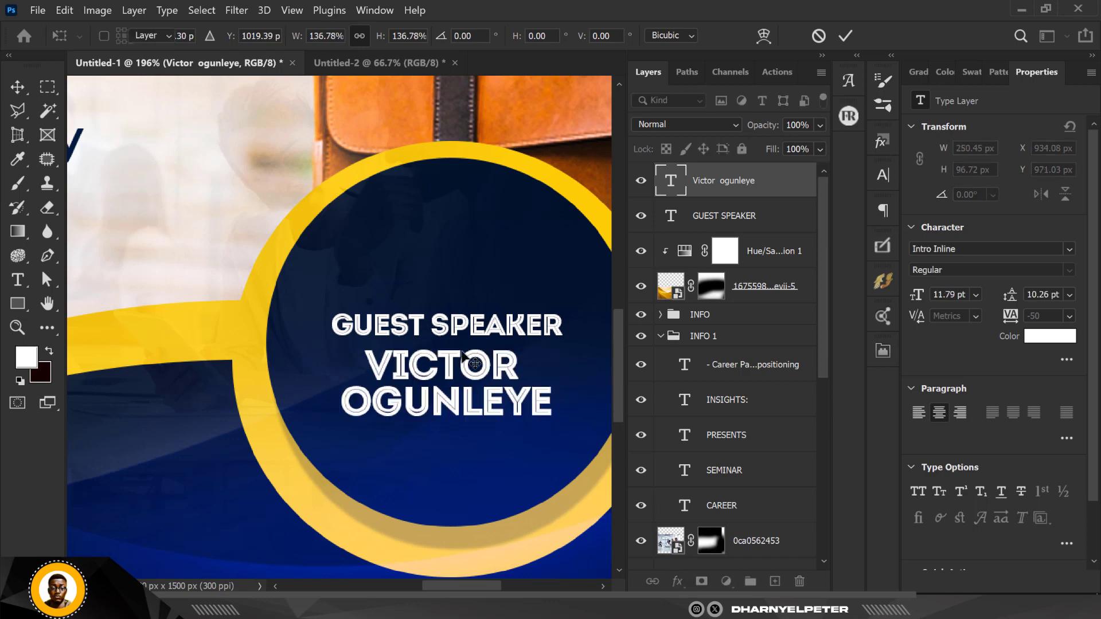
pyautogui.click(504, 333)
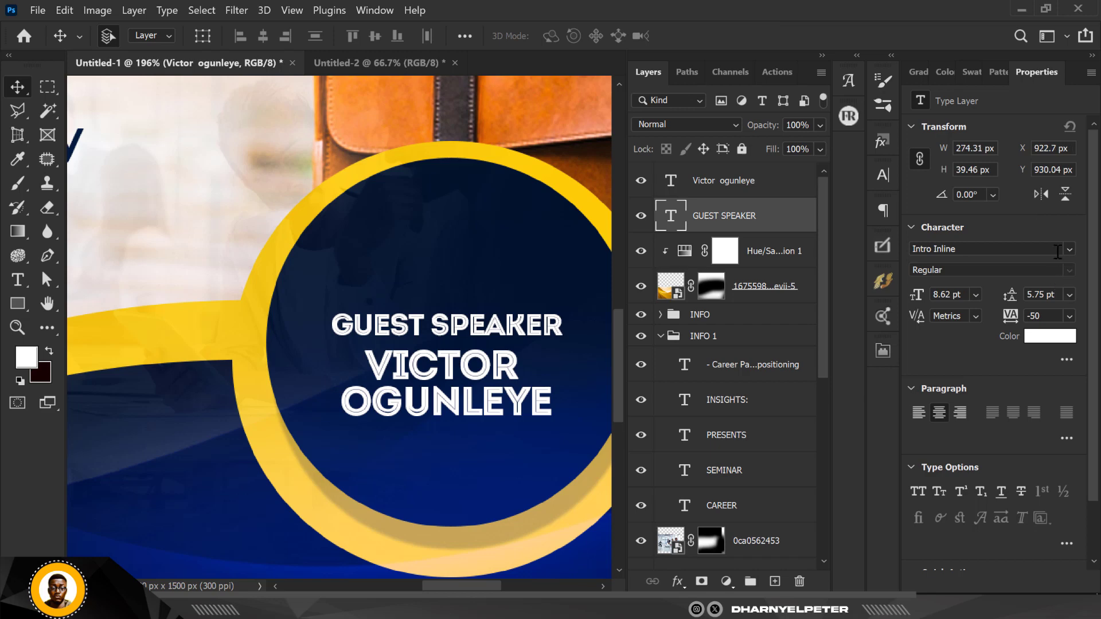
# Change the GUEST SPEAKER font from Intro Inline to Montserrat SemiBold.
pyautogui.click(1070, 250)
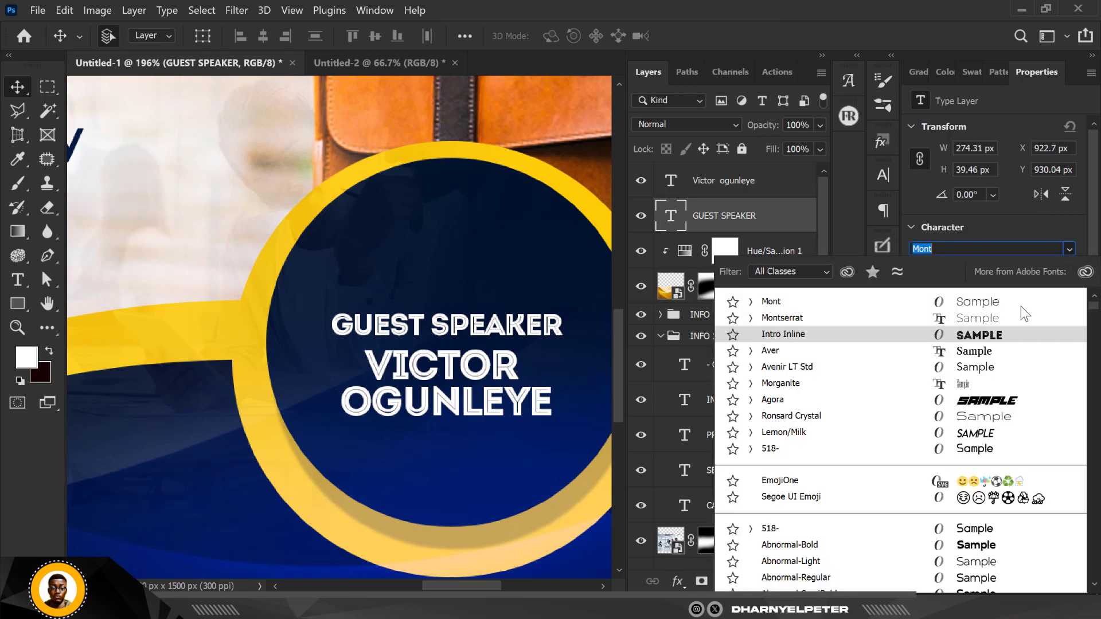
pyautogui.click(750, 317)
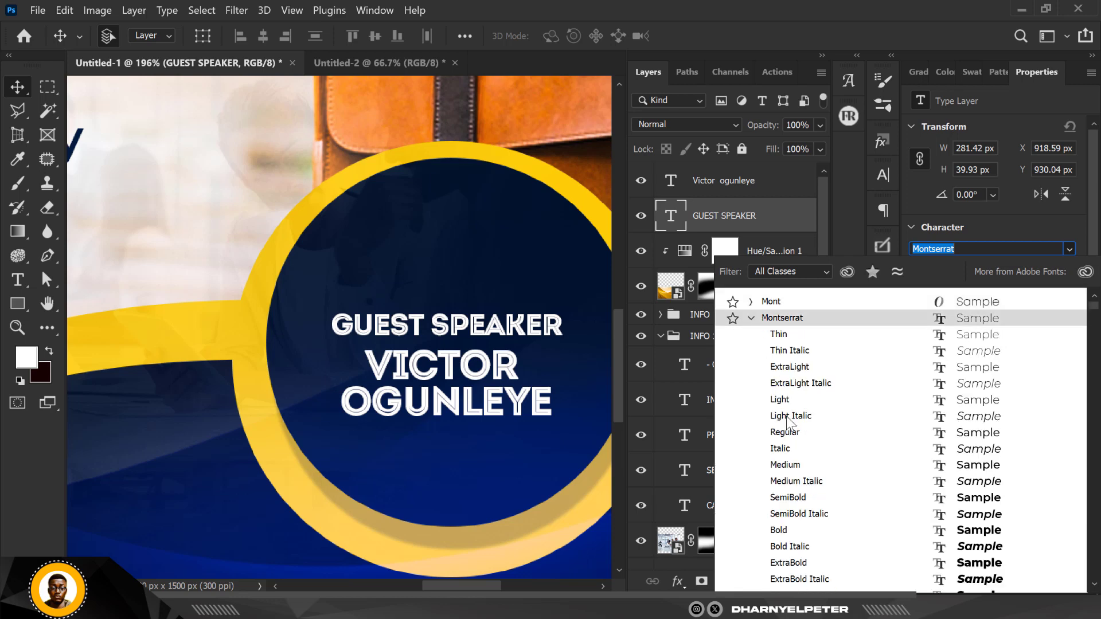
pyautogui.click(801, 499)
pyautogui.click(406, 353)
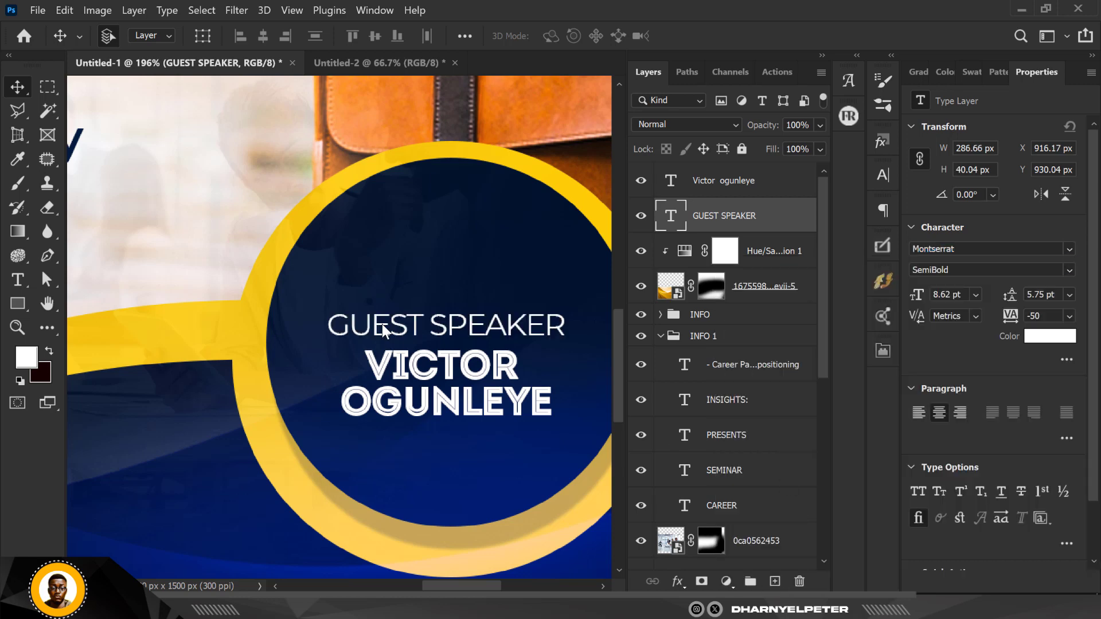
pyautogui.scroll(-5, 488, 333)
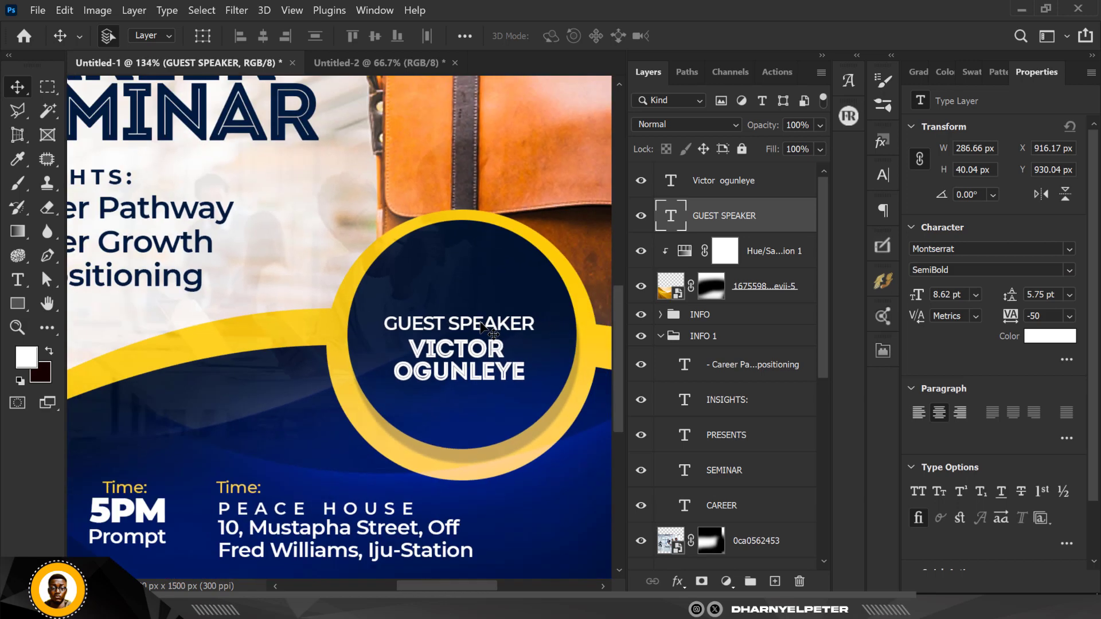
pyautogui.scroll(-4, 487, 332)
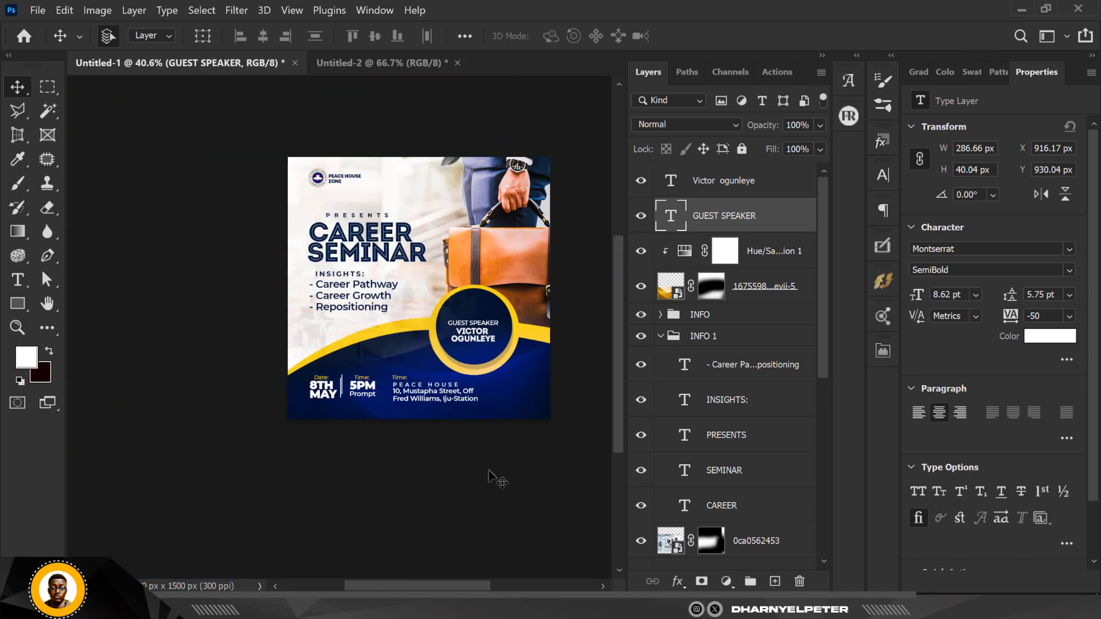
# Shrink GUEST SPEAKER to about 66% and place it above the speaker's name.
pyautogui.scroll(5, 475, 323)
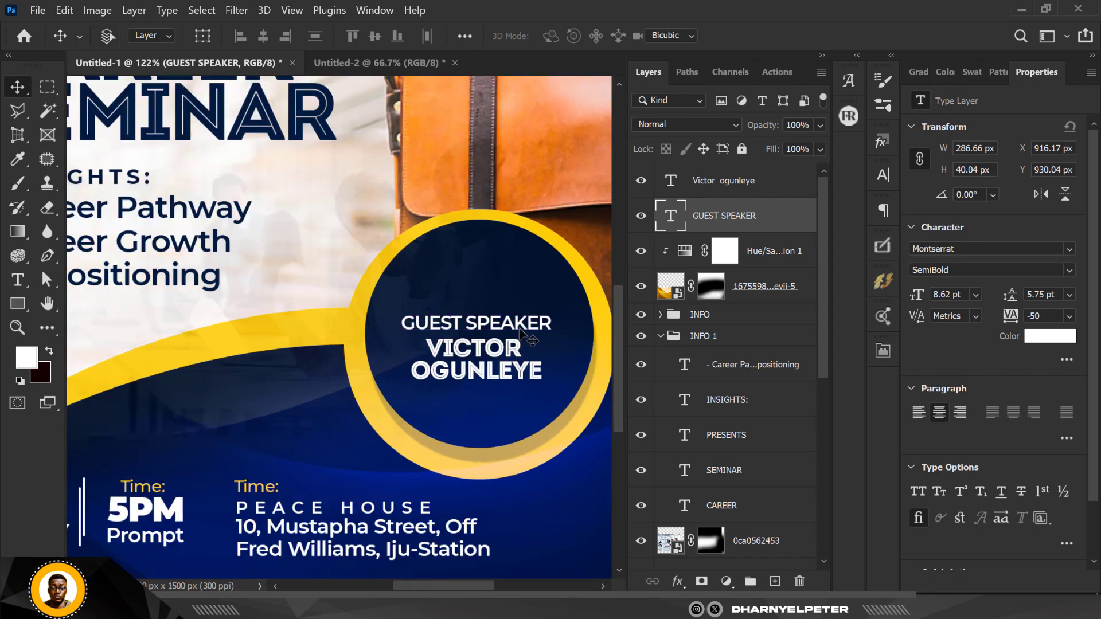
pyautogui.hotkey('ctrl', 't')
pyautogui.moveTo(543, 310); pyautogui.dragTo(541, 310)
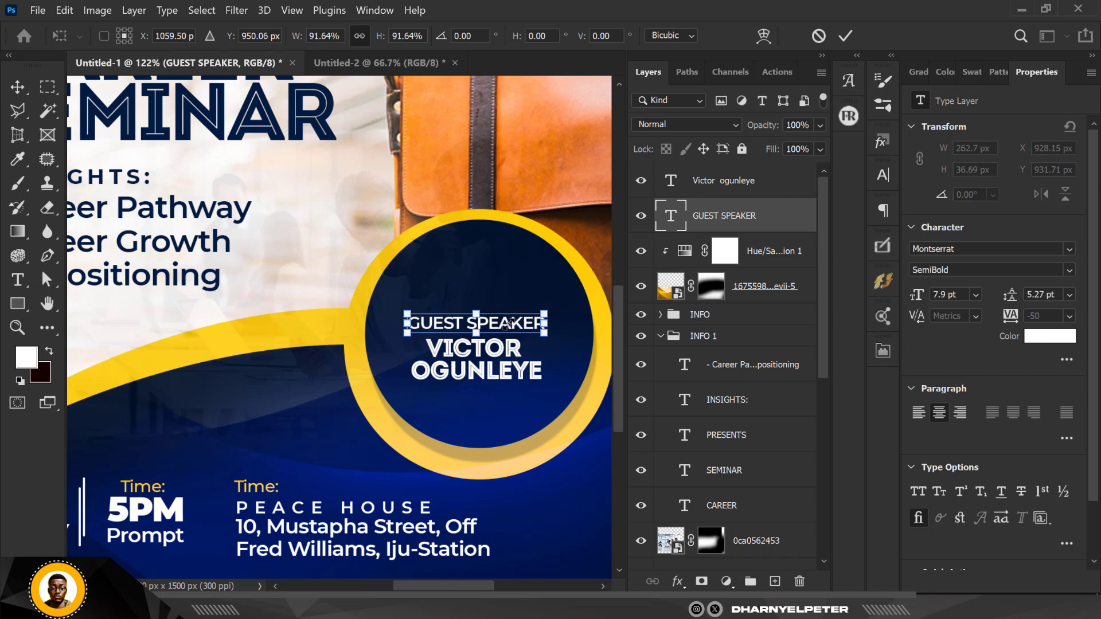
pyautogui.press('Return')
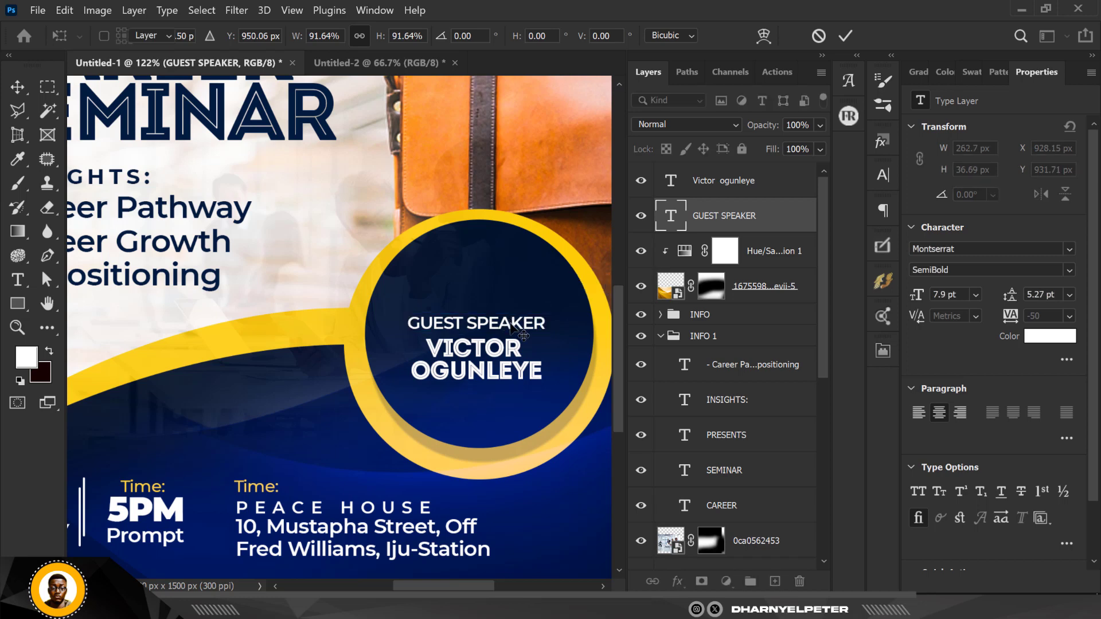
pyautogui.moveTo(512, 350); pyautogui.dragTo(526, 404)
pyautogui.hotkey('ctrl', 't')
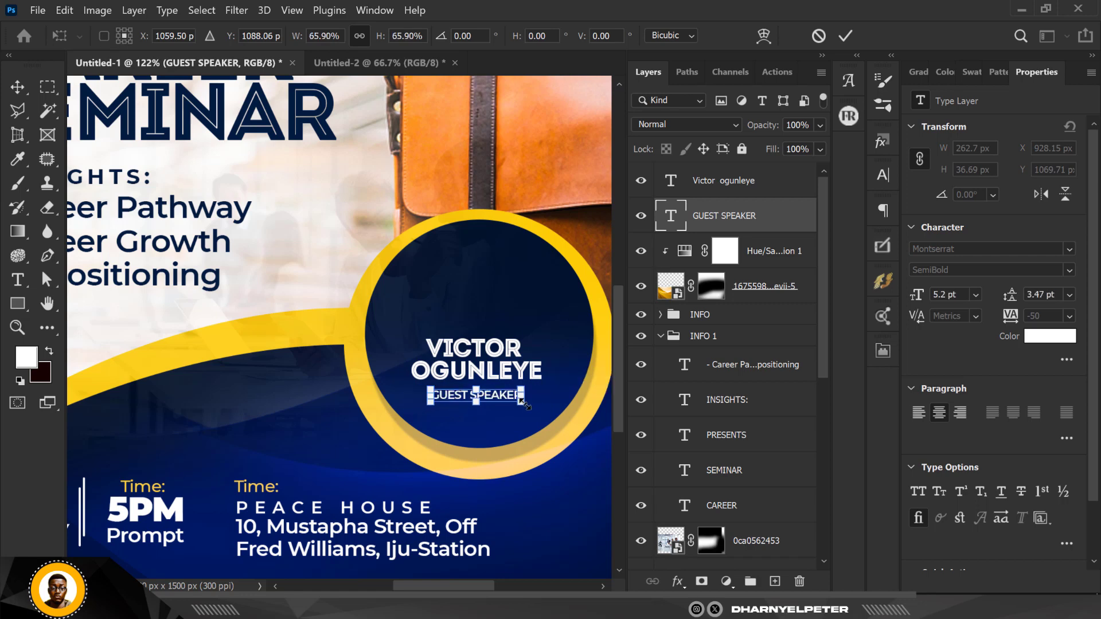
pyautogui.press('Return')
pyautogui.scroll(6, 494, 402)
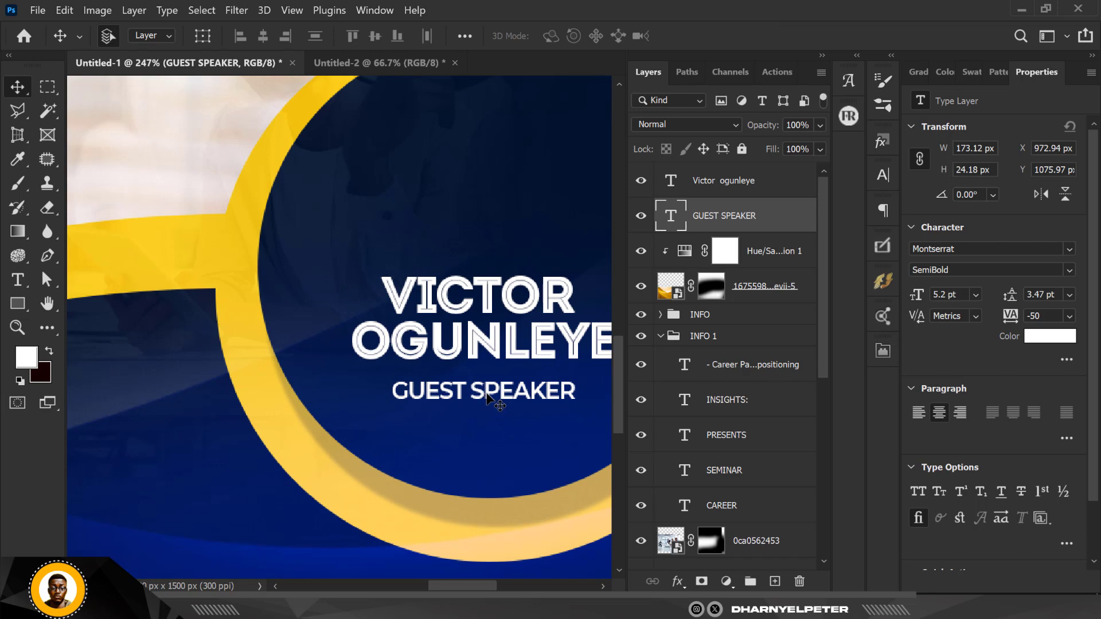
pyautogui.moveTo(488, 399); pyautogui.dragTo(495, 231)
# Move the speaker's name up to sit just beneath GUEST SPEAKER.
pyautogui.scroll(-4, 336, 278)
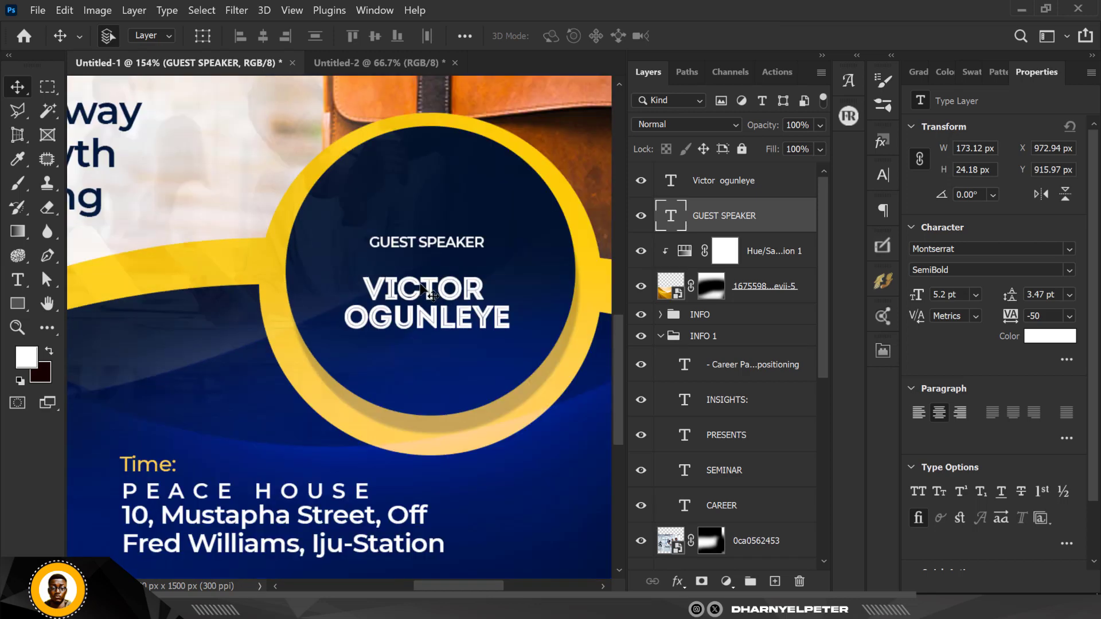
pyautogui.click(434, 296)
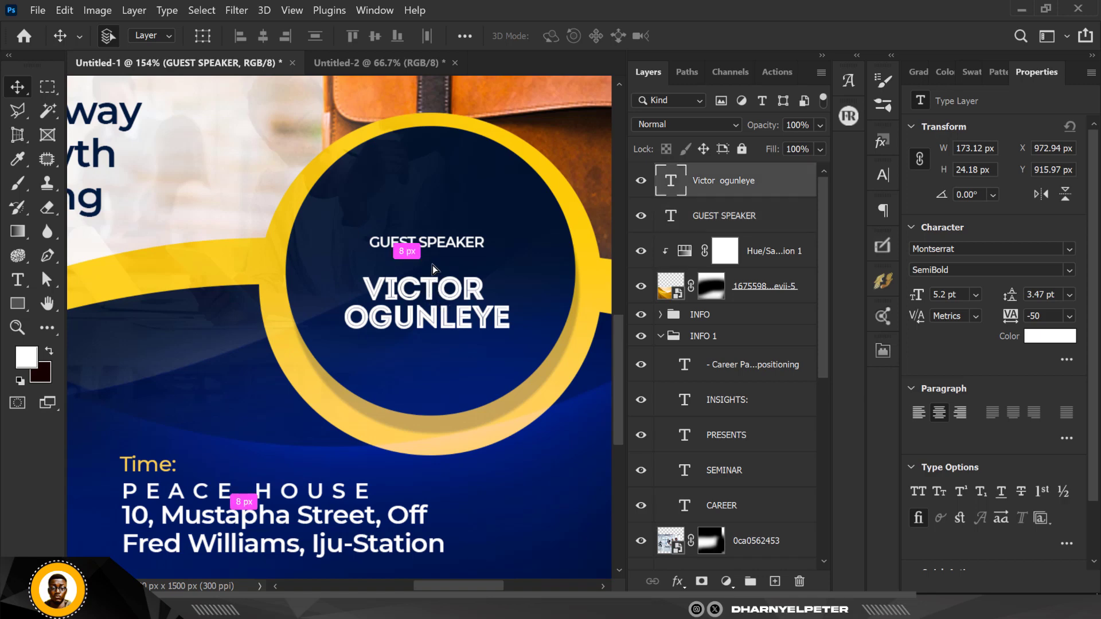
pyautogui.moveTo(434, 268); pyautogui.dragTo(434, 283)
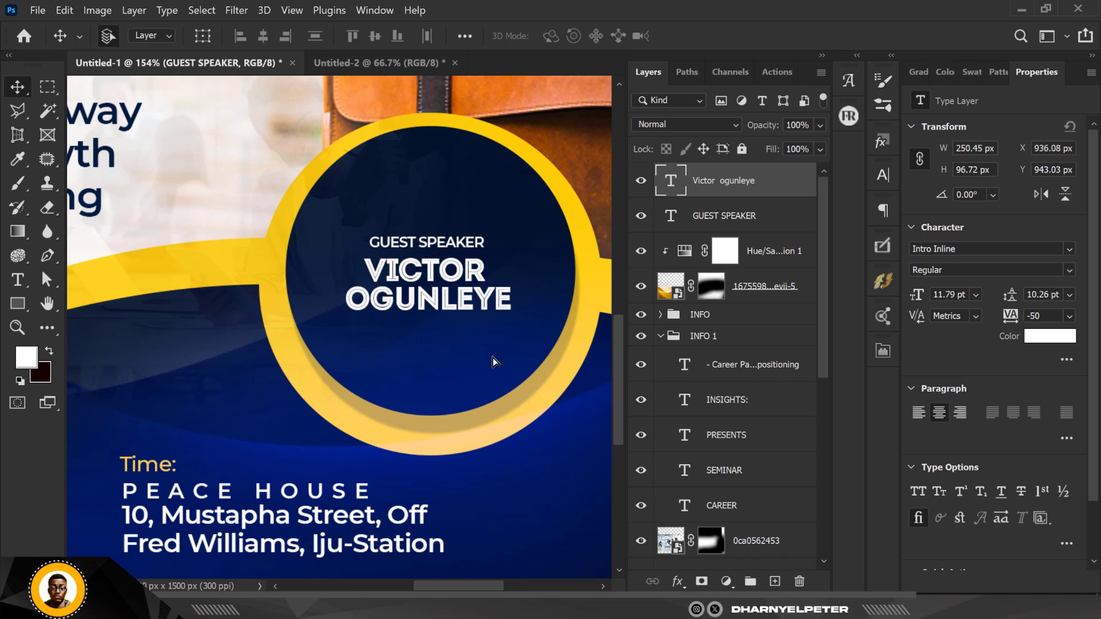
pyautogui.scroll(-3, 493, 362)
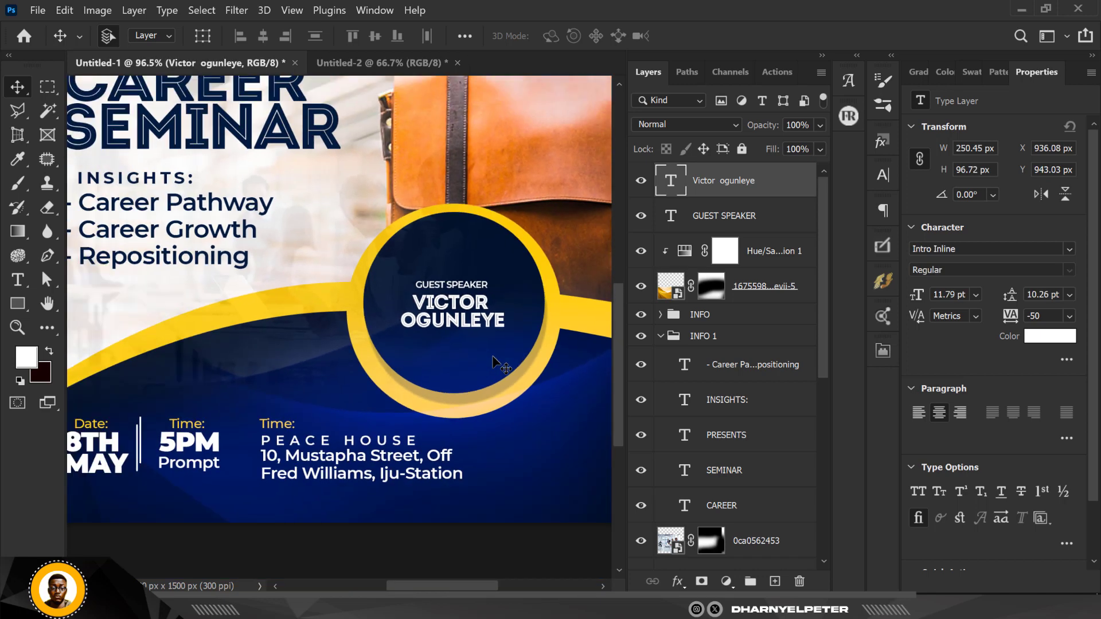
pyautogui.scroll(-6, 495, 363)
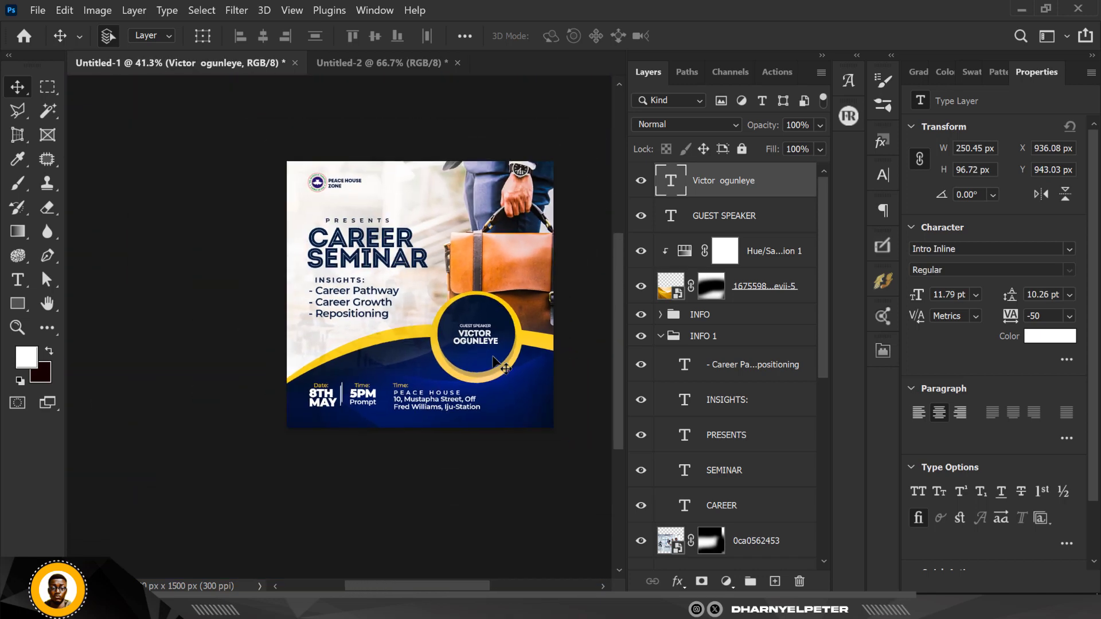
pyautogui.scroll(3, 472, 412)
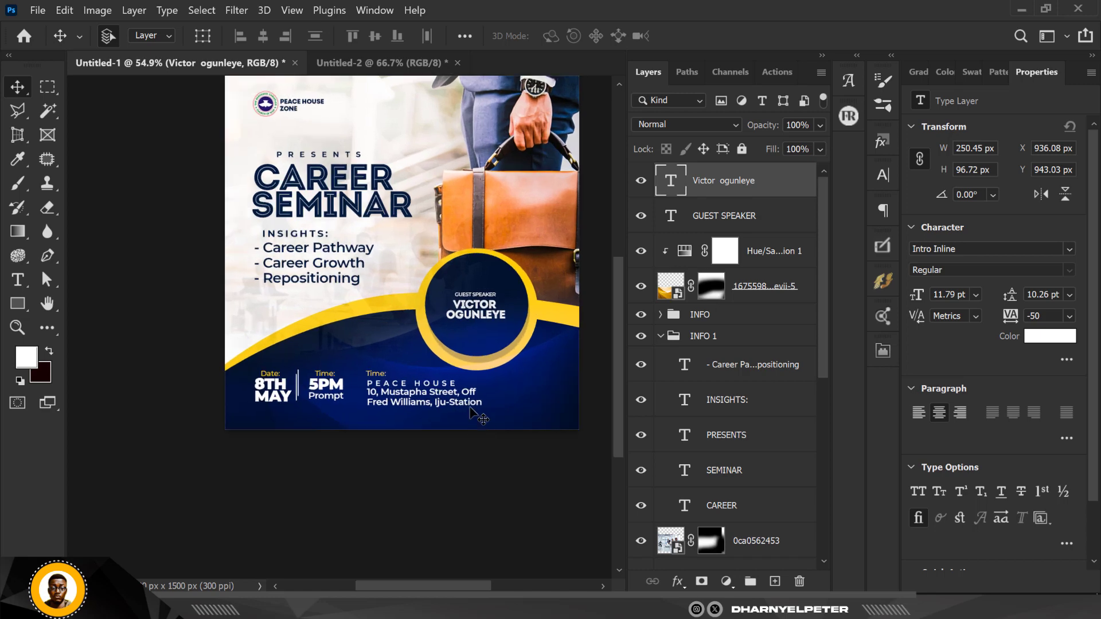
pyautogui.scroll(-4, 470, 408)
pyautogui.scroll(2, 458, 385)
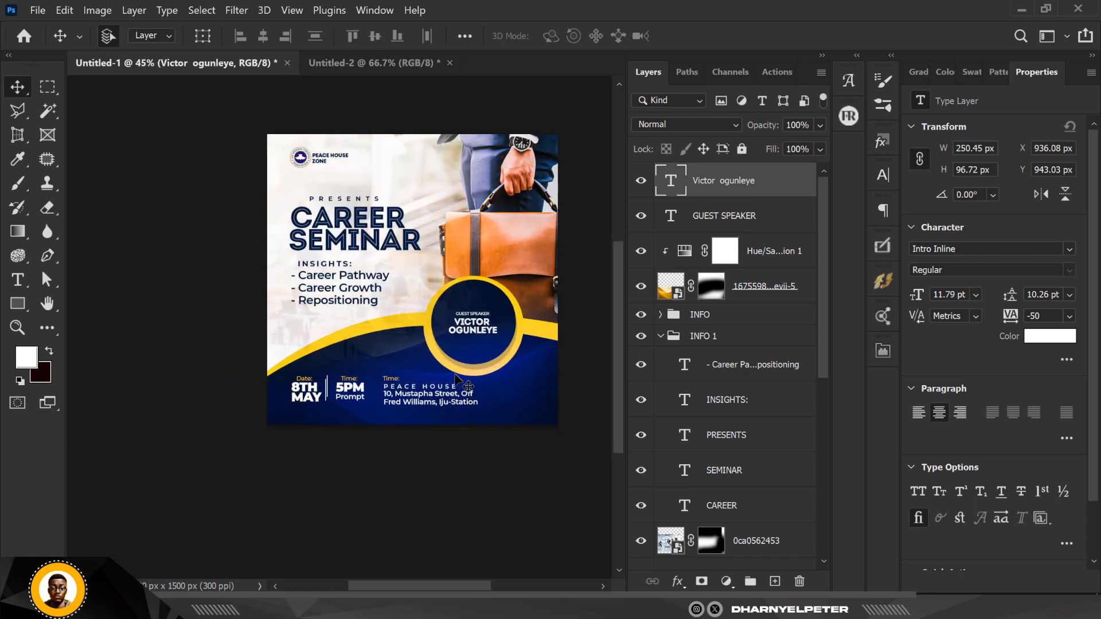
pyautogui.scroll(-2, 458, 381)
pyautogui.scroll(2, 464, 367)
pyautogui.scroll(-2, 467, 350)
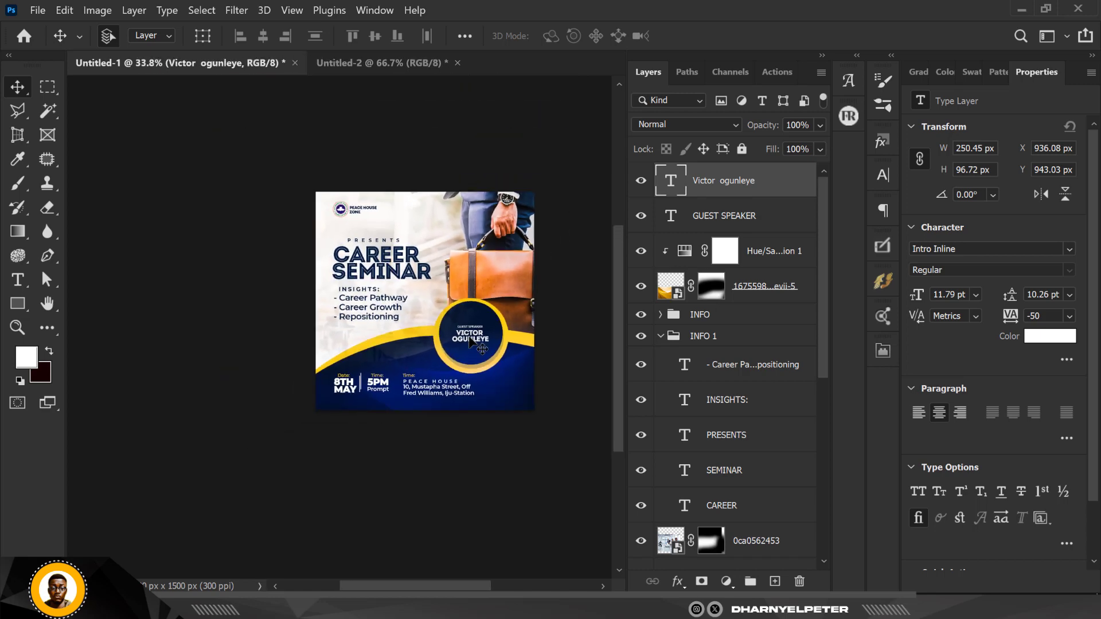
pyautogui.scroll(-4, 471, 343)
pyautogui.scroll(2, 470, 342)
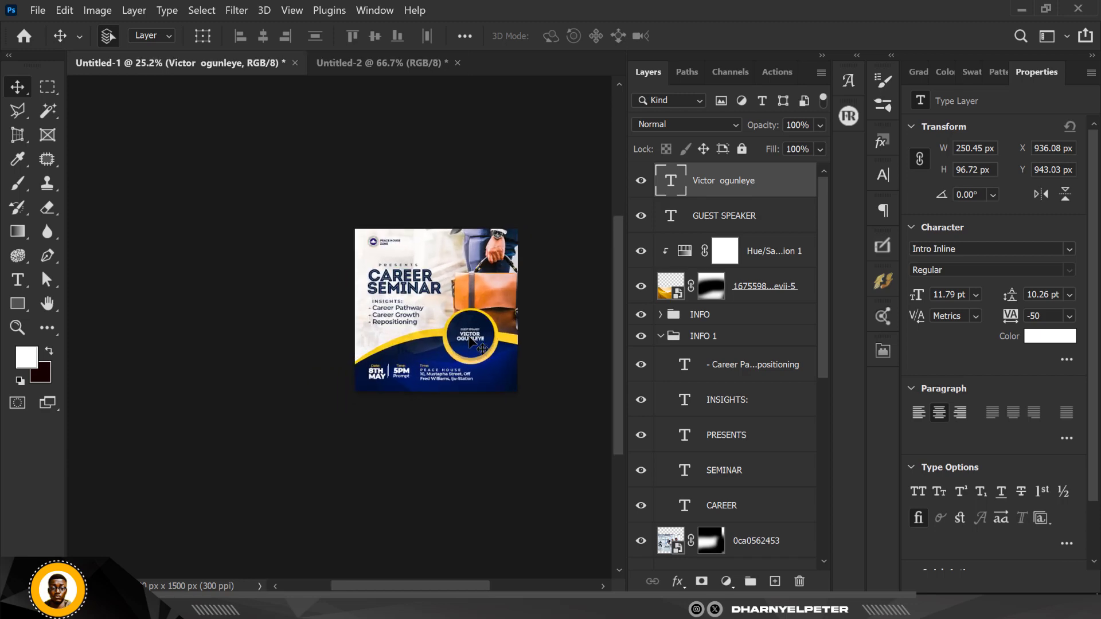
pyautogui.scroll(3, 470, 342)
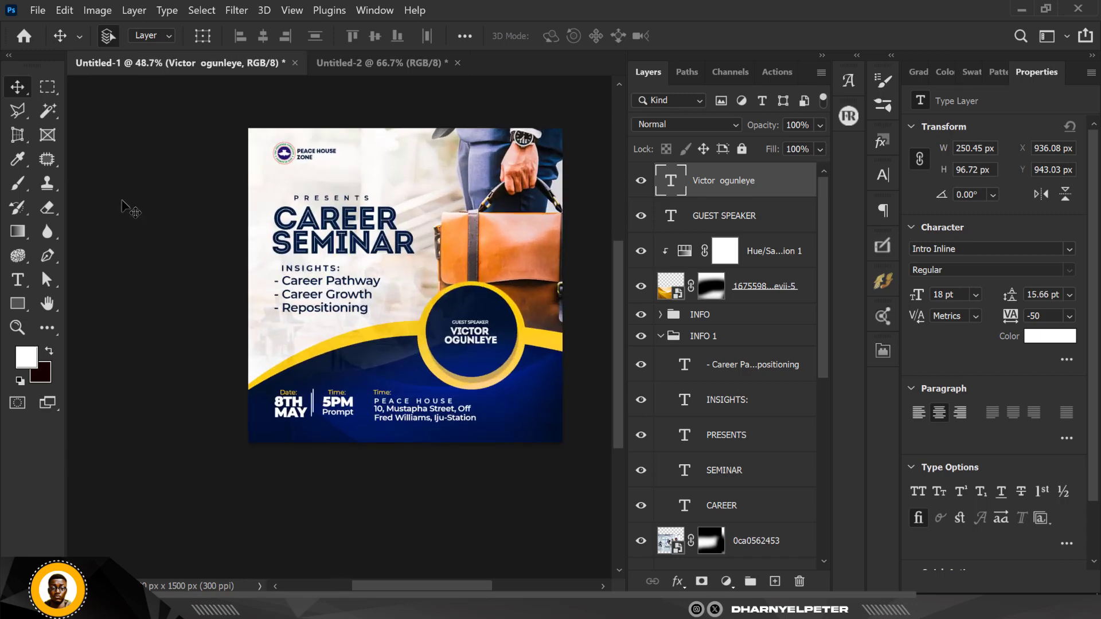
pyautogui.click(123, 202)
pyautogui.hotkey('ctrl', '0')
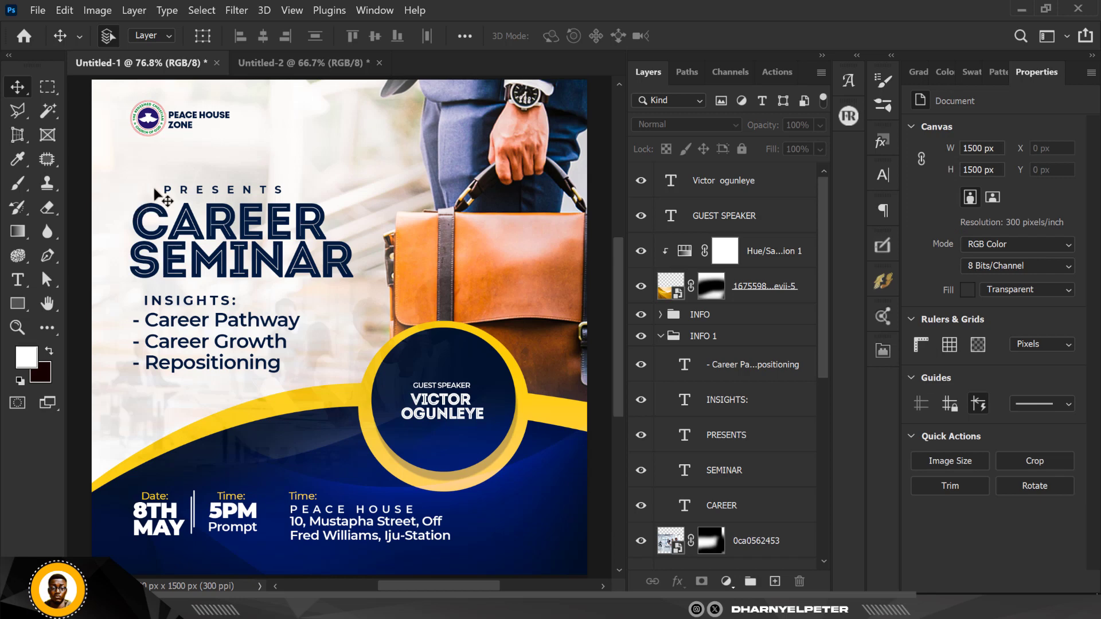